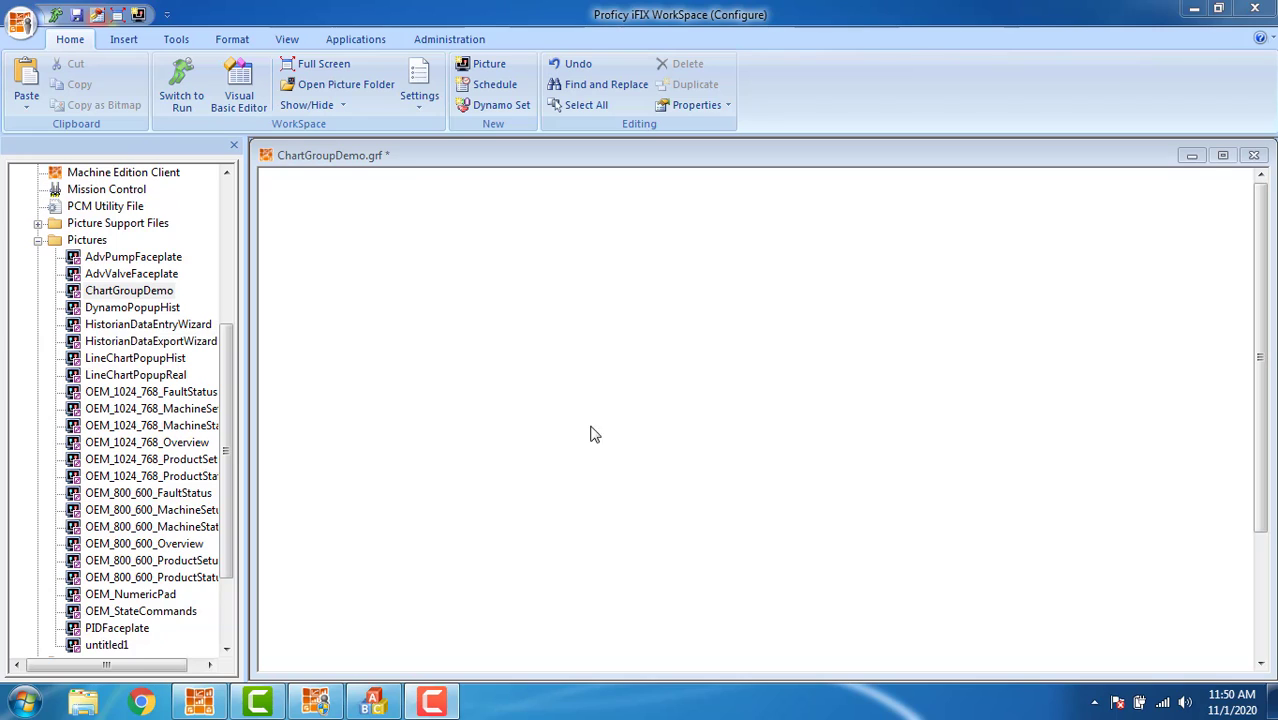
Scroll the system tree to the top and launch Database Manager for the empty process database.
drag(228, 450, 228, 297)
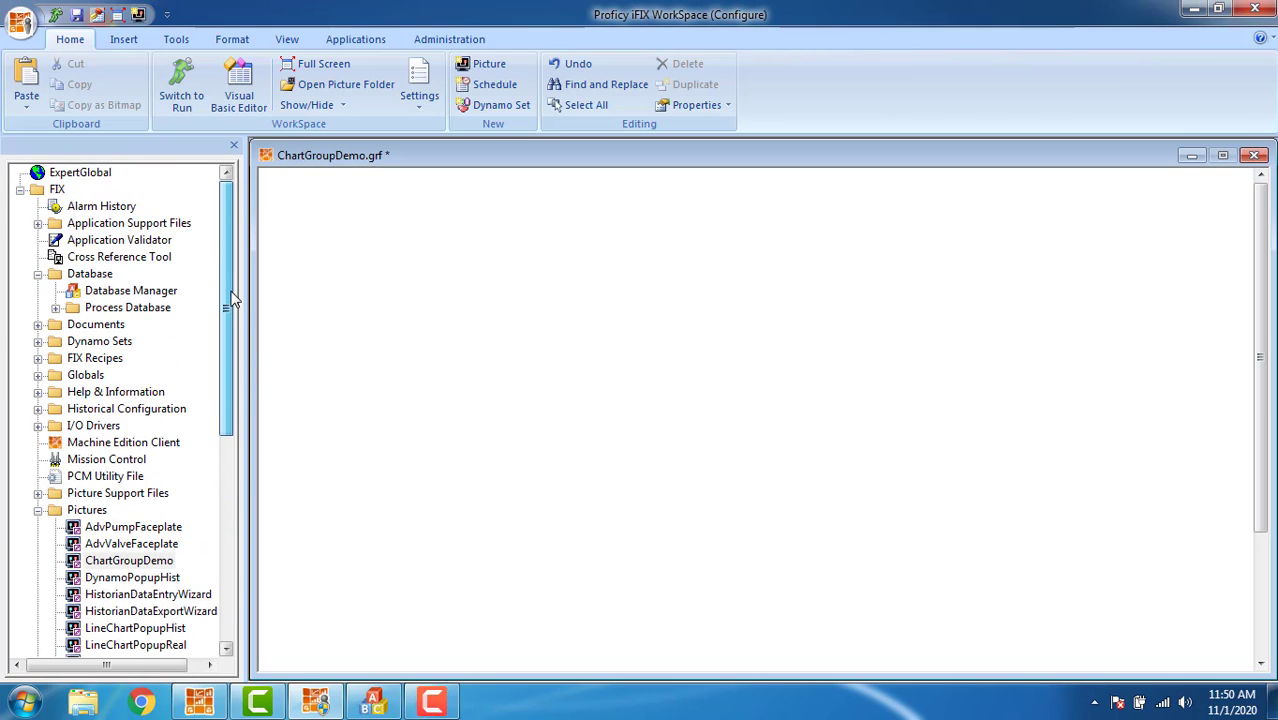
click(147, 291)
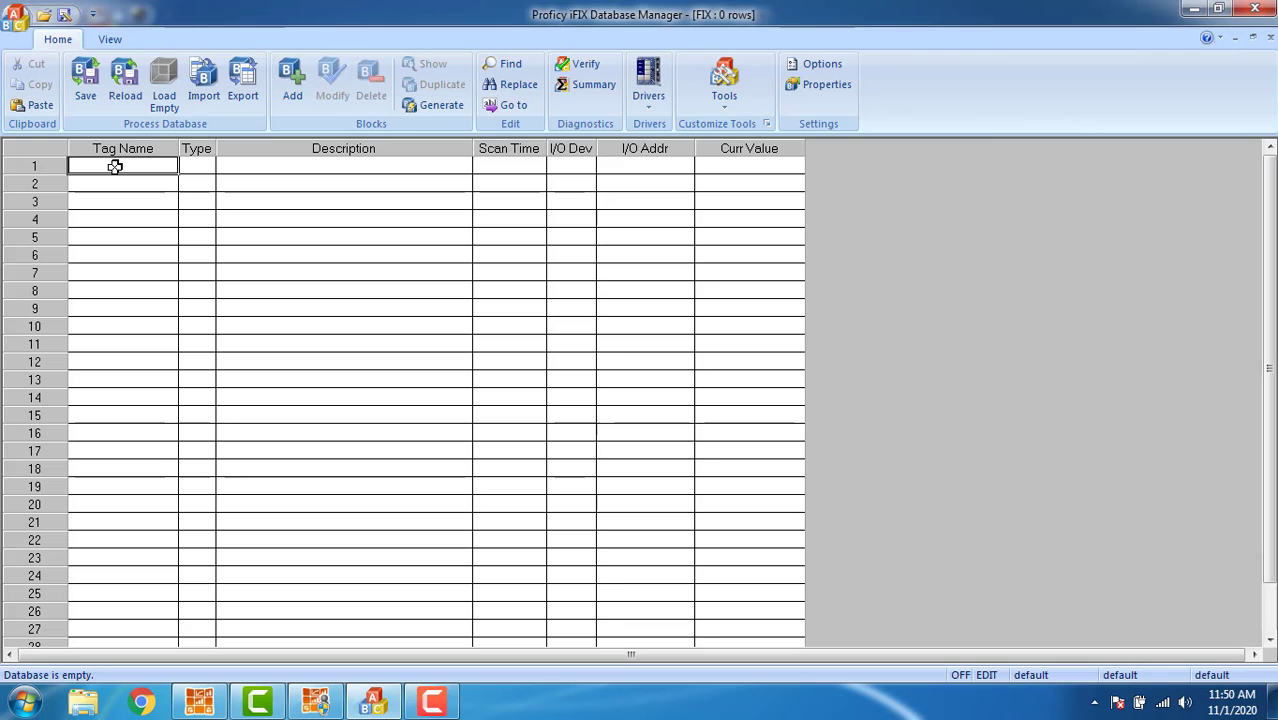
Create Analog Input tag MV with output enabled, save it, and place it on scan.
double_click(117, 171)
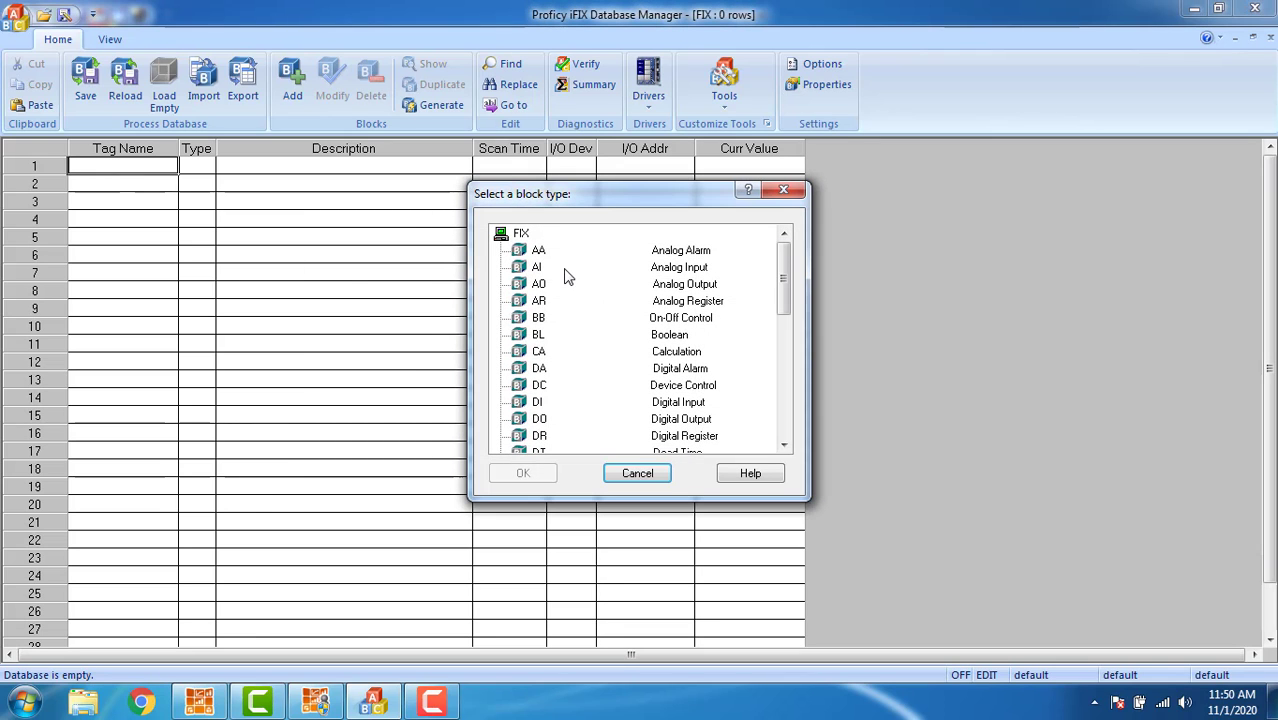
double_click(538, 268)
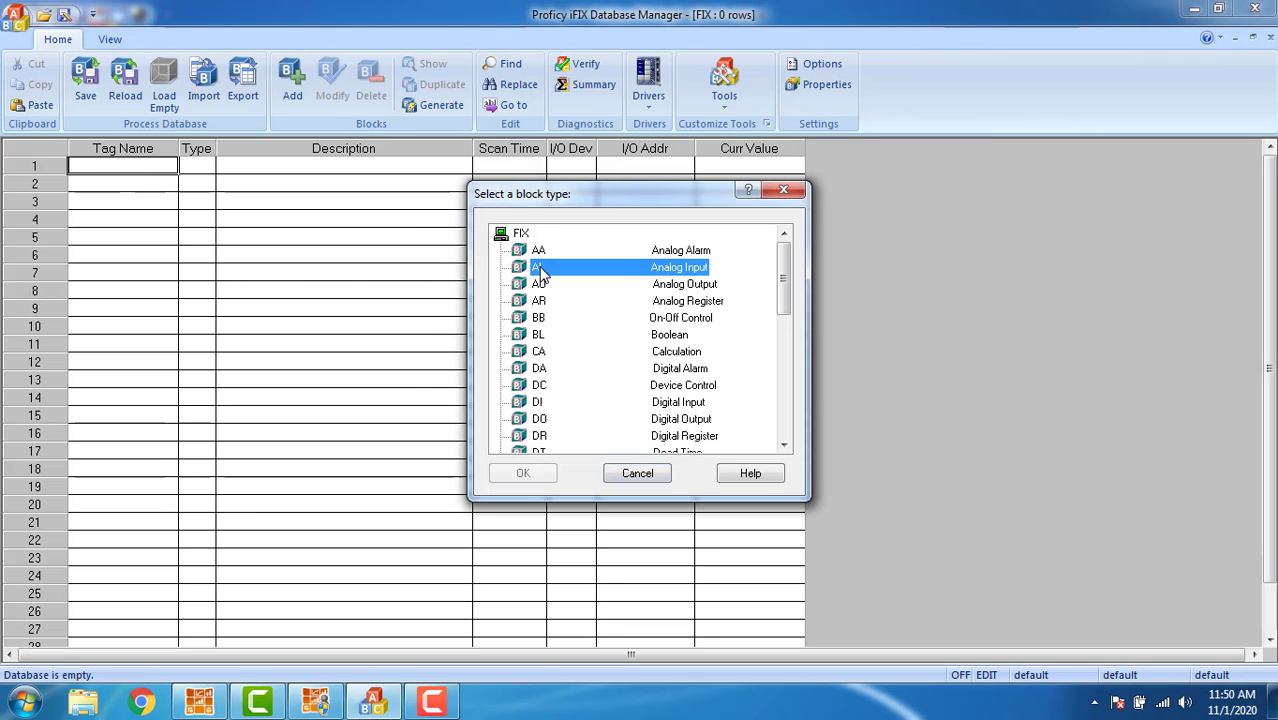
click(540, 175)
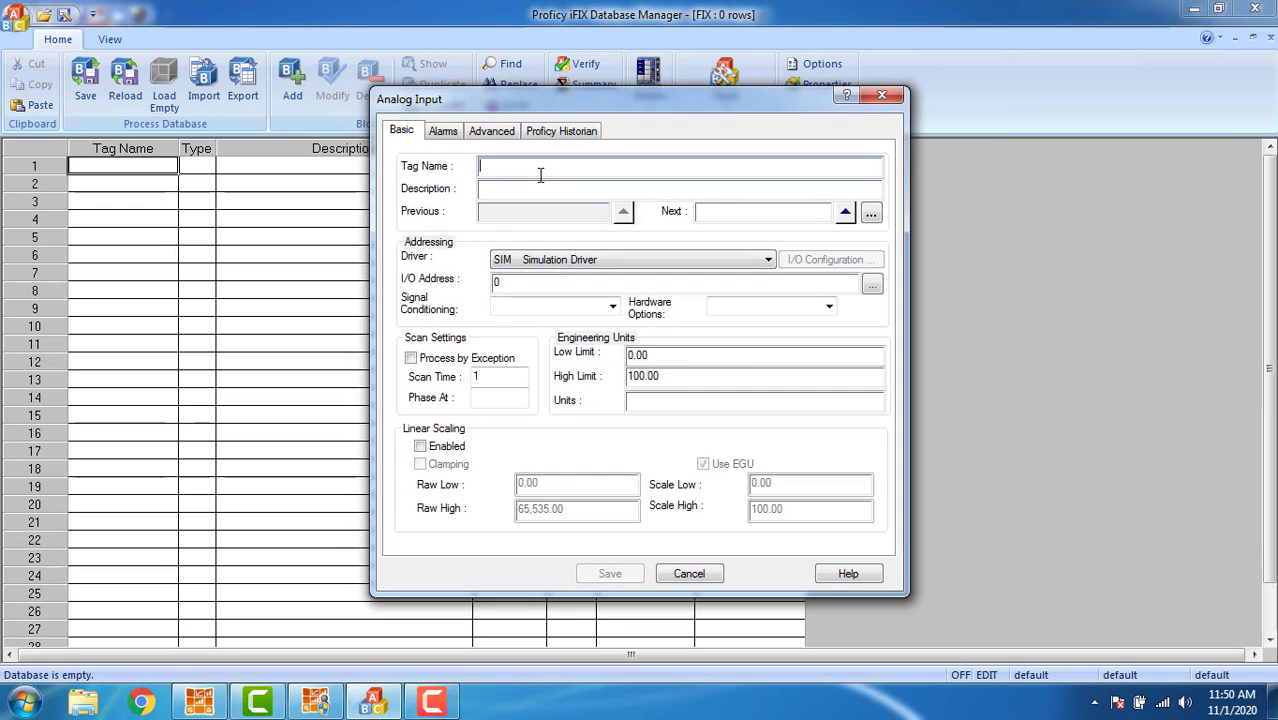
text(MV)
click(535, 286)
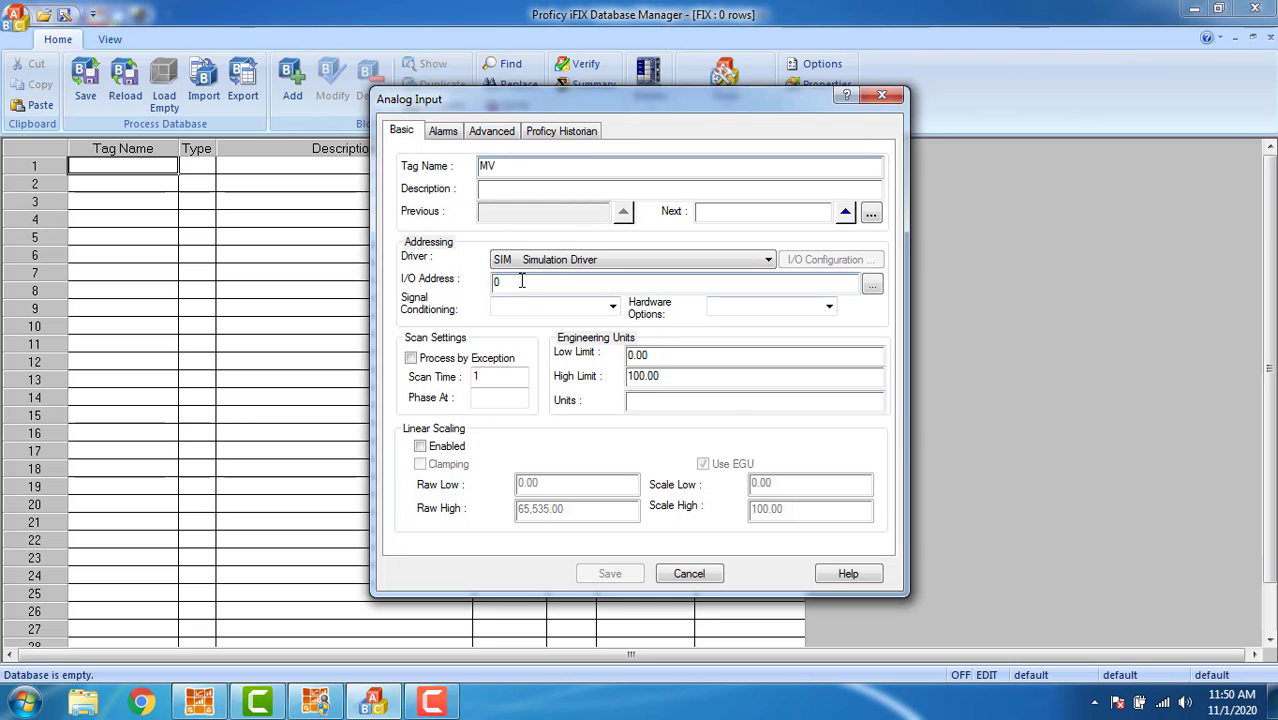
click(489, 132)
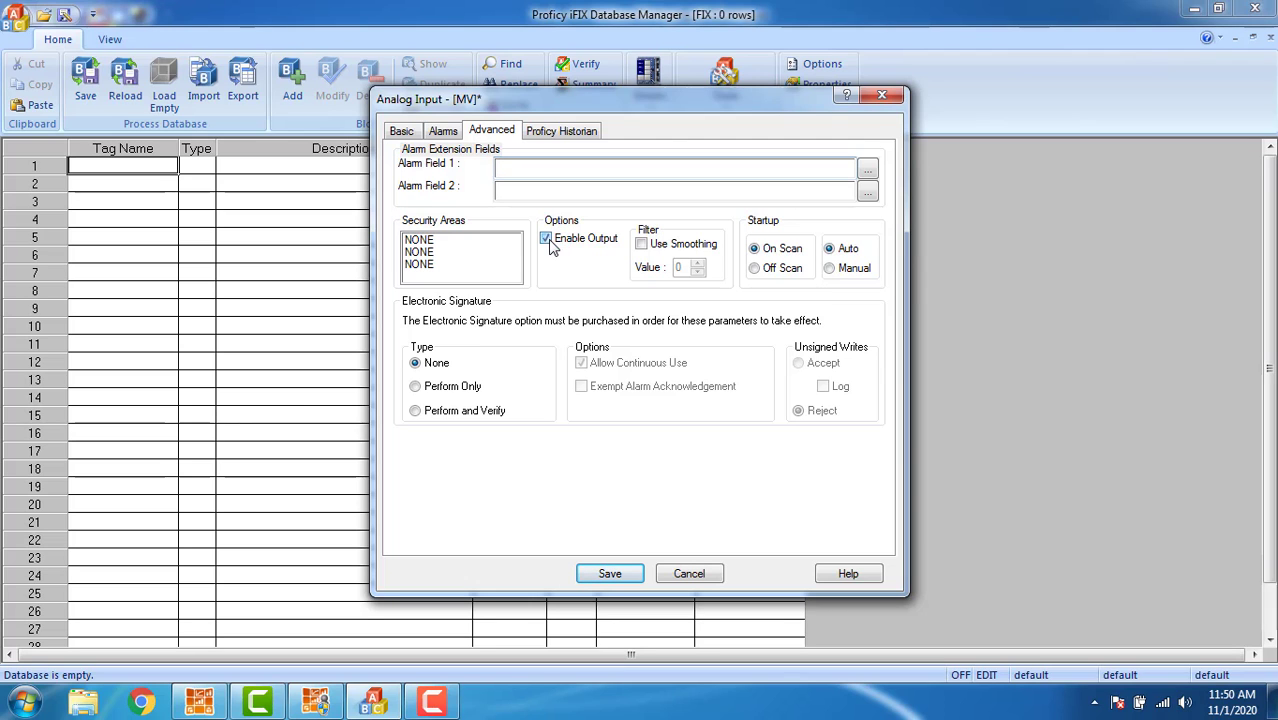
click(615, 577)
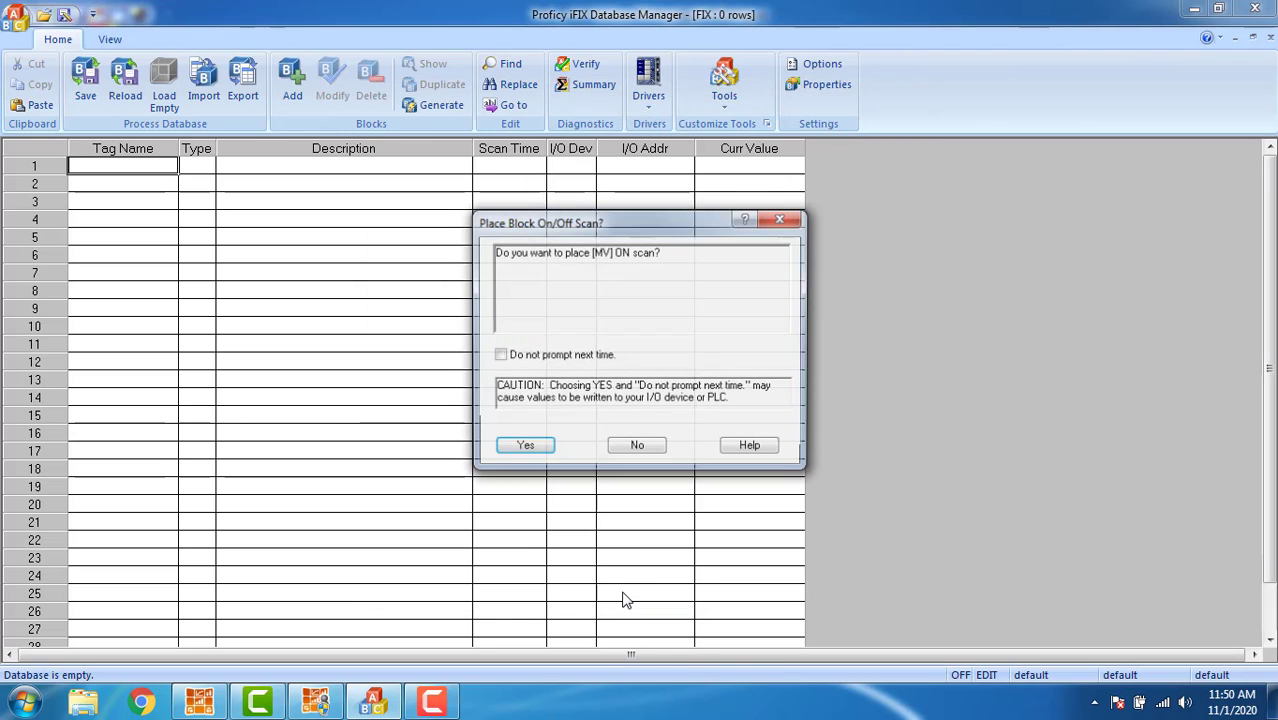
click(523, 449)
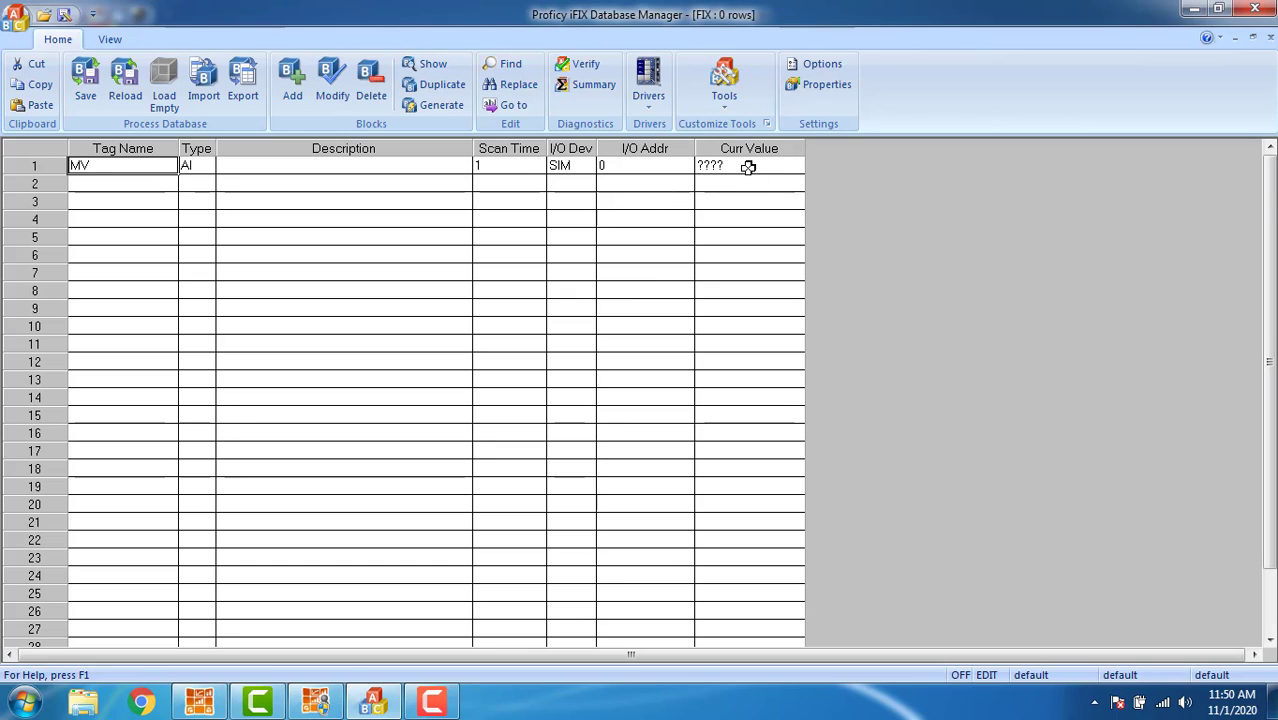
Refresh the MV row to show 0.00, save the database, and close Database Manager.
right_click(748, 167)
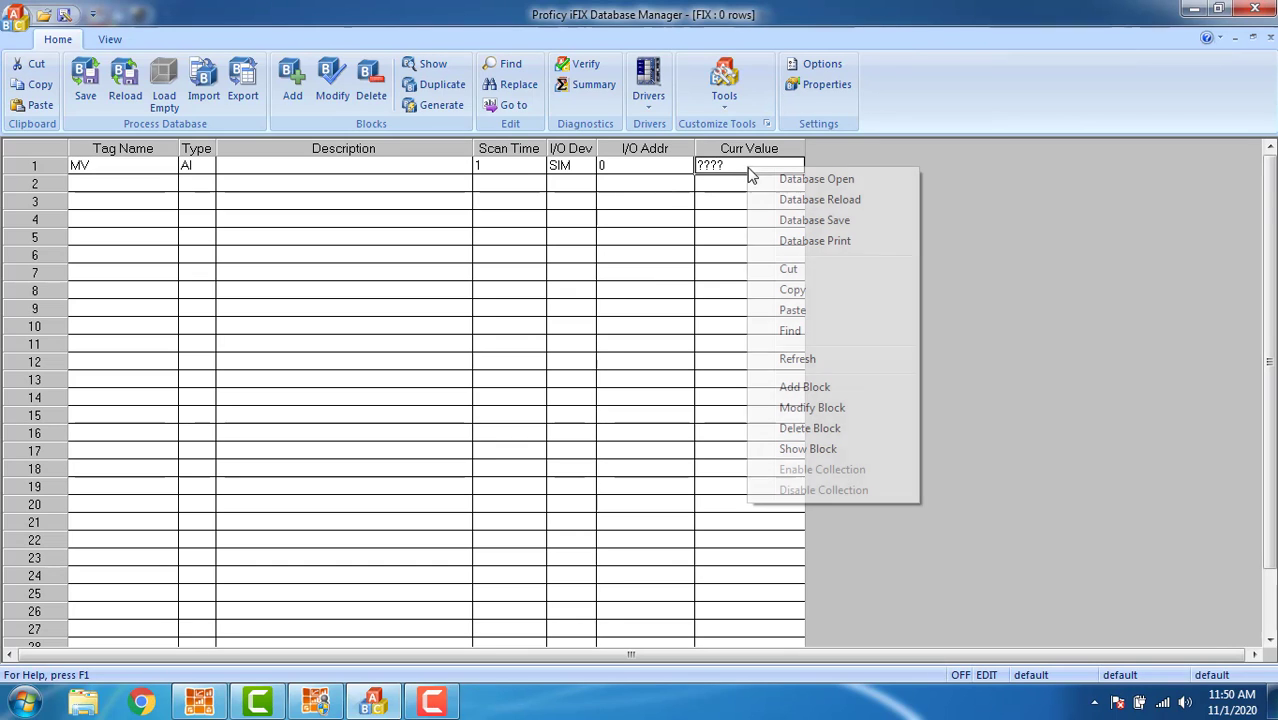
click(833, 359)
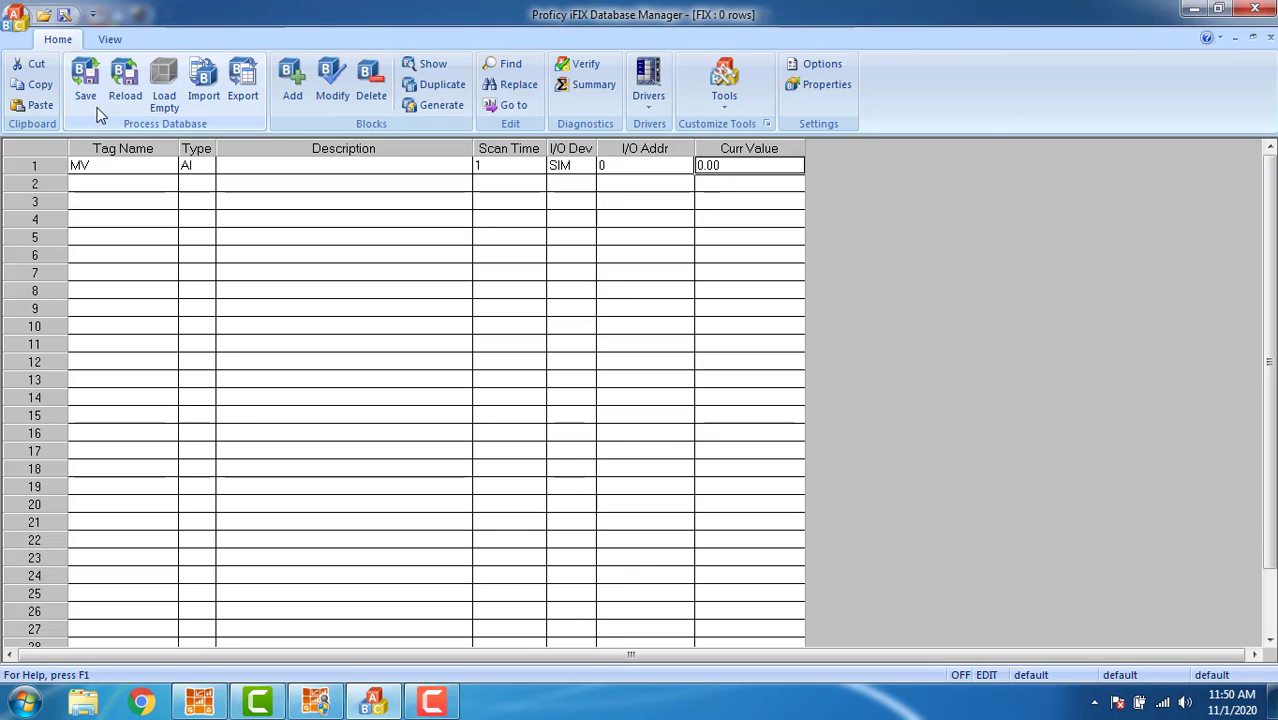
click(85, 80)
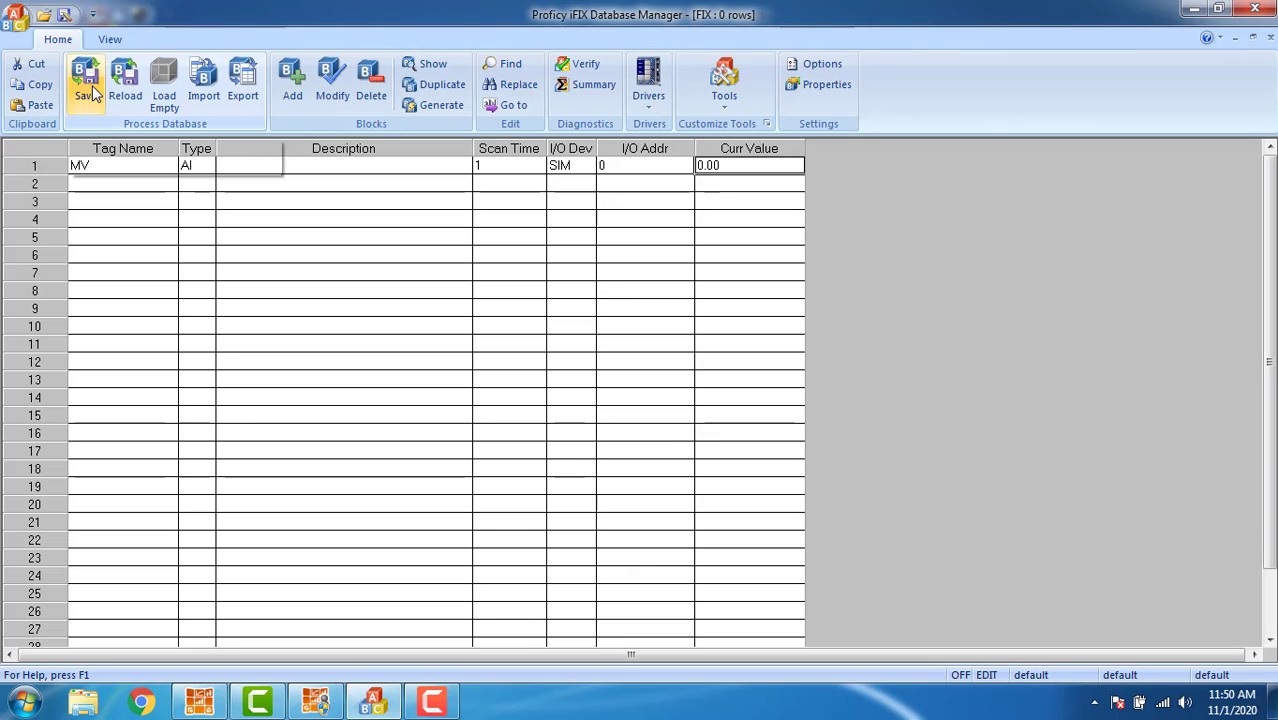
click(1255, 9)
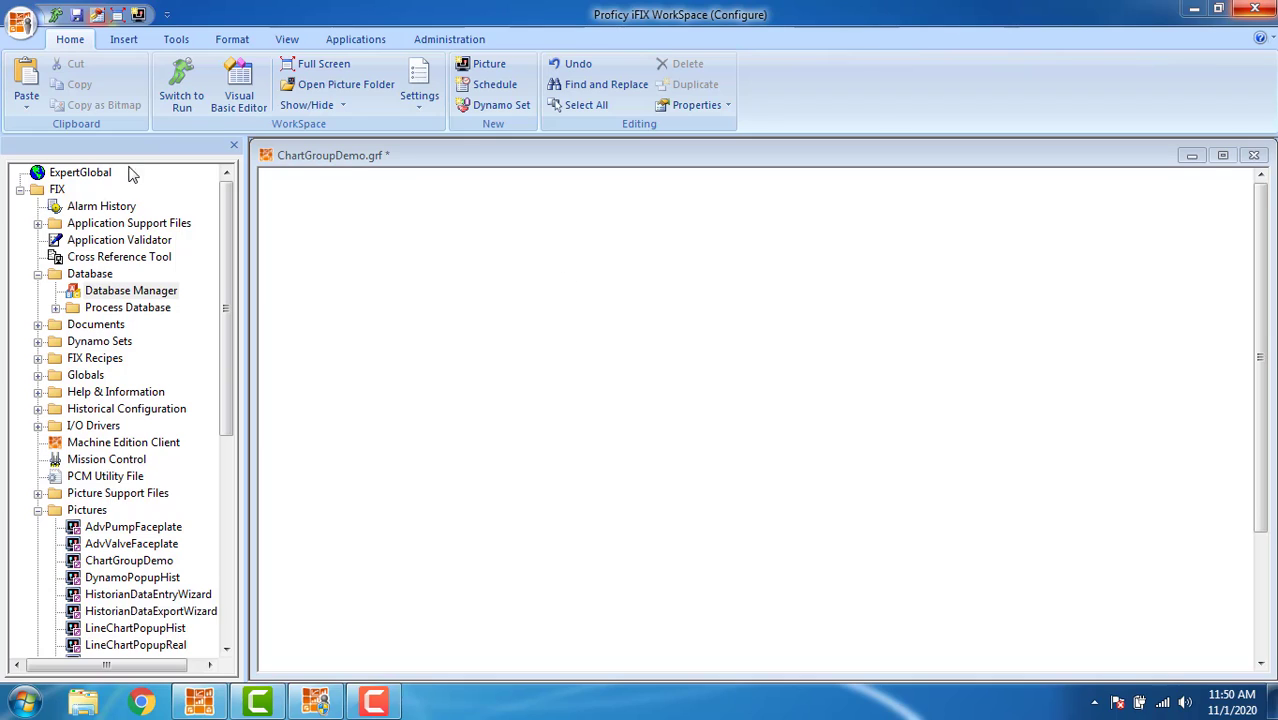
Turn on the canvas dot grid via Format > Grid > Toggle Grid.
click(134, 41)
click(177, 39)
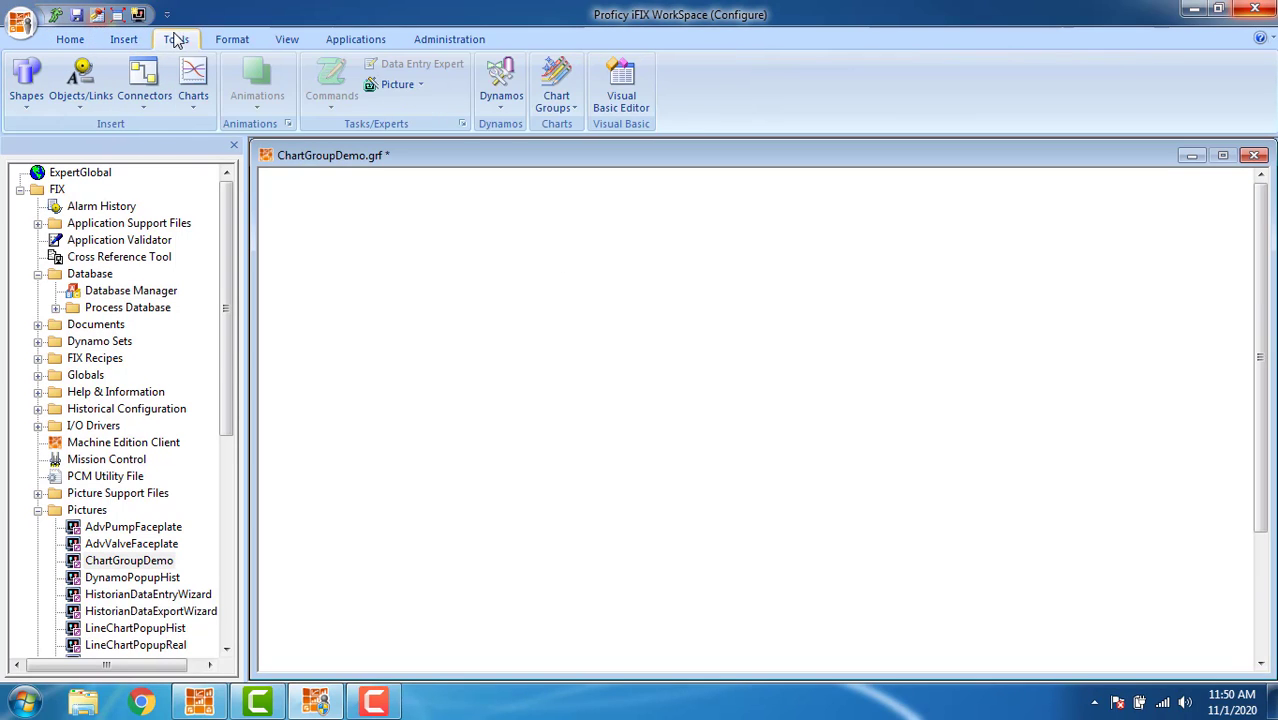
click(233, 39)
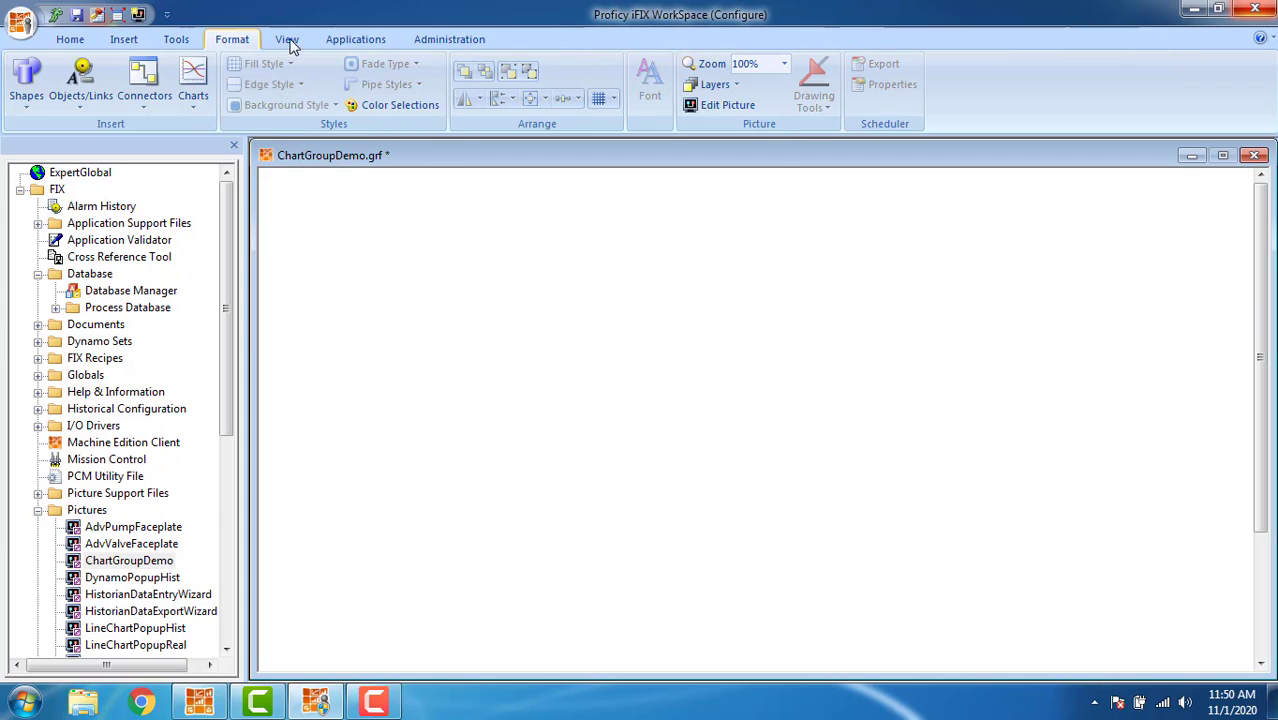
click(614, 100)
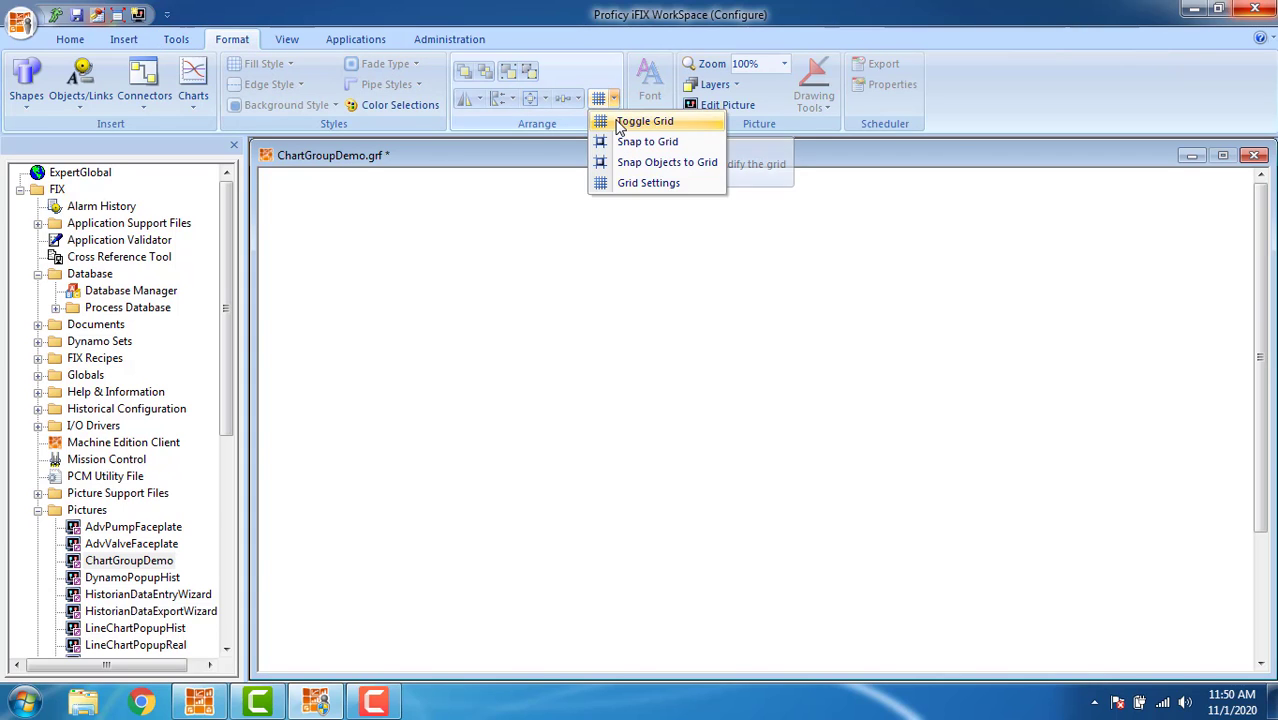
click(607, 122)
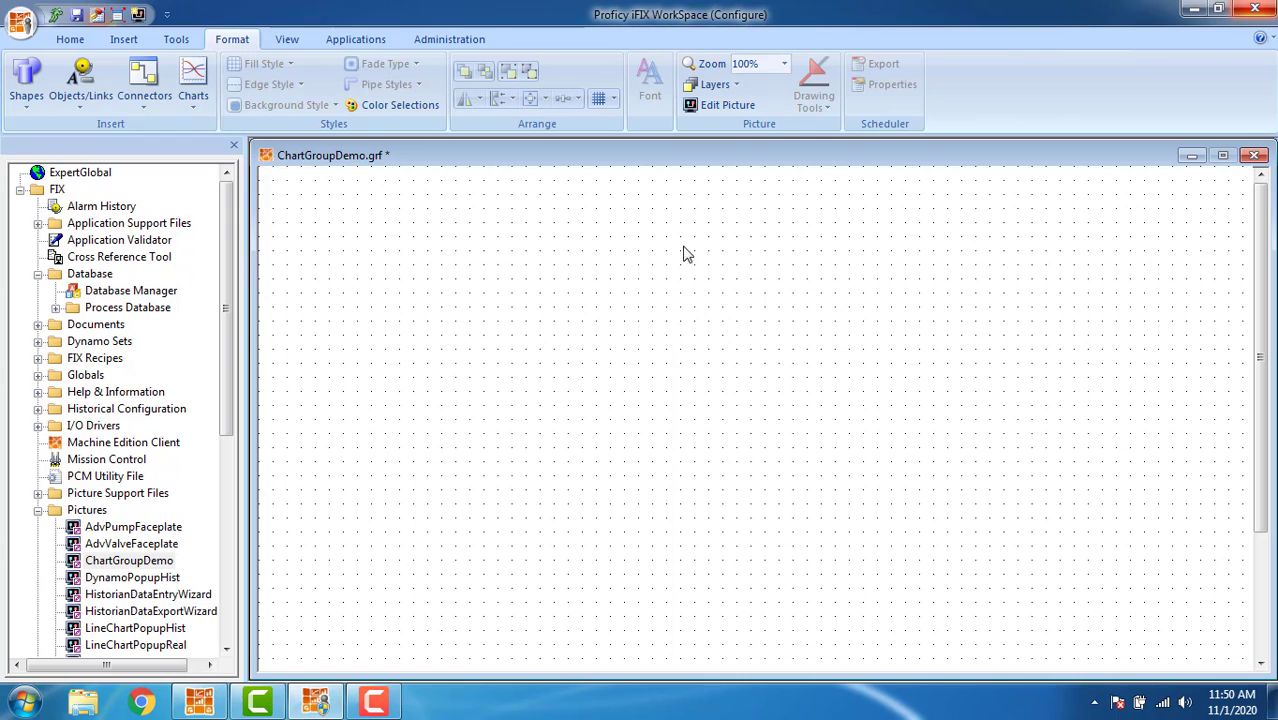
Draw a closed four-corner parallelogram polyline on the canvas and deselect it.
click(30, 105)
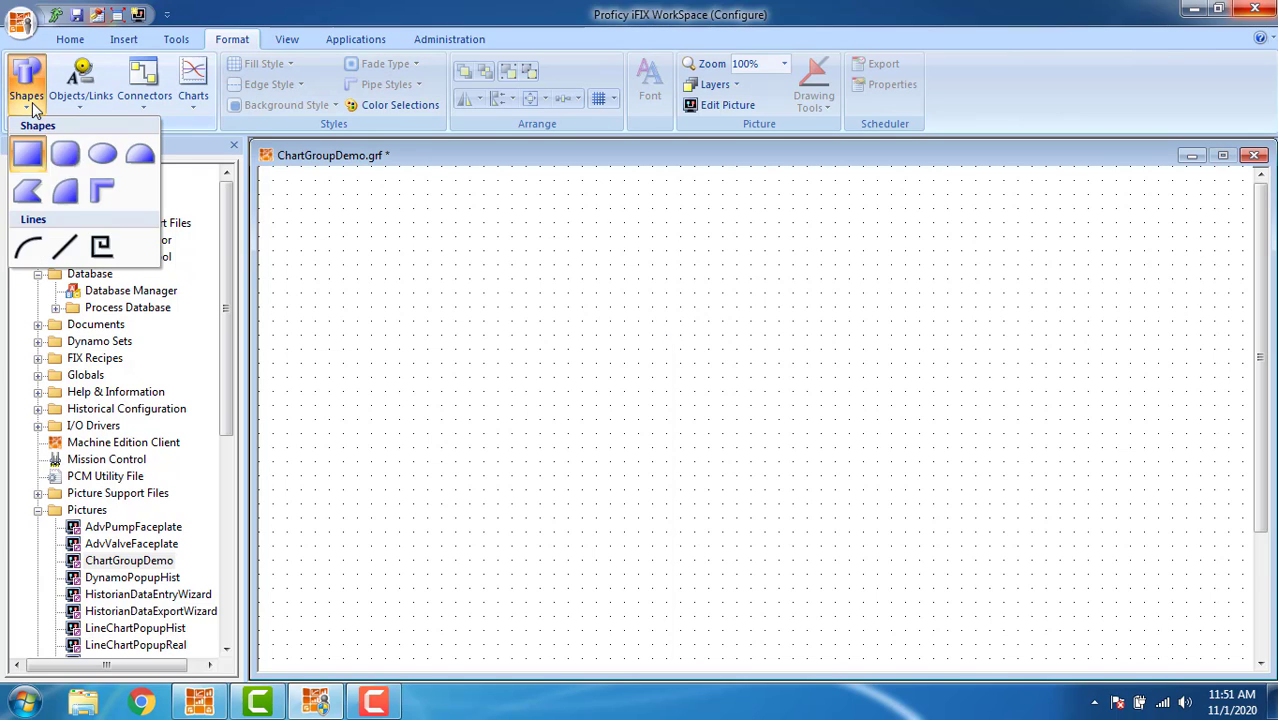
click(100, 247)
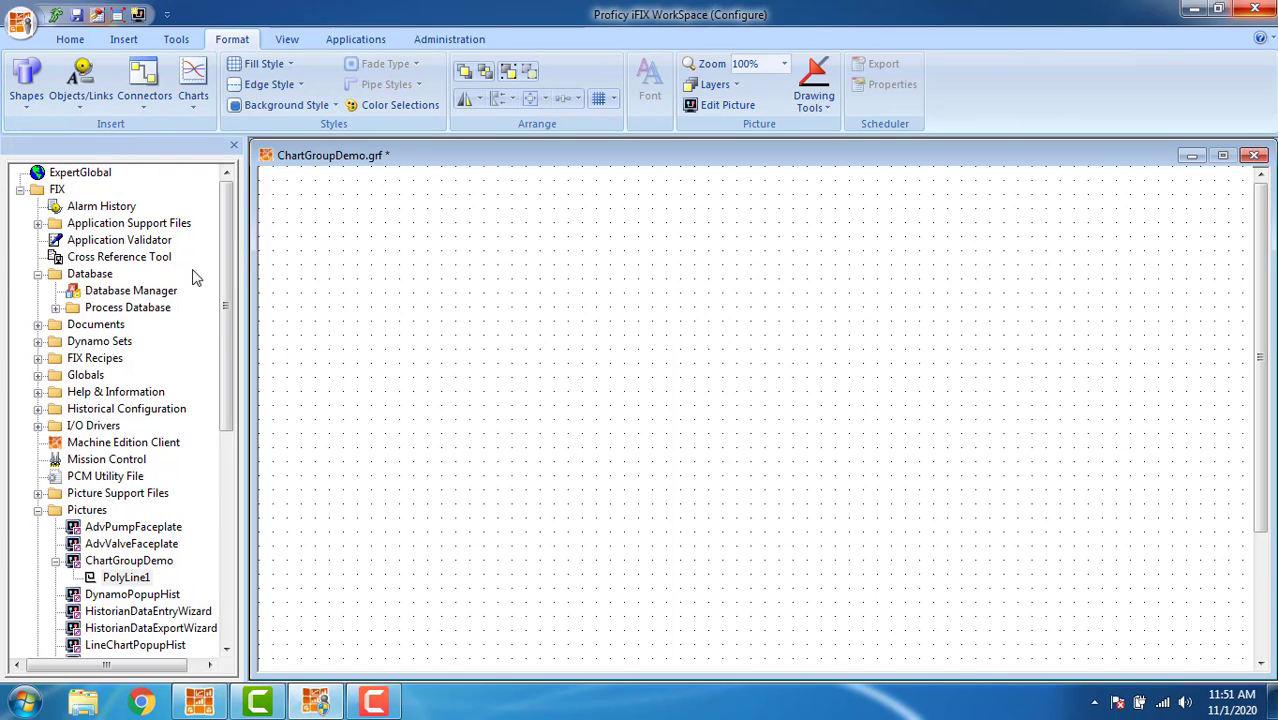
click(443, 265)
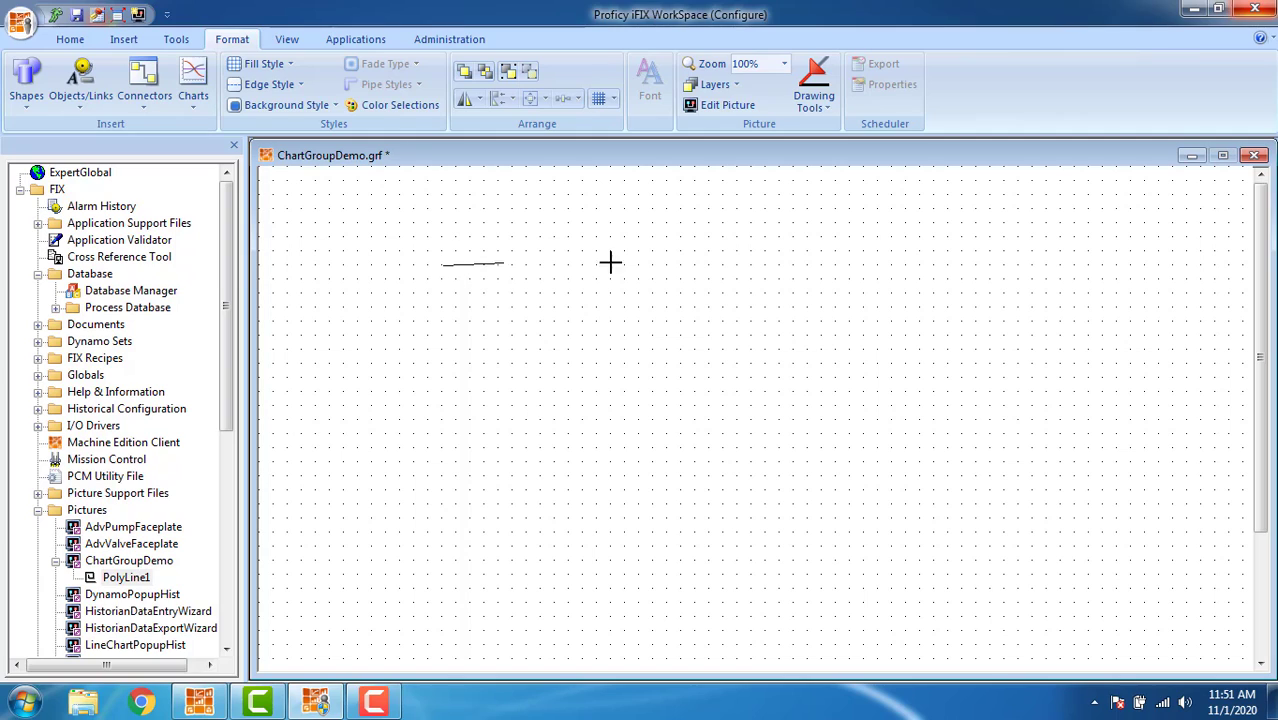
click(912, 265)
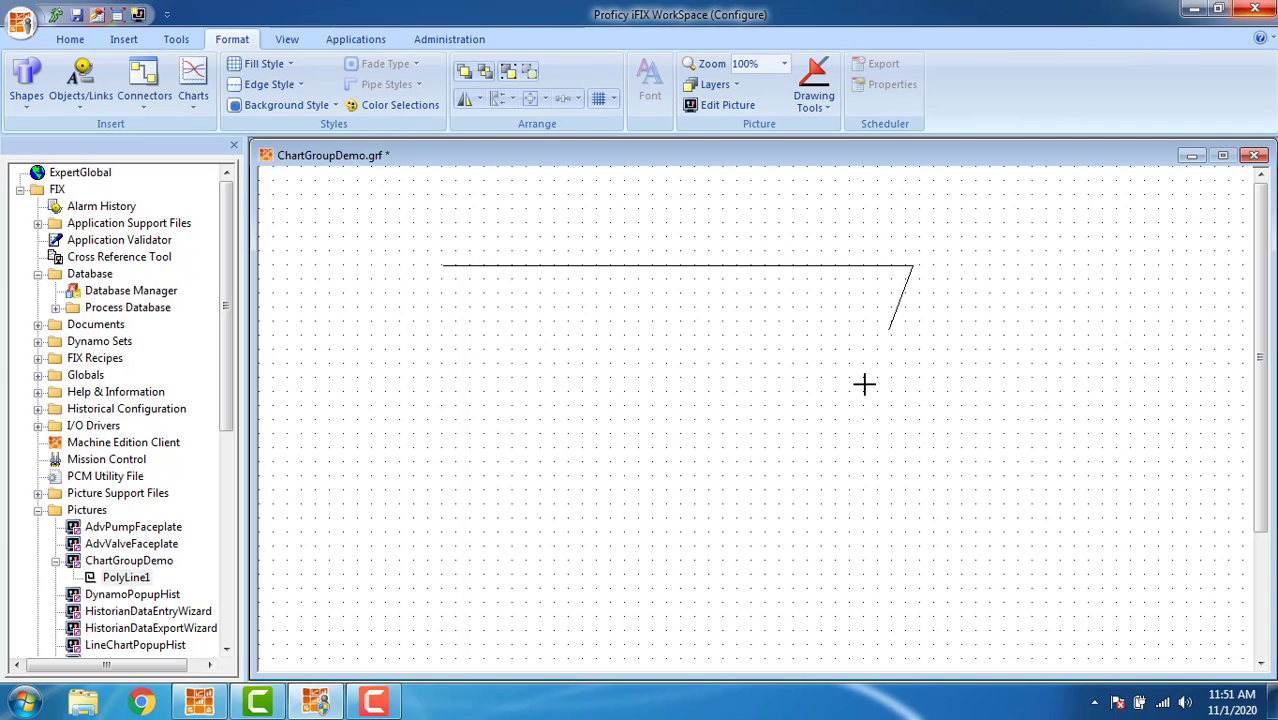
click(841, 454)
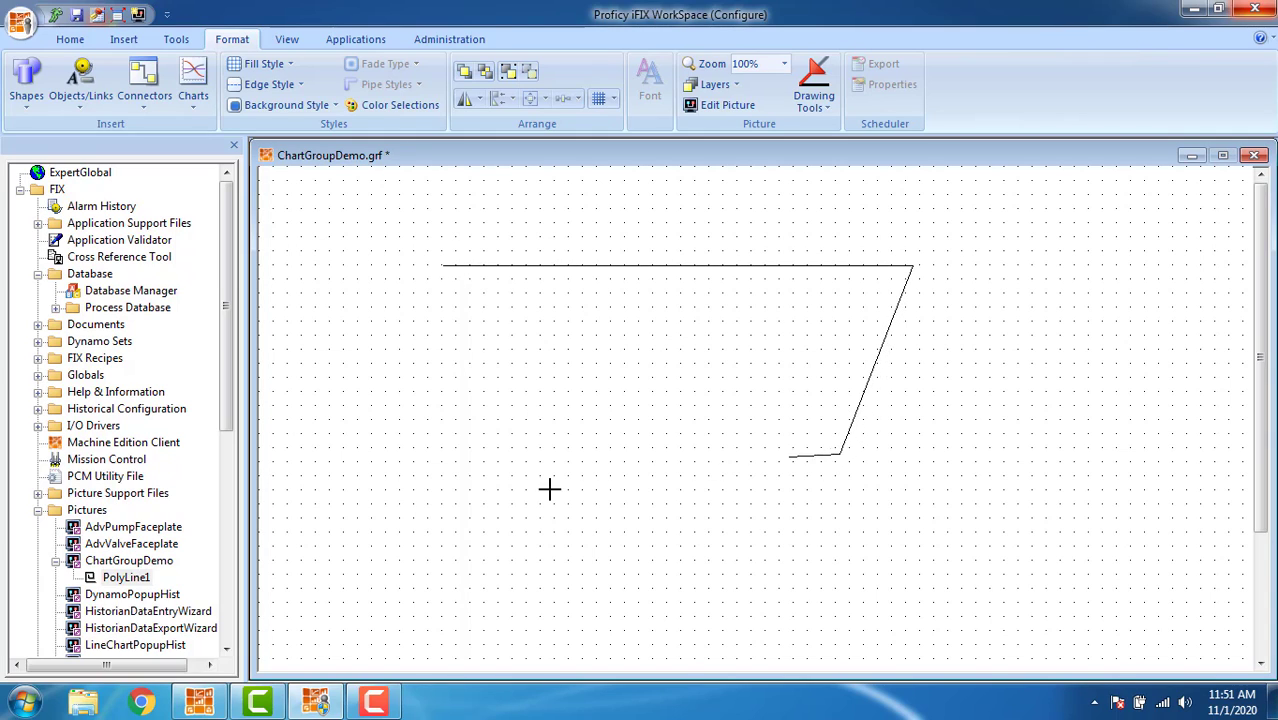
click(335, 455)
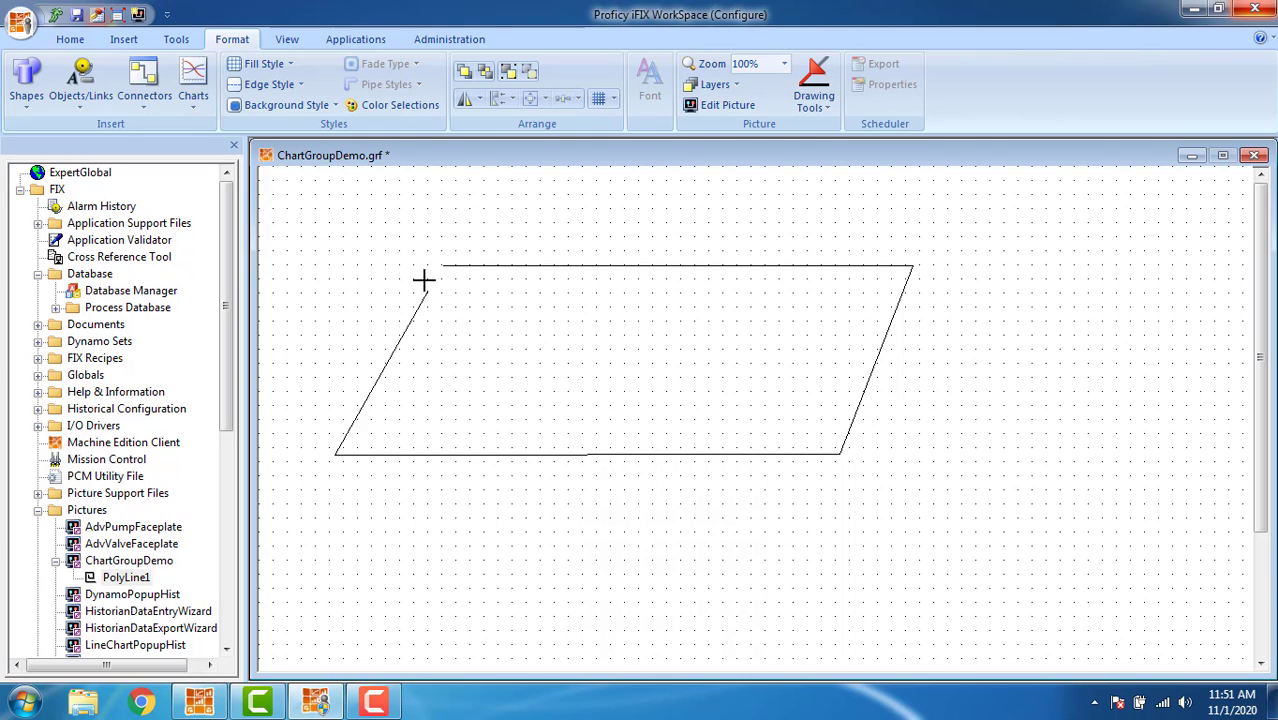
click(440, 266)
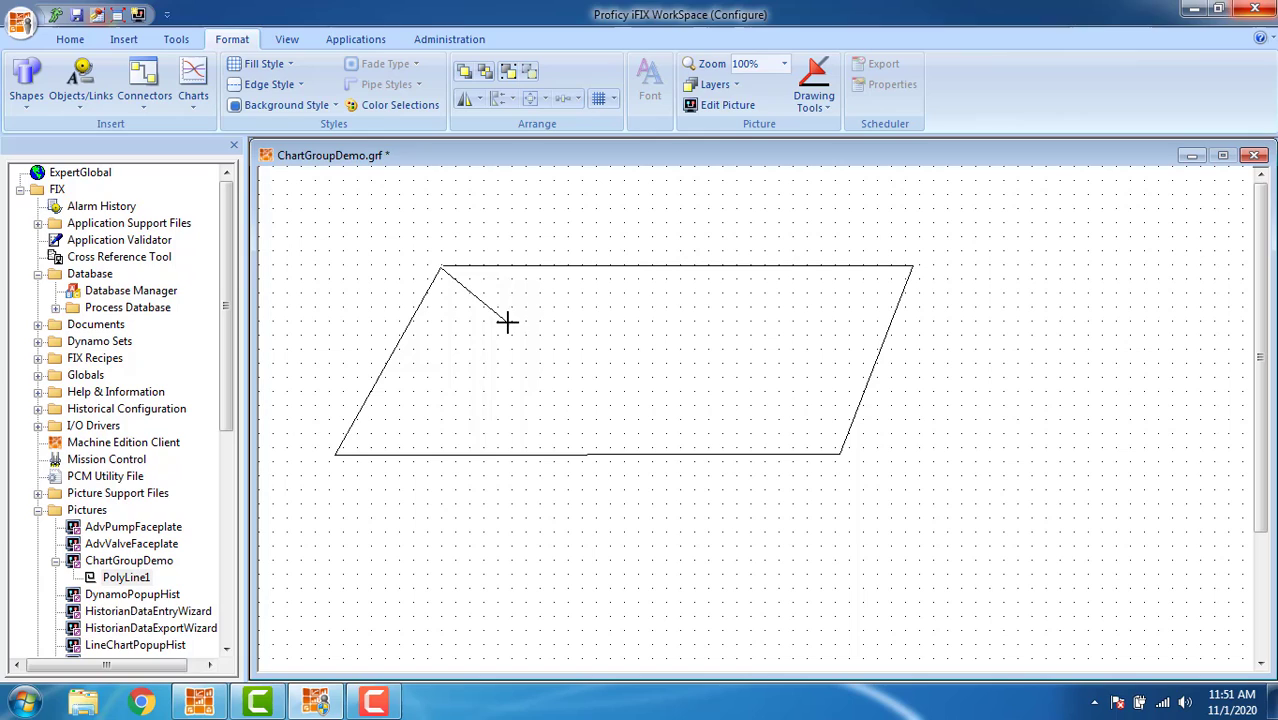
double_click(440, 266)
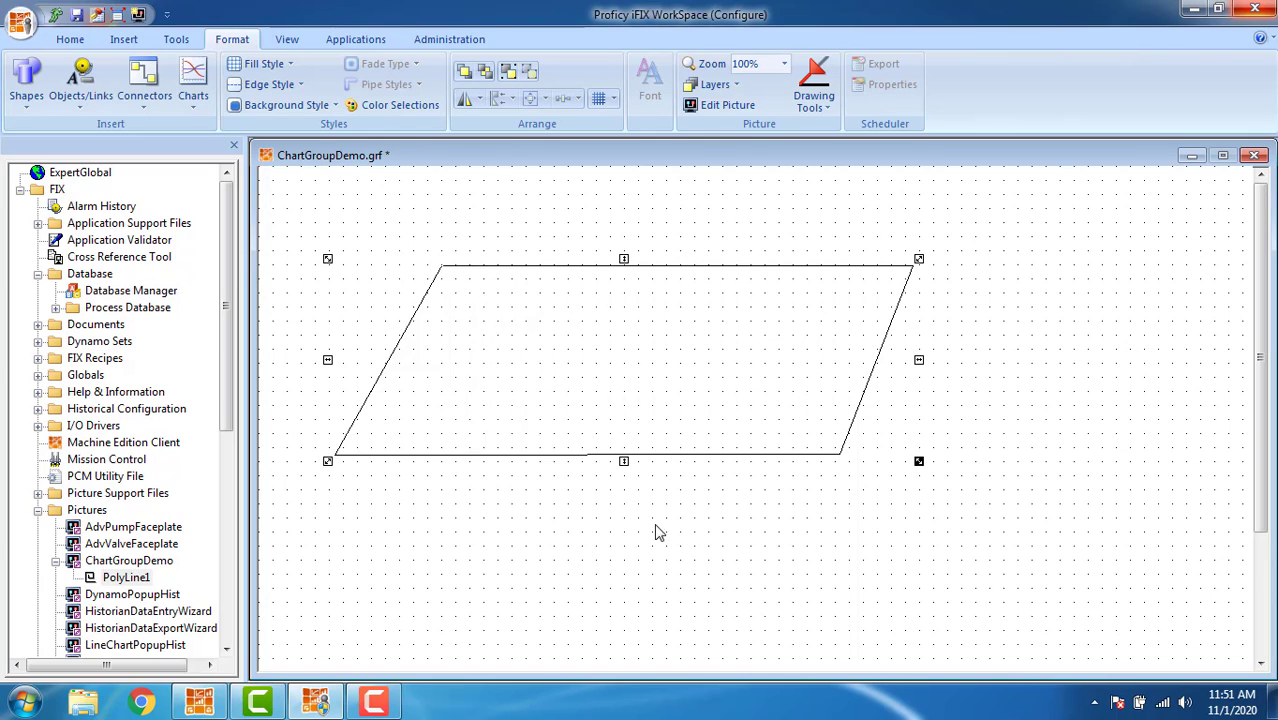
click(680, 594)
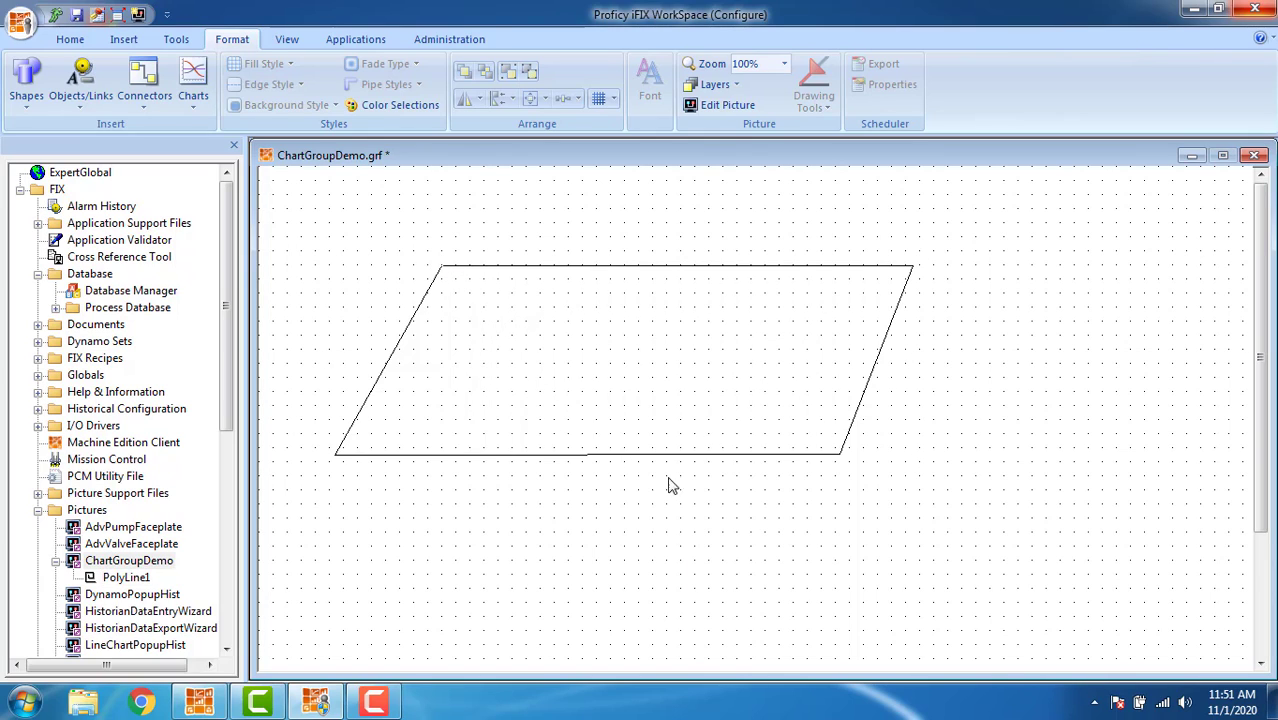
Turn the grid off and draw a small square at the parallelogram's lower-left corner.
click(612, 98)
click(640, 123)
click(28, 104)
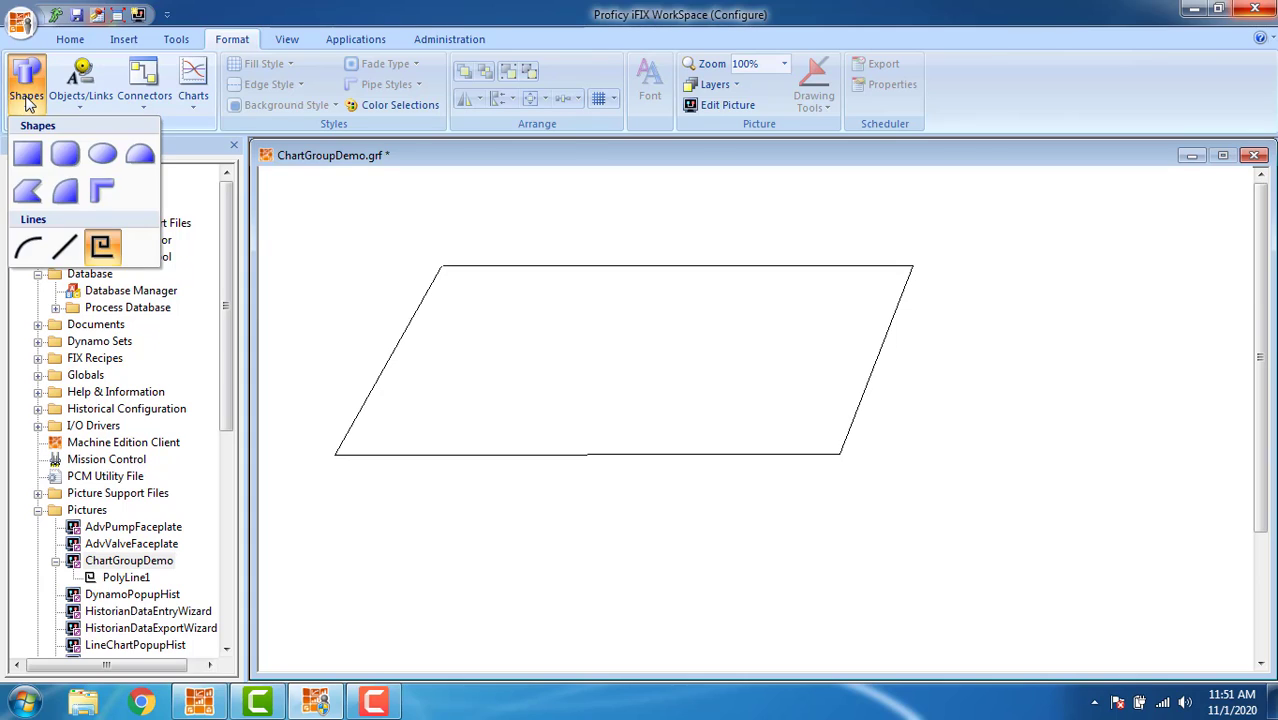
click(100, 249)
mouse_move(507, 539)
mouse_down()
mouse_move(551, 584)
mouse_move(493, 499)
mouse_move(371, 452)
mouse_up()
click(635, 602)
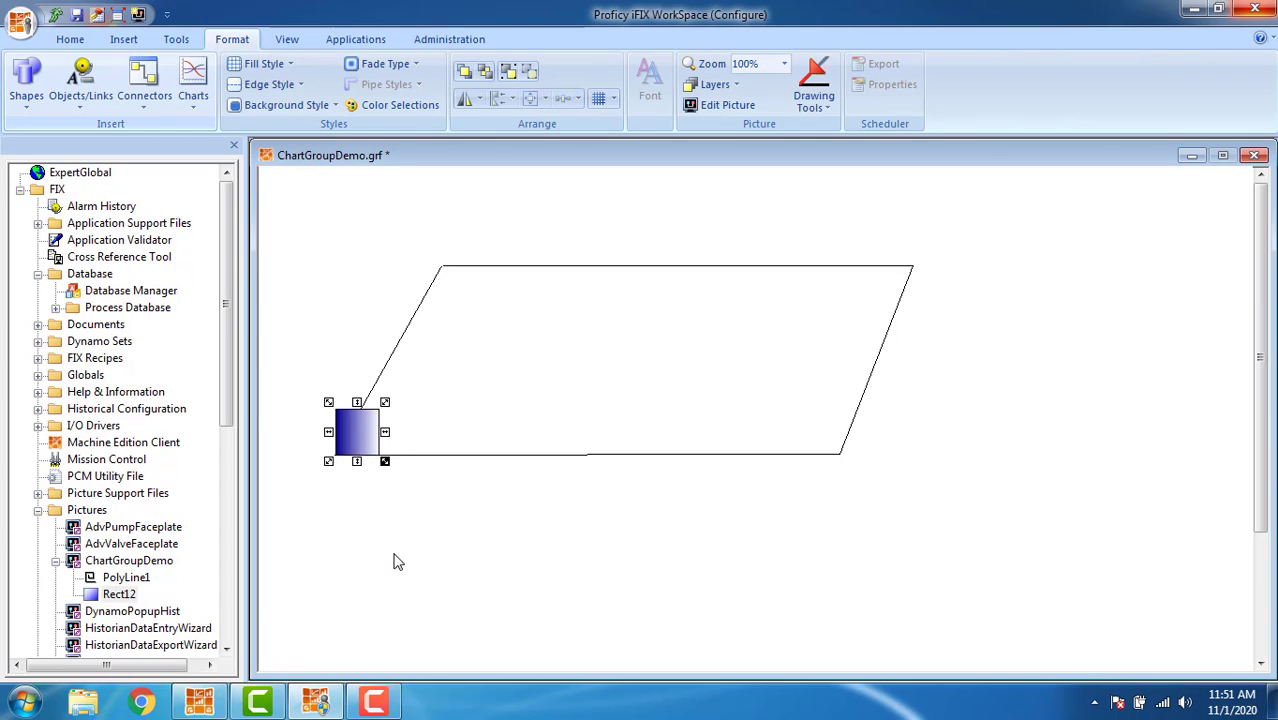
click(402, 545)
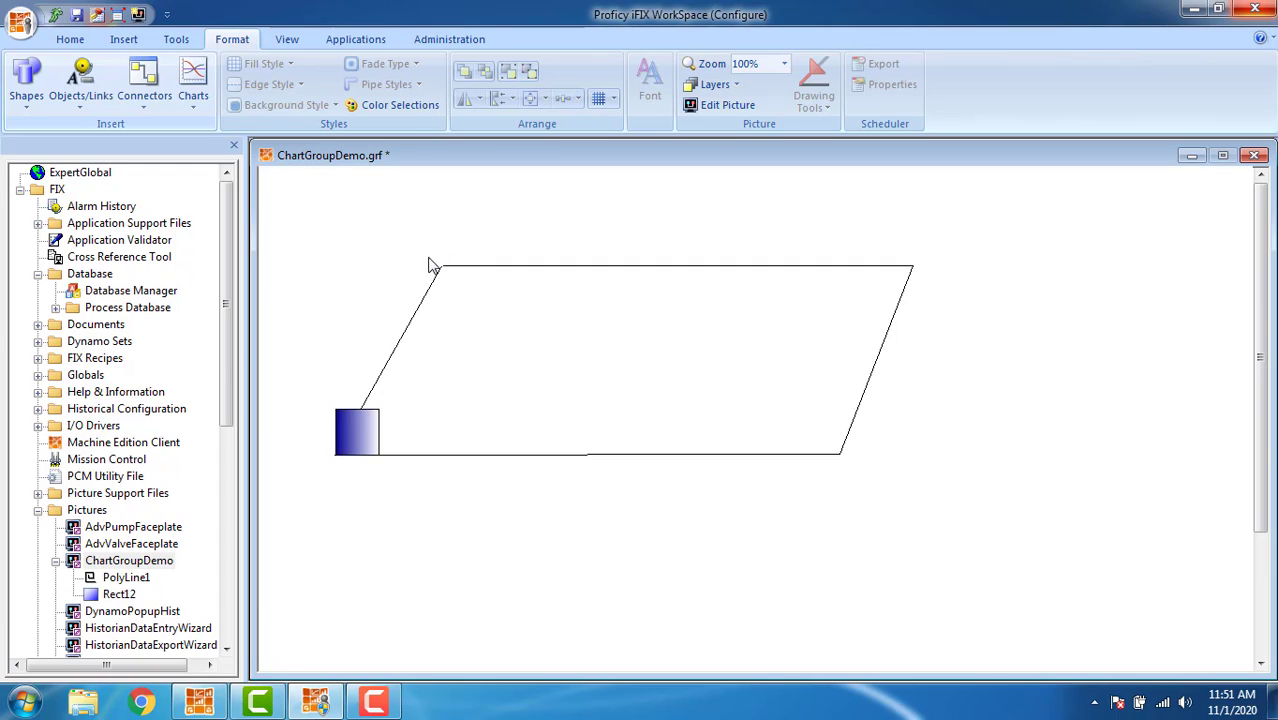
Duplicate the blue square three times.
right_click(358, 430)
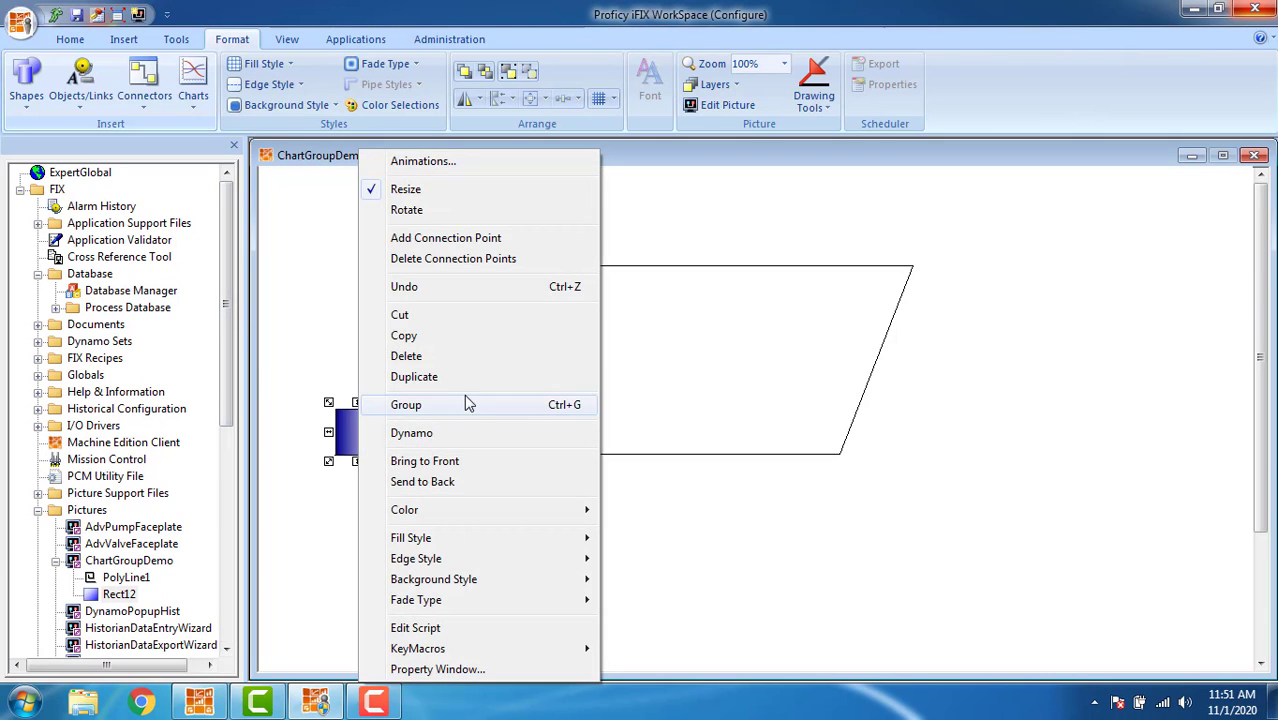
click(472, 382)
right_click(362, 450)
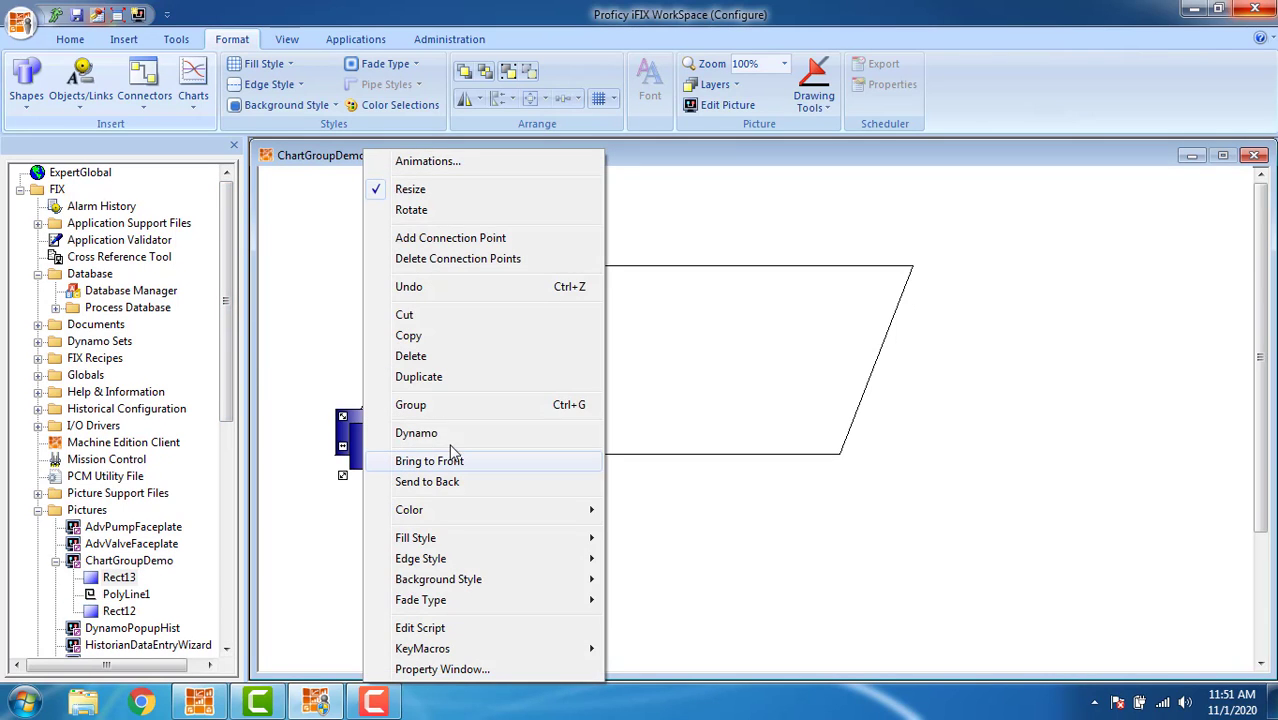
click(466, 378)
right_click(388, 457)
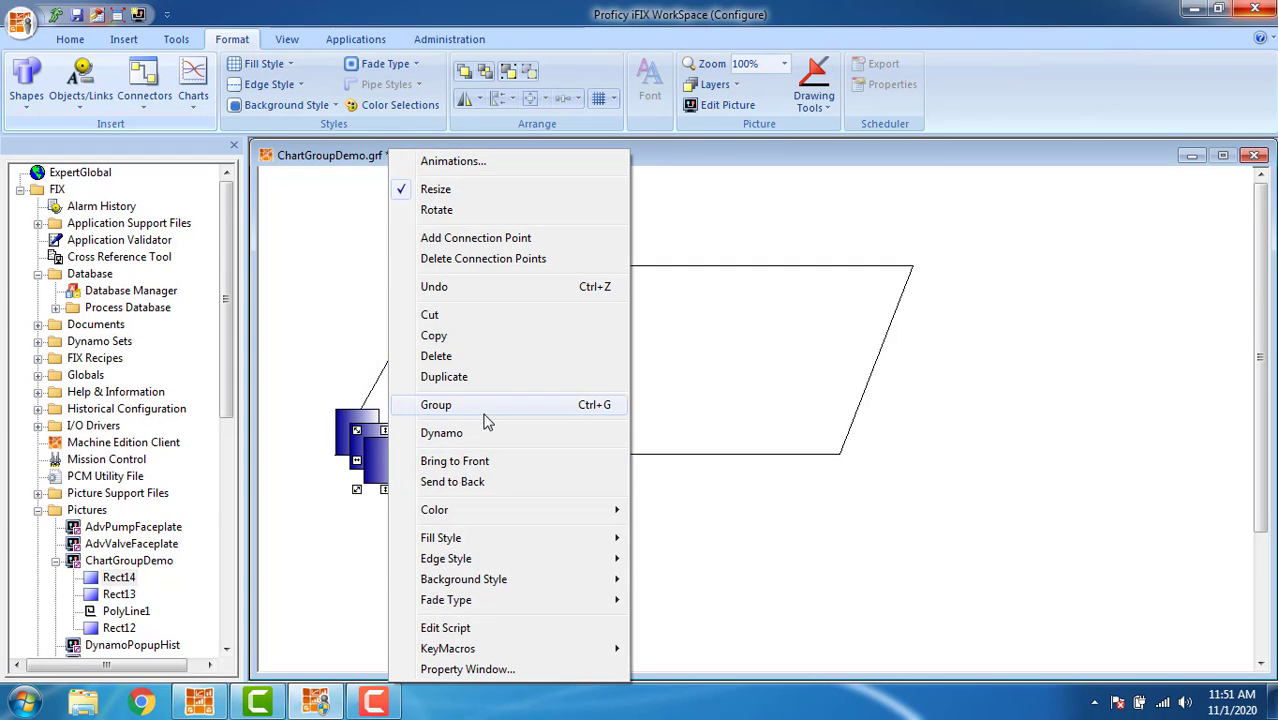
click(470, 378)
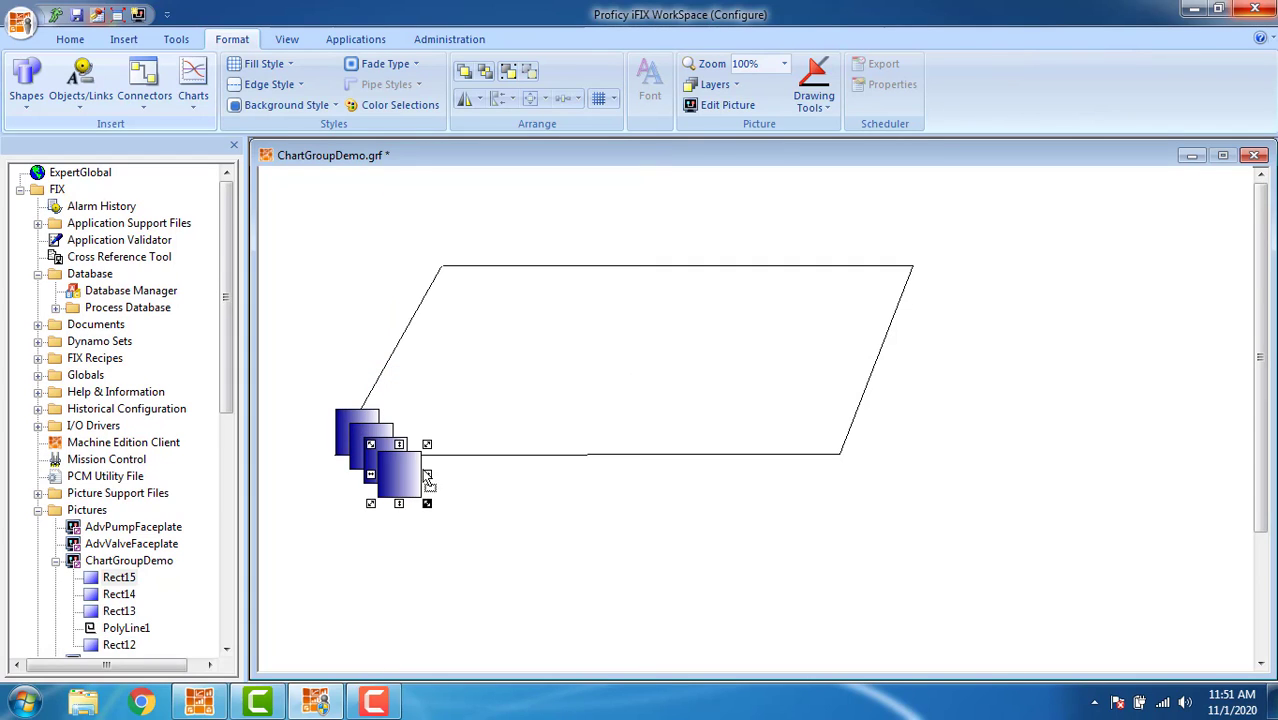
Move two square copies onto the lower-right and top-right corners.
drag(415, 476, 822, 436)
click(741, 444)
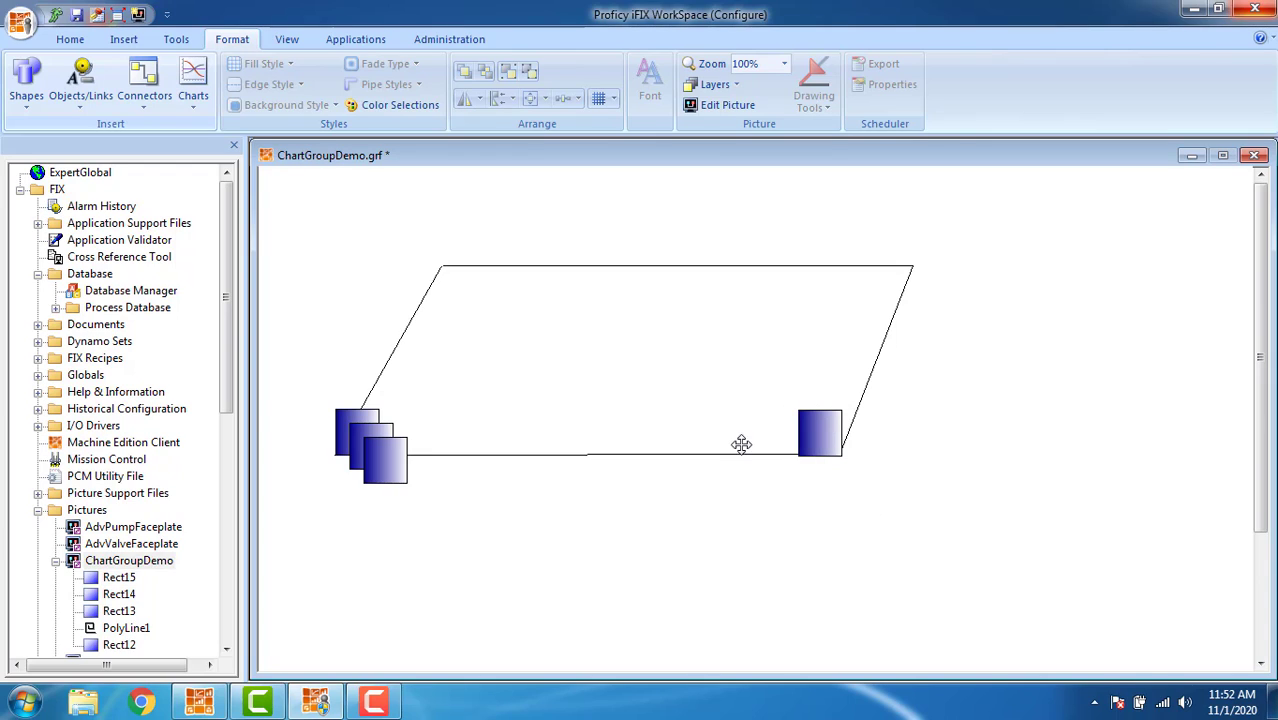
click(813, 423)
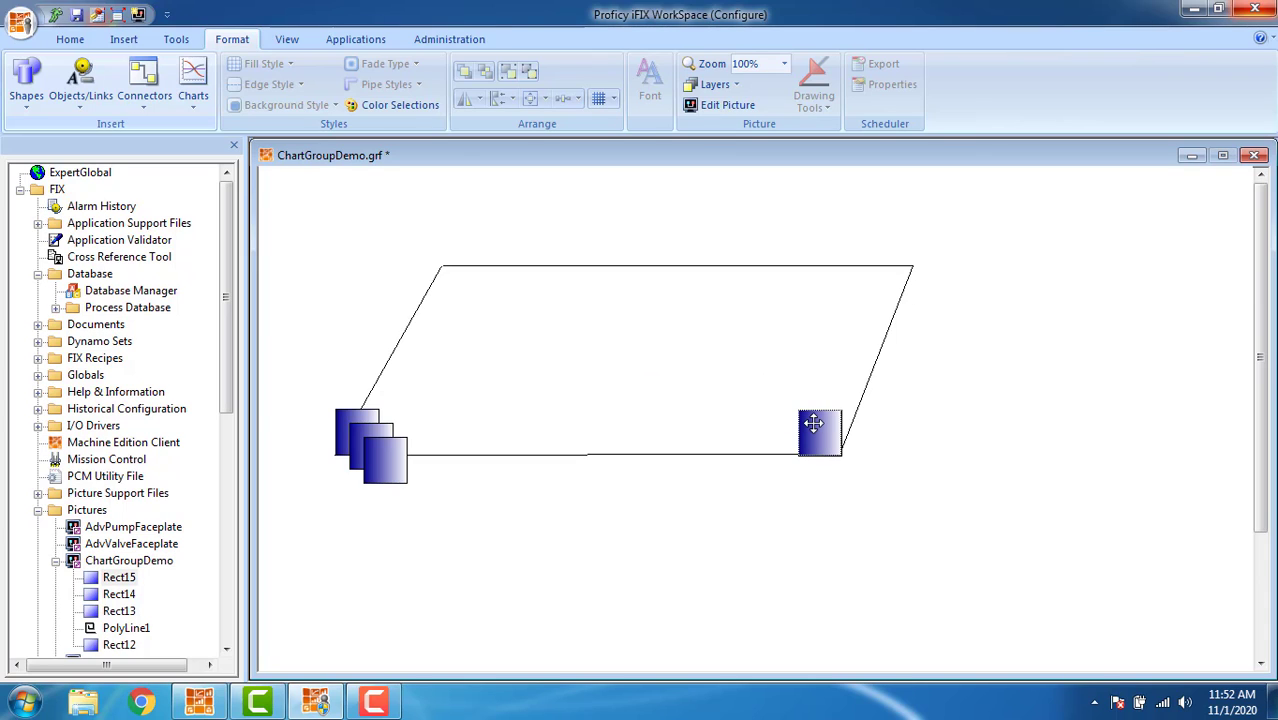
click(818, 492)
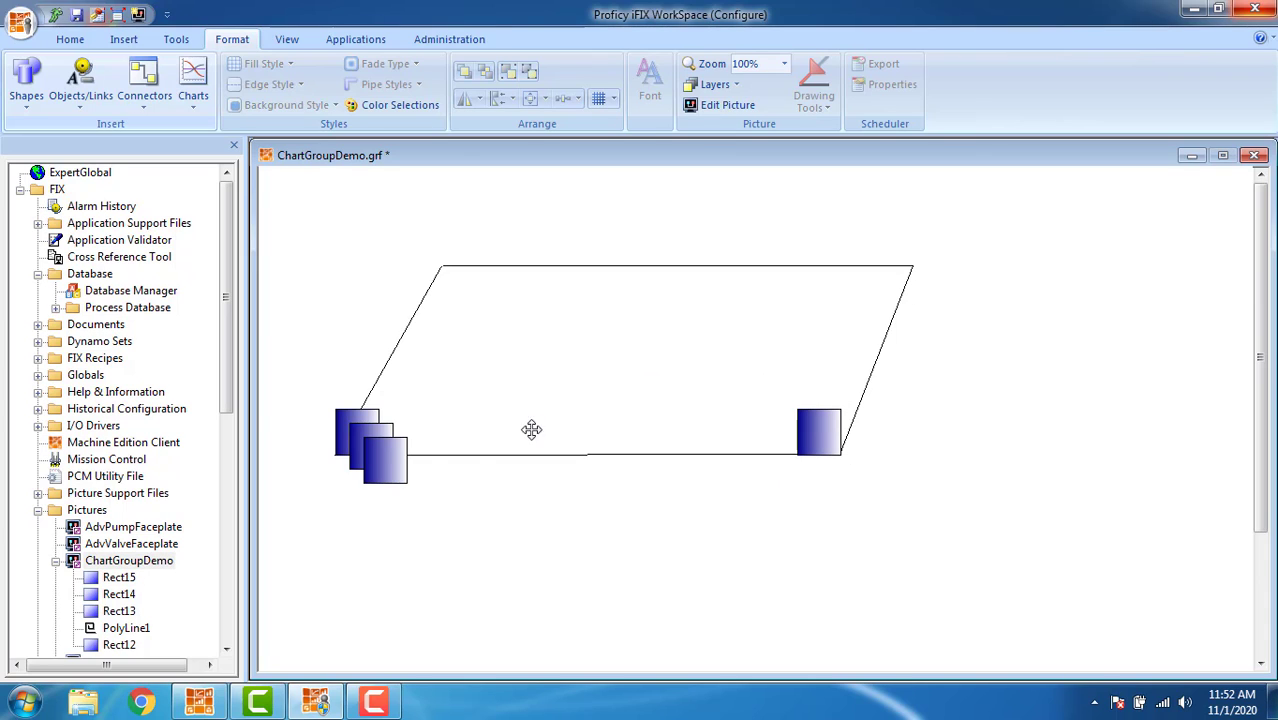
drag(400, 456, 896, 250)
click(628, 379)
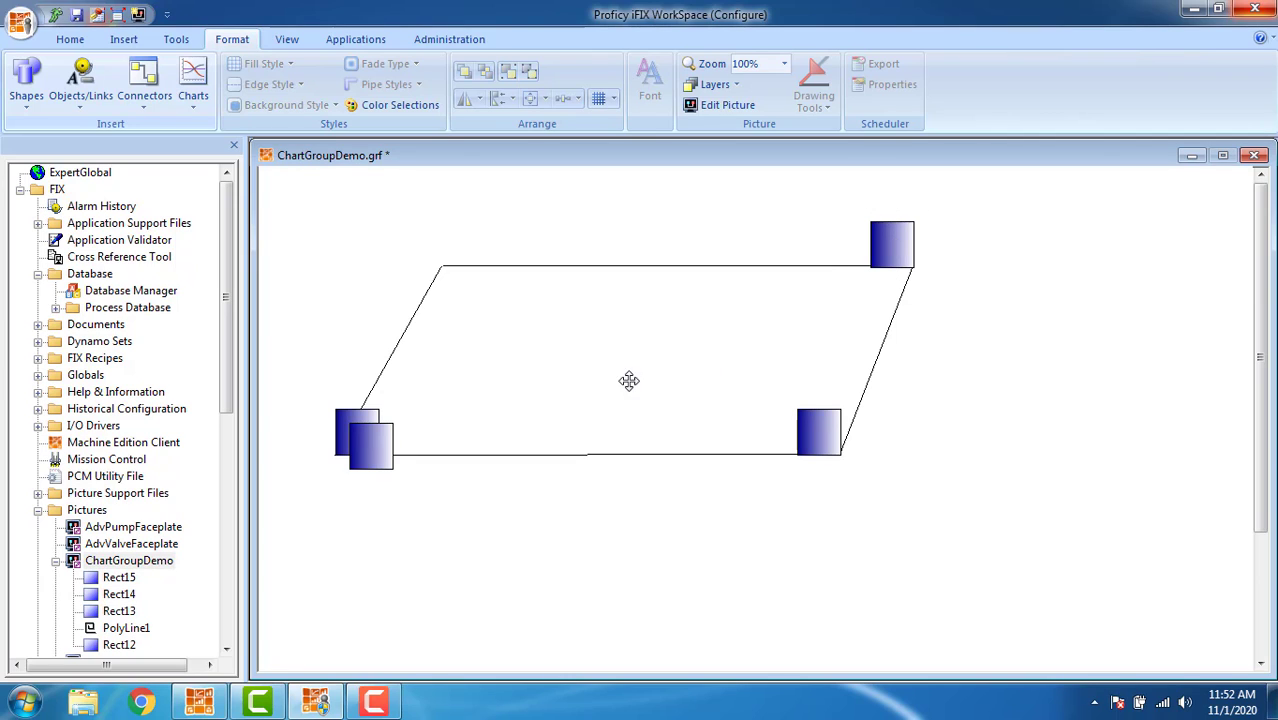
Move the last stacked square onto the parallelogram's top-left corner.
click(878, 248)
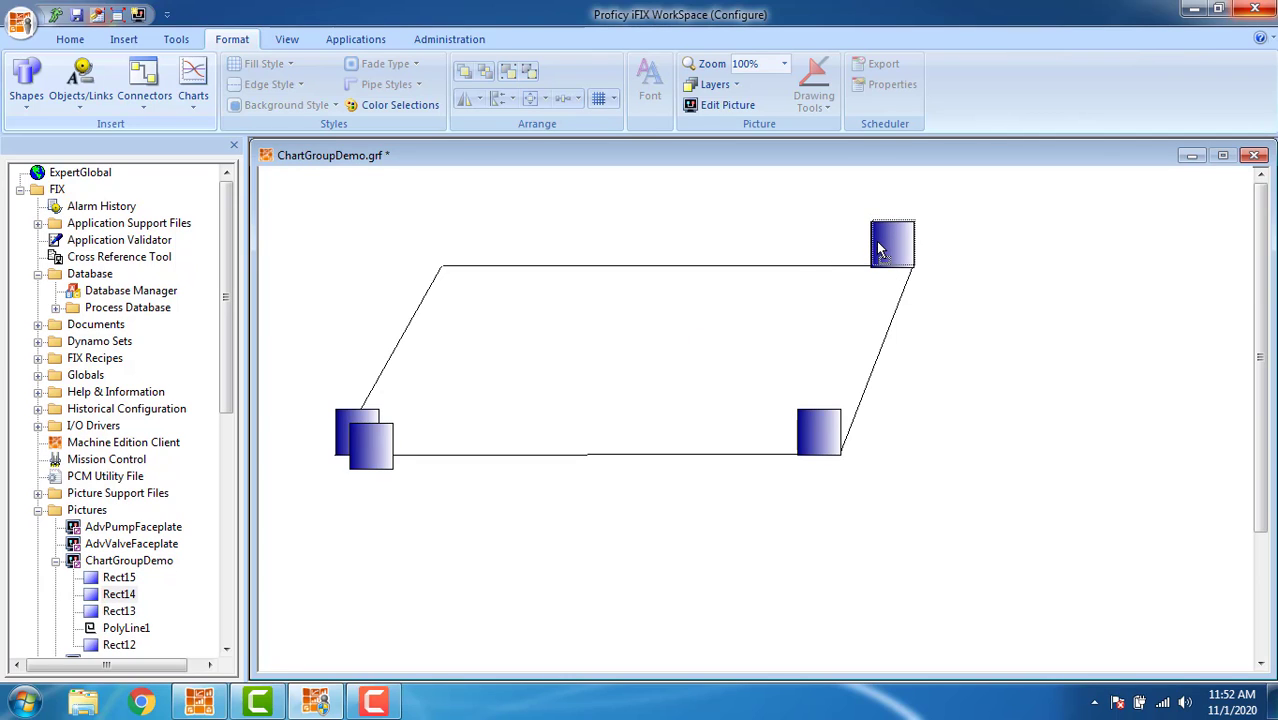
click(967, 340)
click(373, 452)
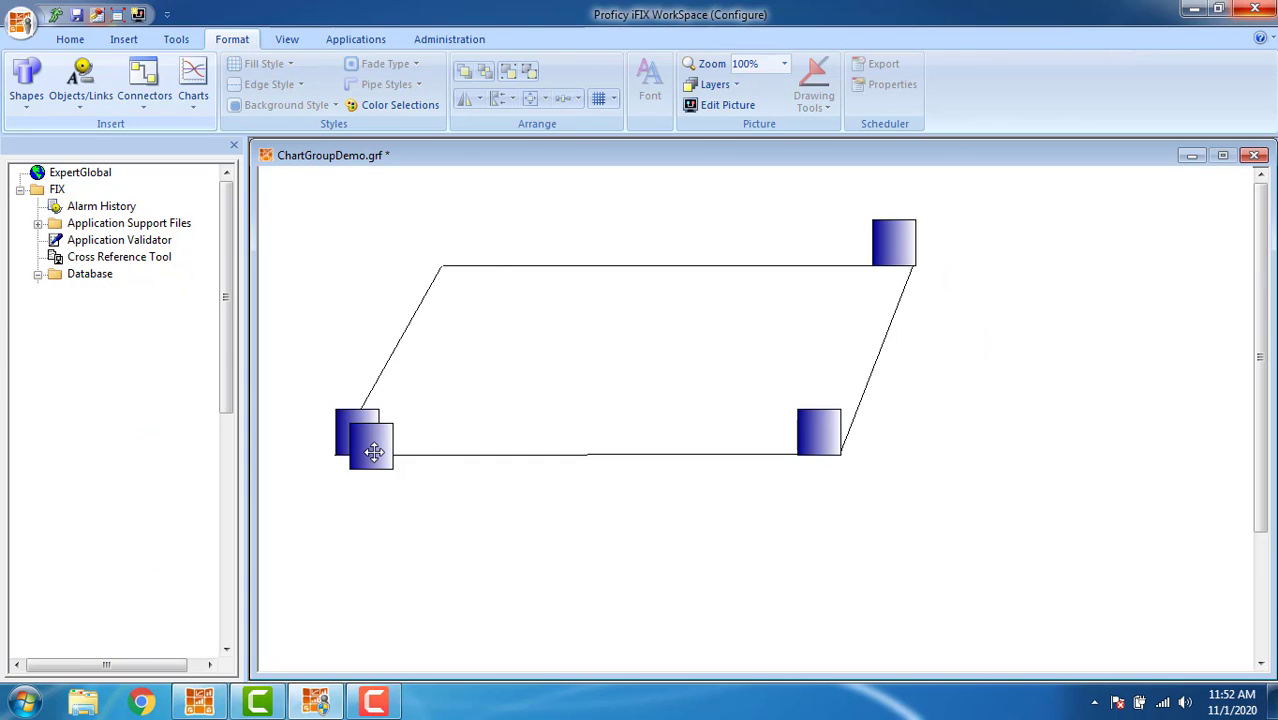
drag(373, 452, 474, 258)
click(508, 380)
click(516, 555)
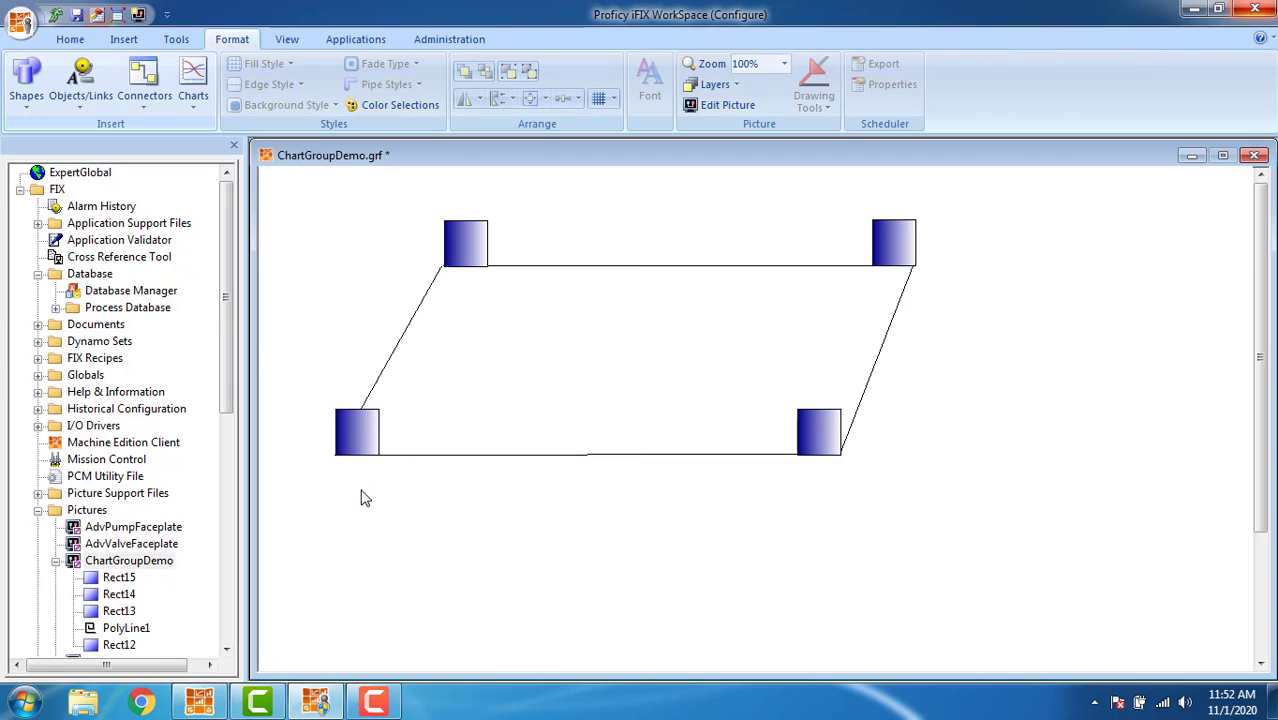
Set Rect12's Position animation data source to Fix32.FIX.MV.F_CV.
double_click(360, 431)
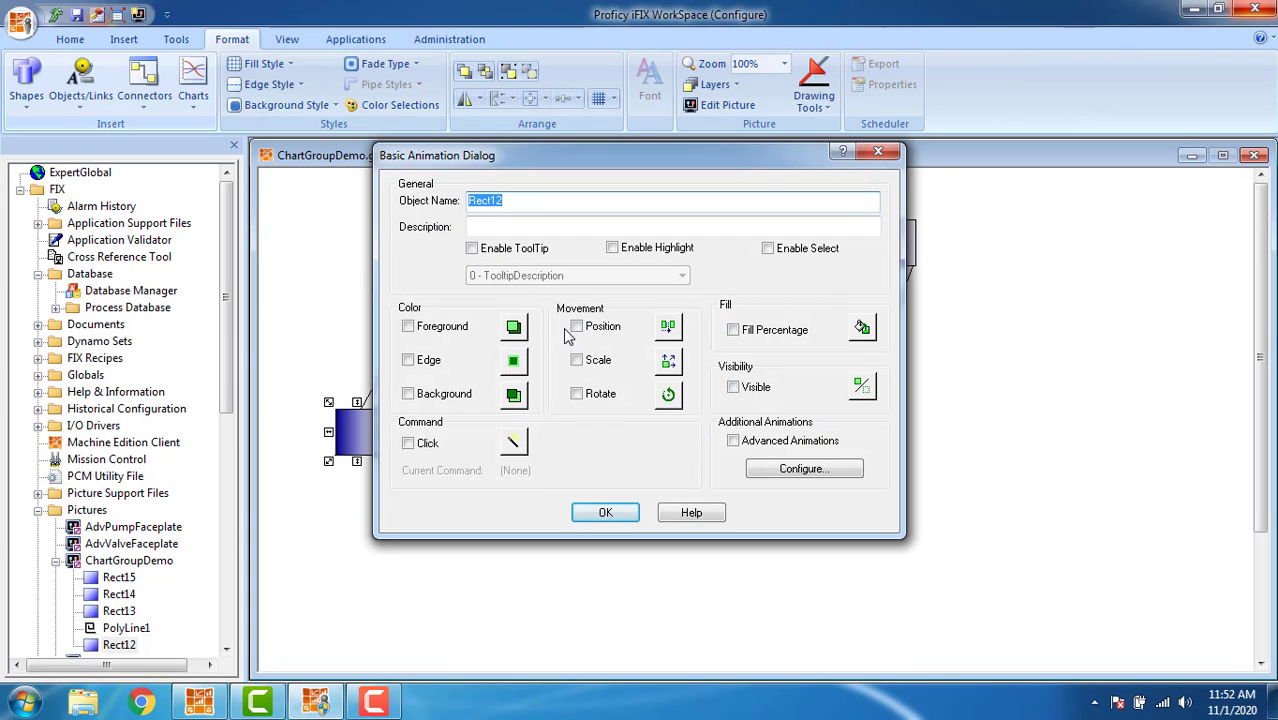
click(669, 327)
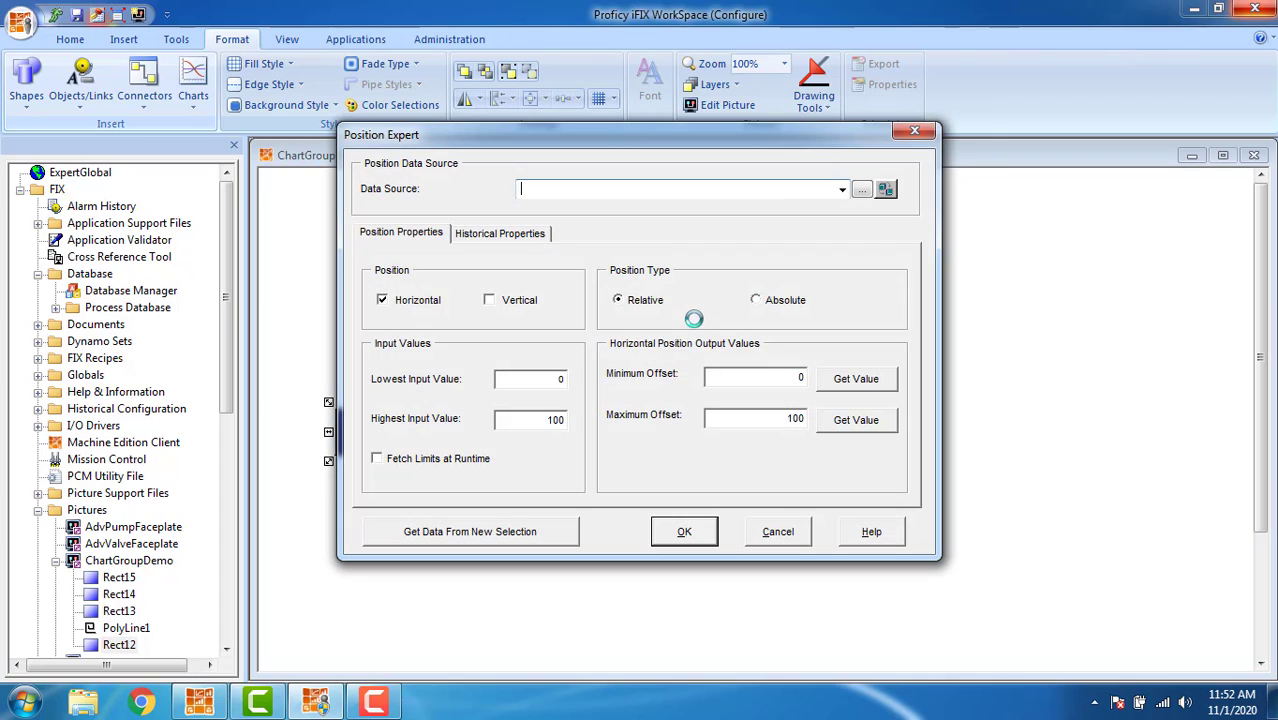
click(862, 190)
click(337, 162)
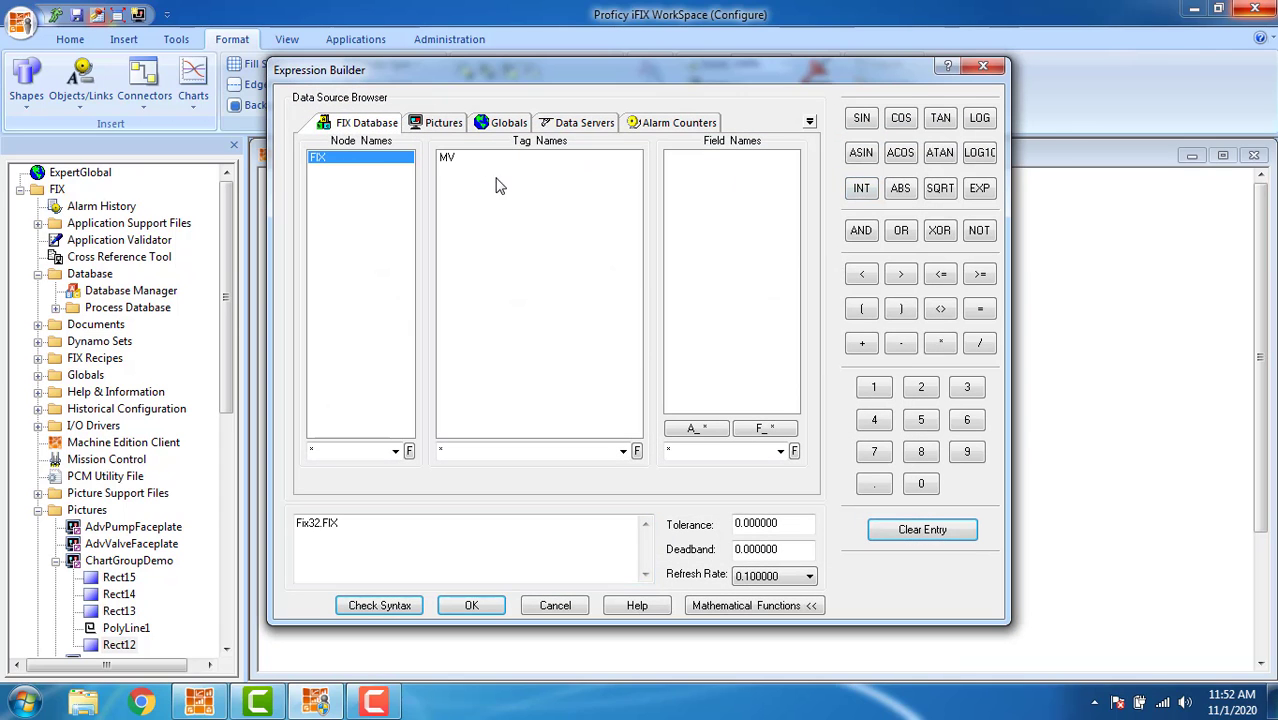
click(450, 158)
click(764, 428)
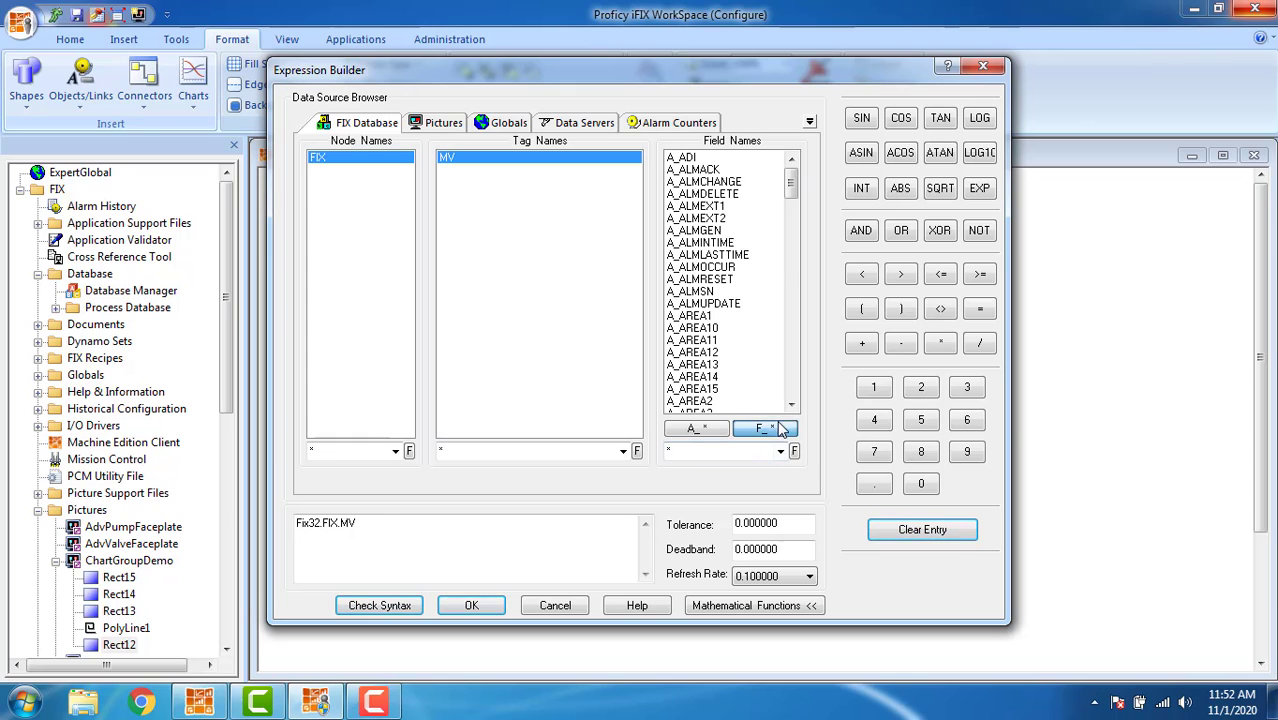
click(471, 603)
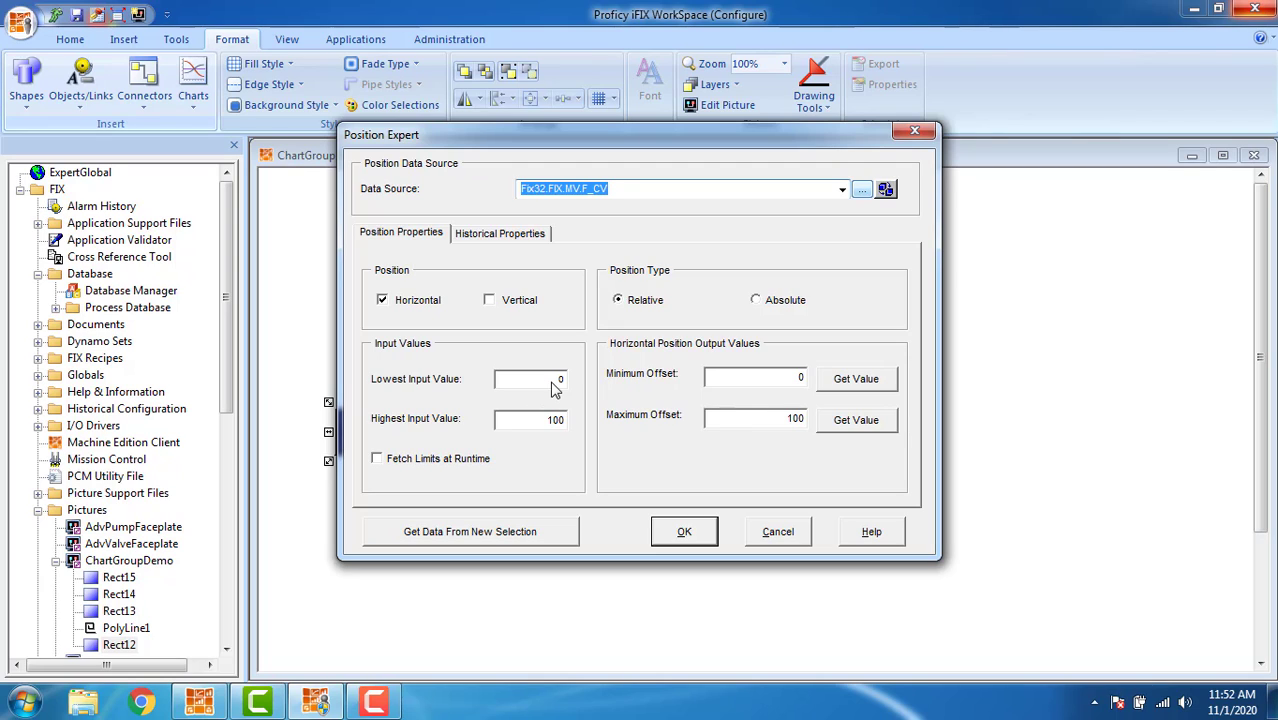
Set highest input 25, Absolute positioning, start 61.12 from the square's location, and confirm.
double_click(534, 428)
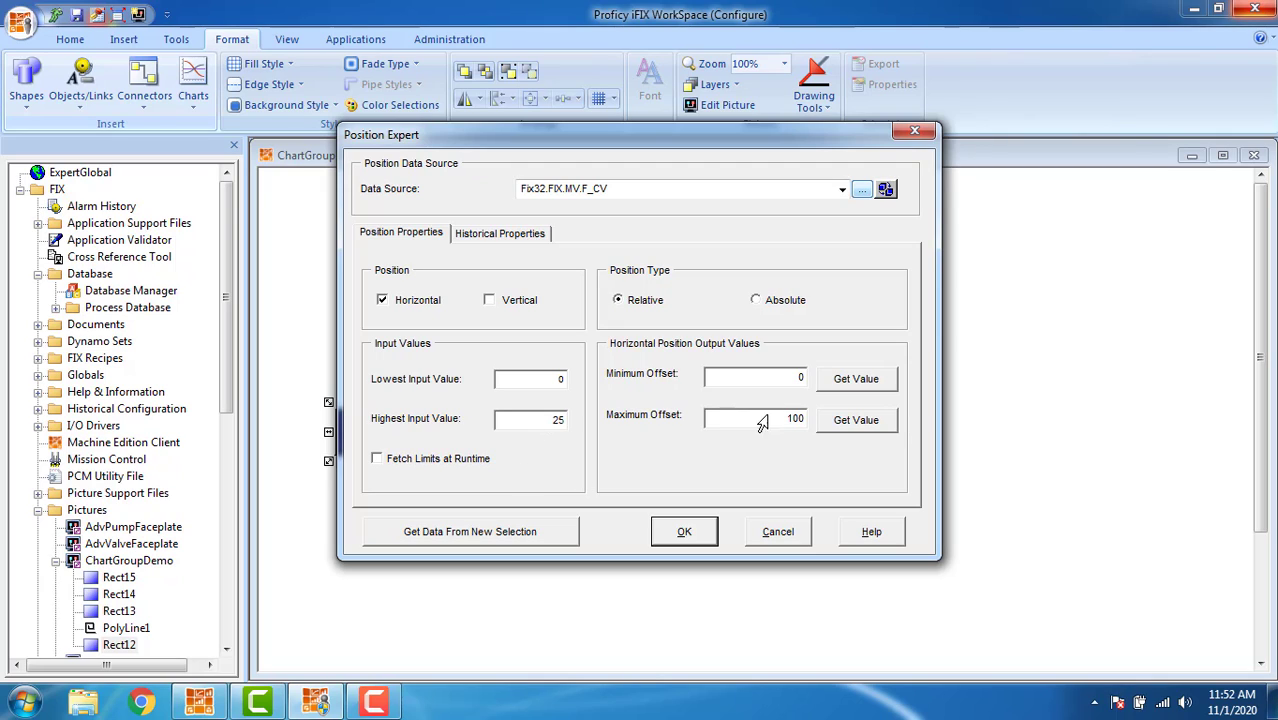
click(758, 303)
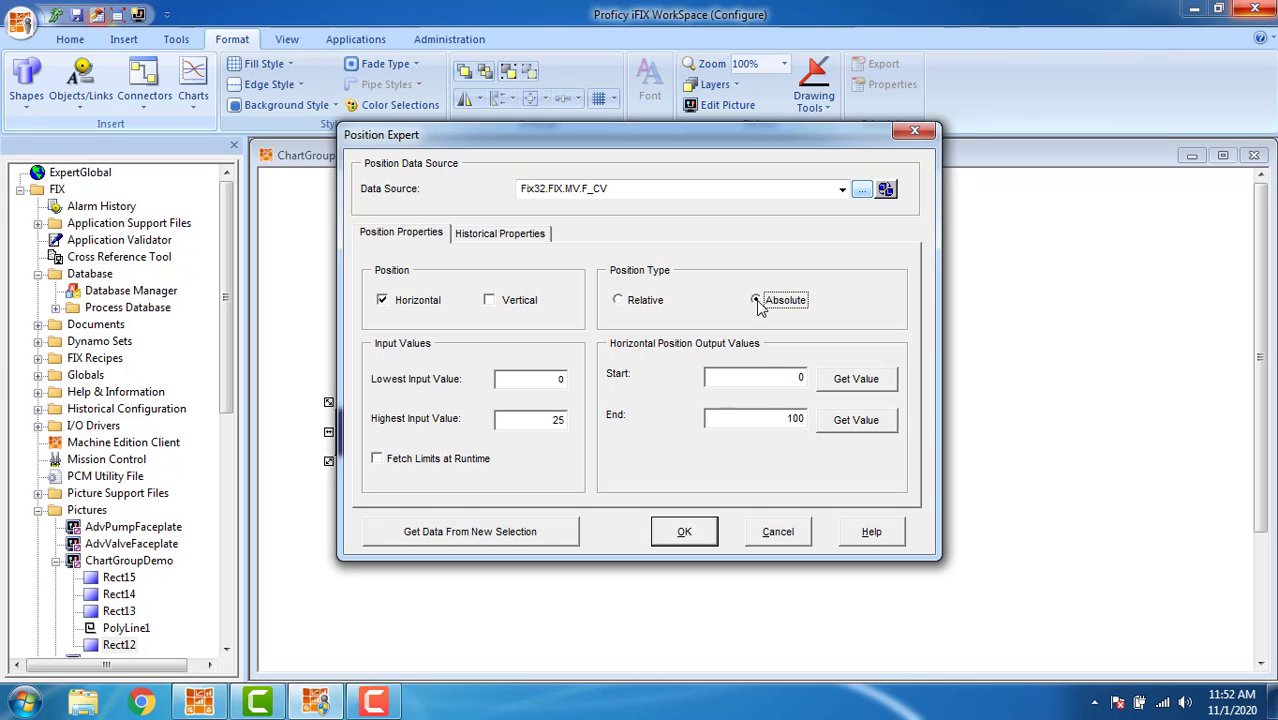
click(856, 389)
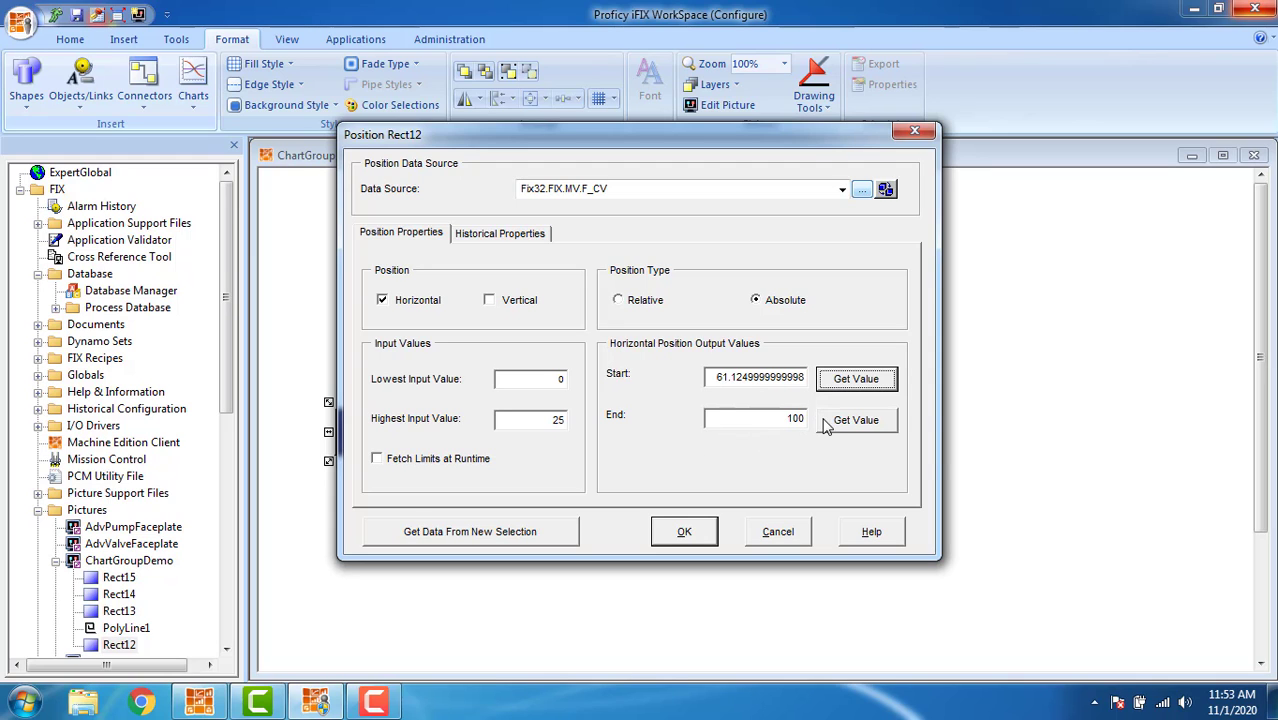
click(684, 531)
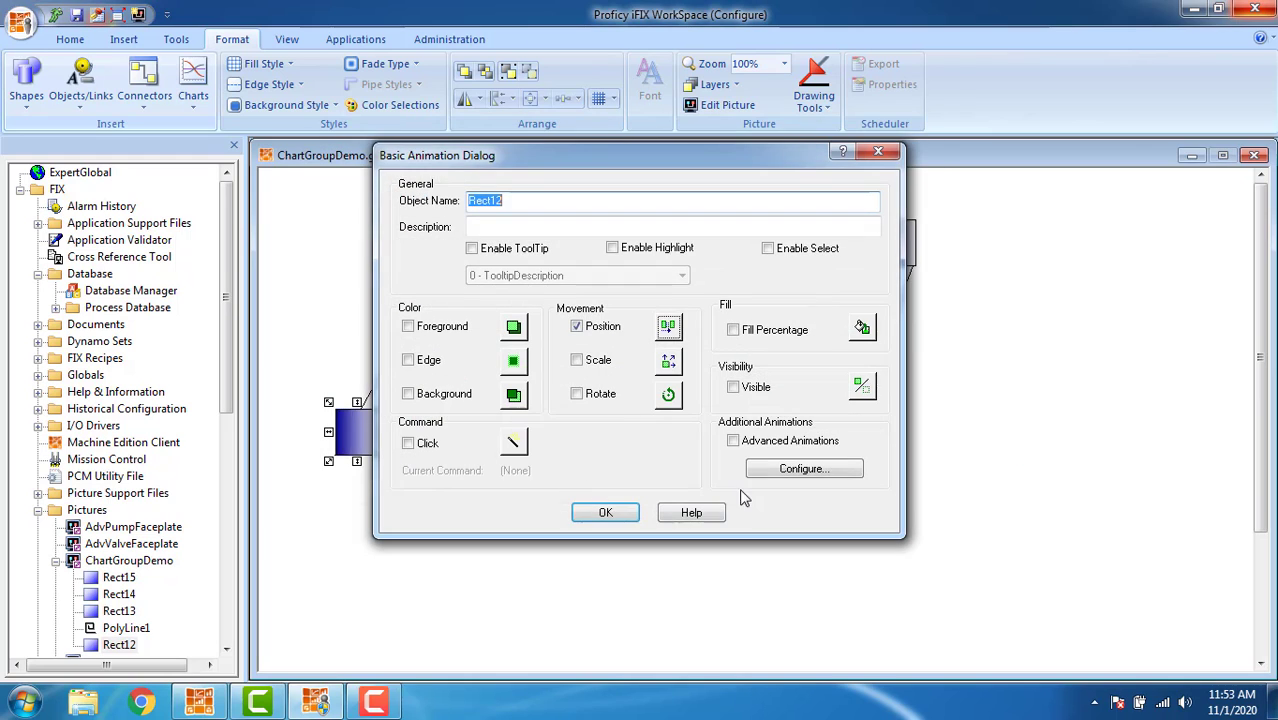
Close Rect12's dialog and set Rect15's Position data source to Fix32.FIX.MV.F_CV.
click(603, 512)
double_click(810, 430)
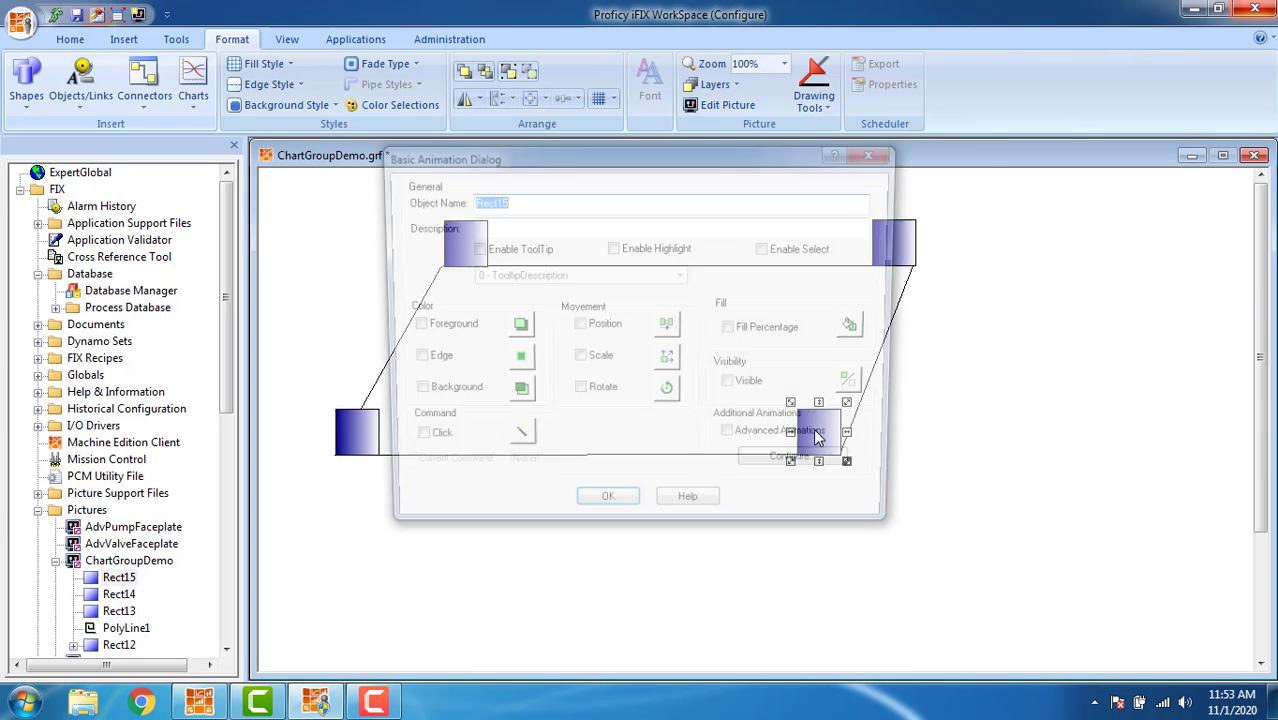
click(669, 327)
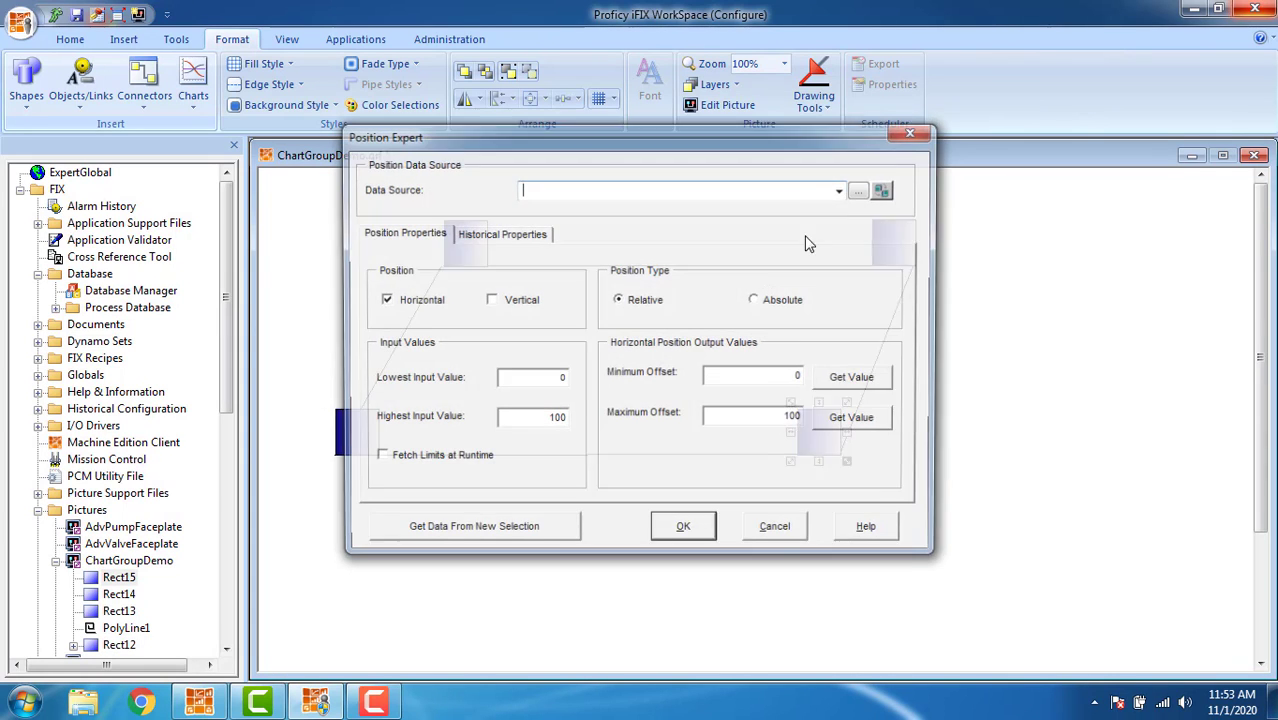
click(863, 191)
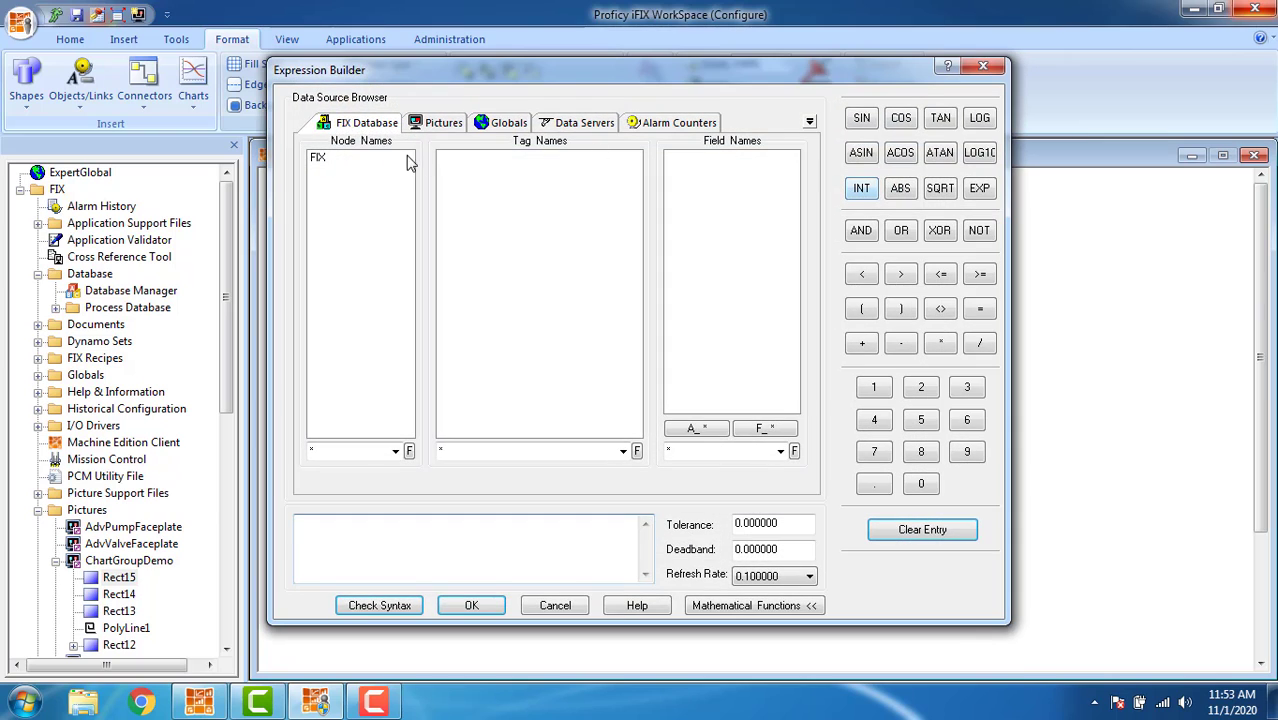
click(380, 160)
click(500, 170)
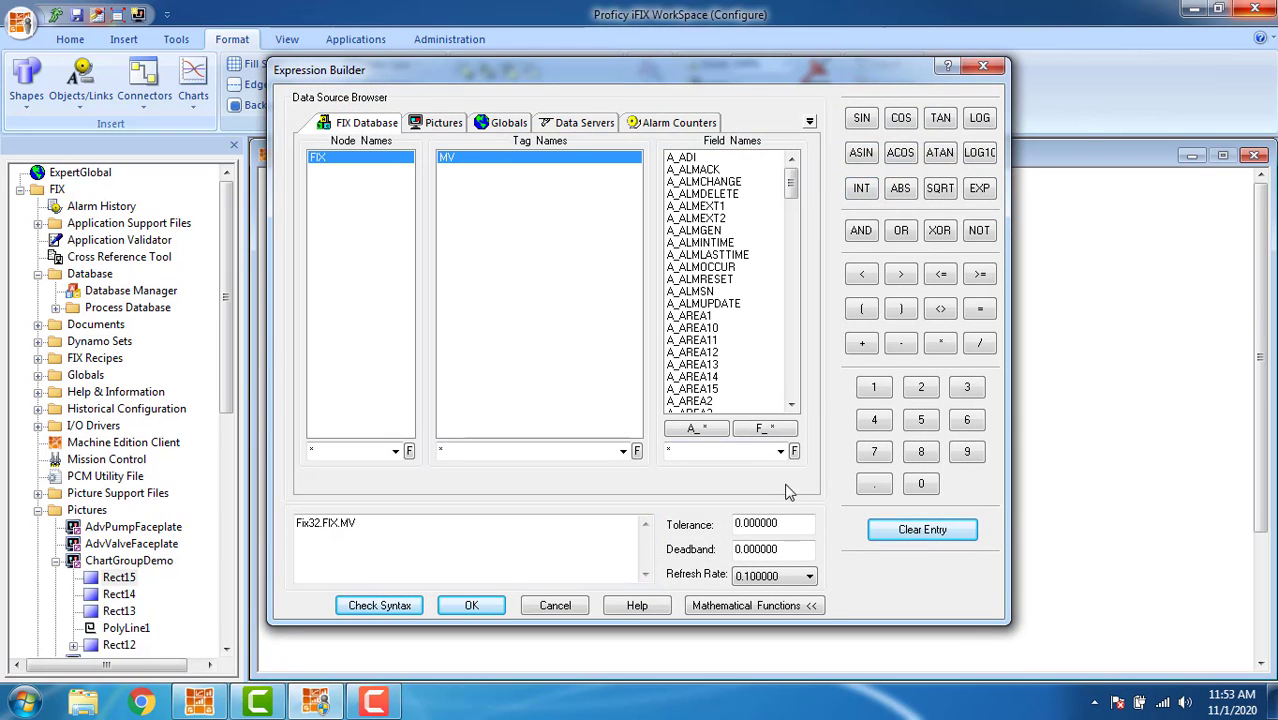
click(785, 432)
click(700, 245)
click(495, 608)
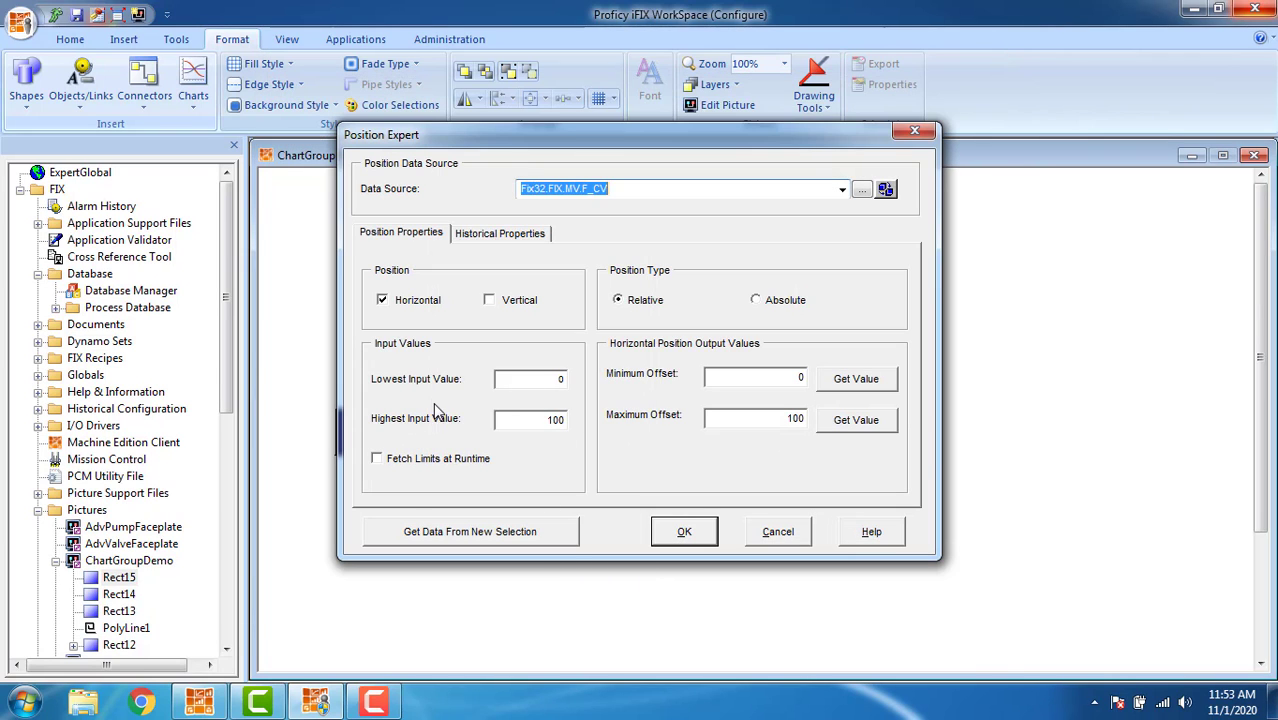
Give Rect15 inputs 25–50, Absolute positioning, and start 430.875, then close the dialogs.
double_click(527, 382)
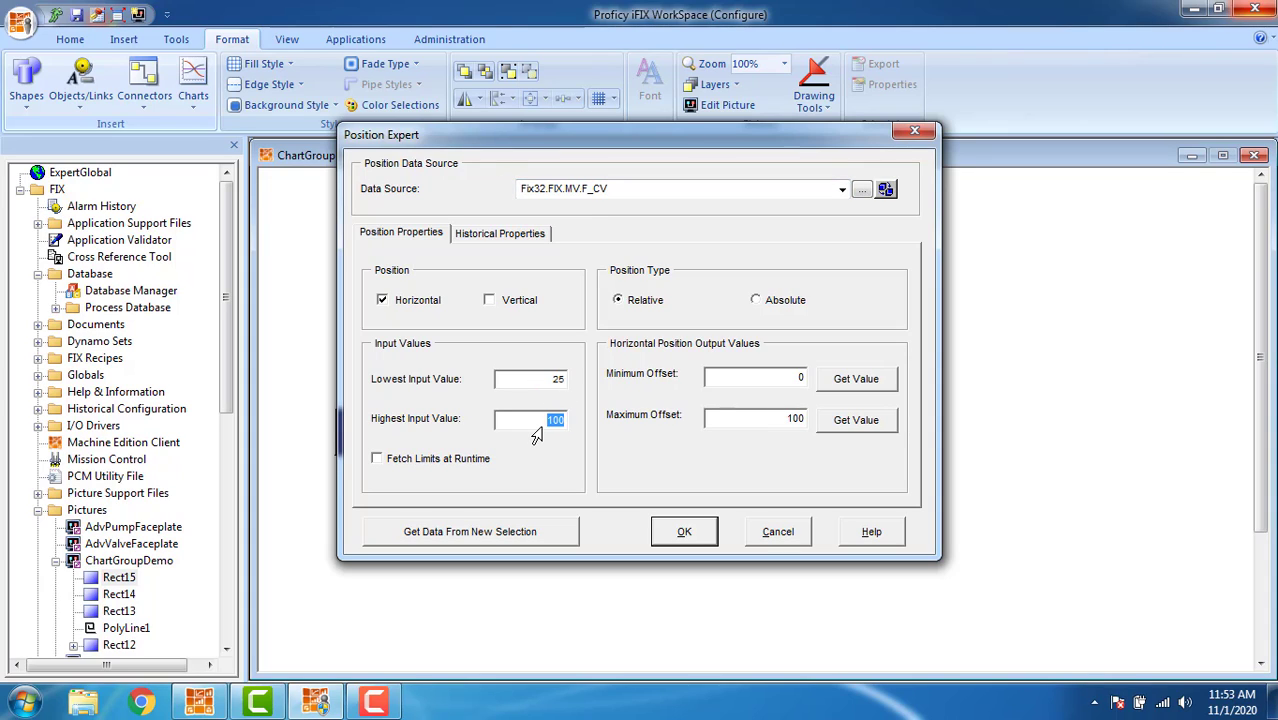
text(50)
click(772, 305)
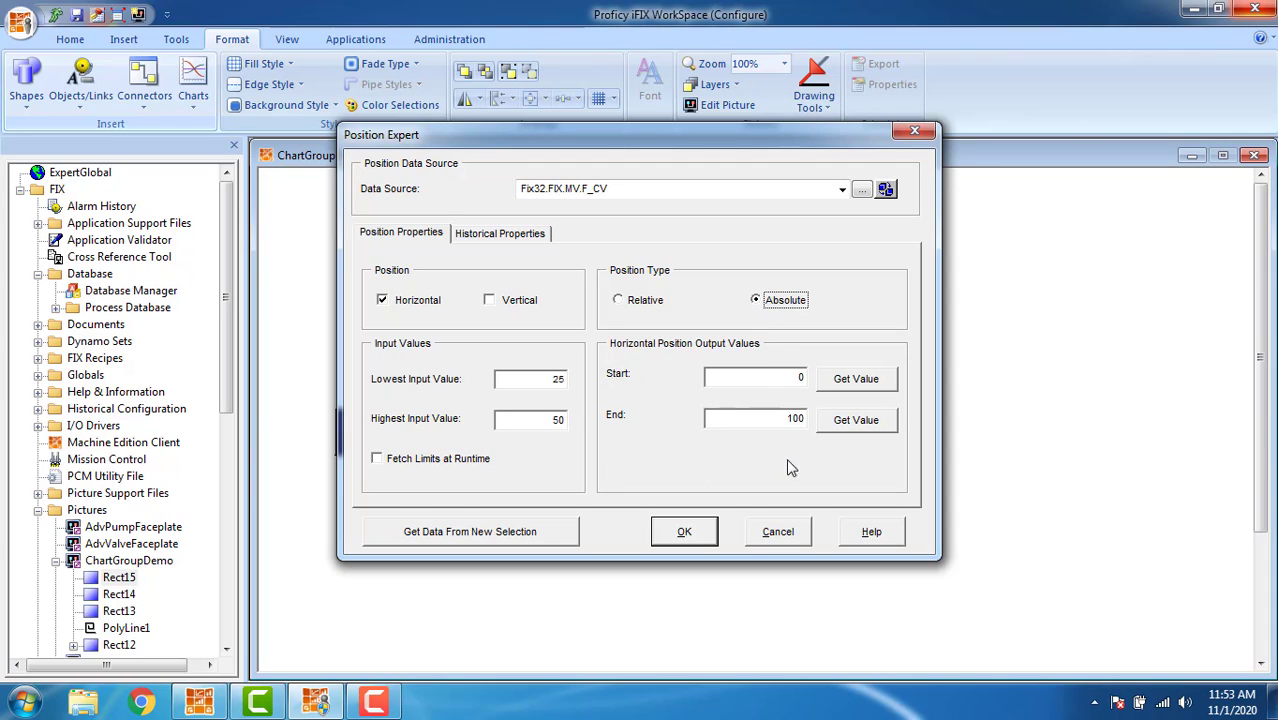
click(868, 386)
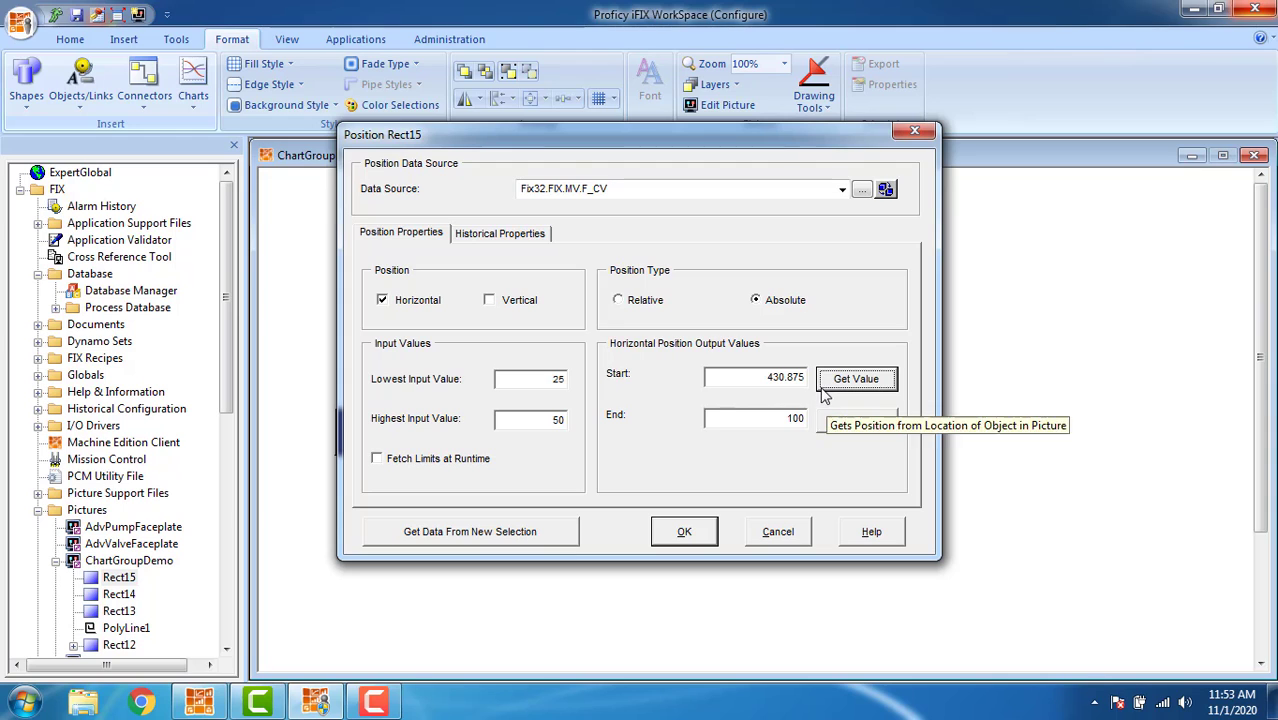
click(697, 531)
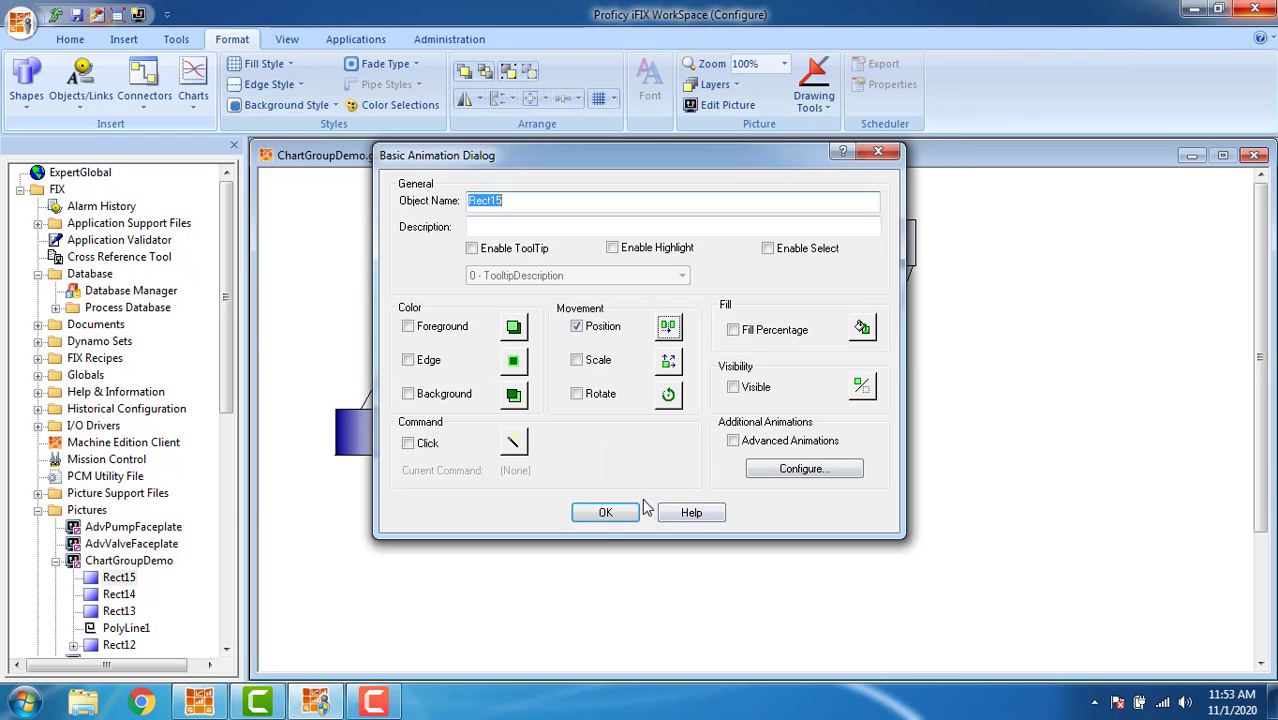
click(600, 511)
Change Rect12's position animation End value to 430.875 and close both dialogs.
double_click(341, 433)
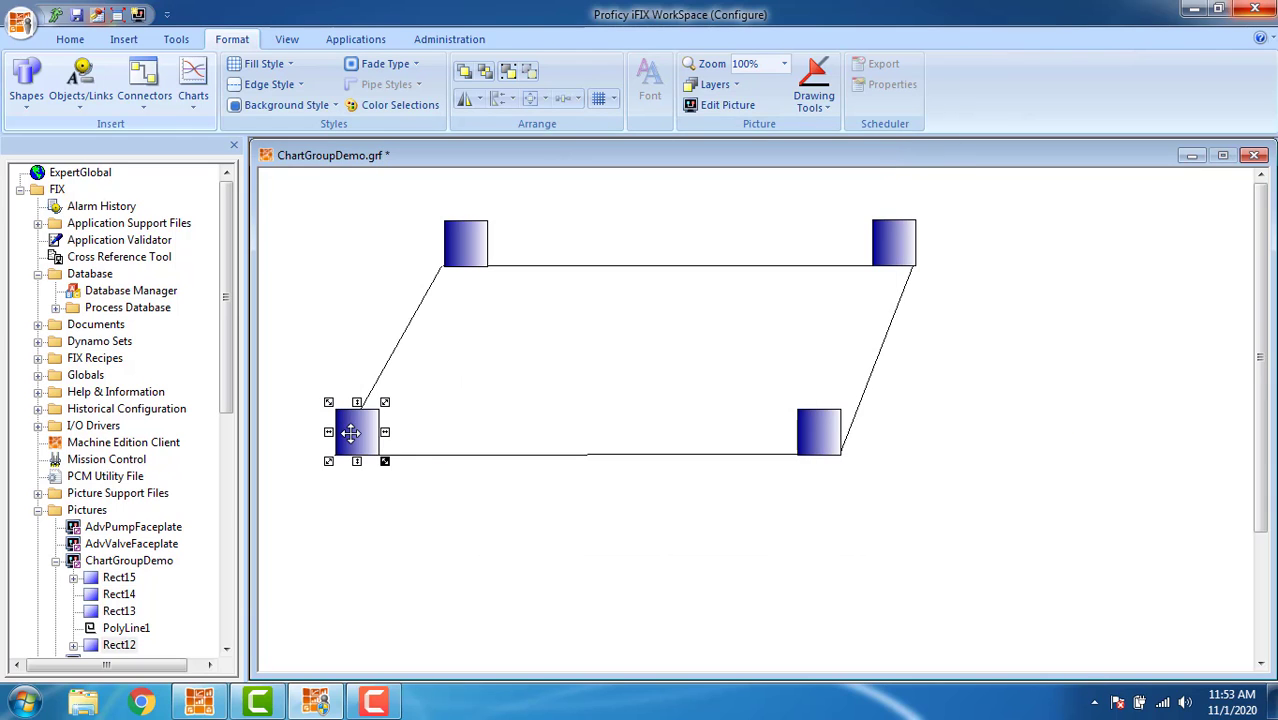
click(668, 328)
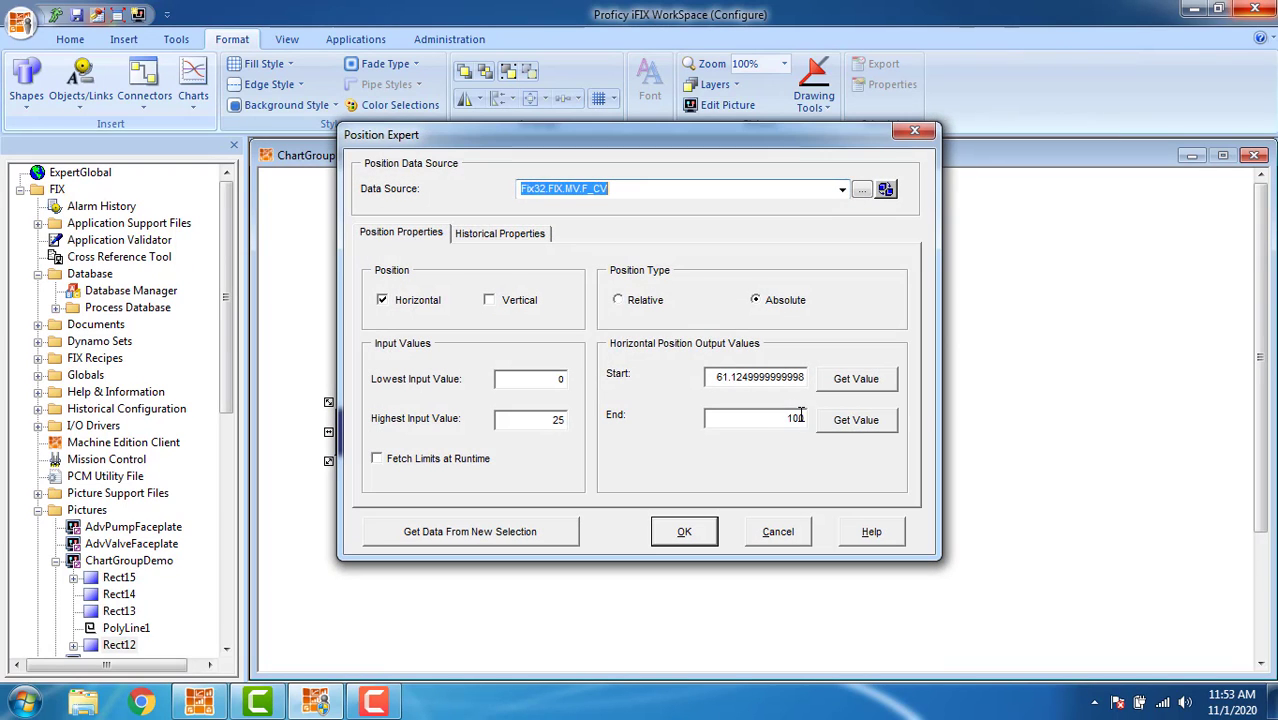
click(763, 428)
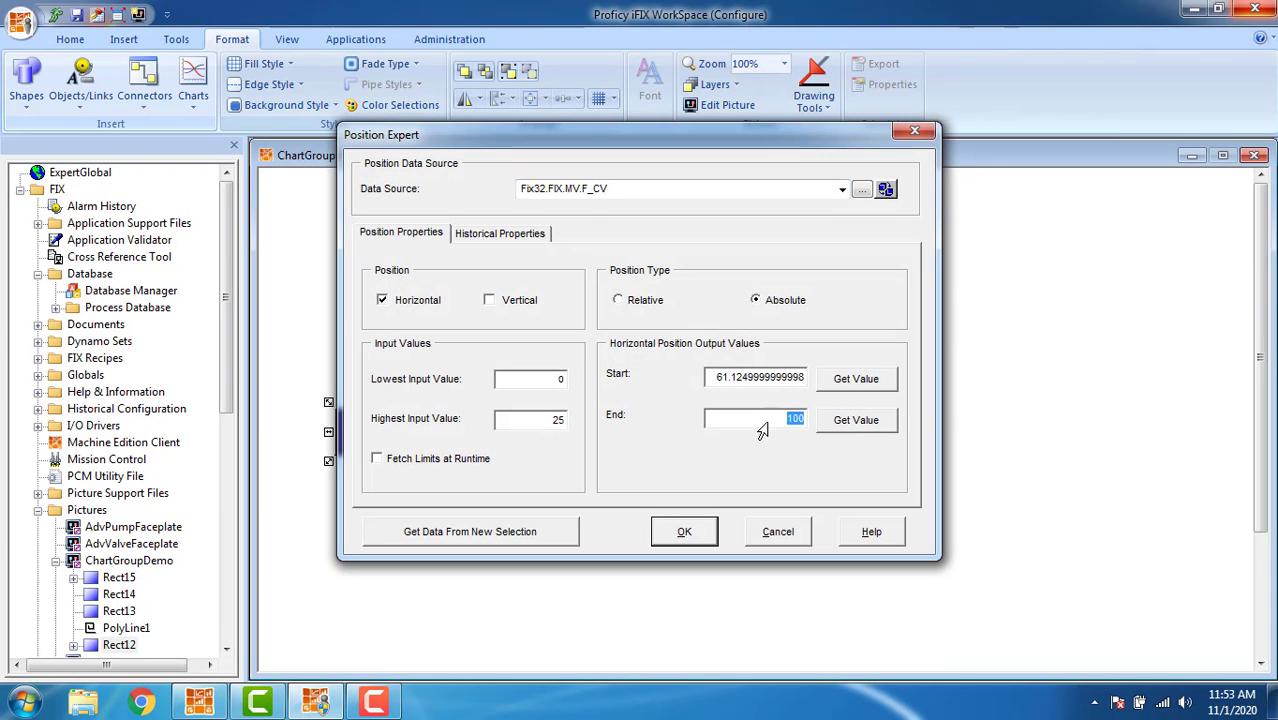
text(430.875)
click(674, 533)
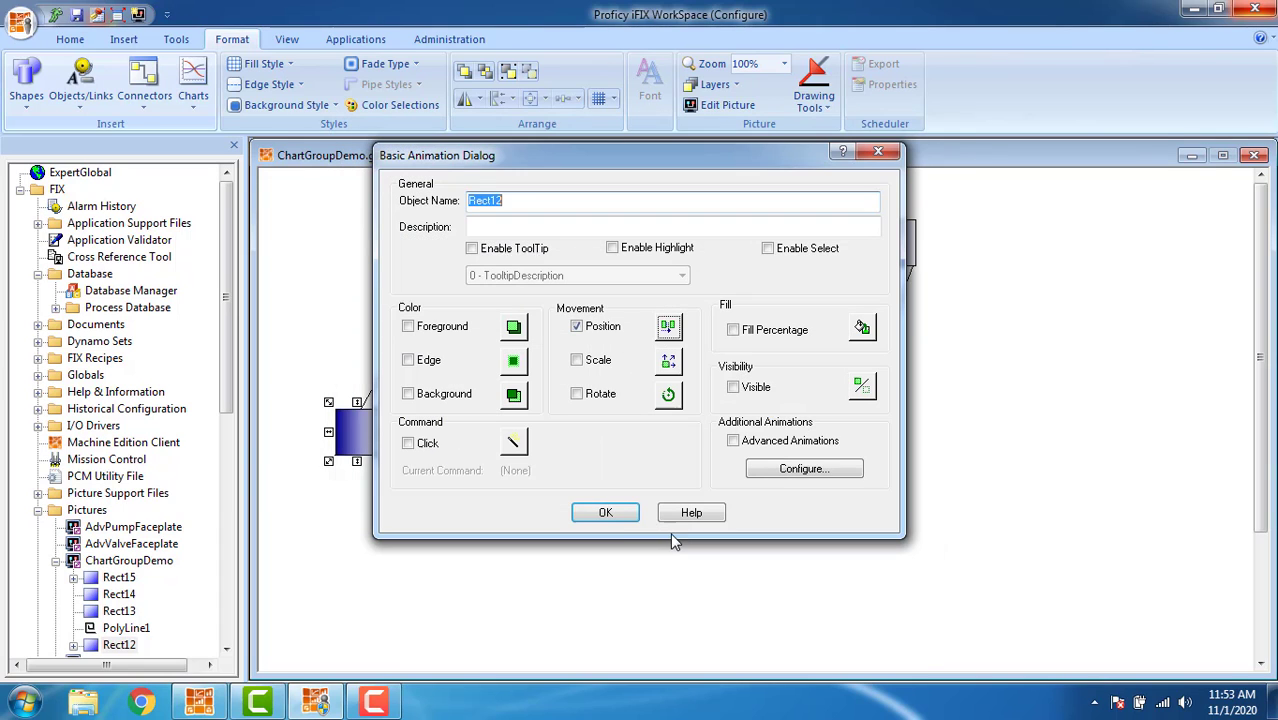
click(605, 513)
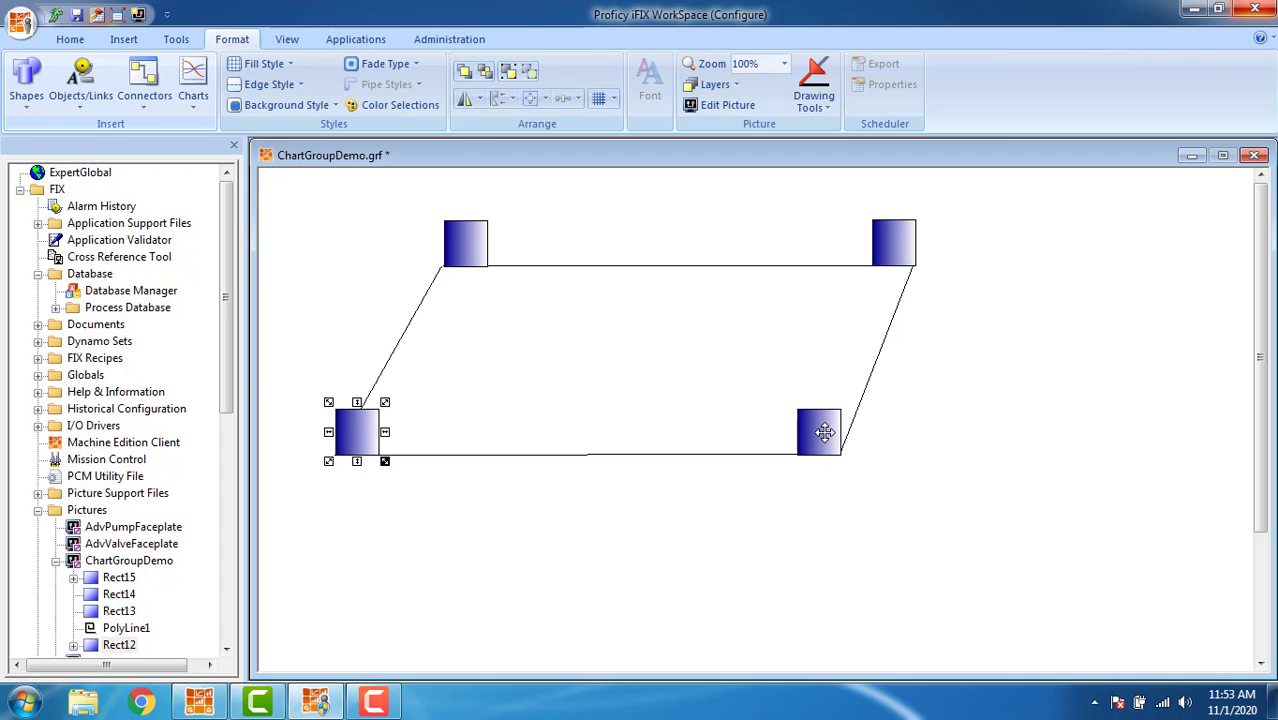
Enable Vertical movement for Rect15 and capture its start as 430.875, 193.875.
double_click(824, 432)
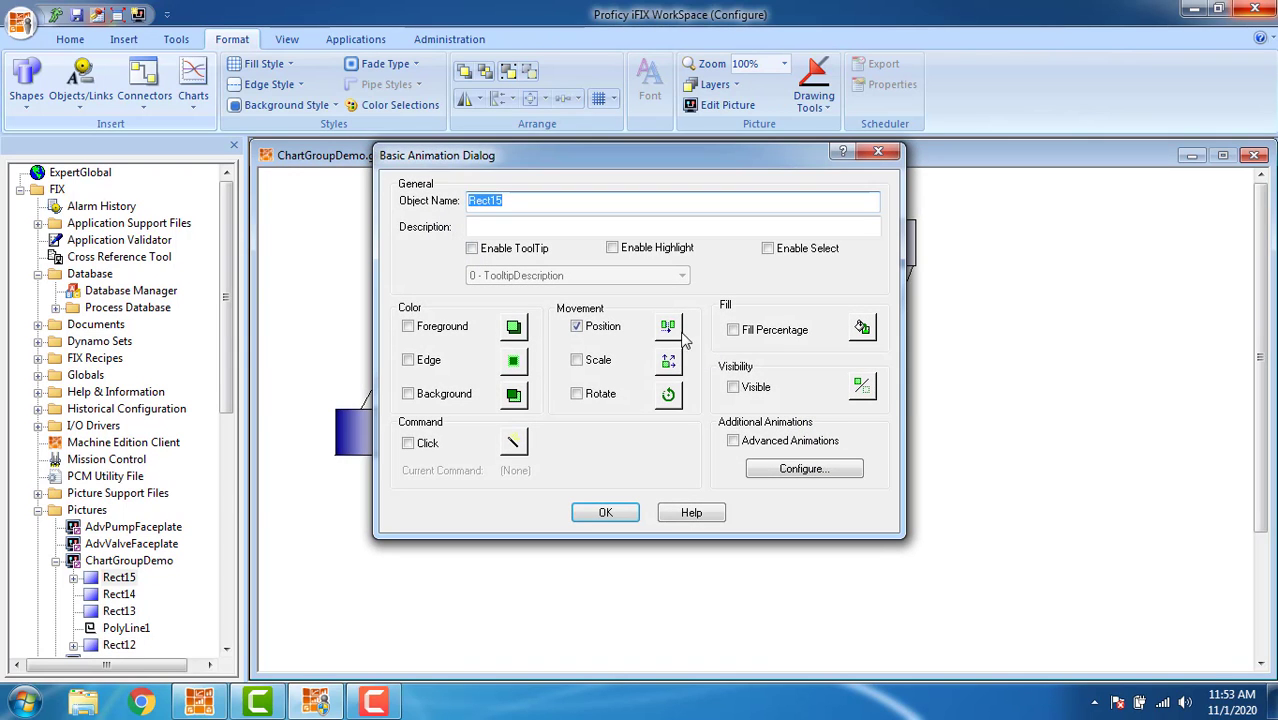
click(669, 328)
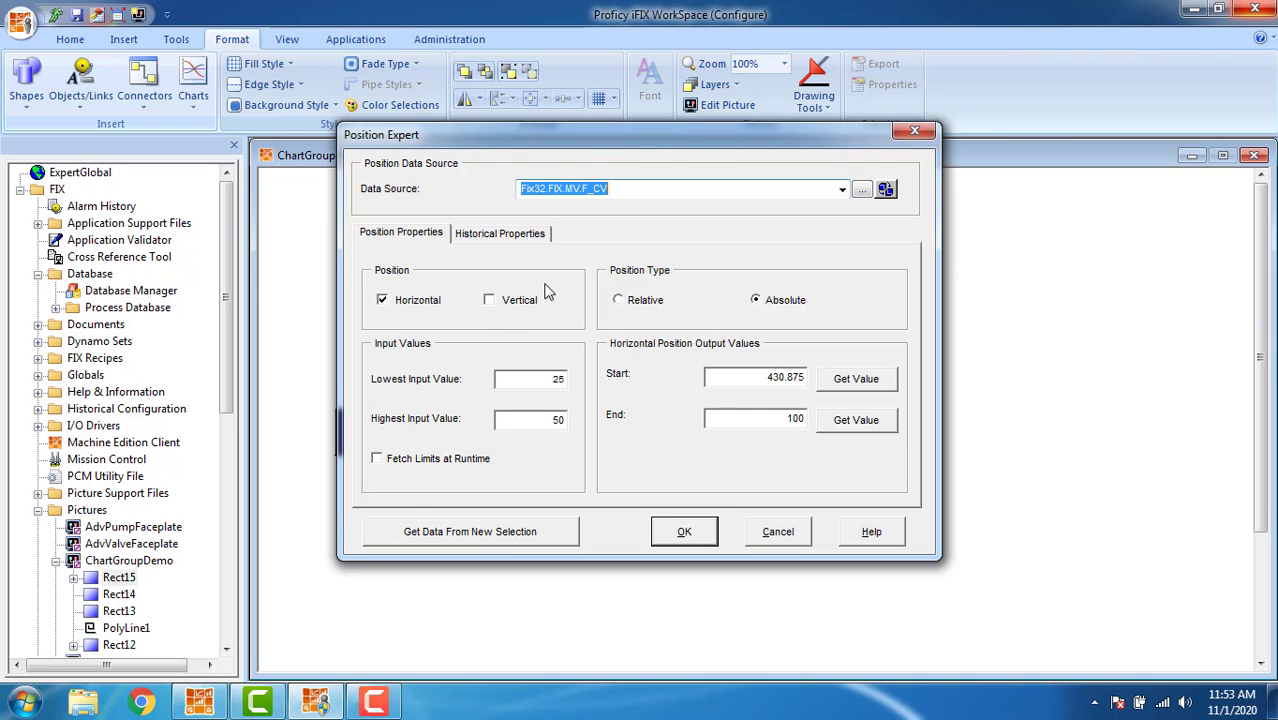
drag(592, 147, 676, 134)
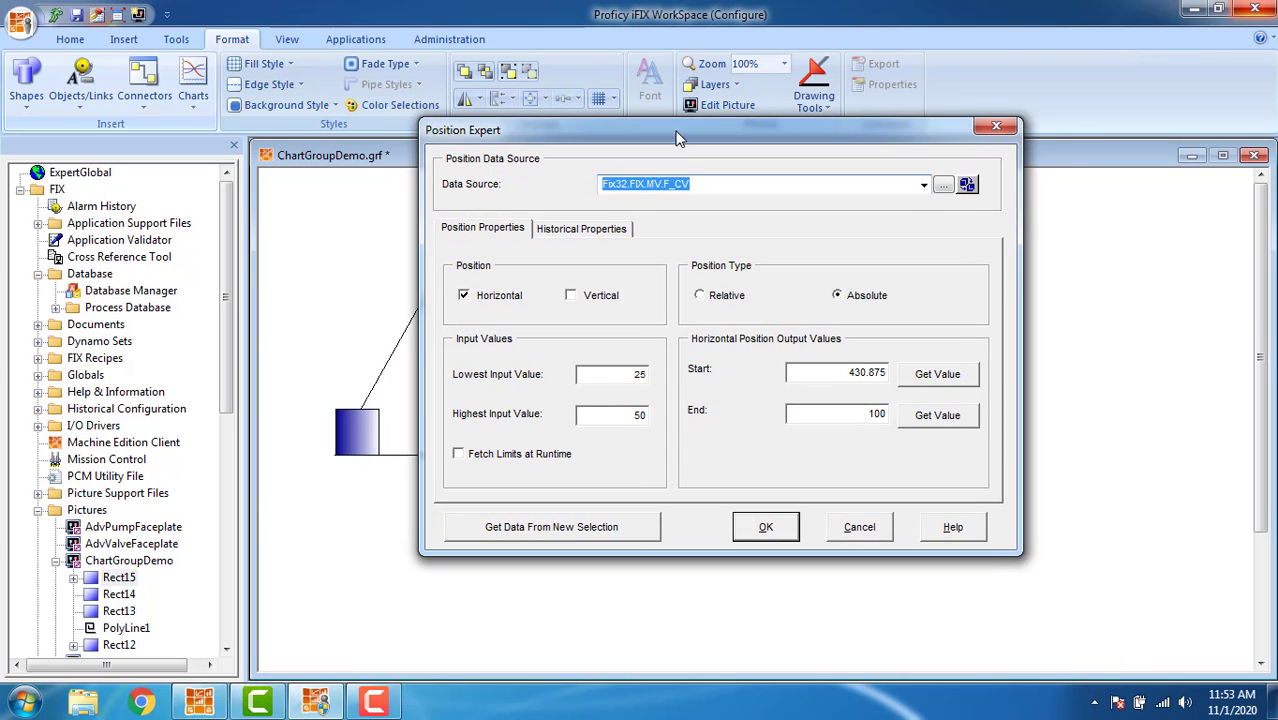
click(571, 296)
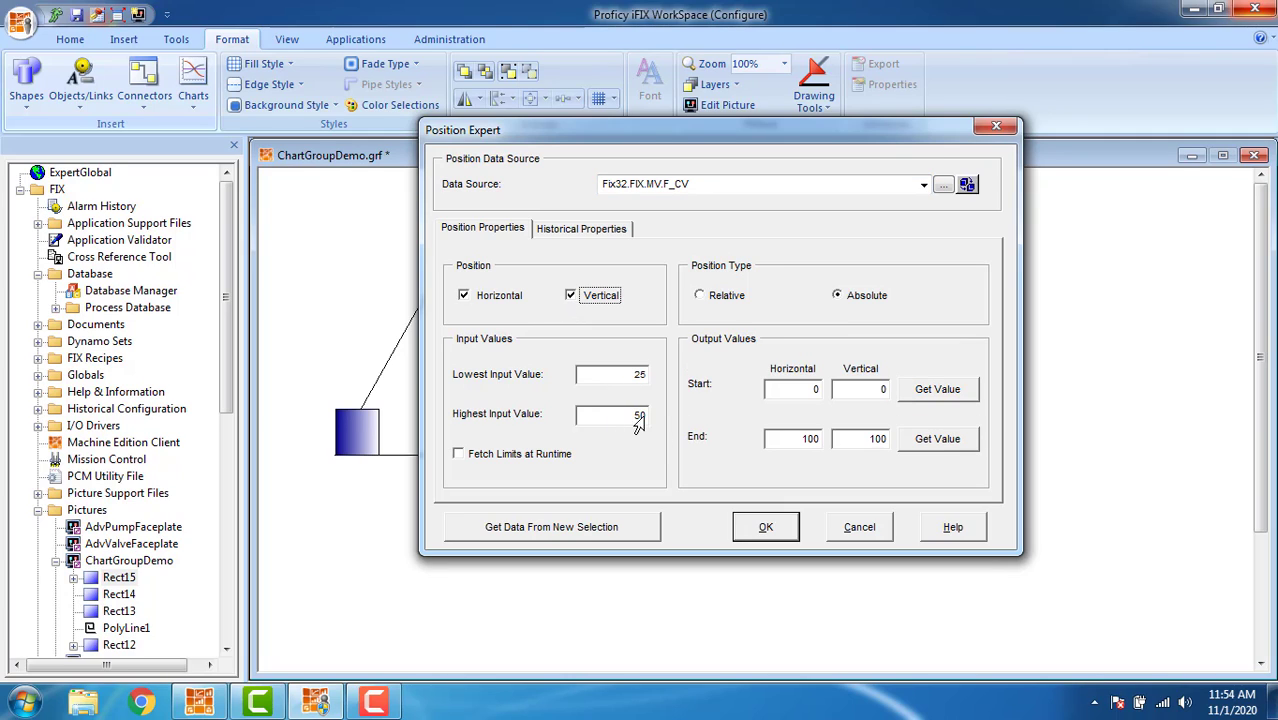
click(950, 391)
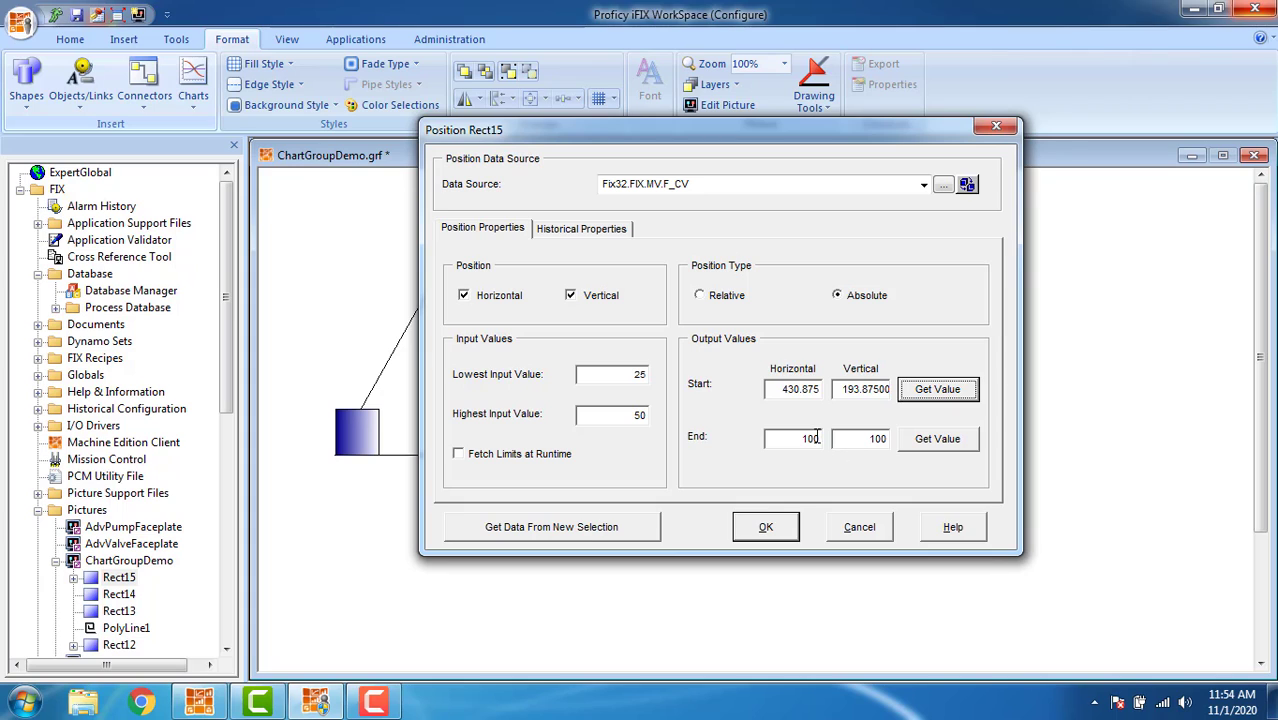
click(775, 528)
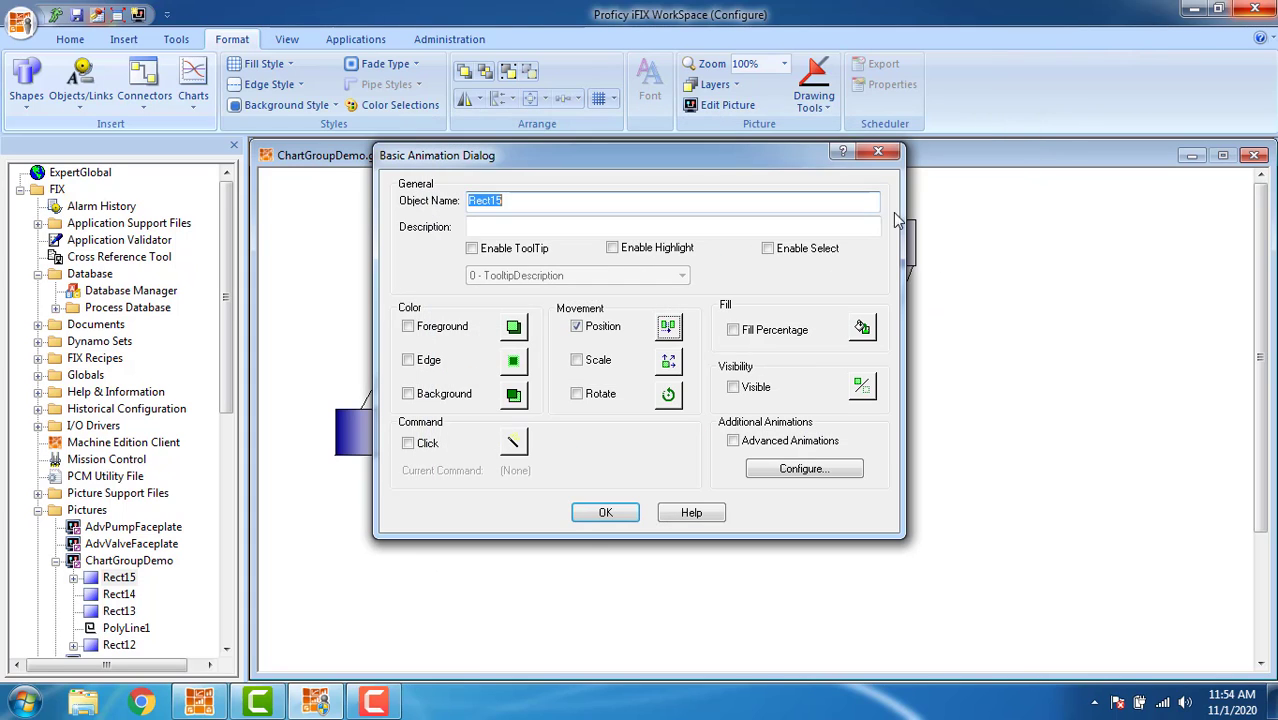
click(605, 512)
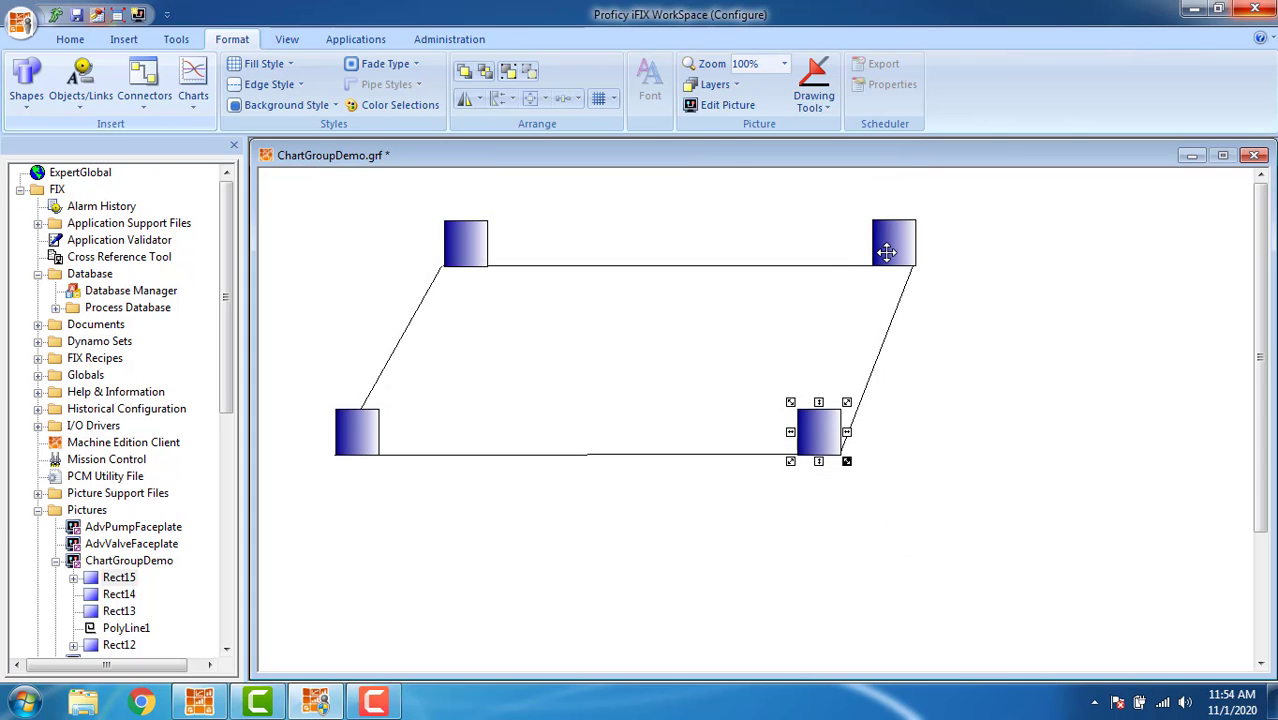
Set Rect14's Position animation data source to Fix32.FIX.MV.F_CV.
double_click(886, 252)
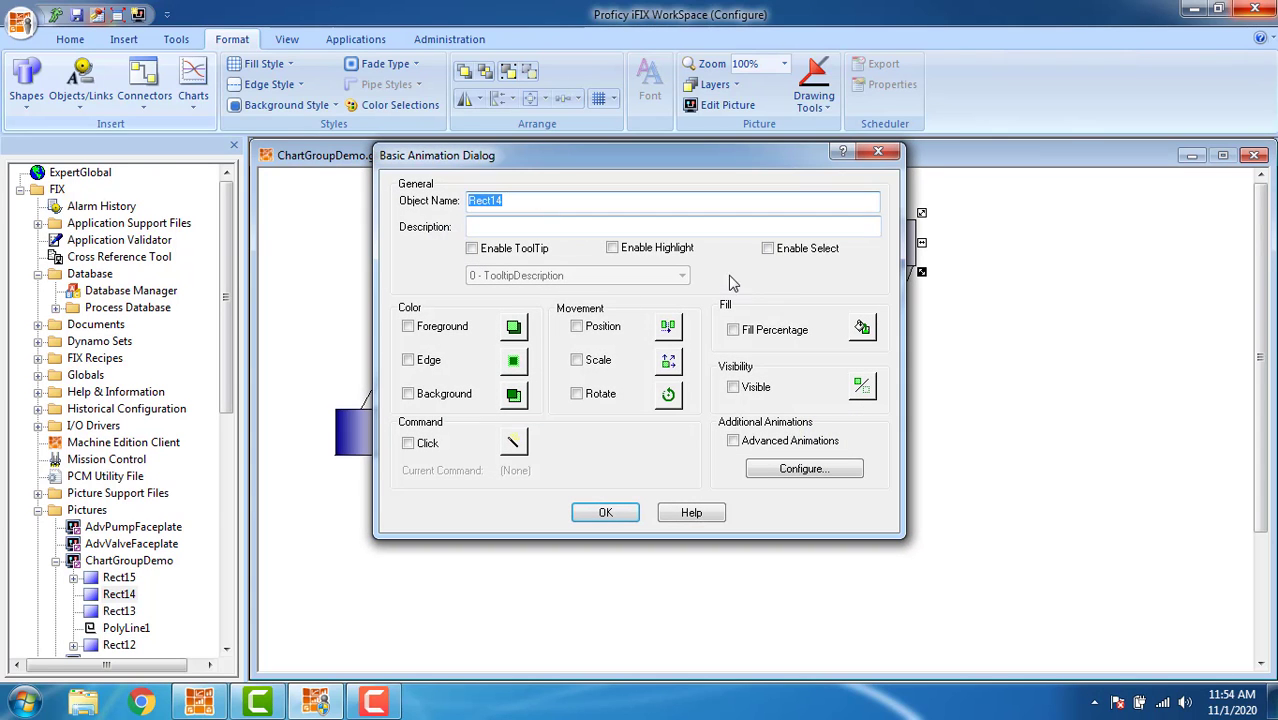
click(668, 326)
click(860, 190)
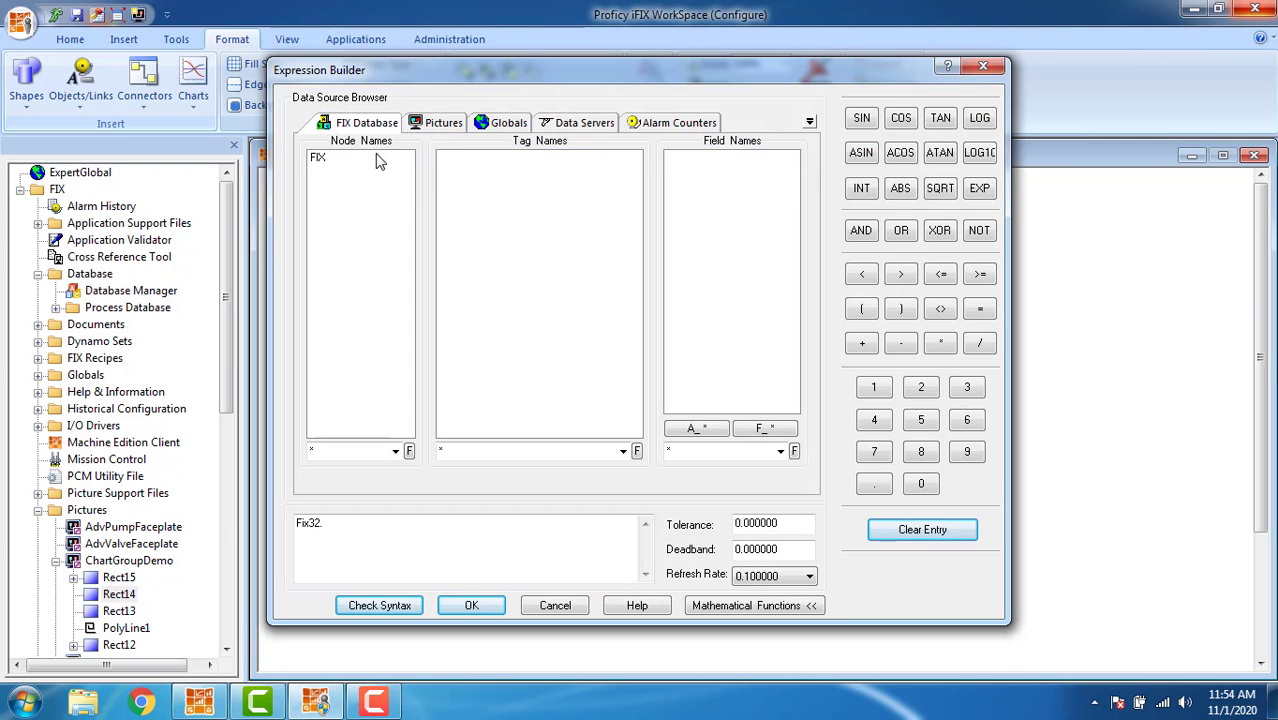
click(380, 158)
click(458, 162)
click(755, 429)
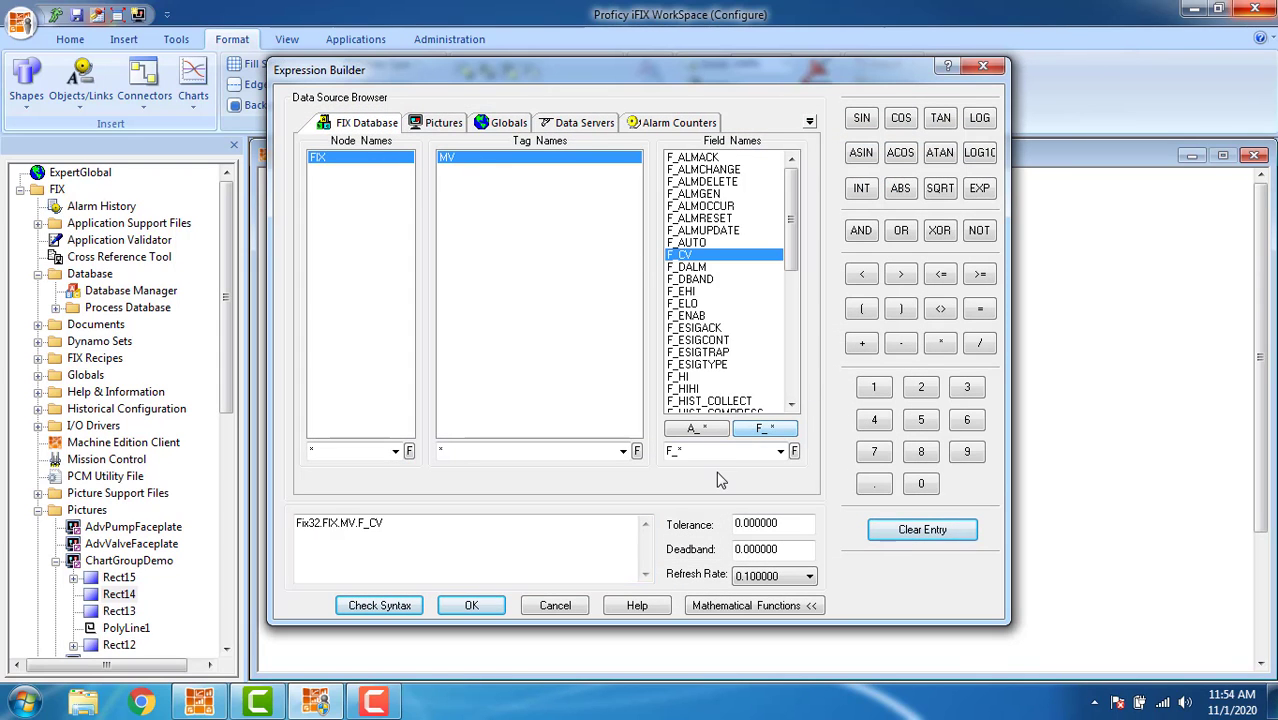
click(474, 606)
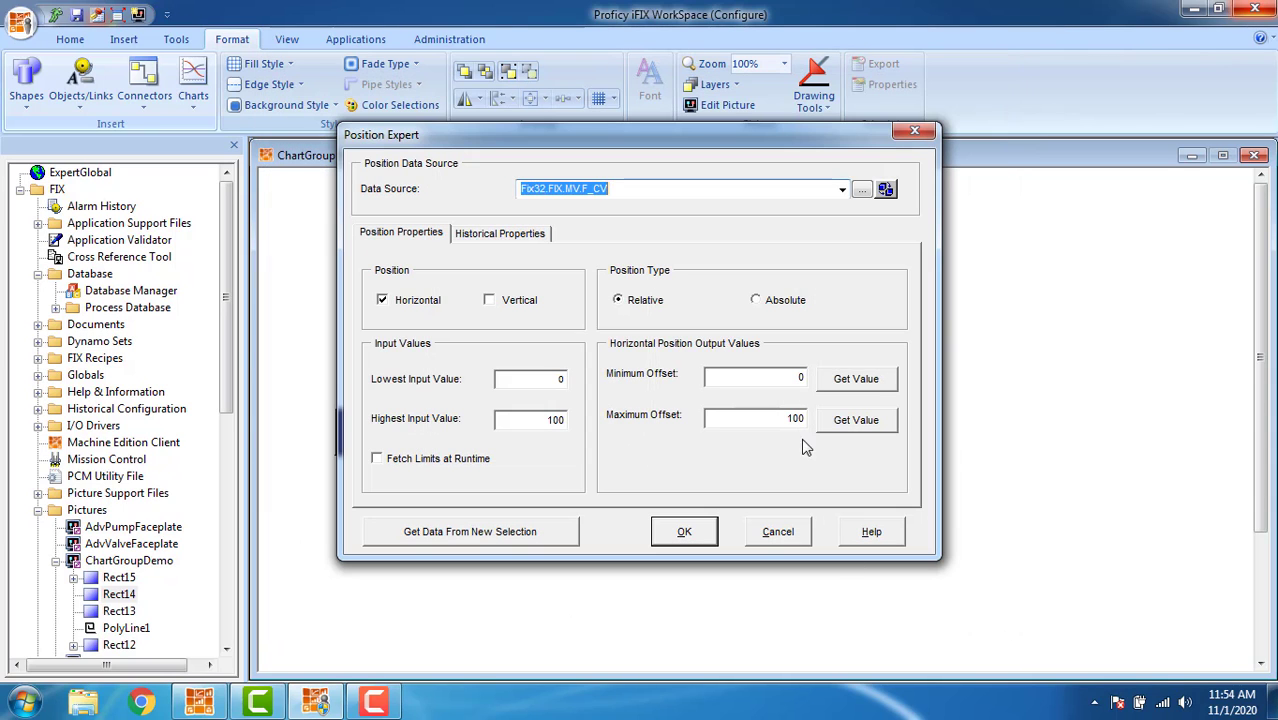
Enable Vertical and Absolute for Rect14, capture start 490.875, 42.375, and confirm.
click(490, 301)
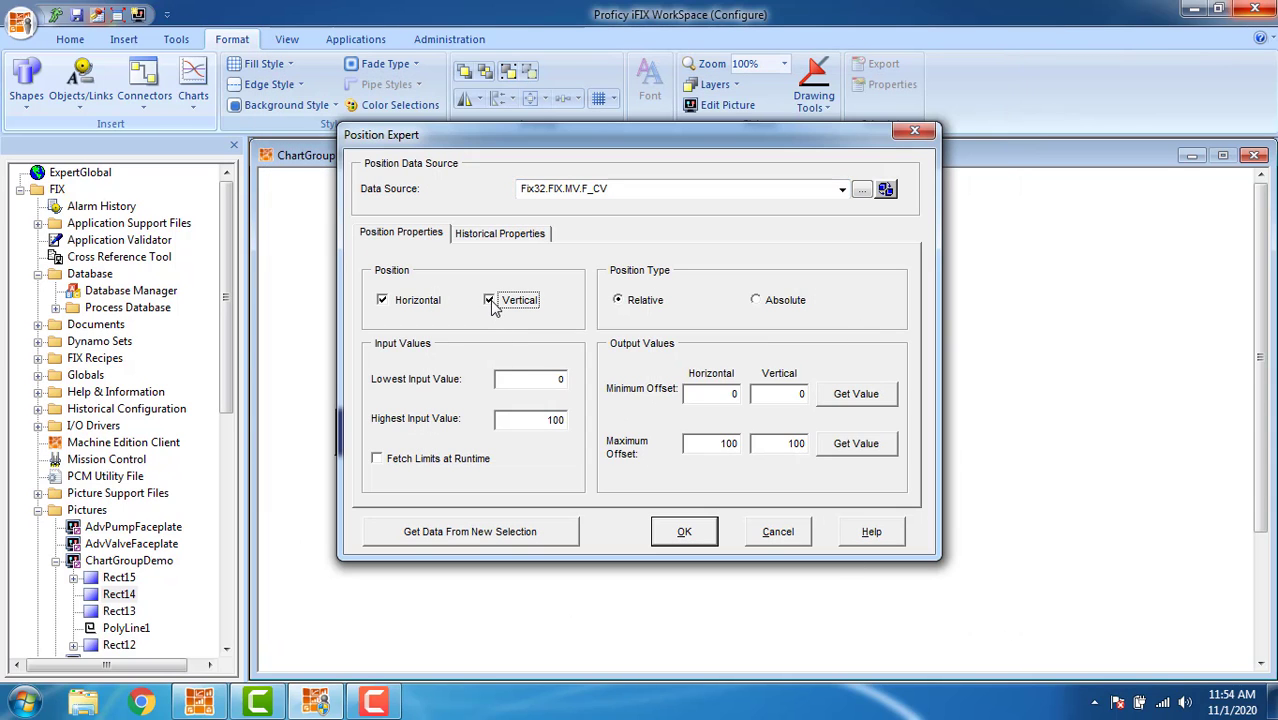
click(757, 301)
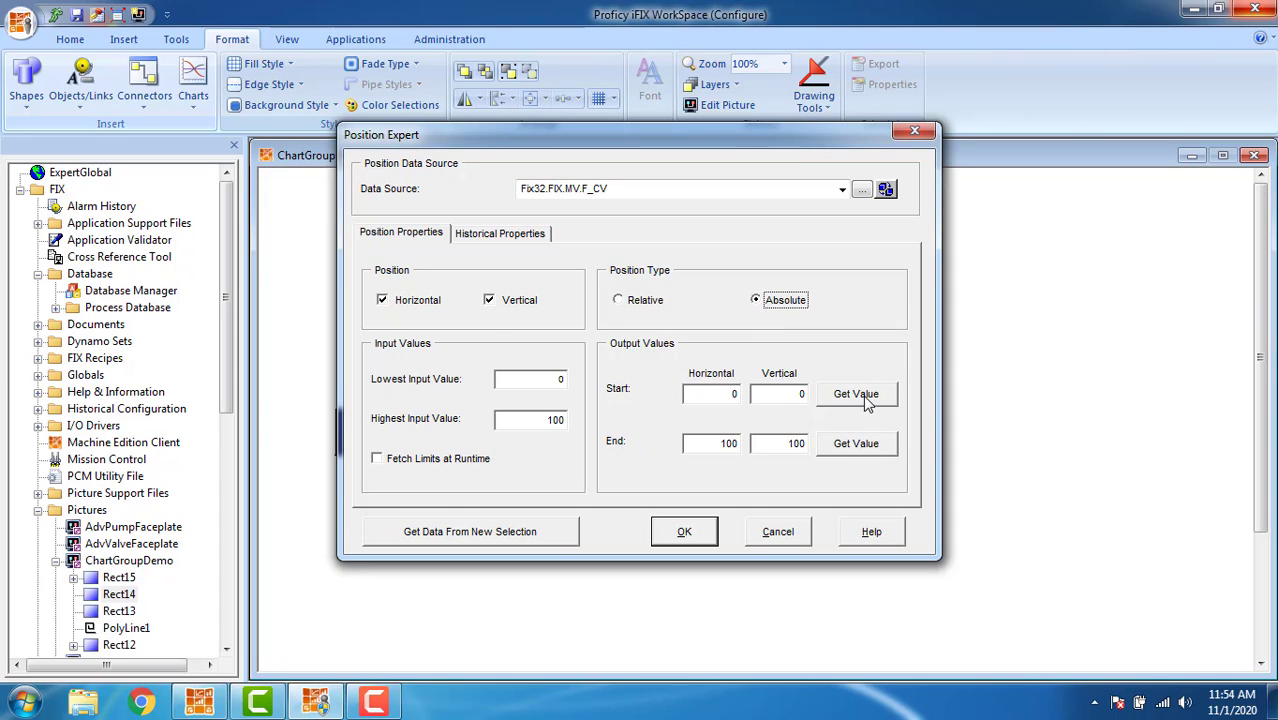
click(856, 395)
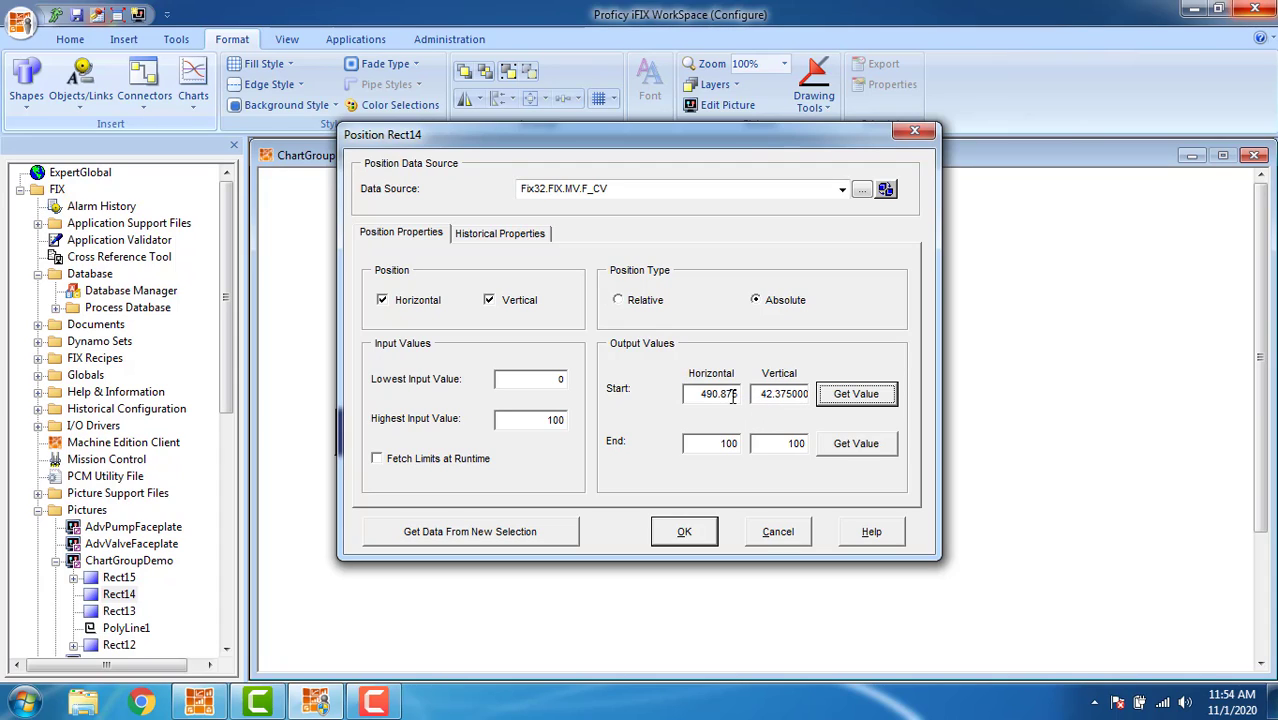
double_click(688, 398)
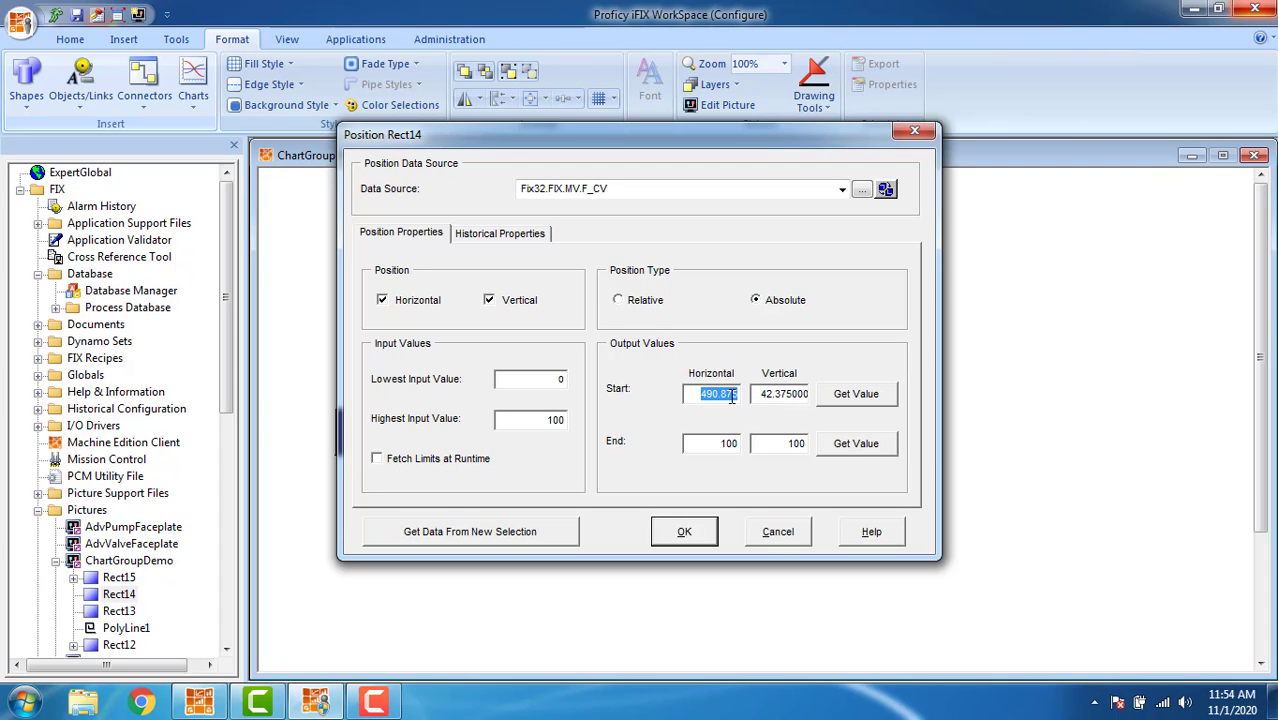
click(684, 532)
click(604, 512)
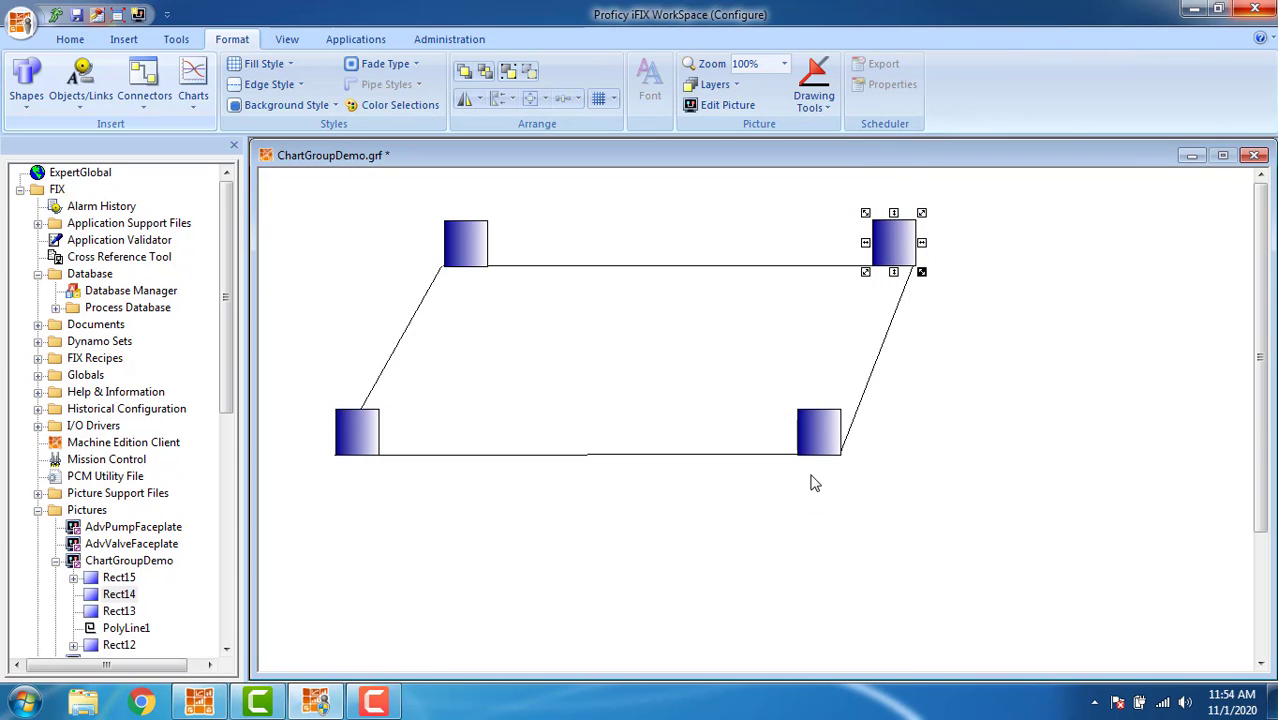
Set Rect15's End horizontal position to 490.875.
double_click(818, 437)
click(668, 360)
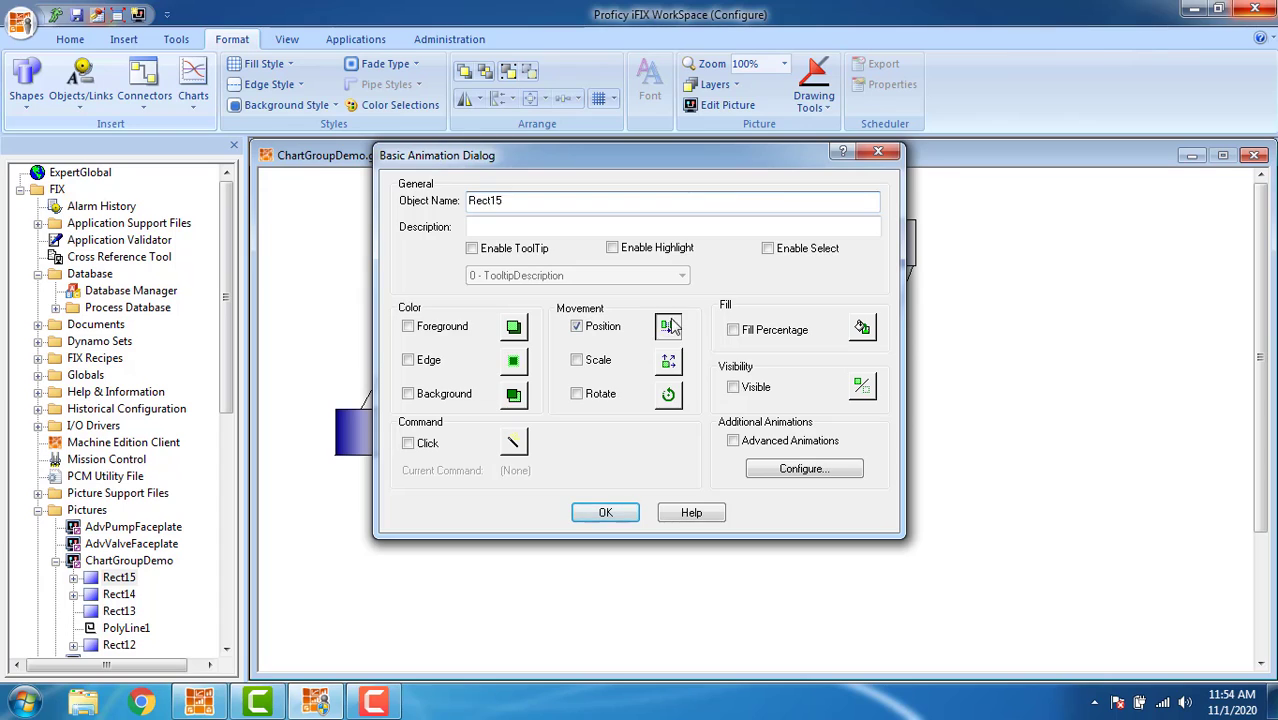
double_click(697, 455)
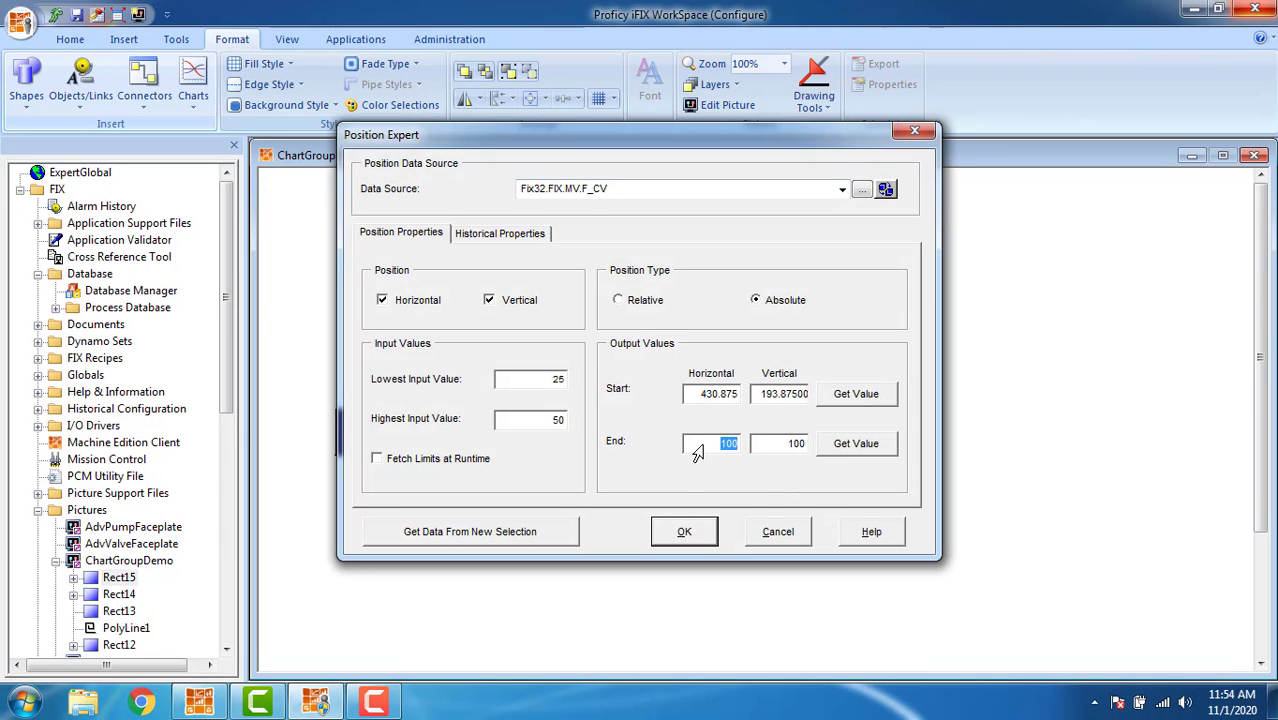
text(490.875)
click(688, 534)
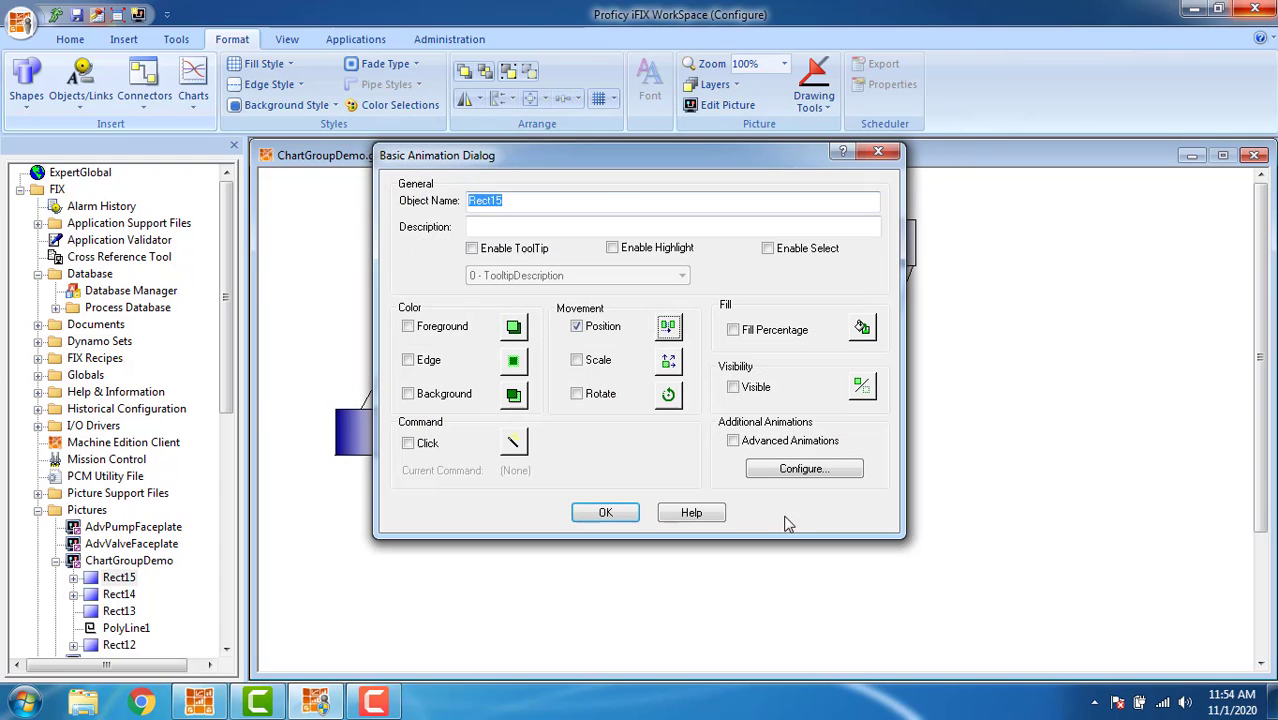
click(605, 513)
Reopen Rect14's position settings and confirm them unchanged.
double_click(890, 250)
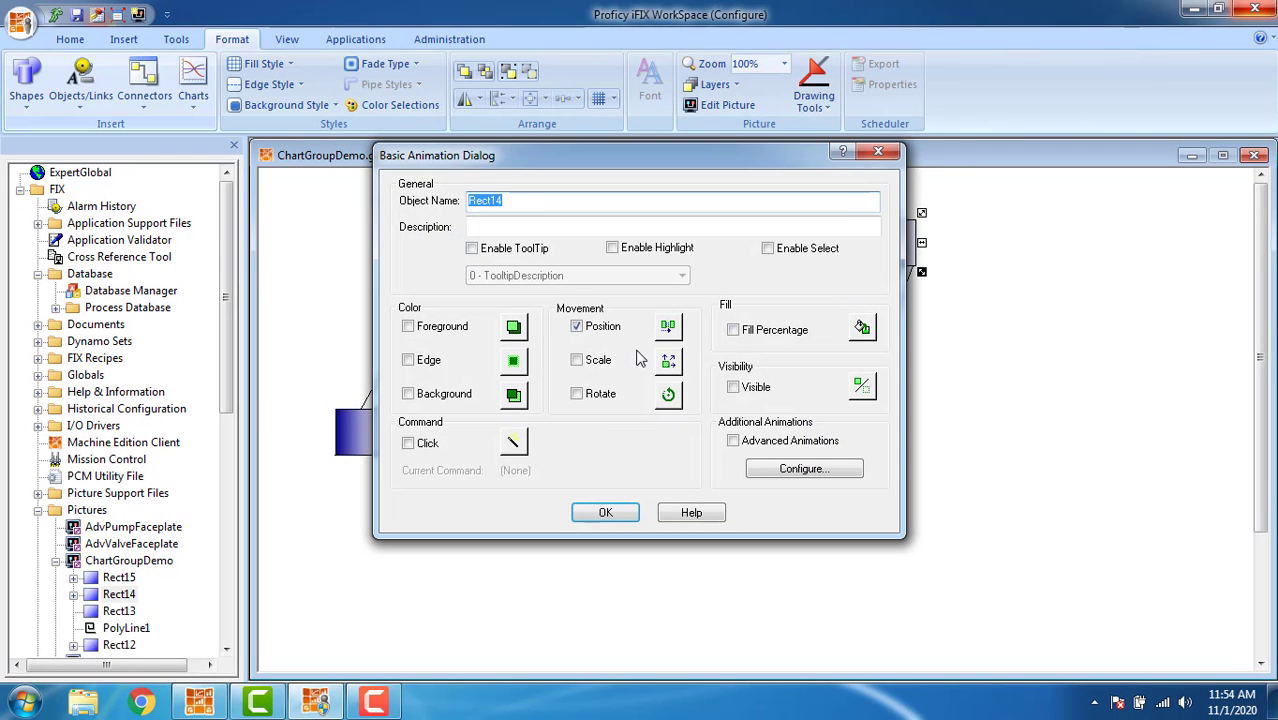
click(668, 326)
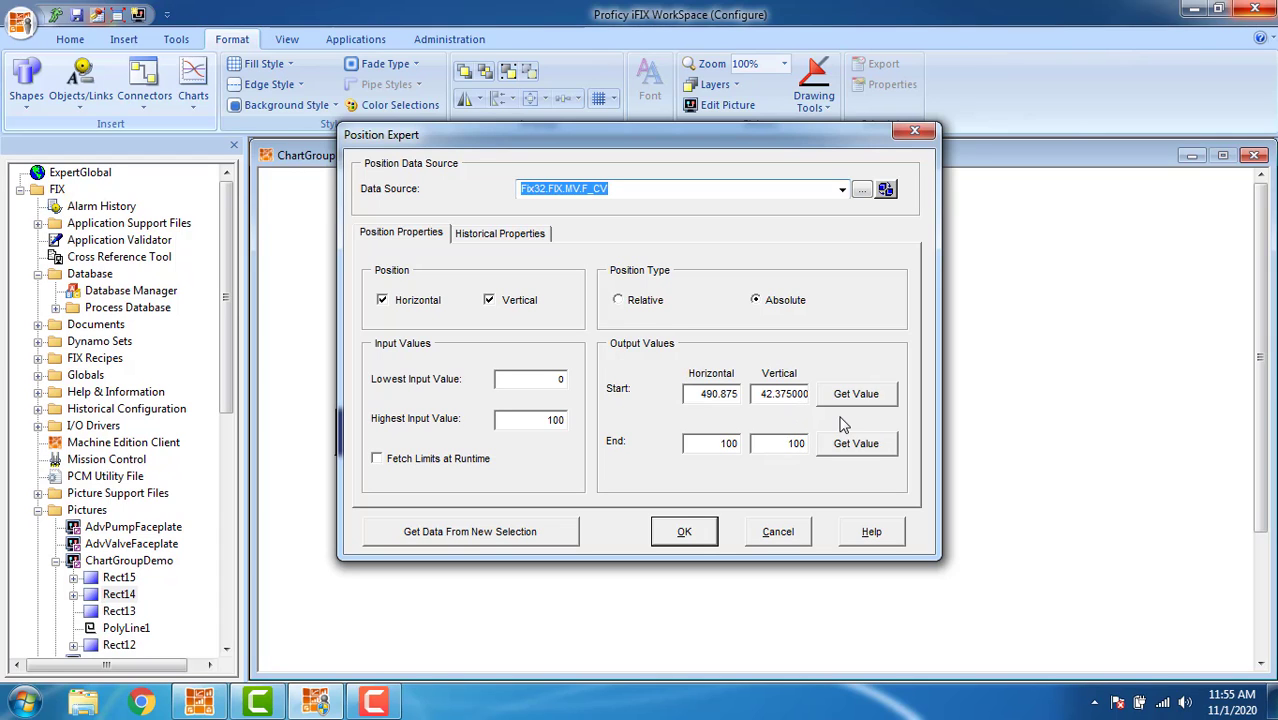
click(699, 541)
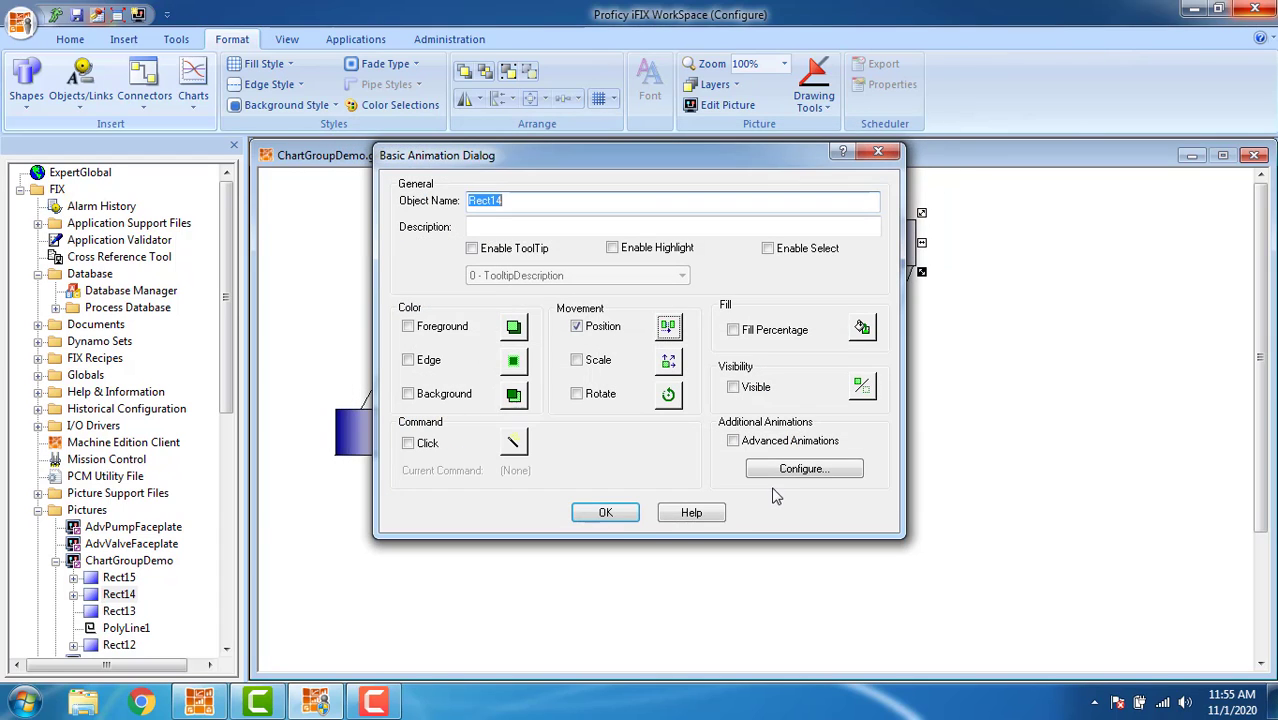
click(605, 513)
Set Rect15's End vertical position to 42.375 and close the dialogs.
double_click(813, 425)
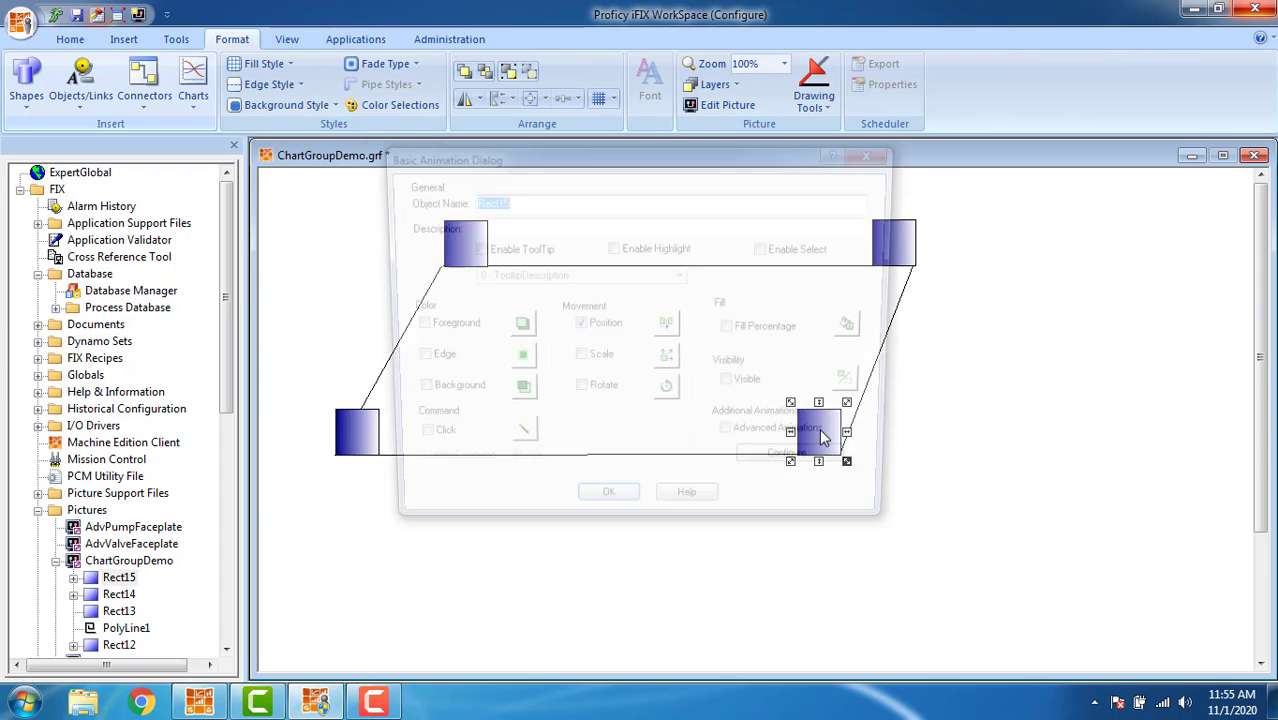
click(668, 326)
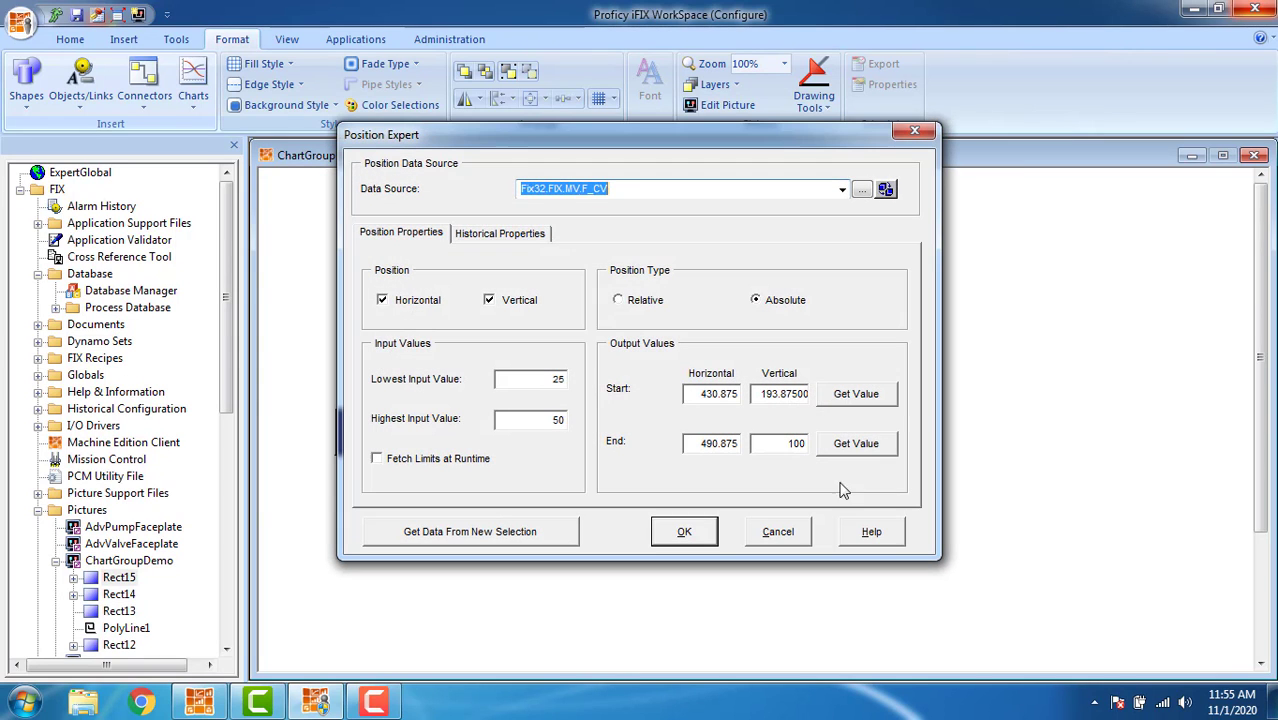
double_click(777, 452)
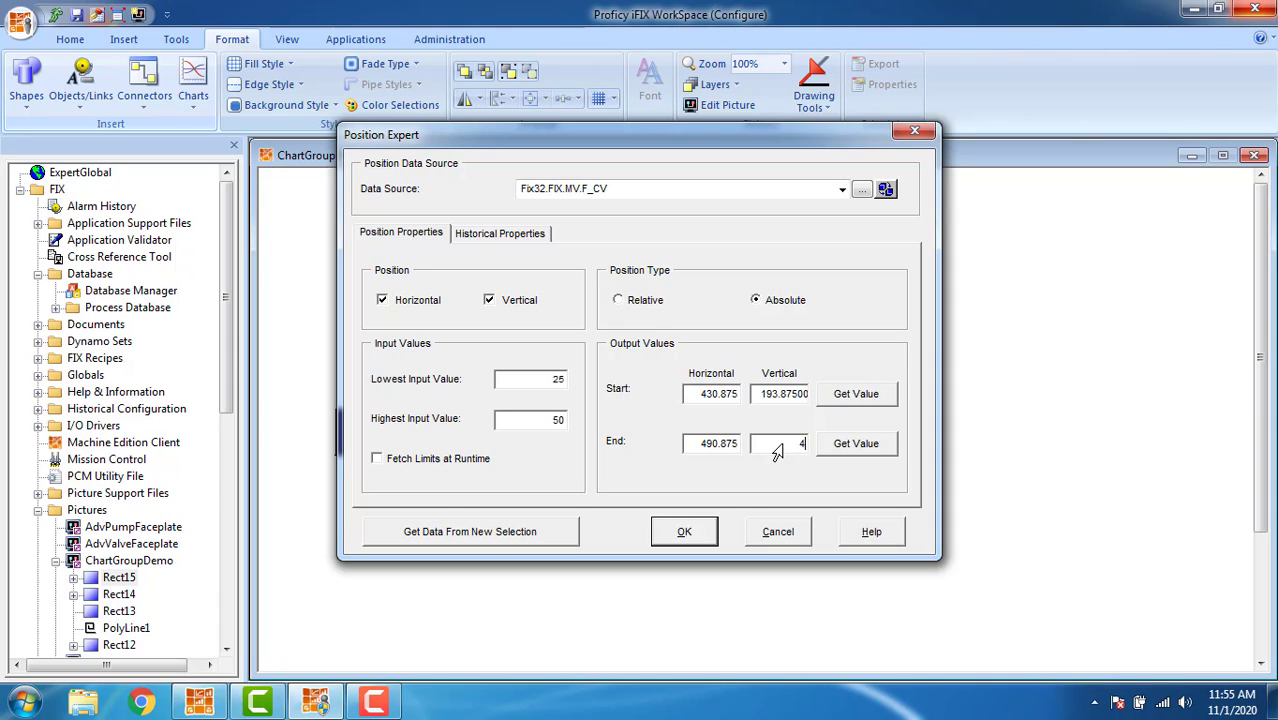
text(42.375)
click(684, 532)
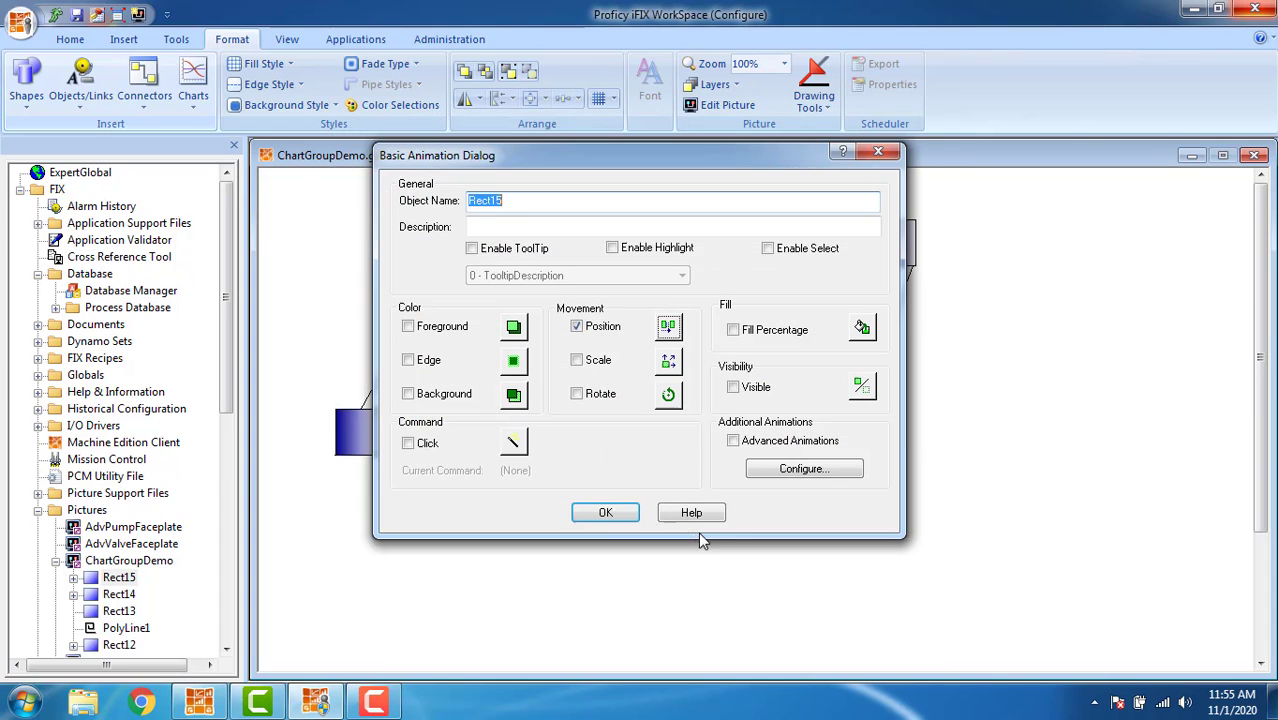
click(605, 513)
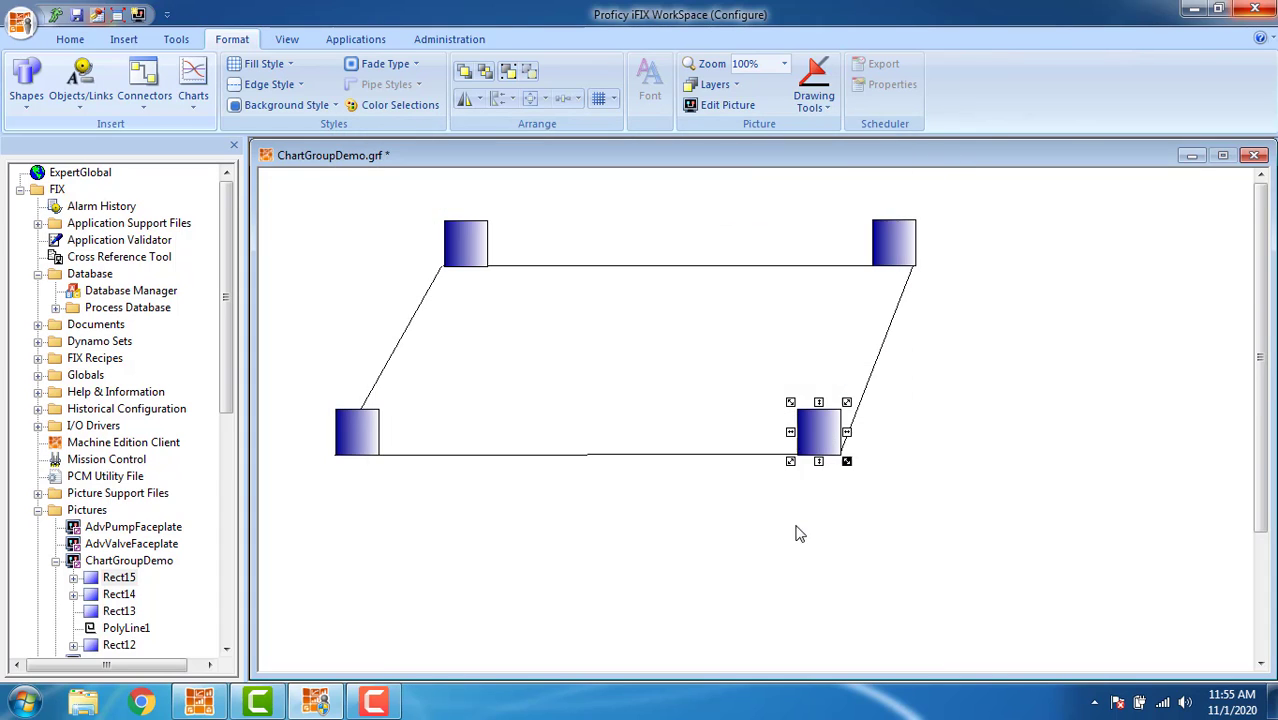
Make Rect14 move horizontally only over inputs 50–75, starting at its current 490.875 position.
double_click(902, 235)
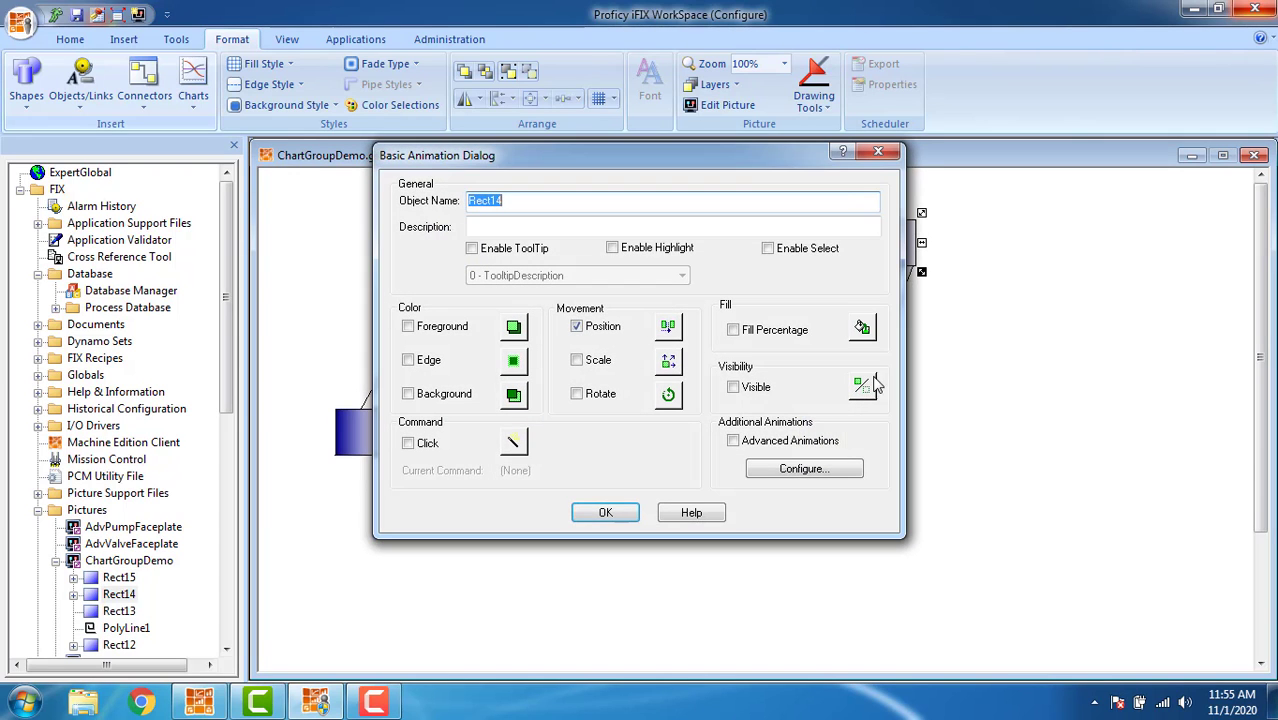
click(668, 327)
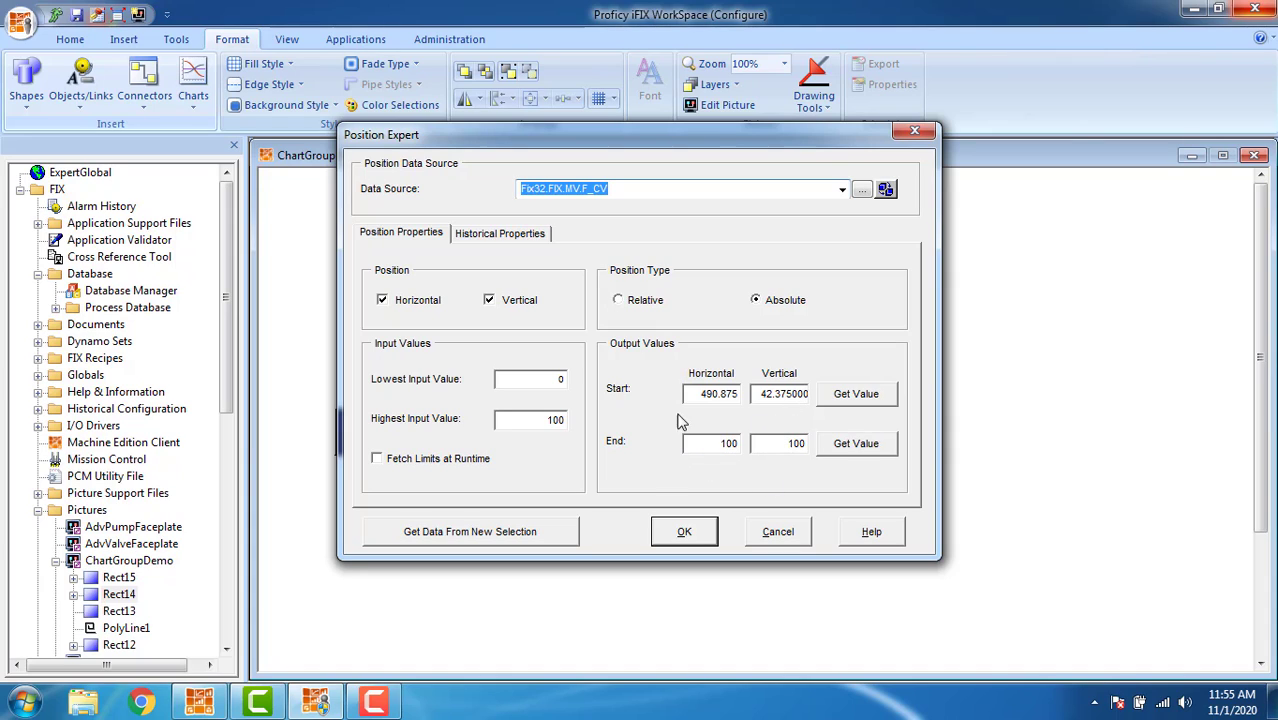
click(488, 300)
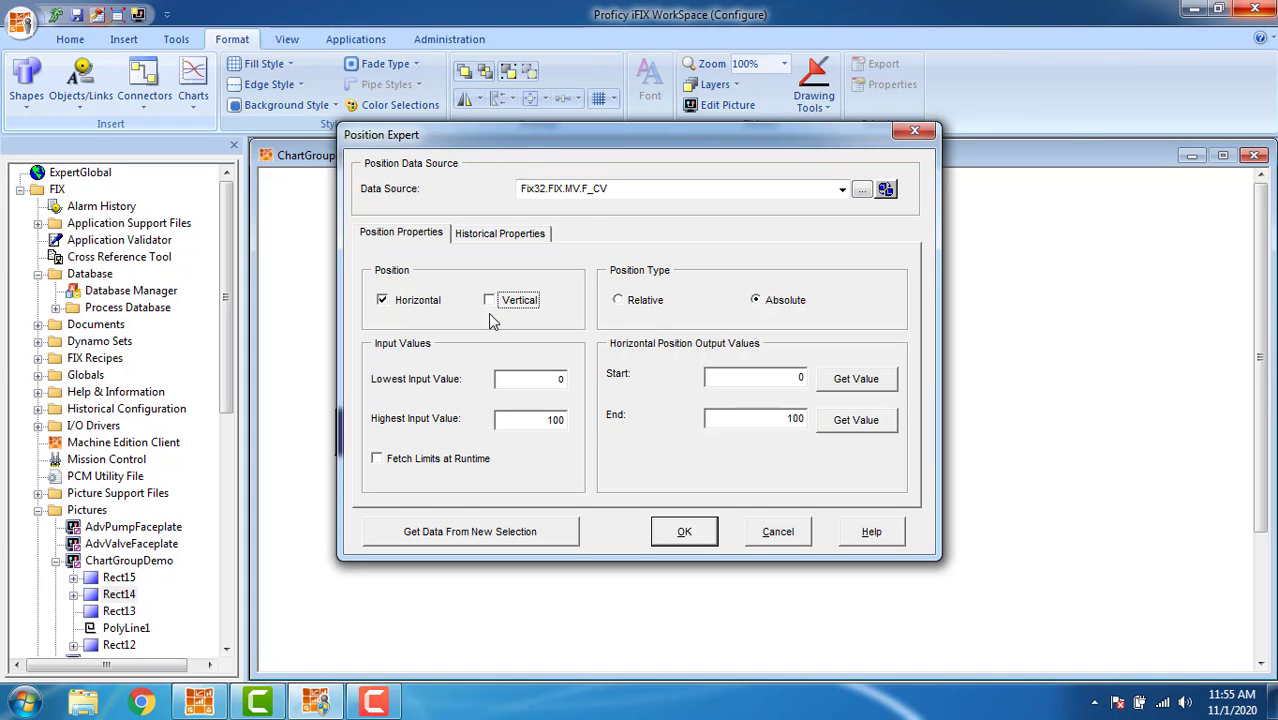
double_click(540, 392)
text(50)
text(75)
click(846, 385)
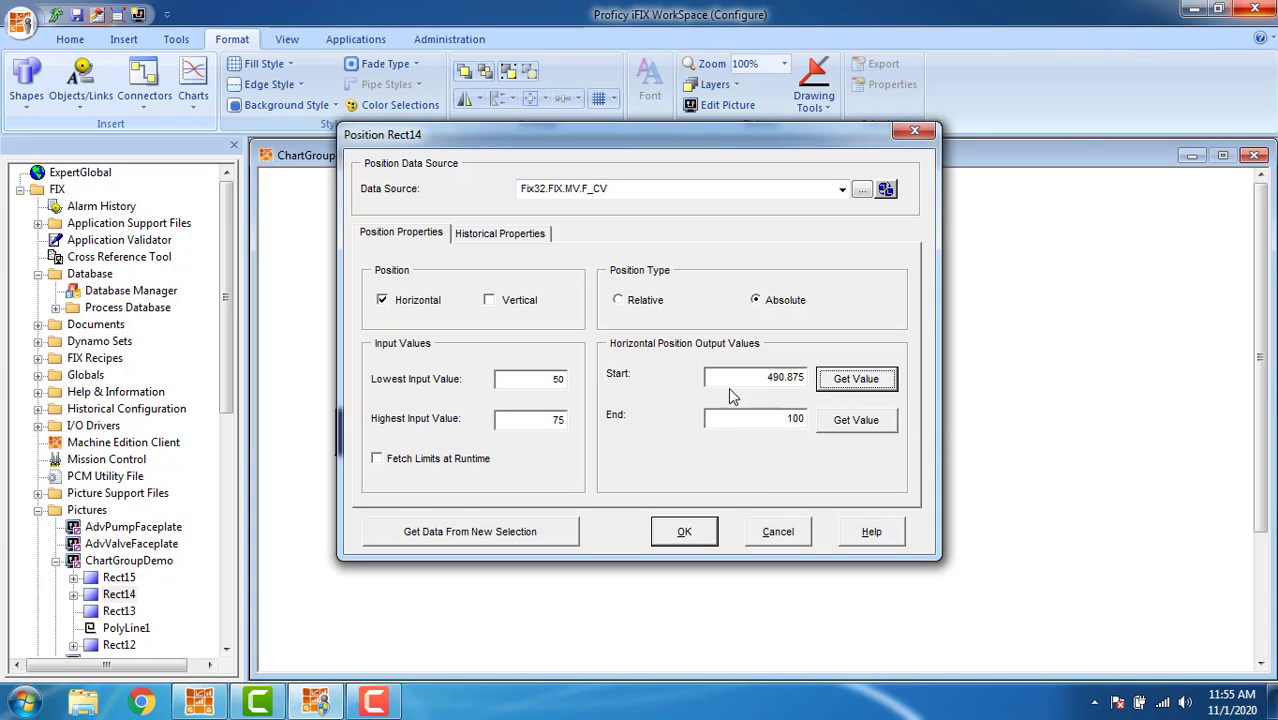
click(683, 535)
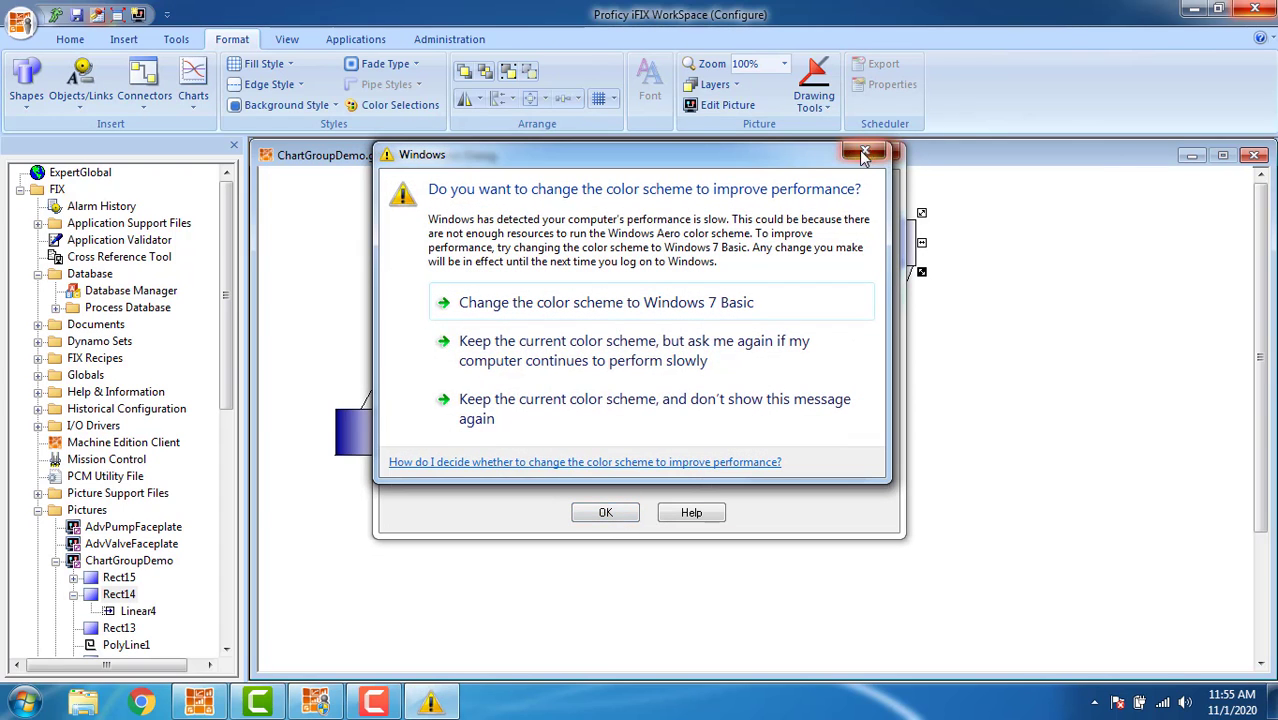
click(865, 150)
click(604, 508)
click(481, 242)
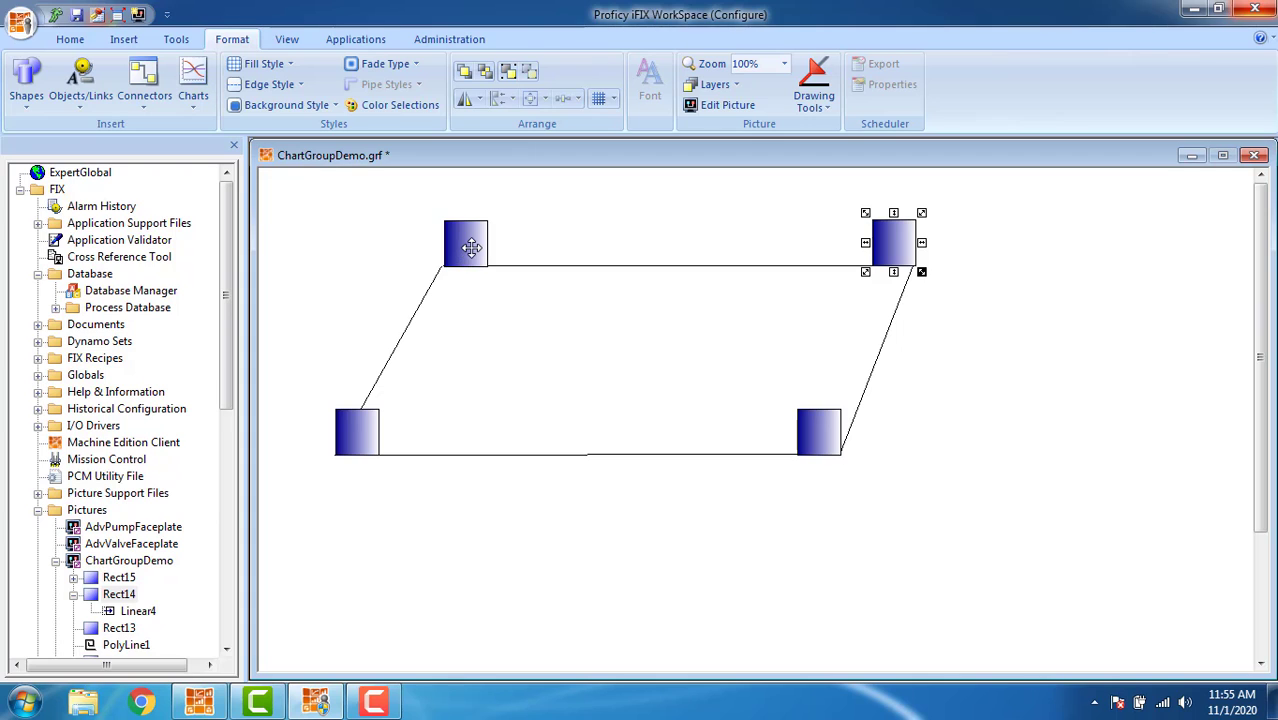
Set Rect13's position animation data source to Fix32.FIX.MV.F_CV.
double_click(481, 242)
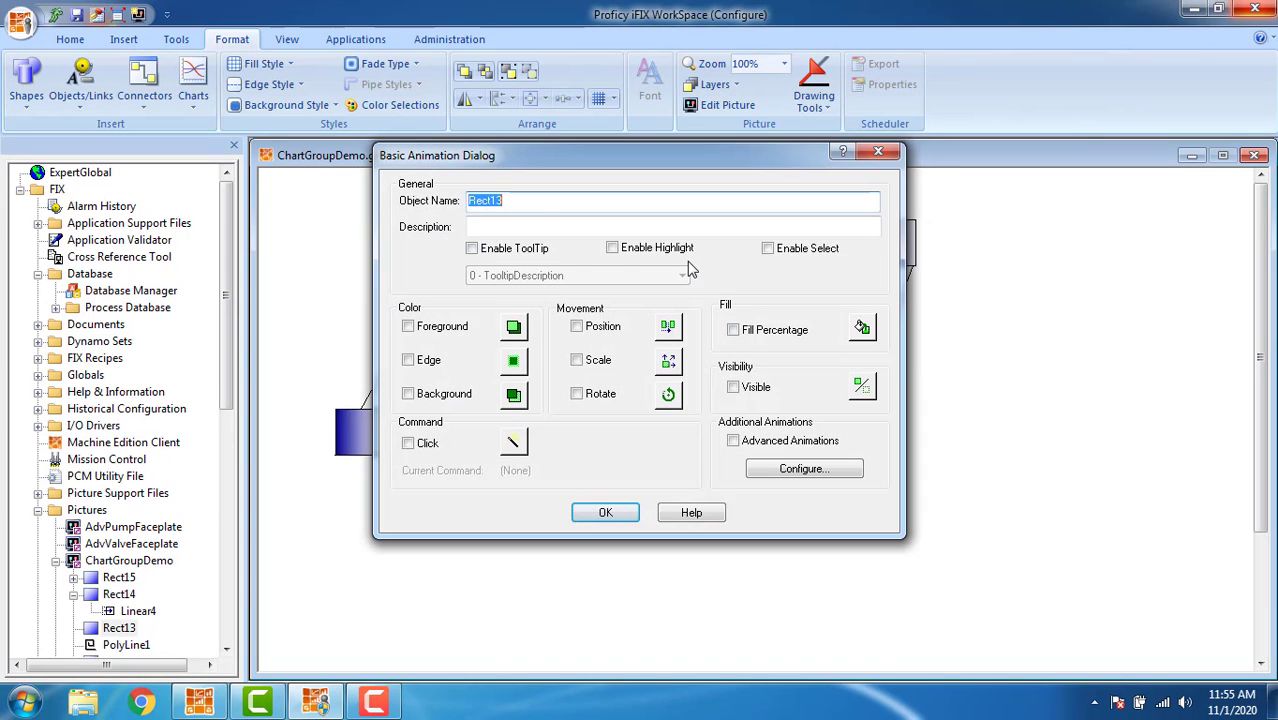
click(668, 332)
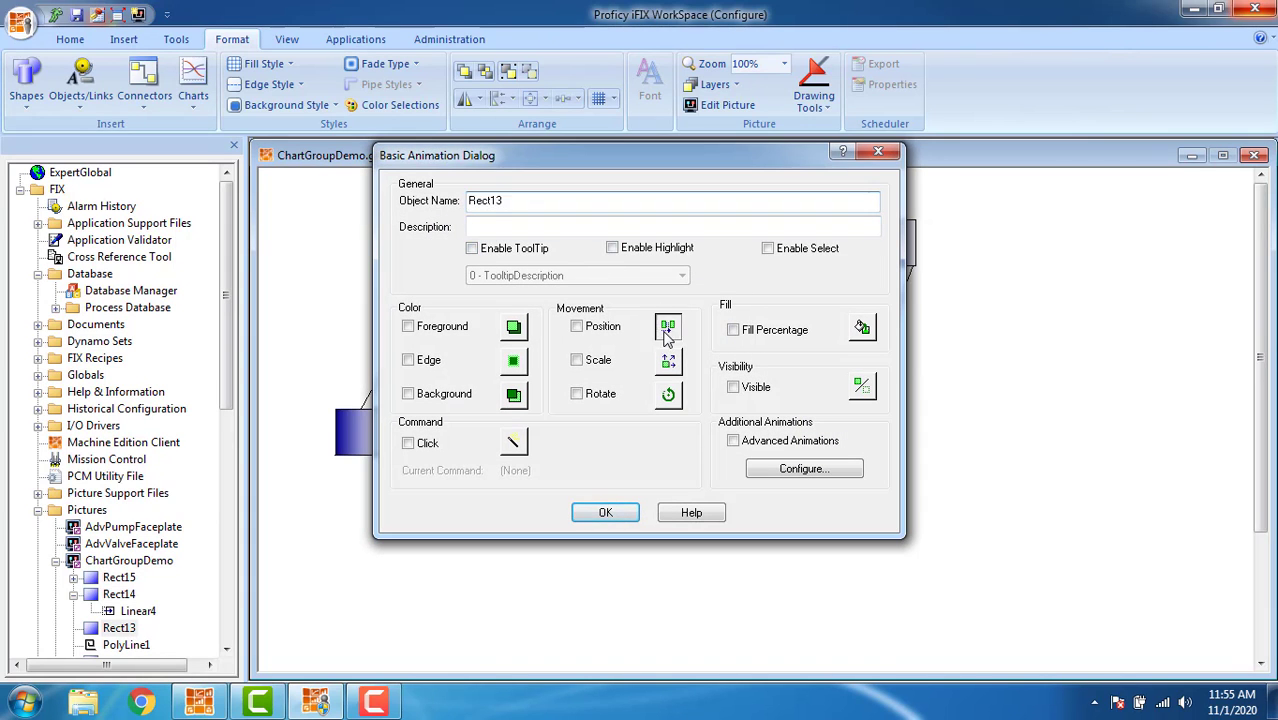
click(862, 188)
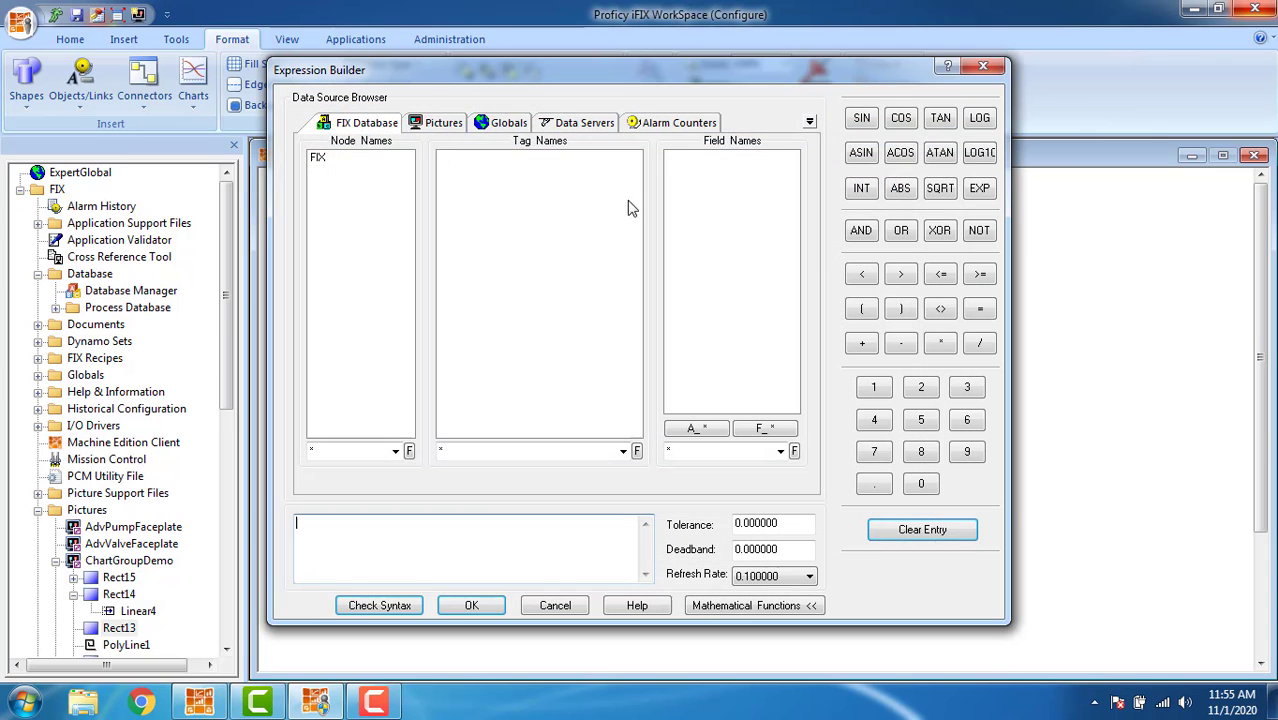
click(345, 160)
click(449, 160)
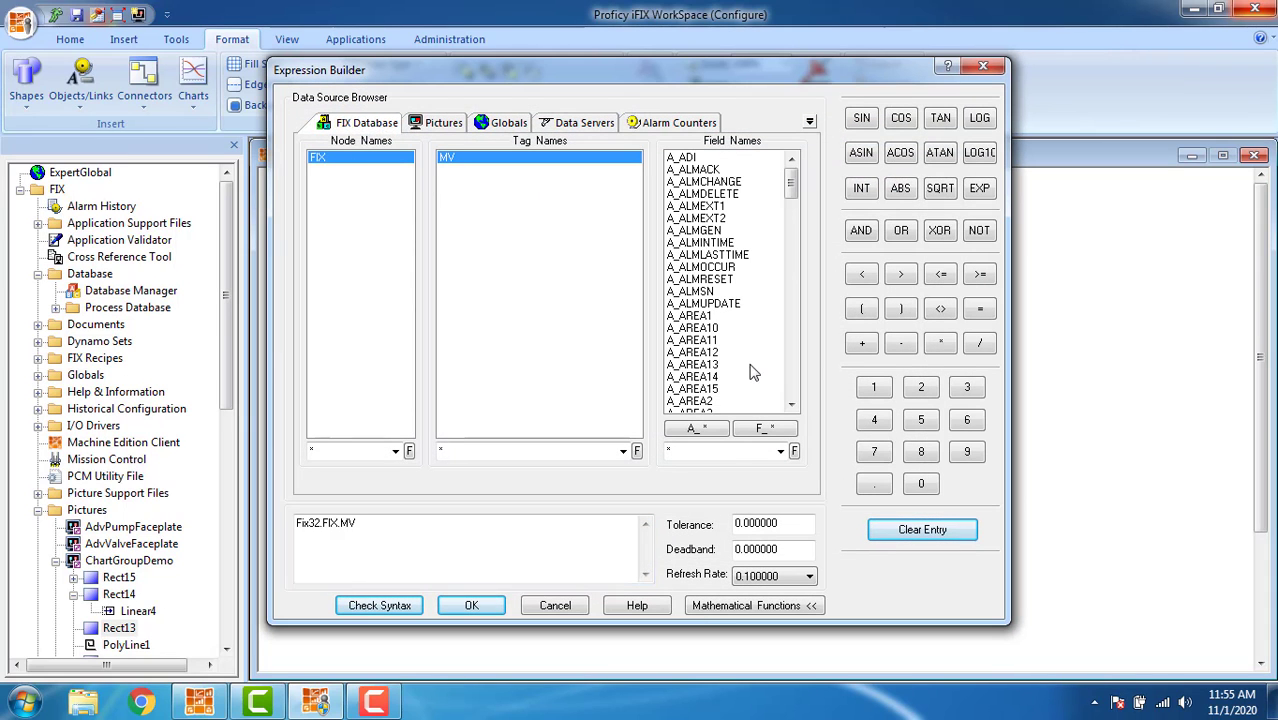
click(764, 428)
click(471, 605)
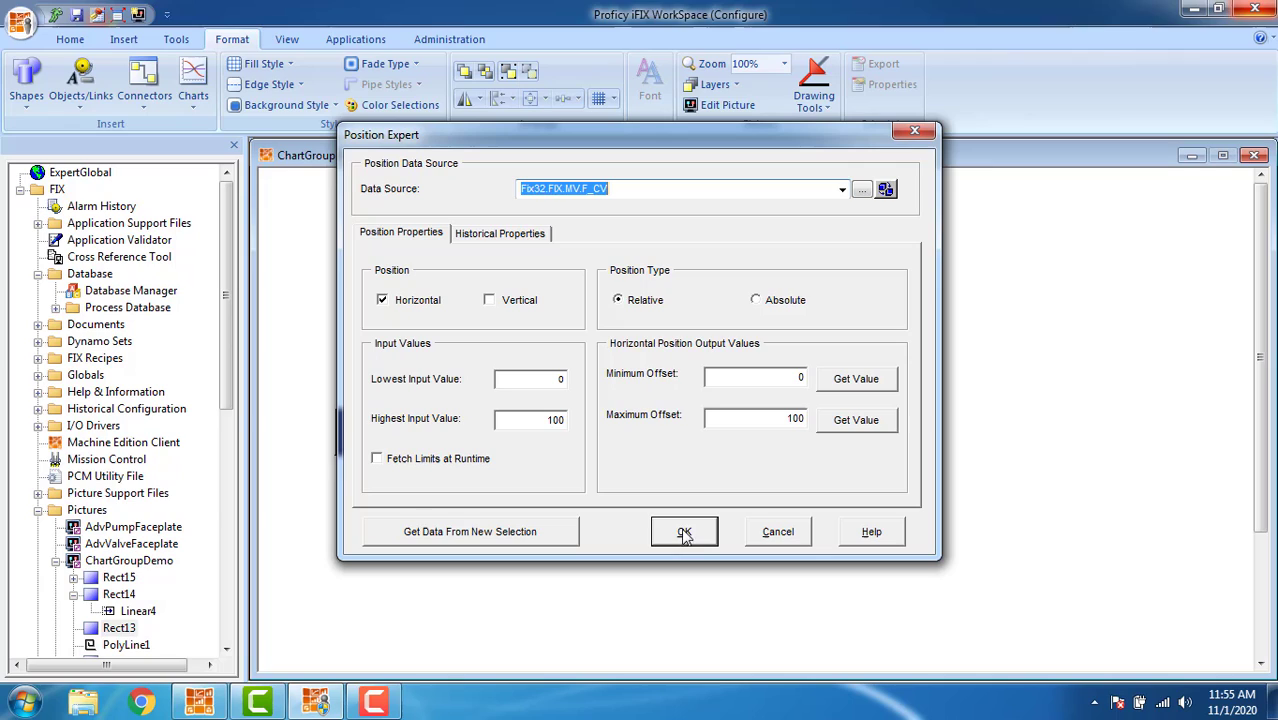
Give Rect13 lowest input 75, absolute movement and start position 148.125, then confirm.
click(527, 383)
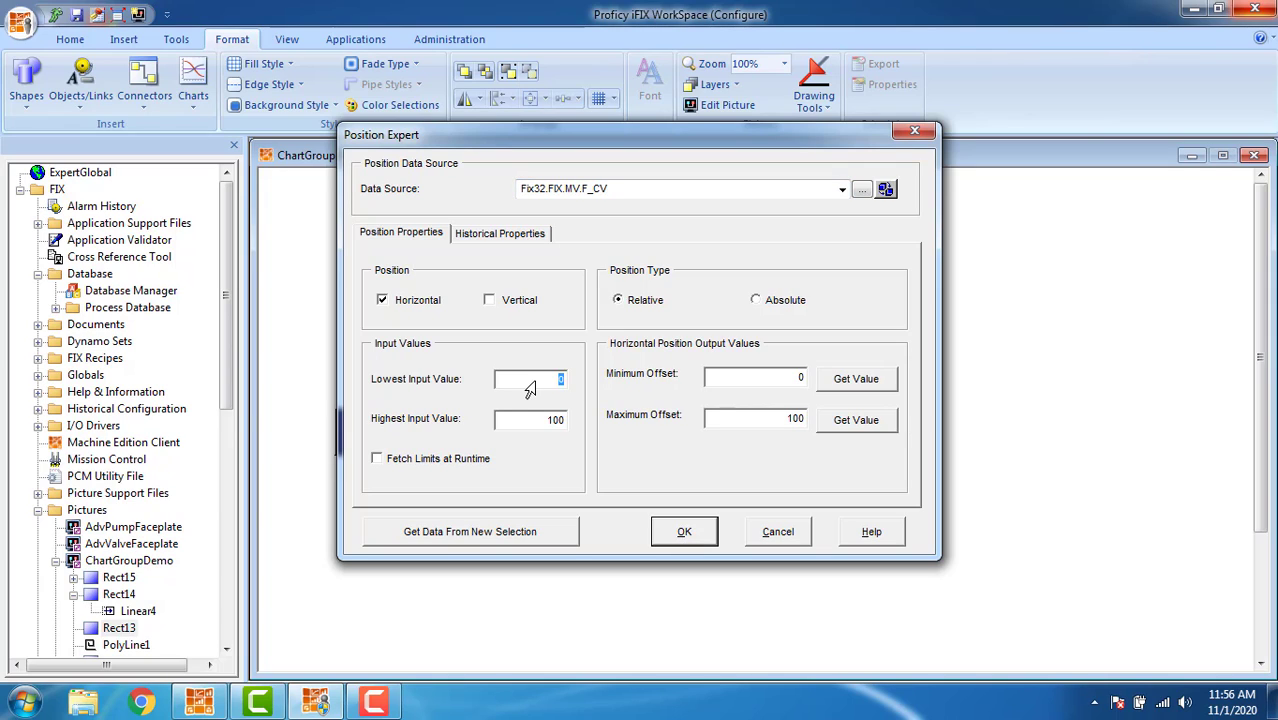
text(75)
click(757, 298)
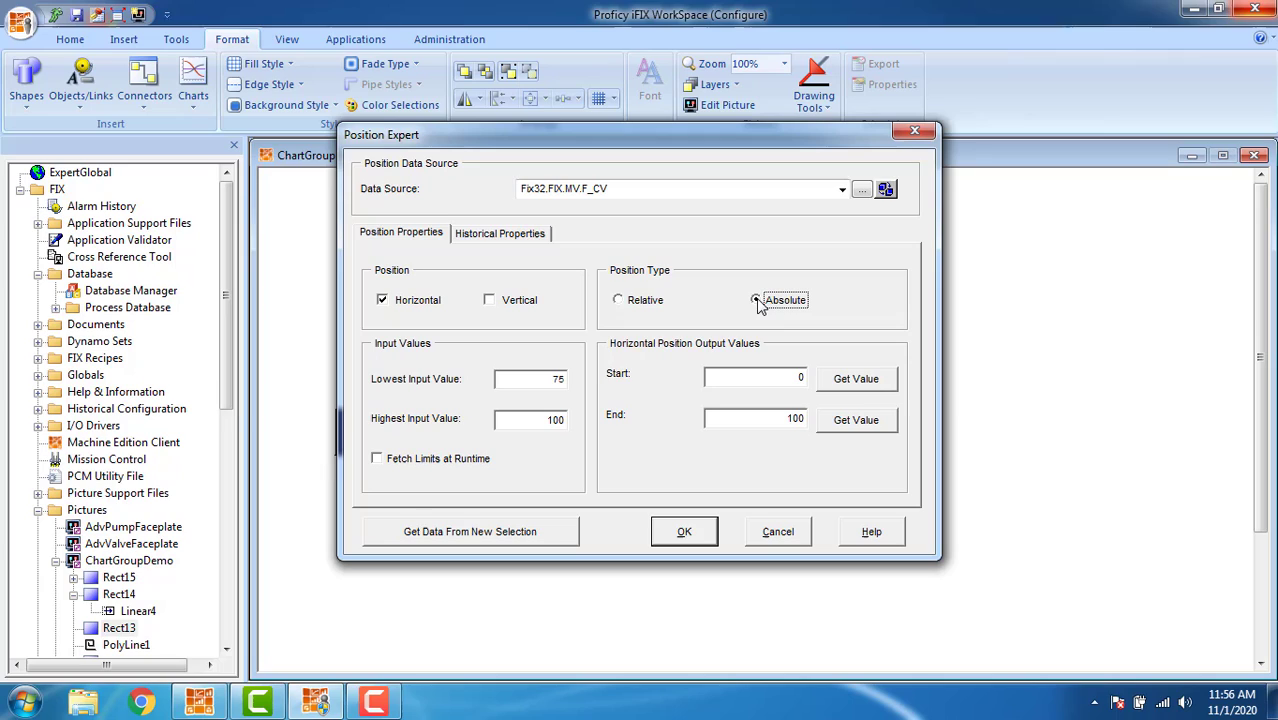
click(876, 386)
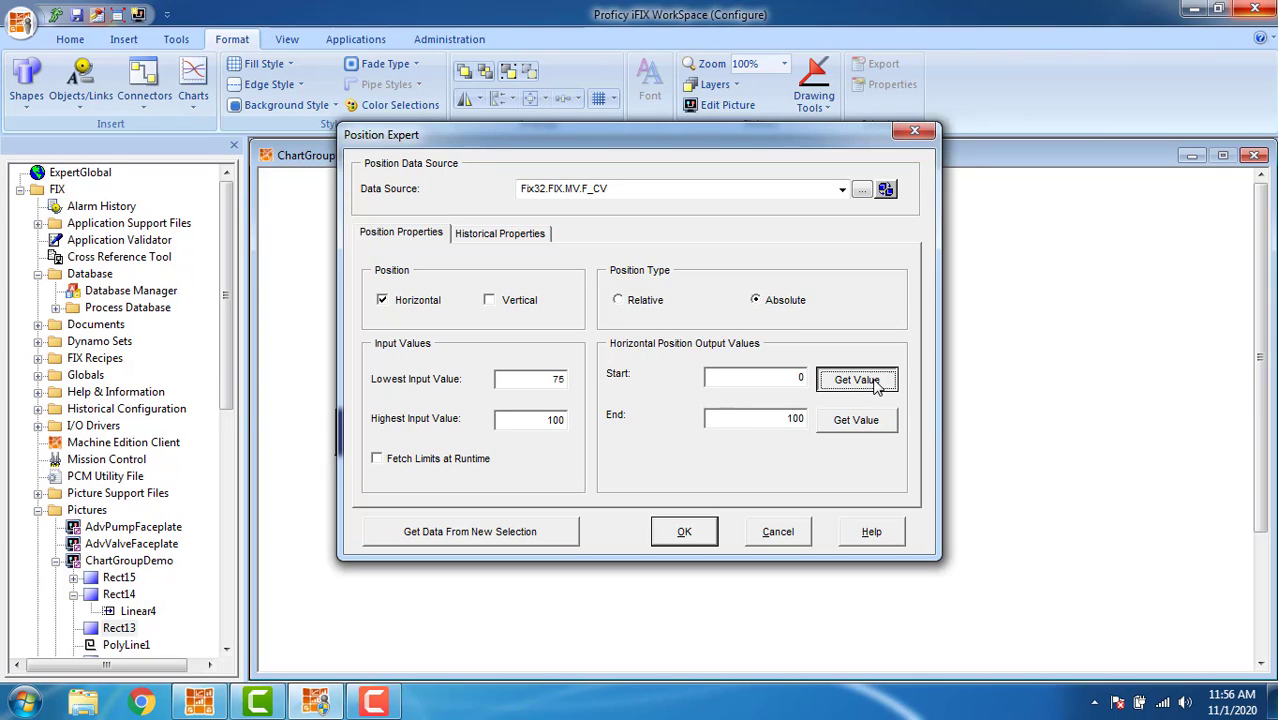
double_click(753, 383)
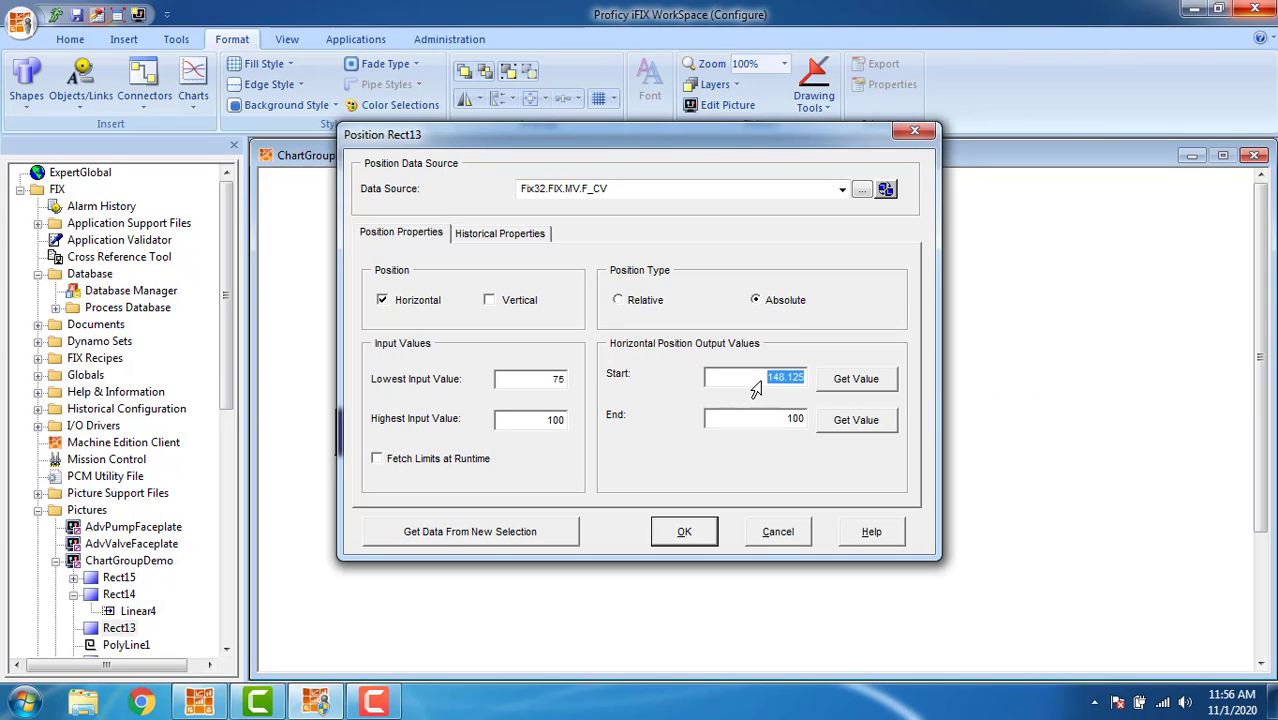
click(700, 531)
click(604, 515)
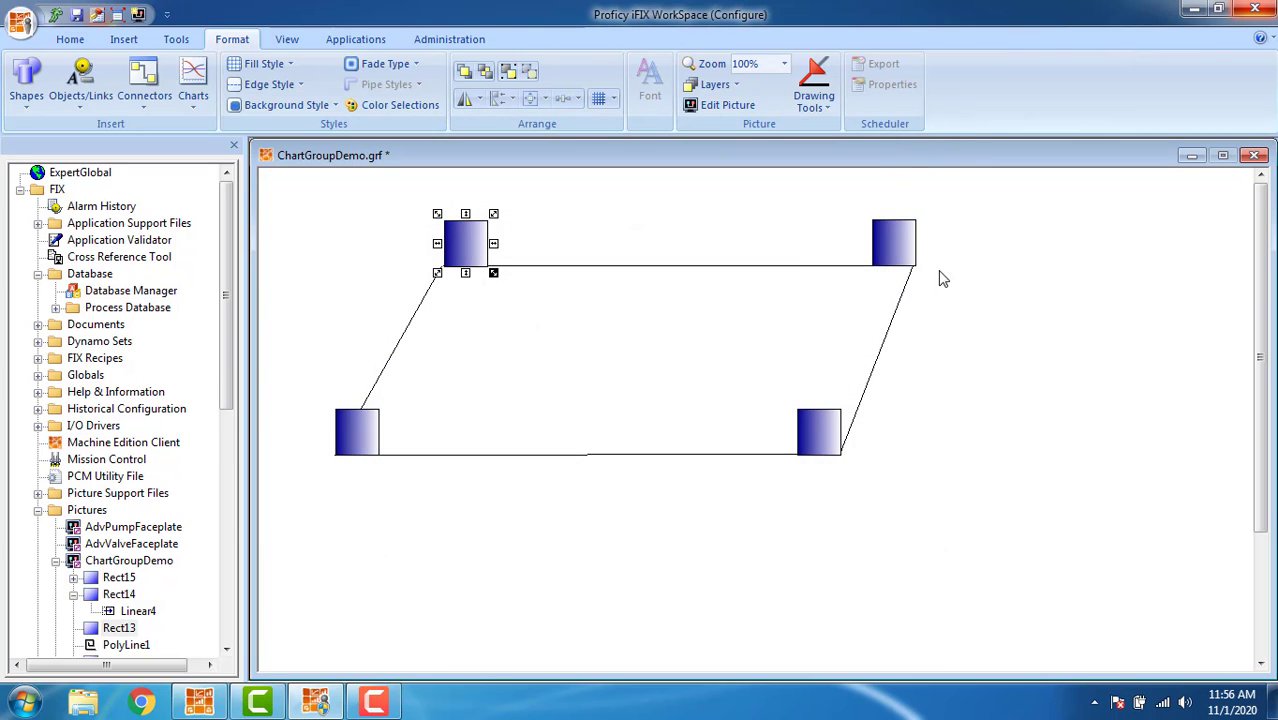
Change Rect14's horizontal end position to 148.125.
double_click(894, 242)
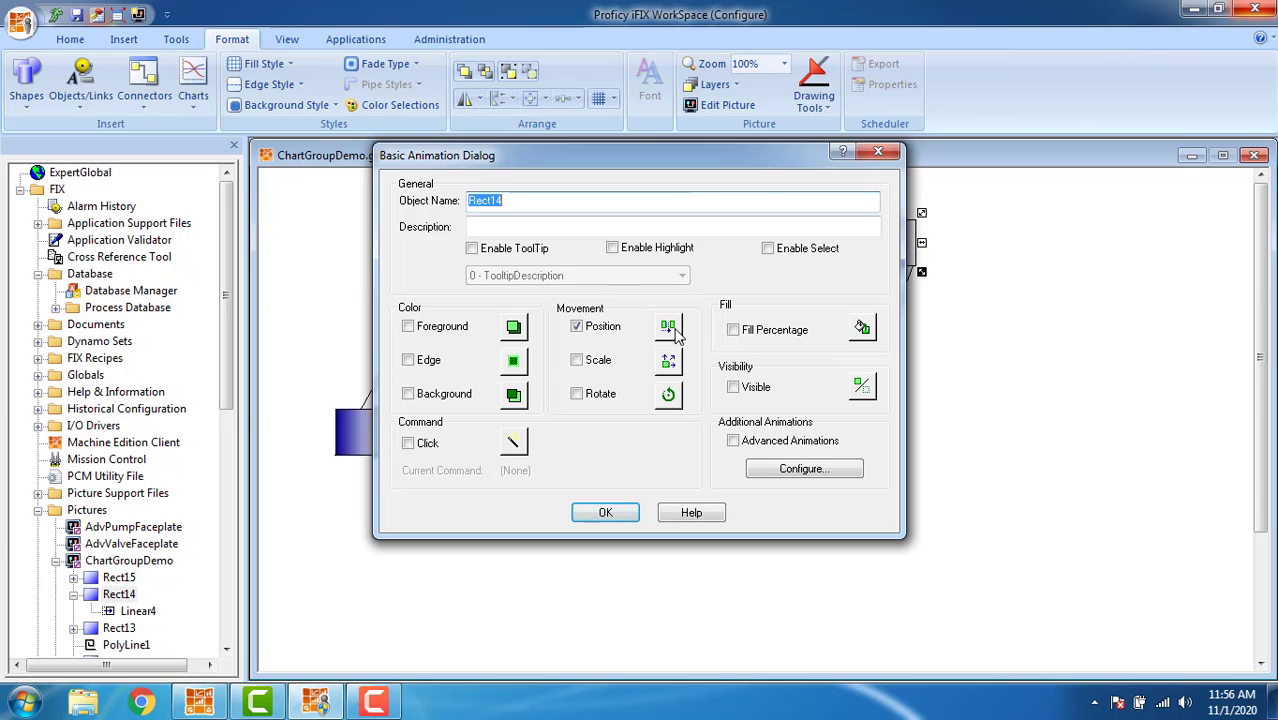
click(668, 328)
double_click(756, 422)
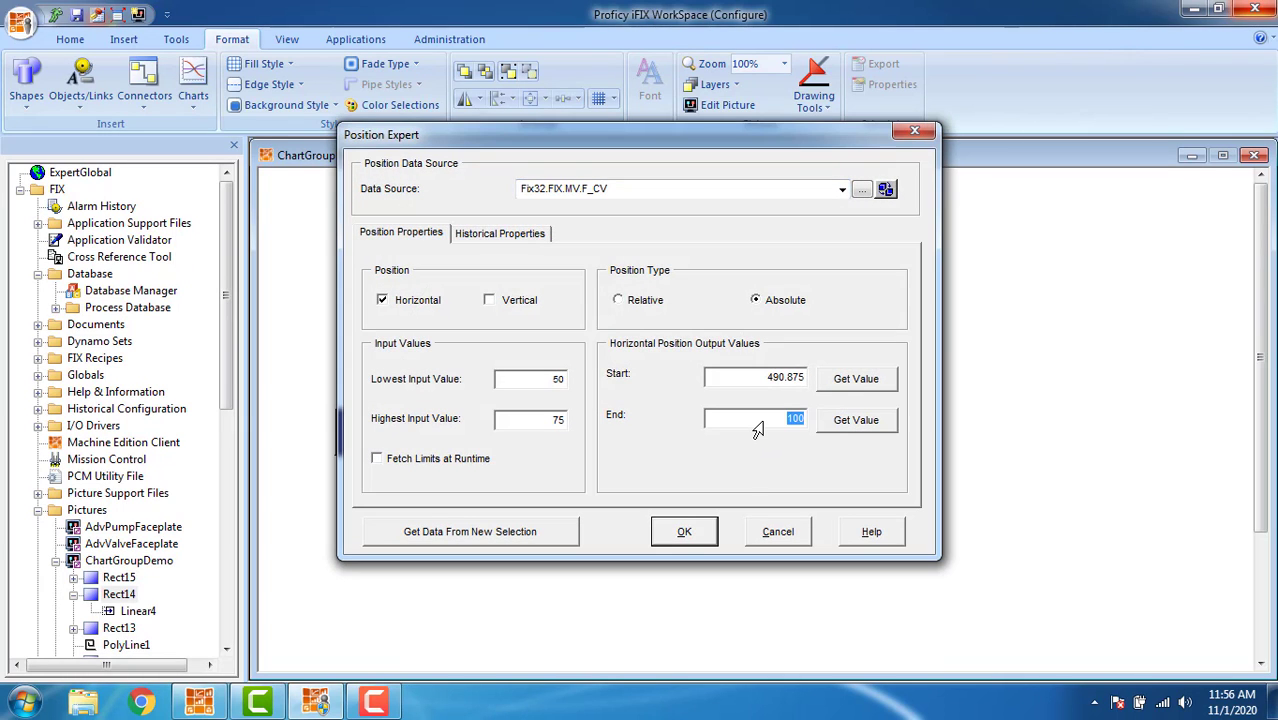
text(148.125)
click(683, 535)
click(608, 516)
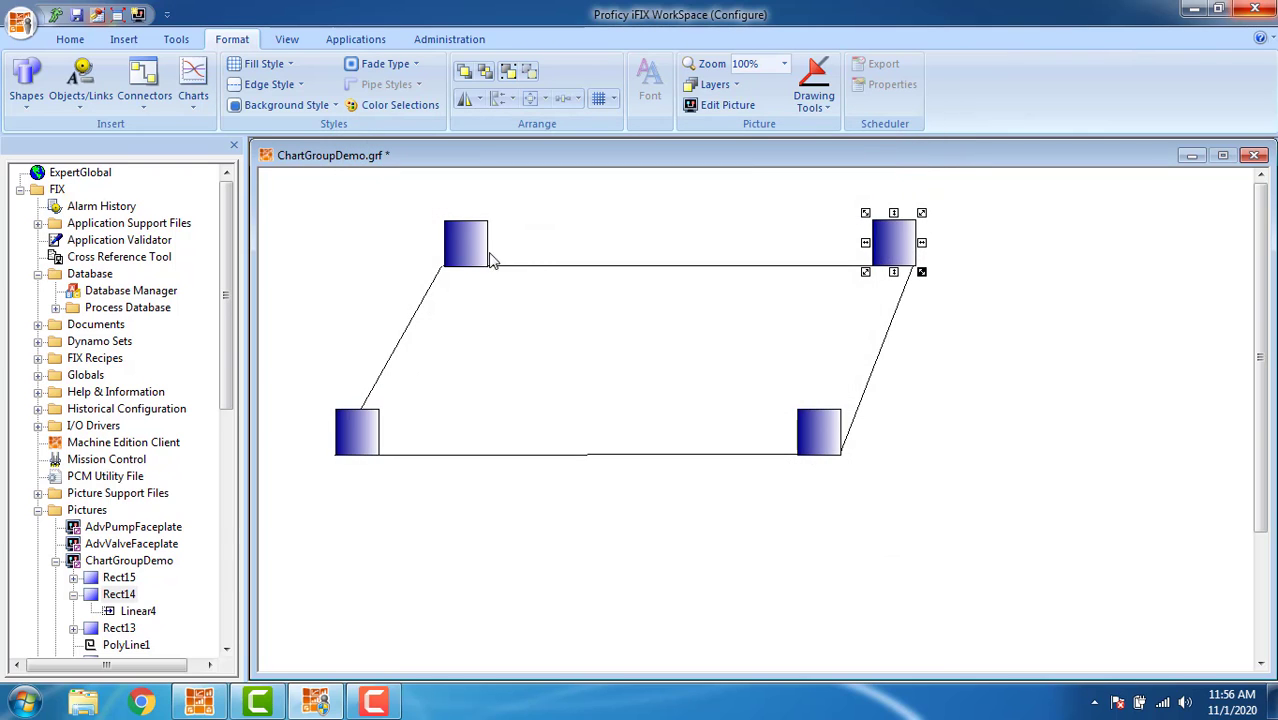
Add vertical movement to Rect13, starting from its current 148.125, 43.125 spot.
double_click(457, 241)
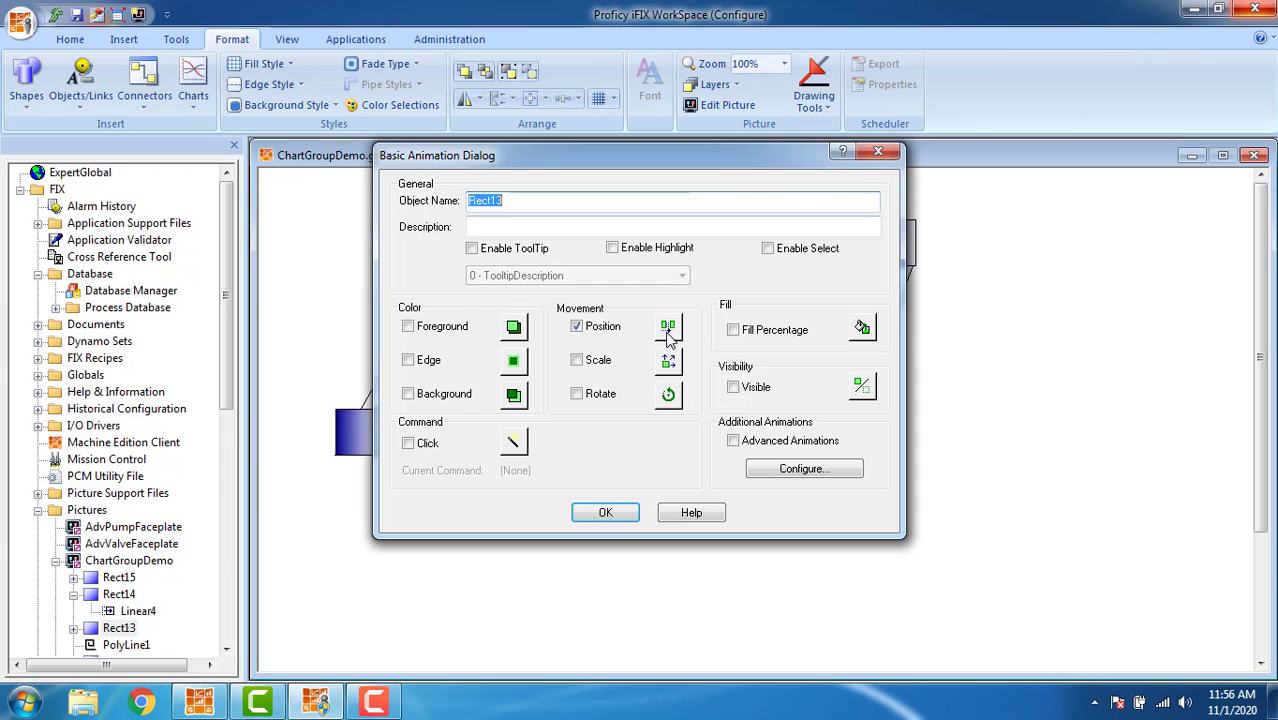
click(668, 330)
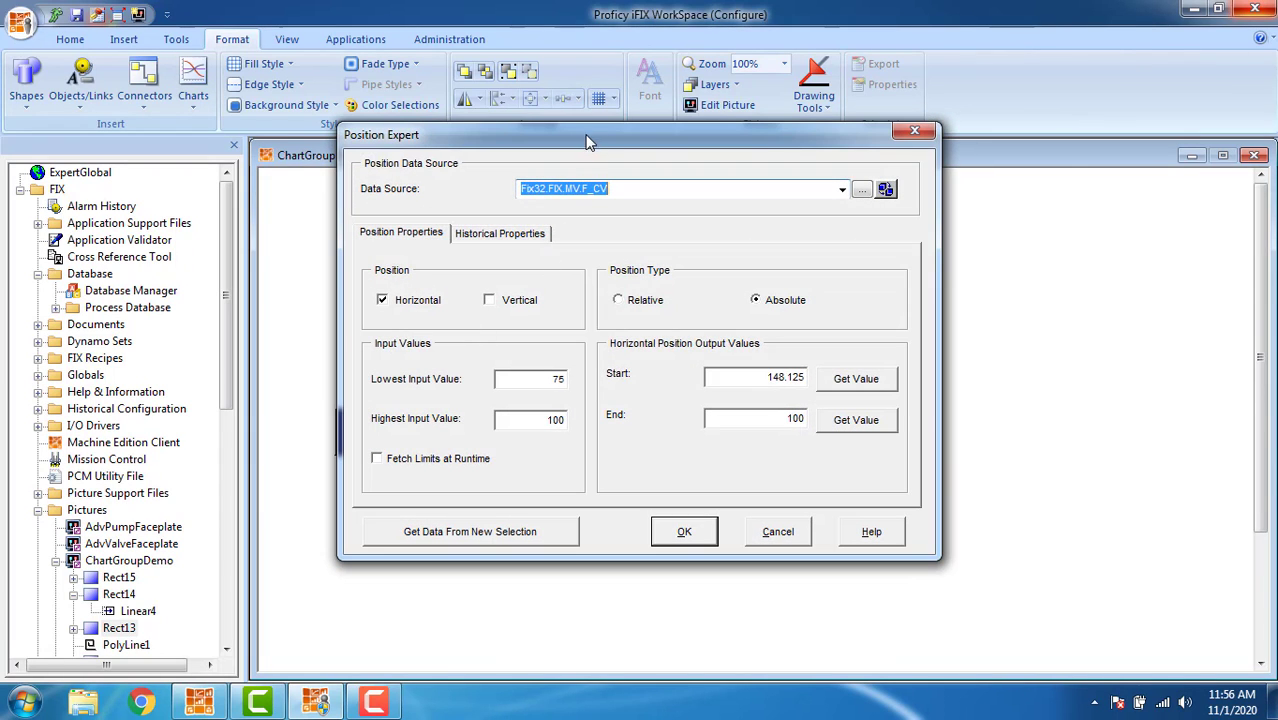
drag(588, 137, 786, 155)
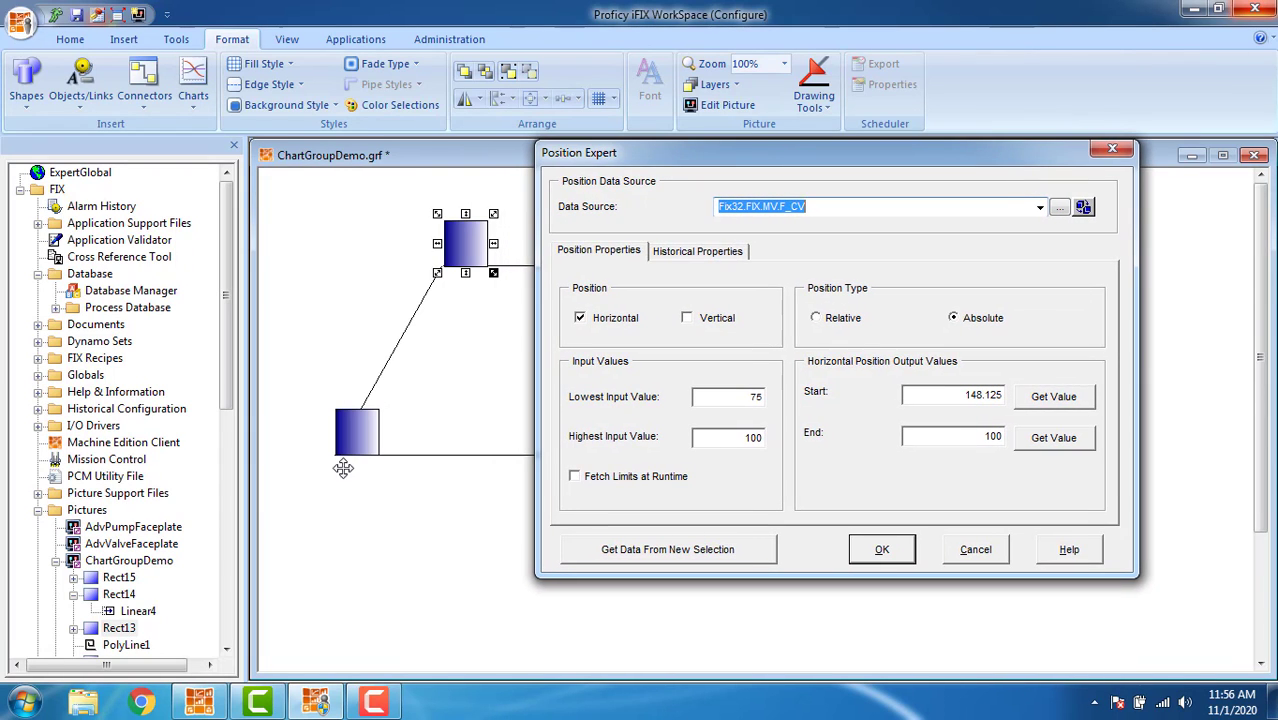
click(687, 319)
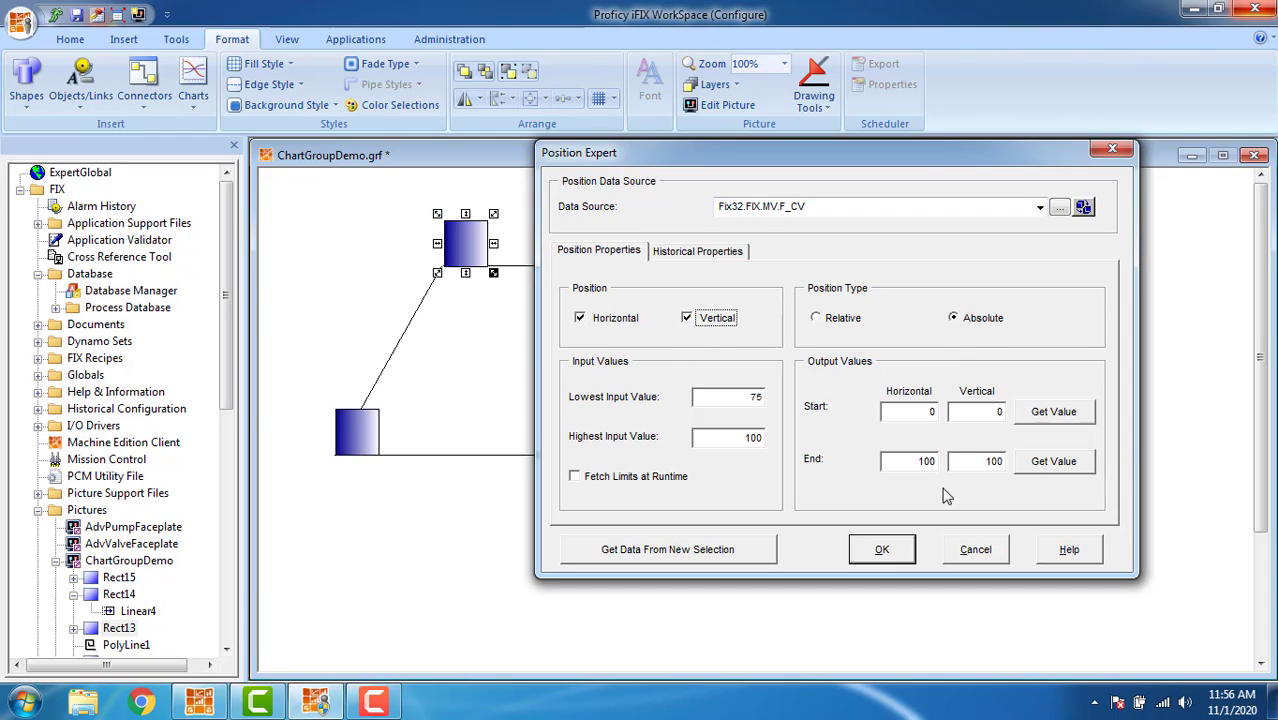
click(1068, 412)
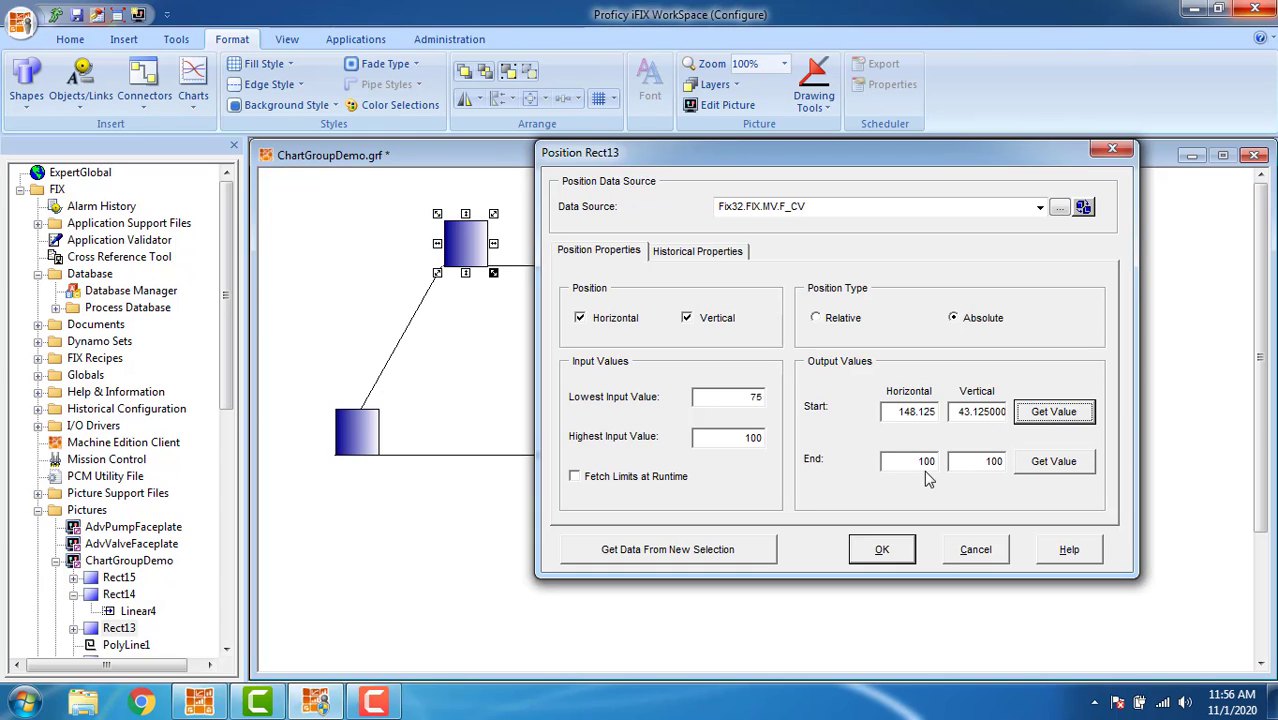
click(893, 557)
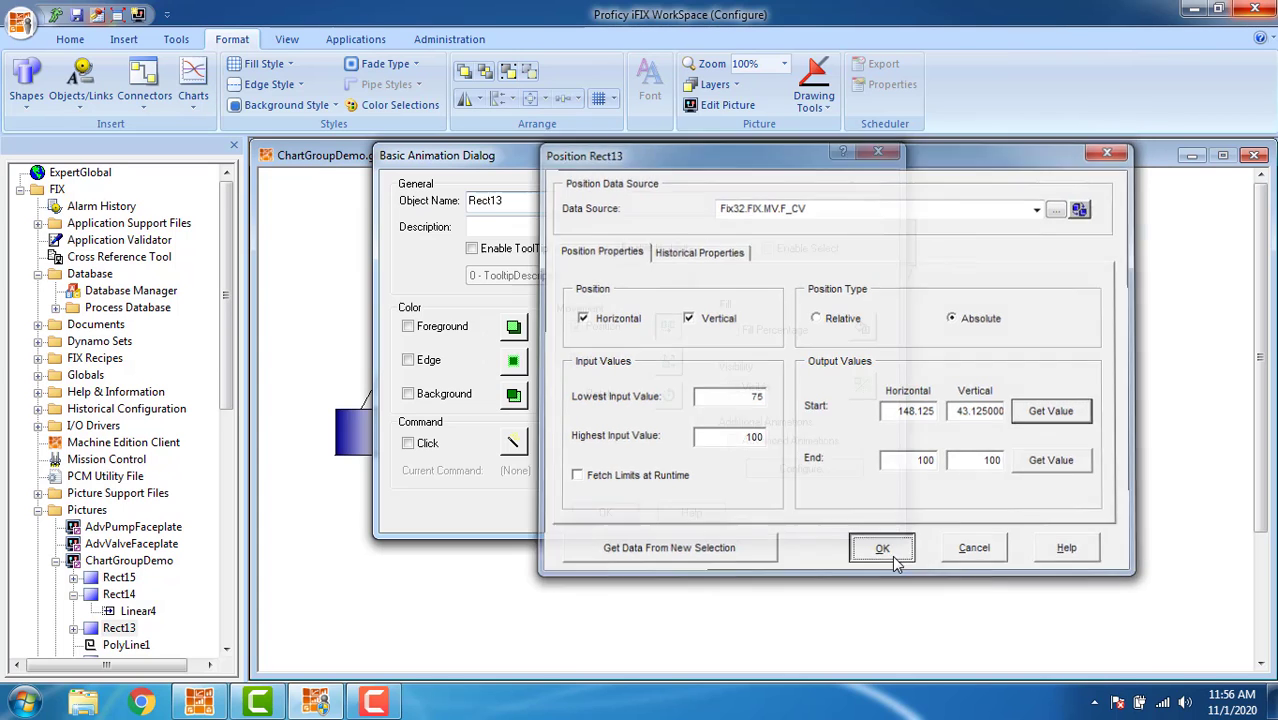
click(596, 516)
Read Rect12's current position from its Position expert without saving changes.
double_click(352, 440)
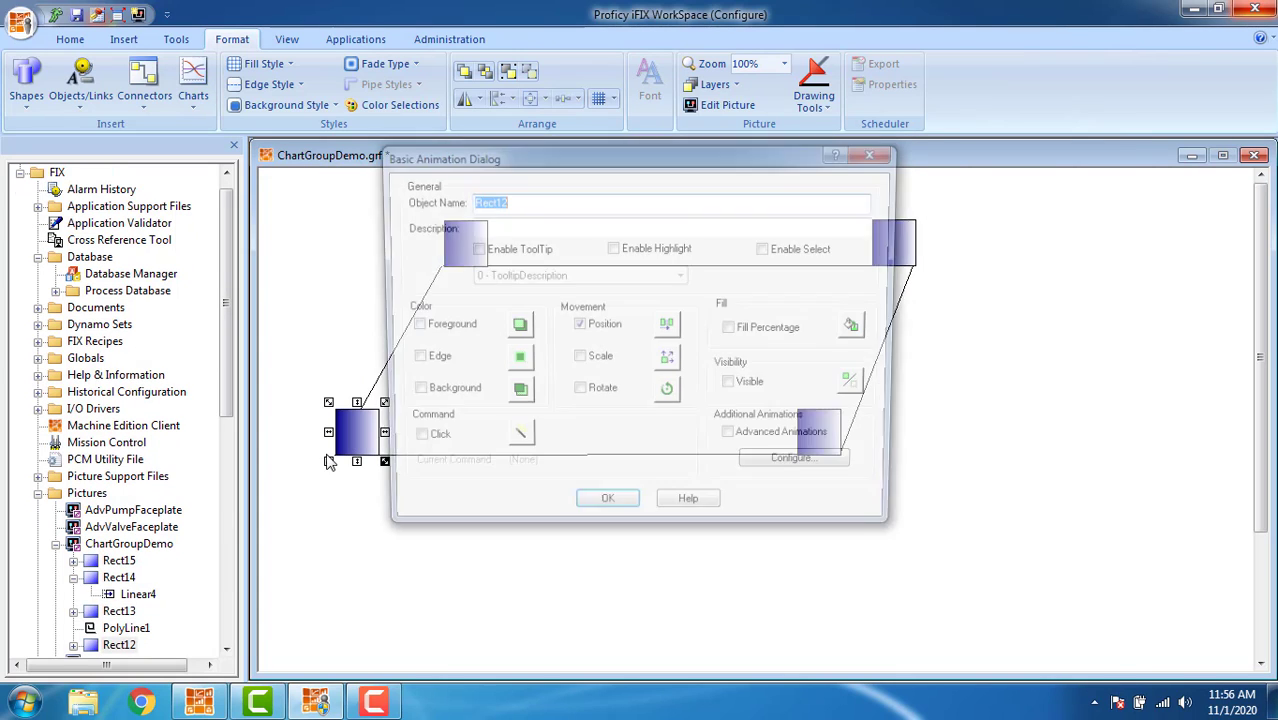
click(669, 326)
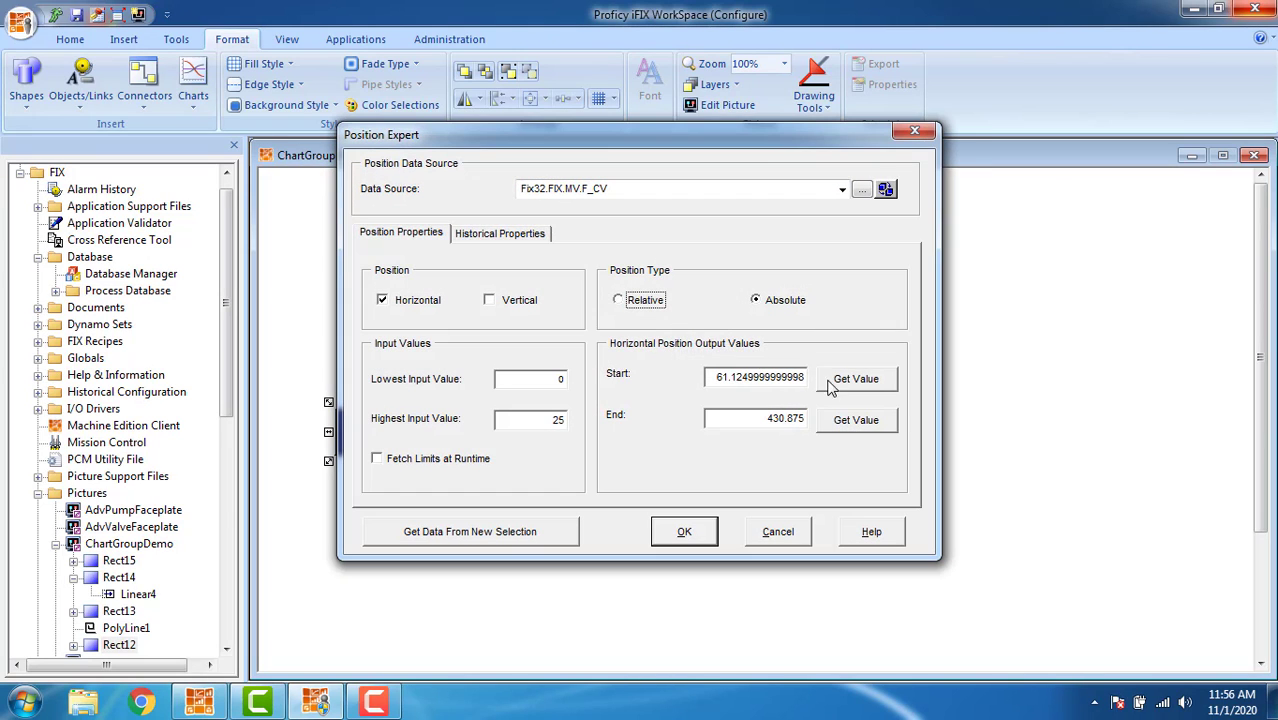
click(489, 300)
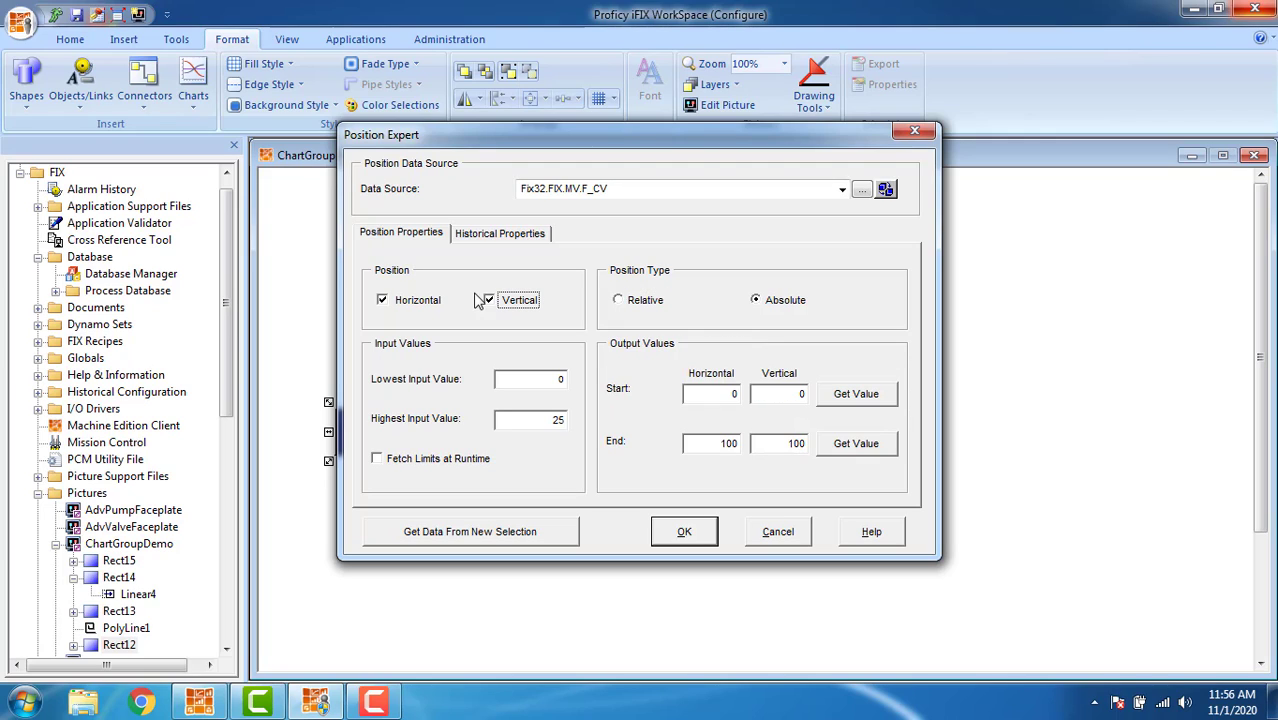
click(848, 400)
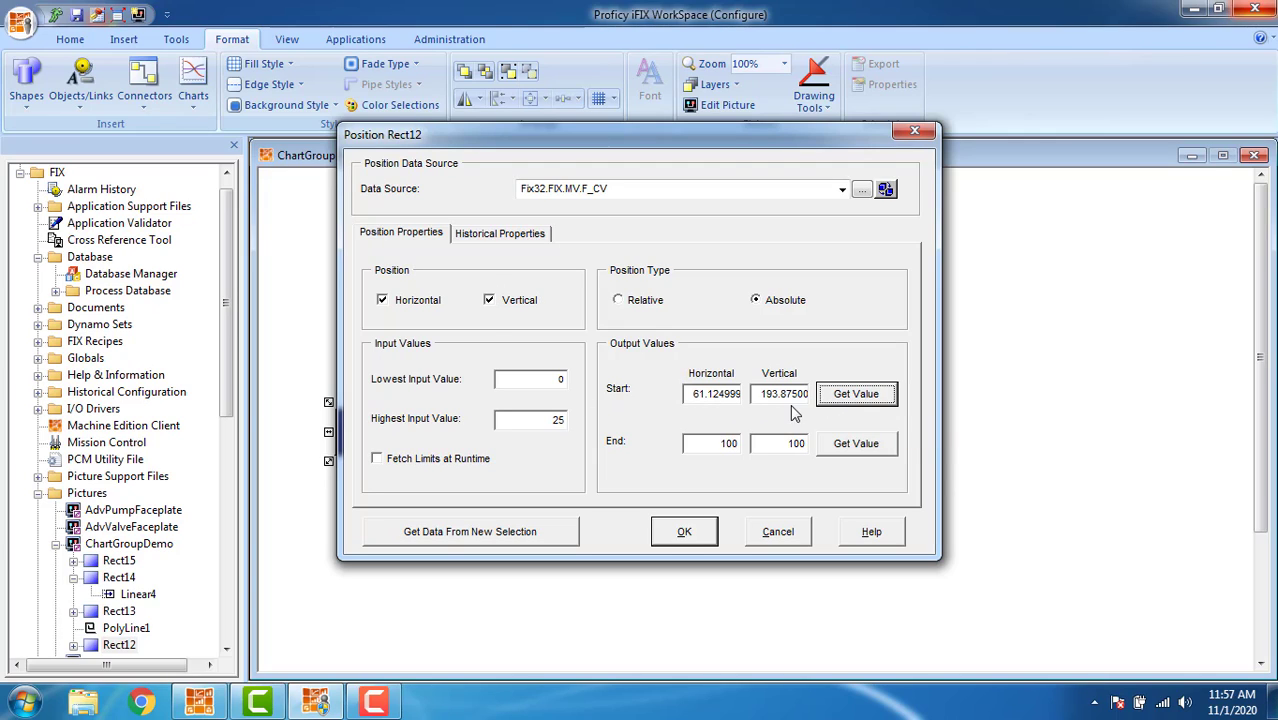
click(779, 532)
click(605, 513)
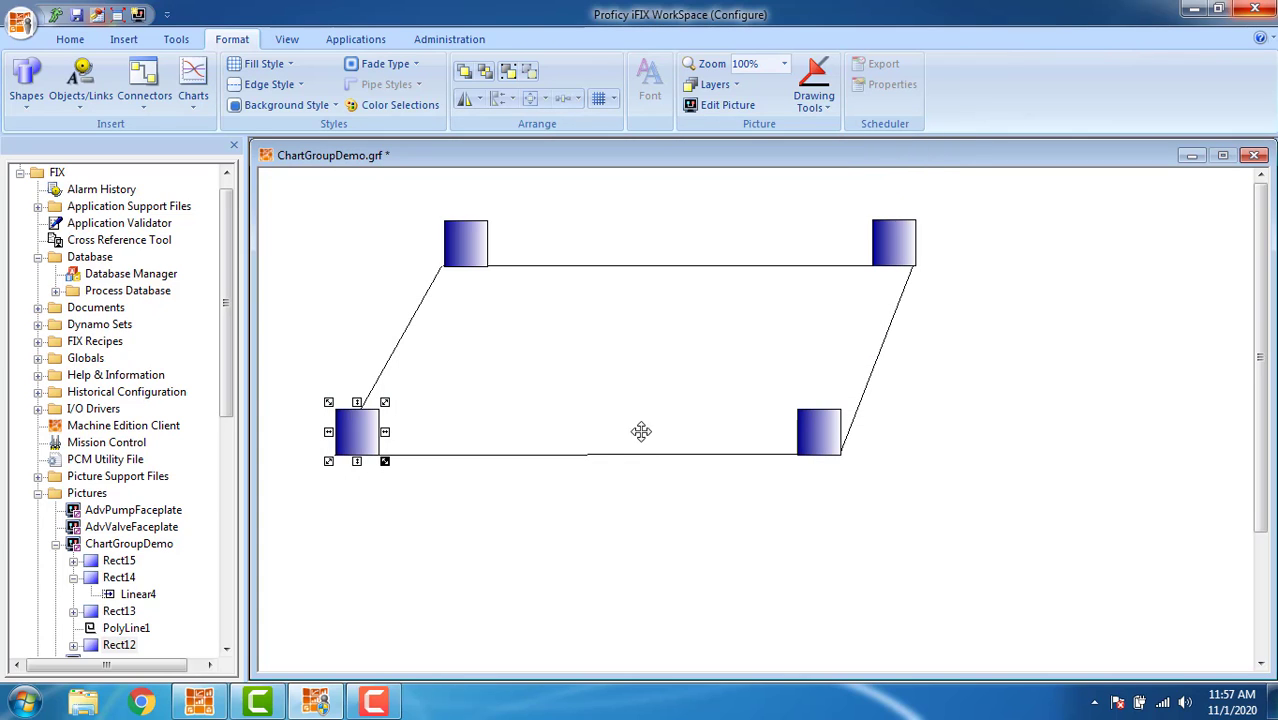
Set Rect13's horizontal end position to 61.12.
double_click(456, 248)
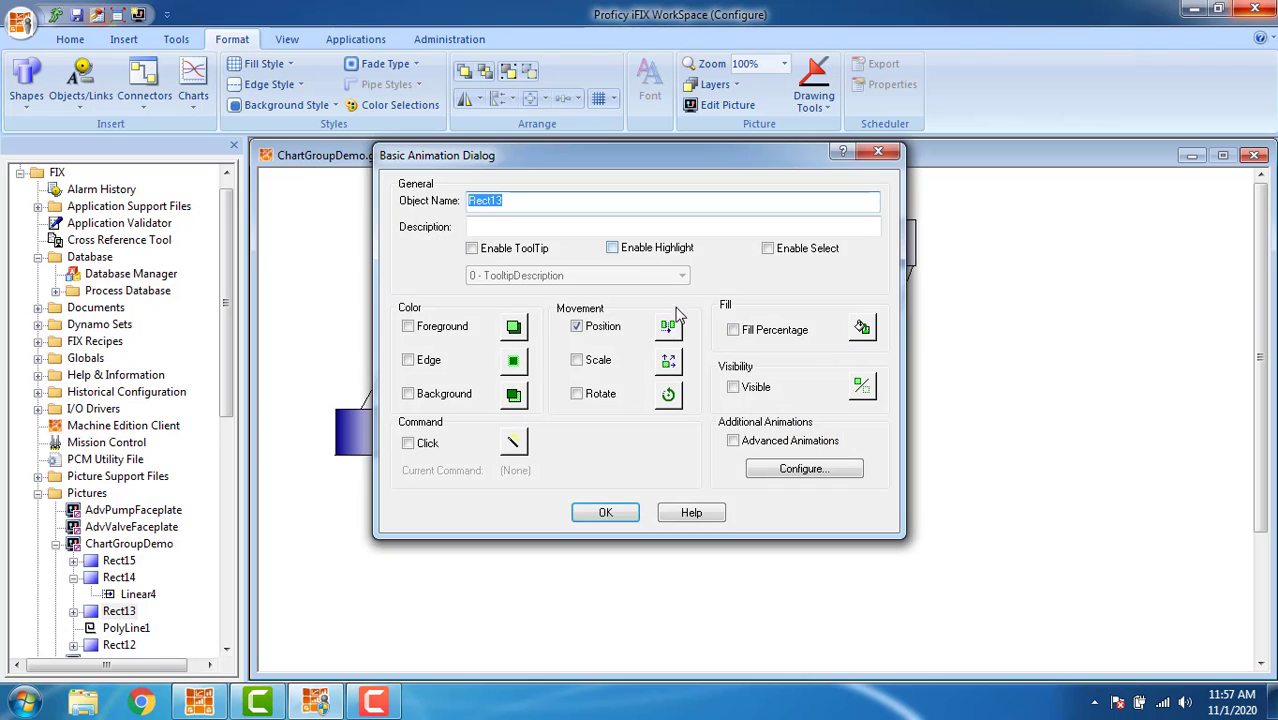
click(664, 330)
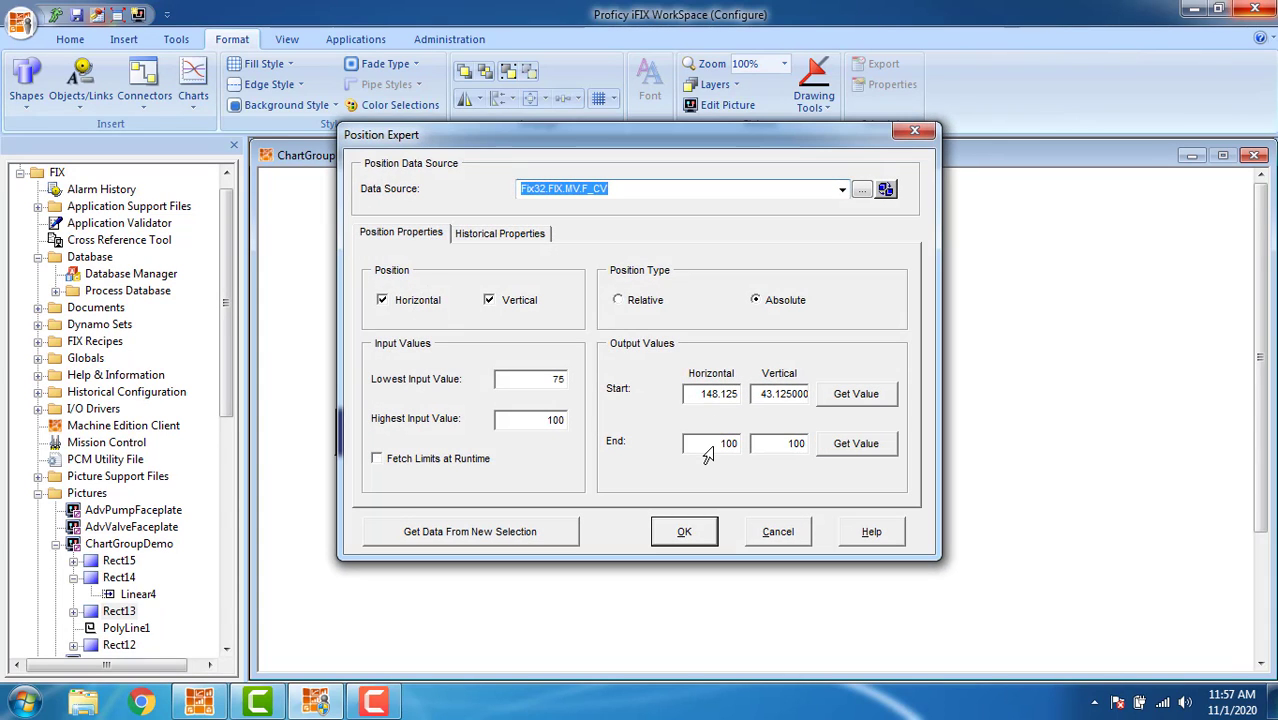
click(705, 450)
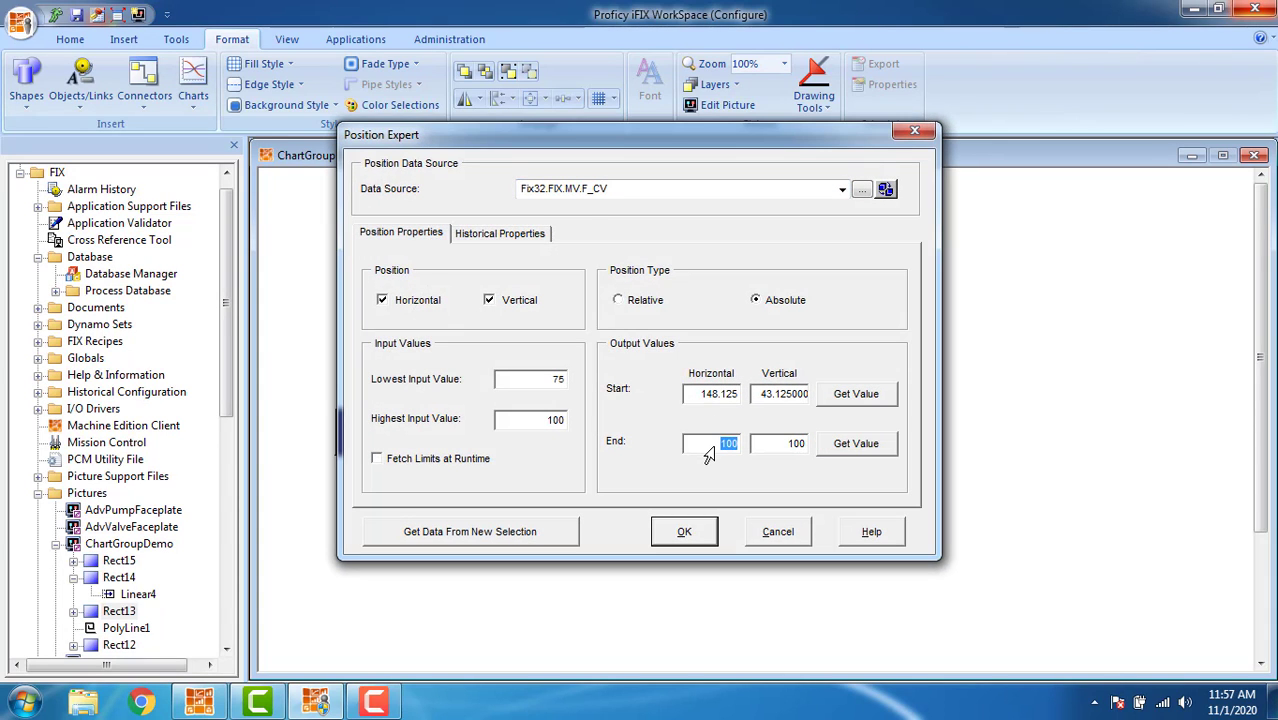
text(61.12)
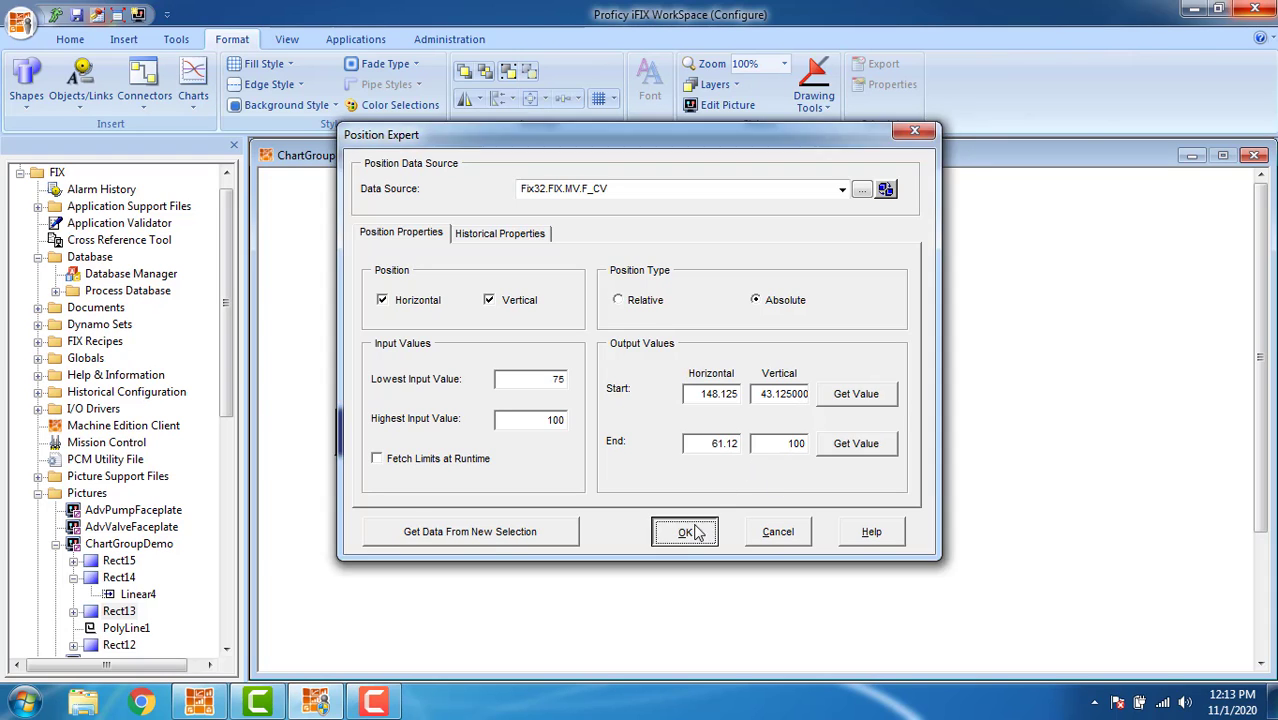
click(684, 531)
click(603, 514)
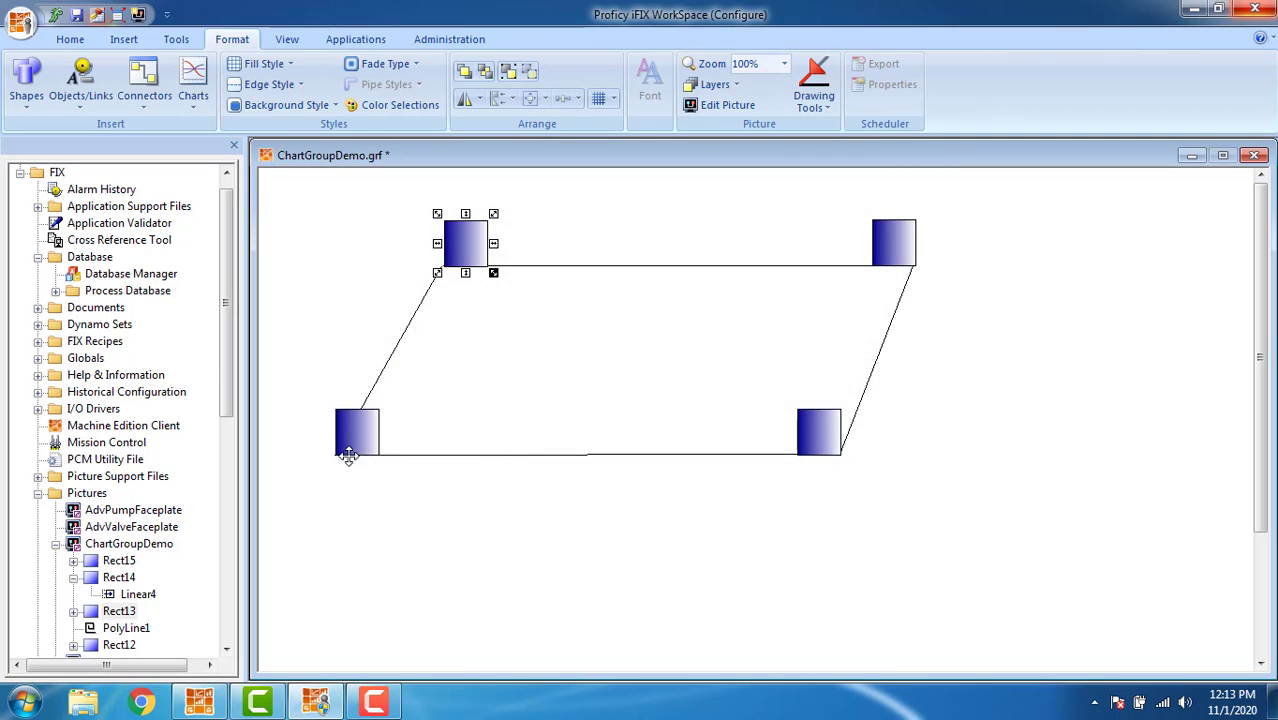
Read Rect12's horizontal and vertical coordinates without saving changes.
double_click(348, 433)
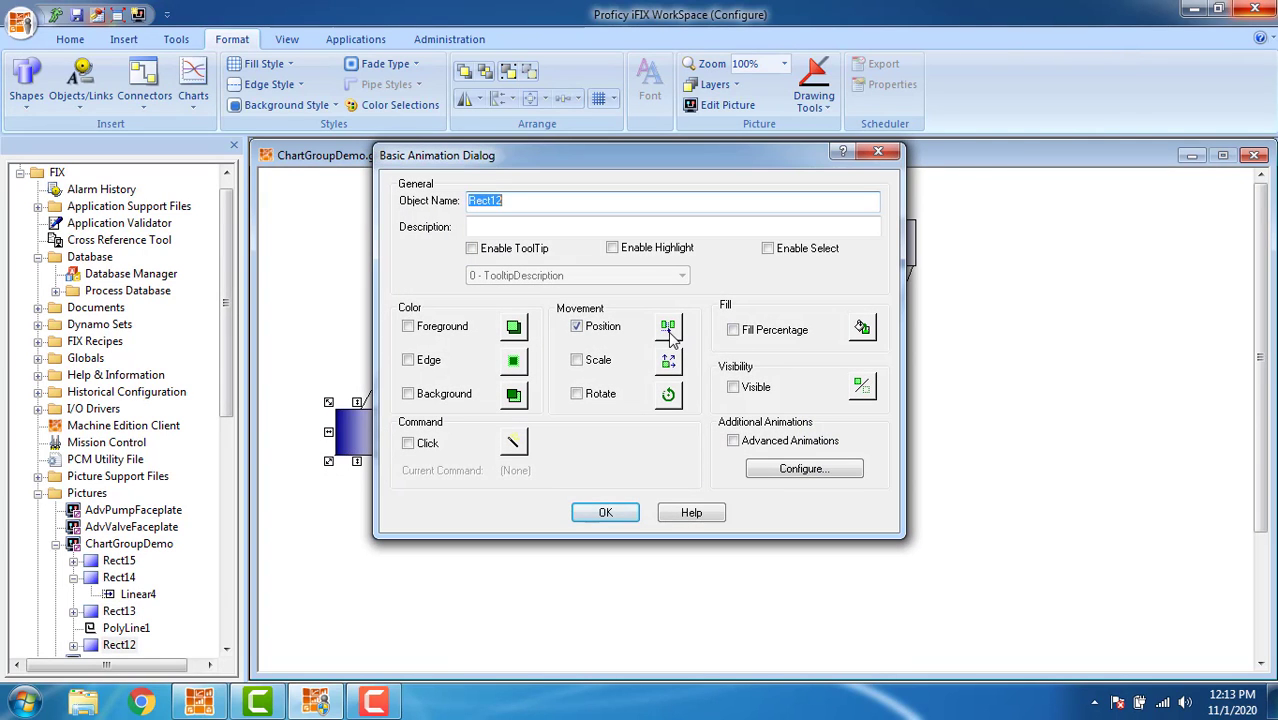
click(668, 333)
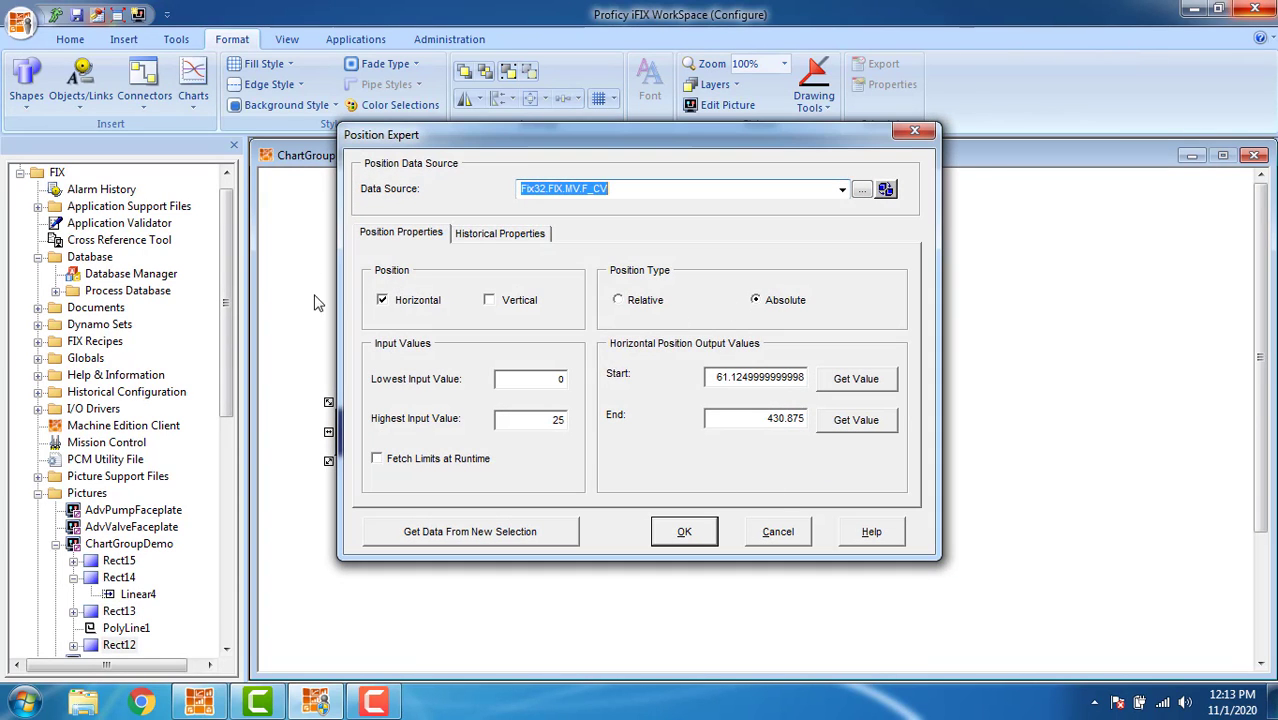
click(489, 300)
click(856, 400)
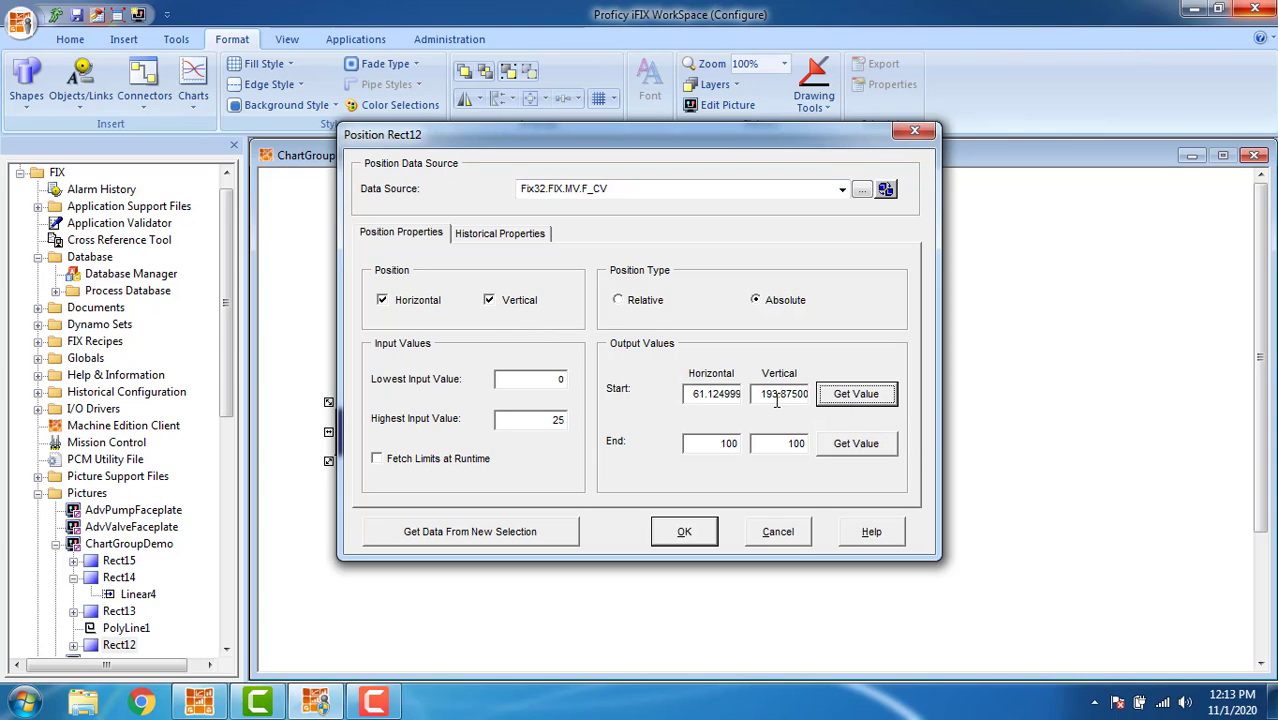
click(779, 534)
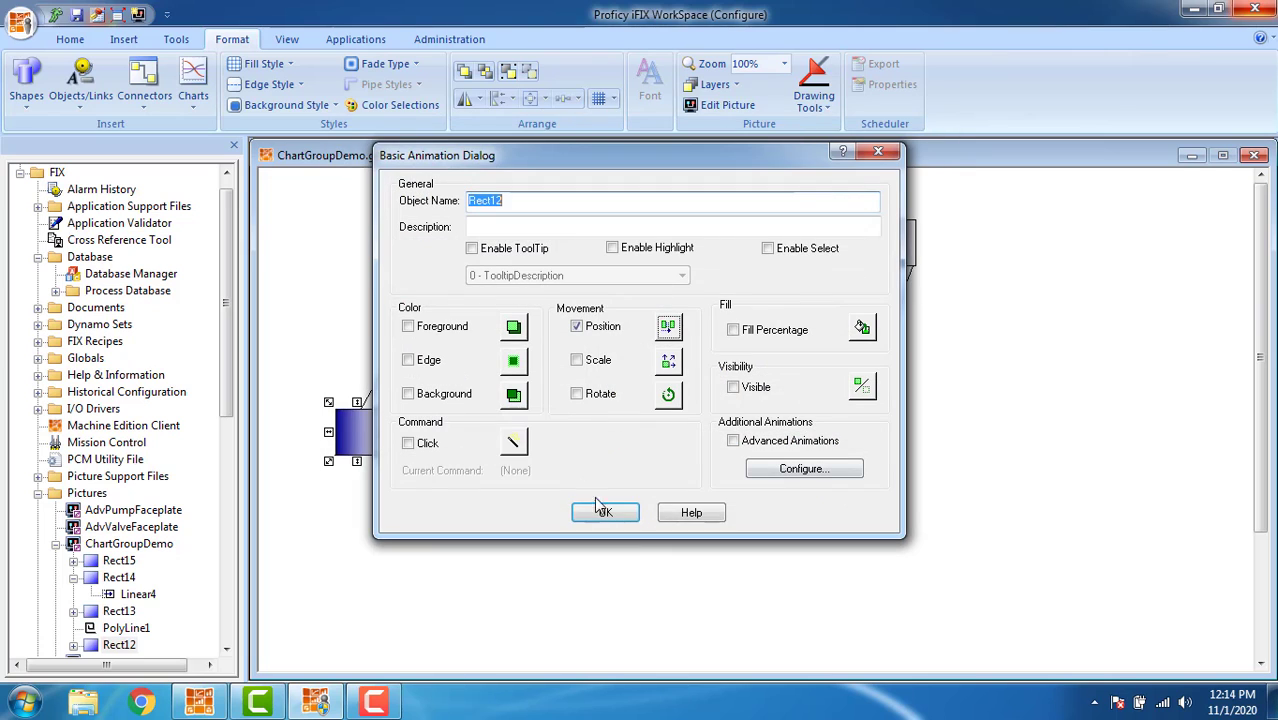
click(878, 151)
Set Rect13's vertical end position to 193.87.
click(467, 245)
double_click(467, 245)
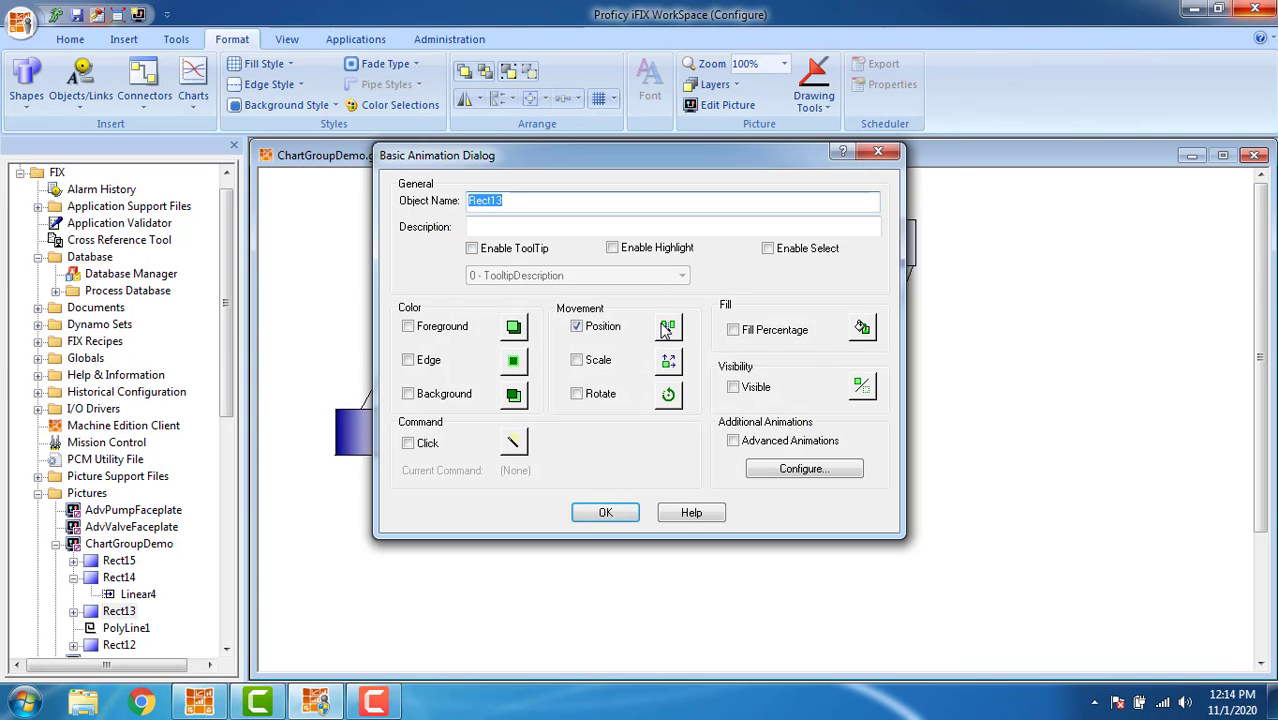
click(667, 328)
click(757, 446)
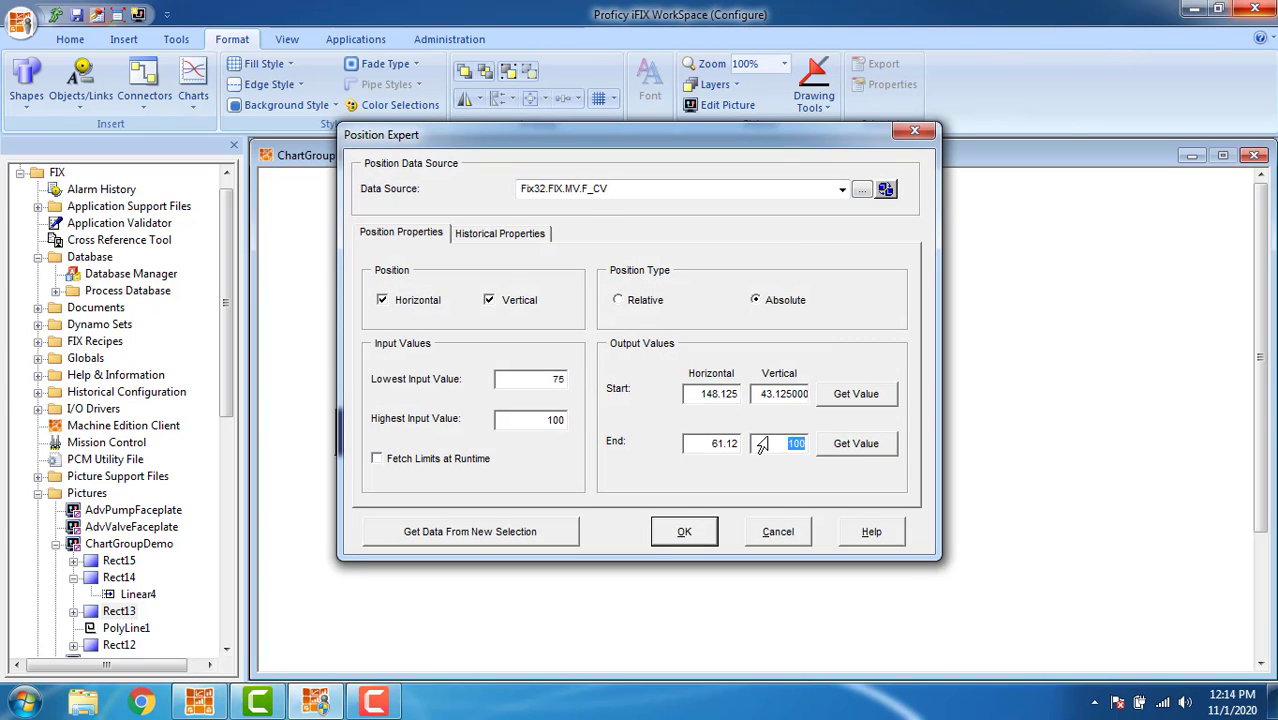
text(193.87)
click(707, 538)
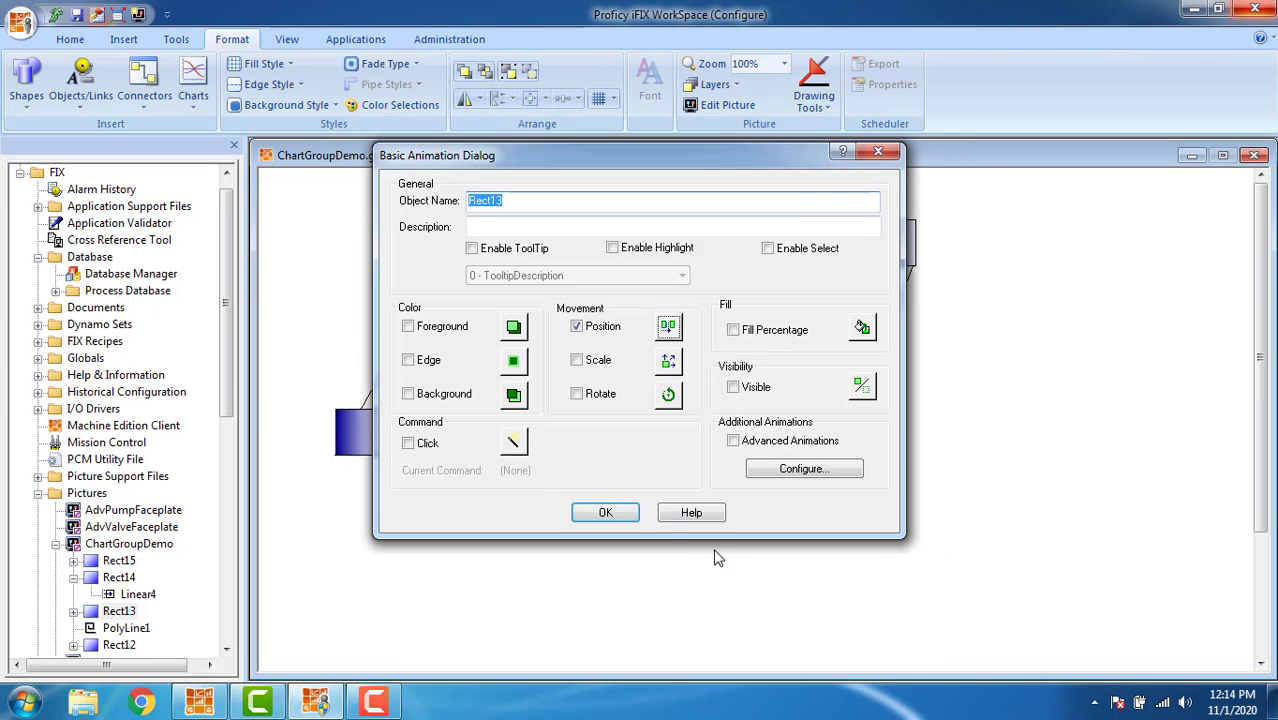
click(628, 512)
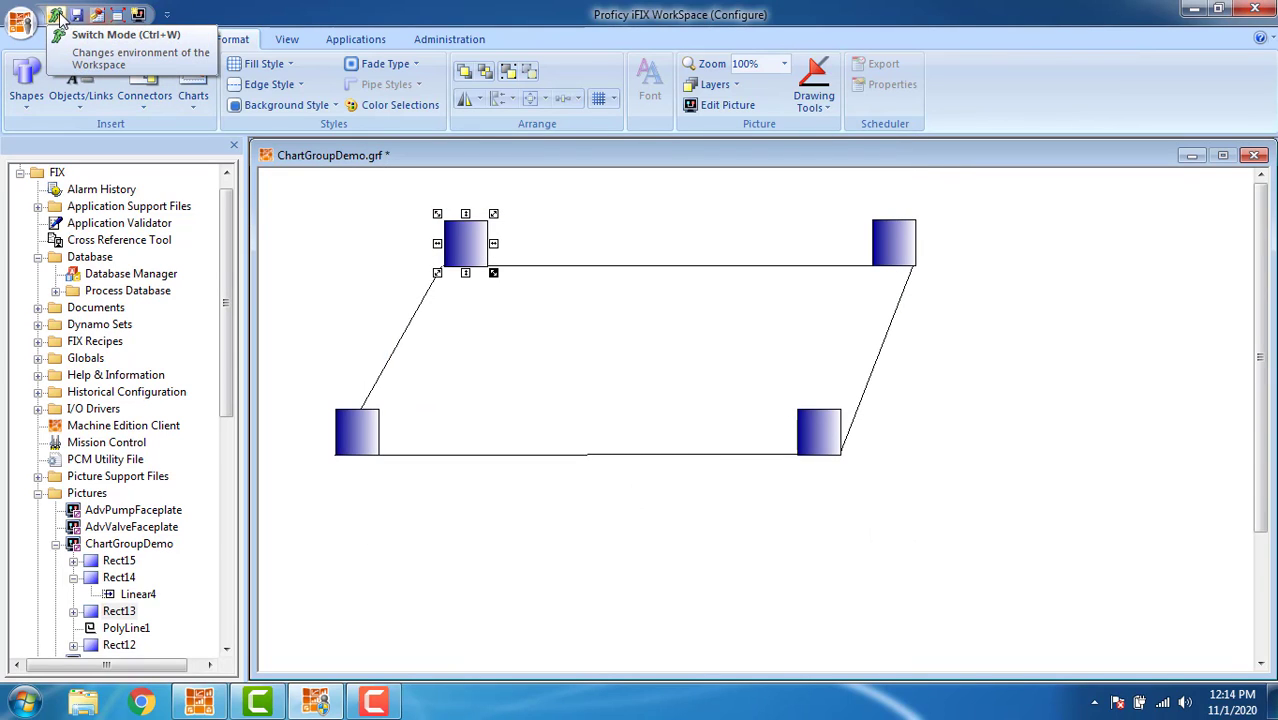
click(57, 17)
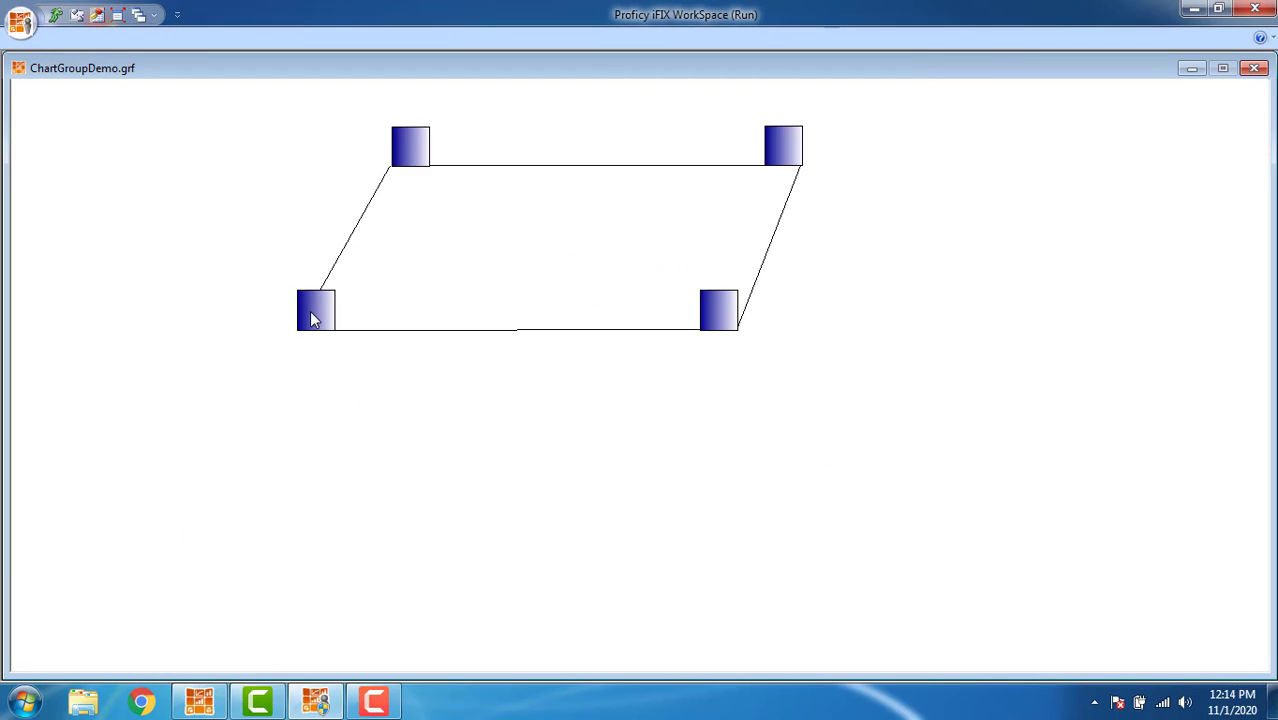
click(55, 15)
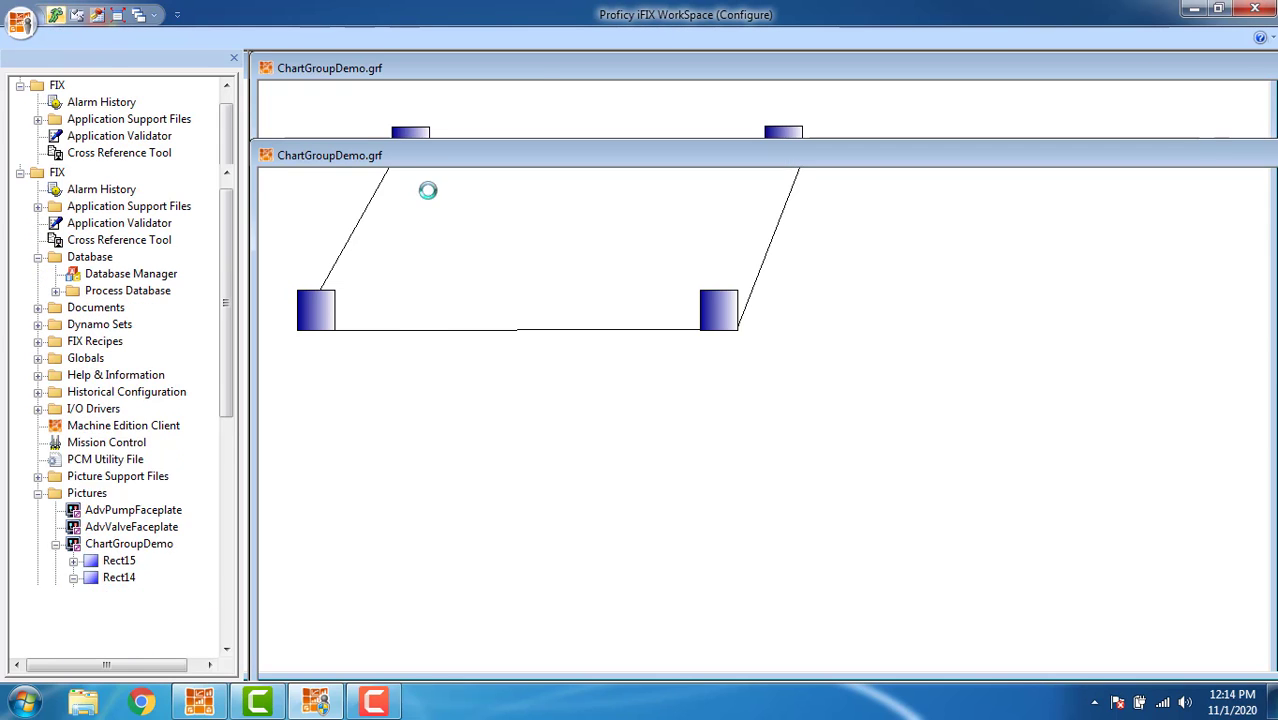
Open and close Rect12's animation dialog, then show the Tools ribbon commands.
double_click(360, 430)
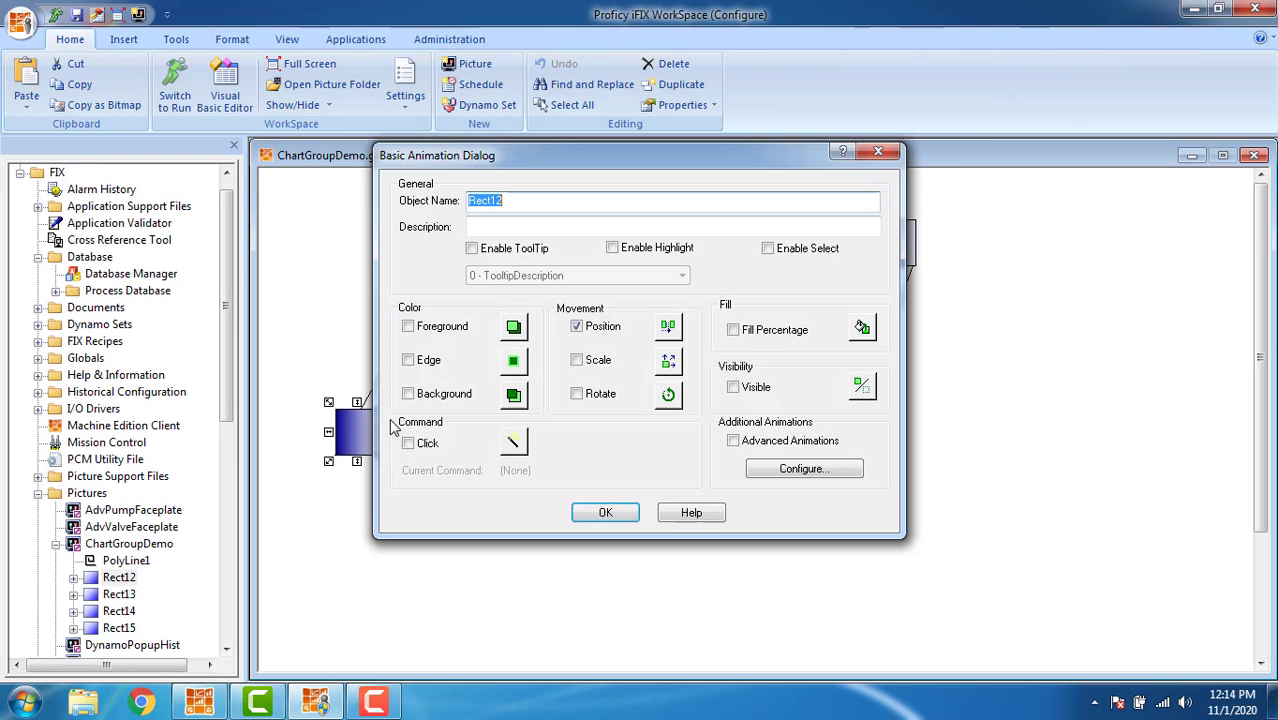
click(632, 515)
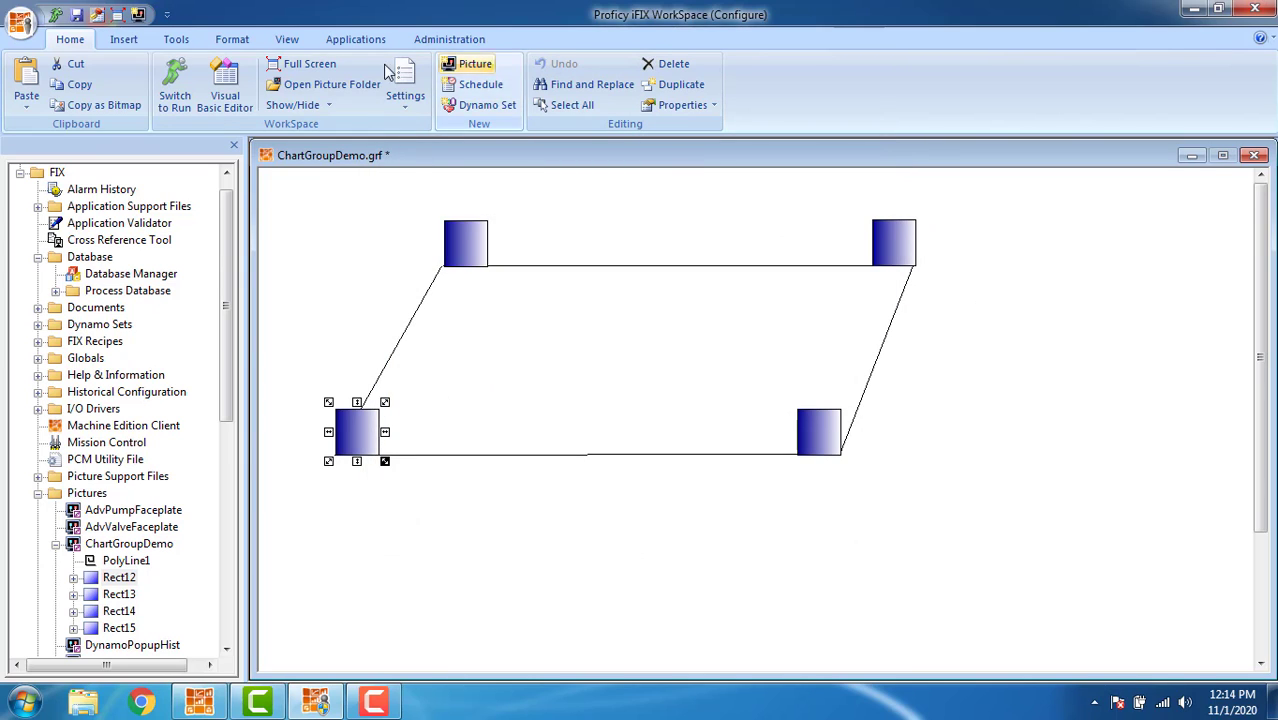
click(176, 39)
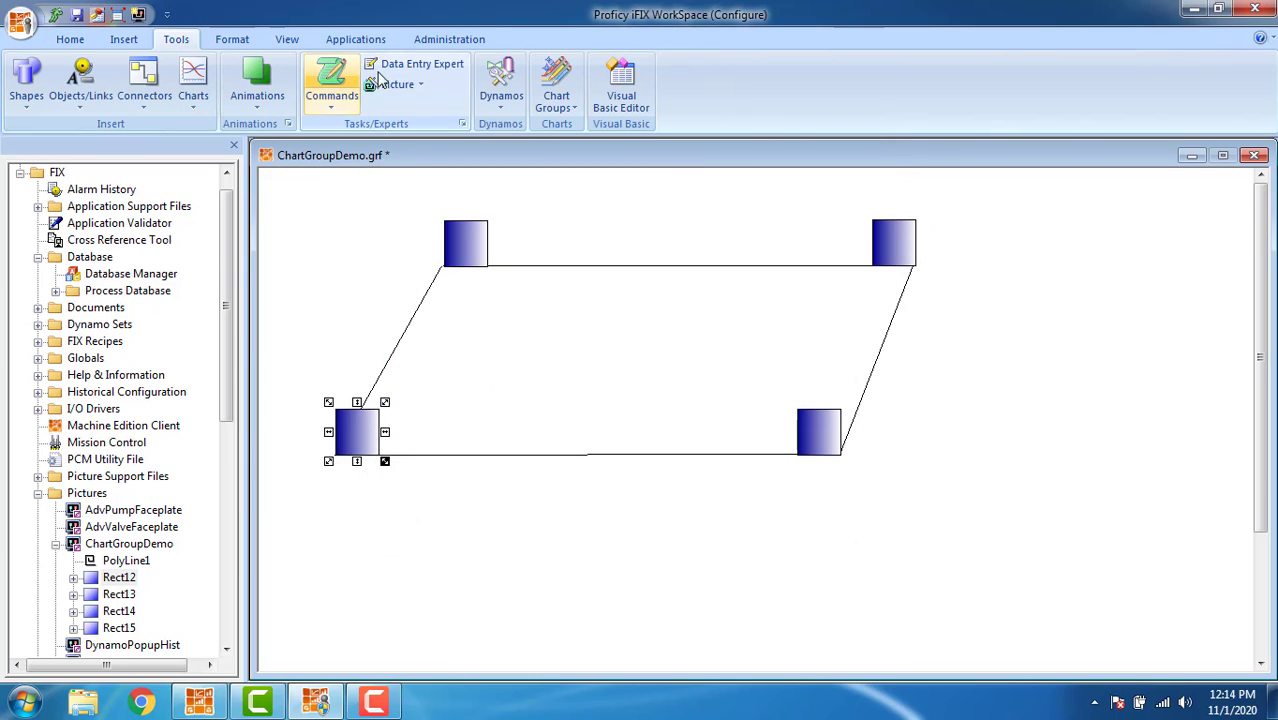
Add a Slider Entry to Rect12 that fetches limits at runtime and writes continuously.
click(428, 64)
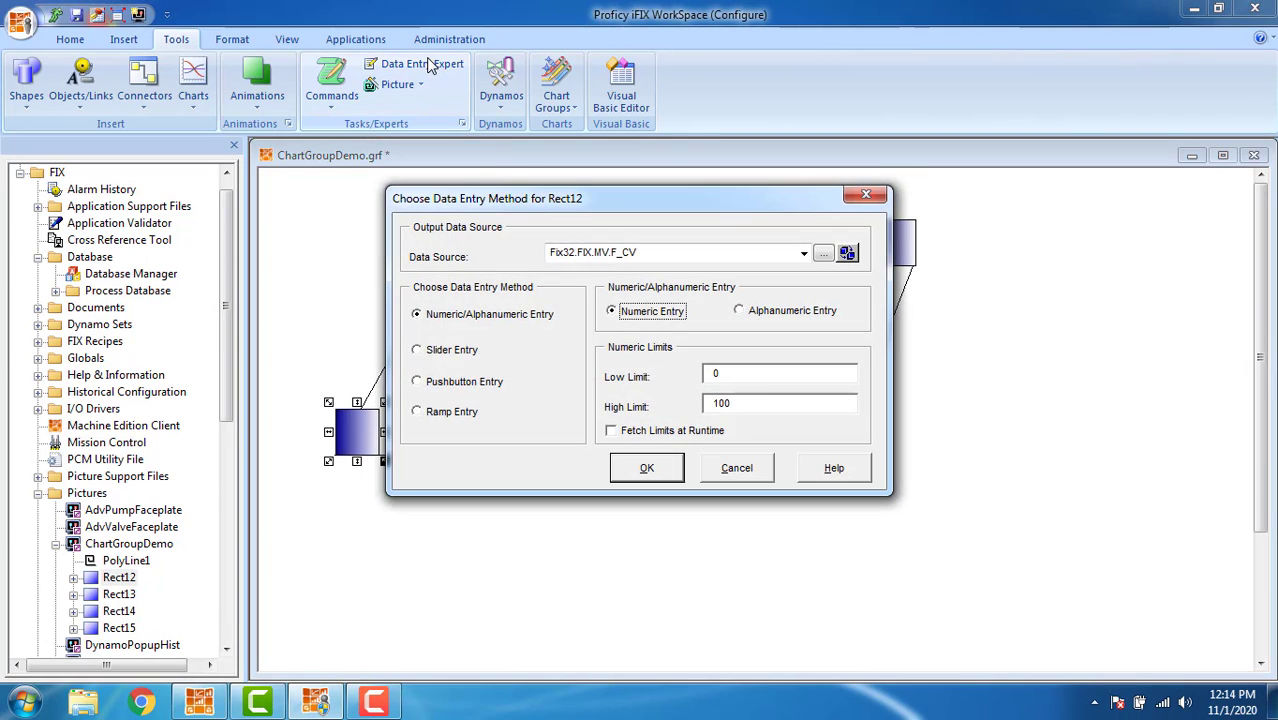
click(417, 350)
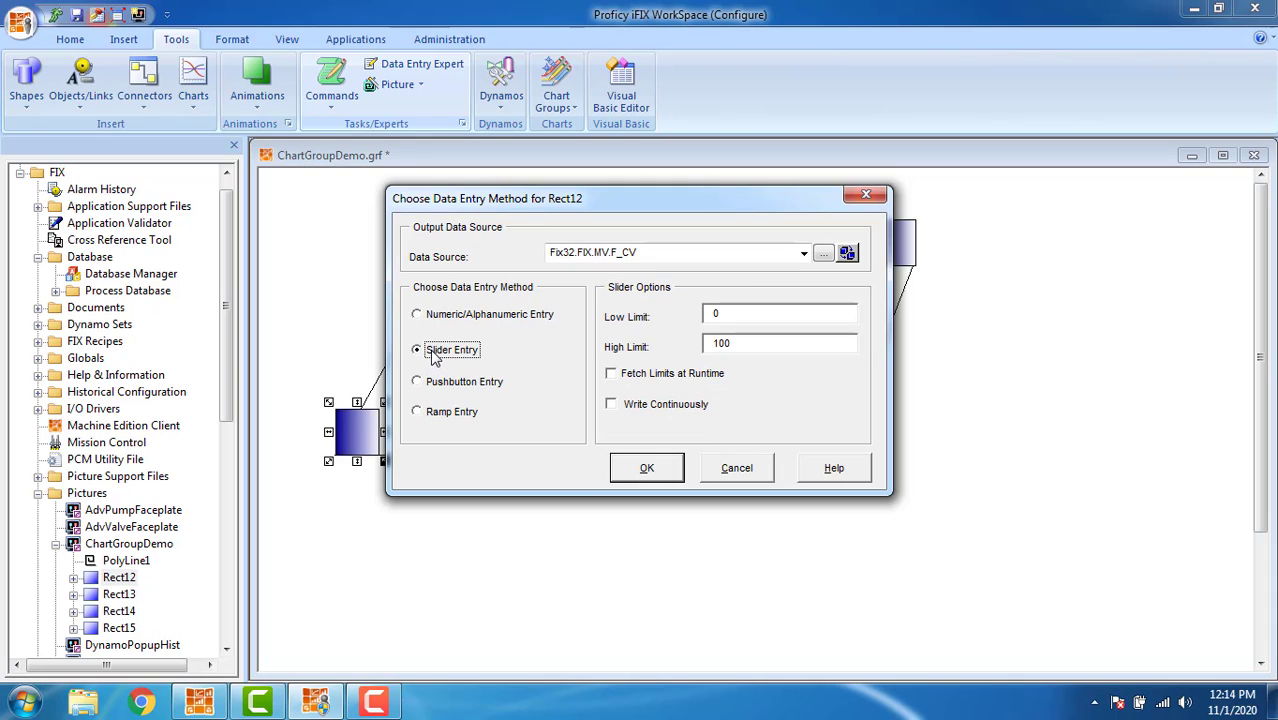
click(626, 377)
click(622, 410)
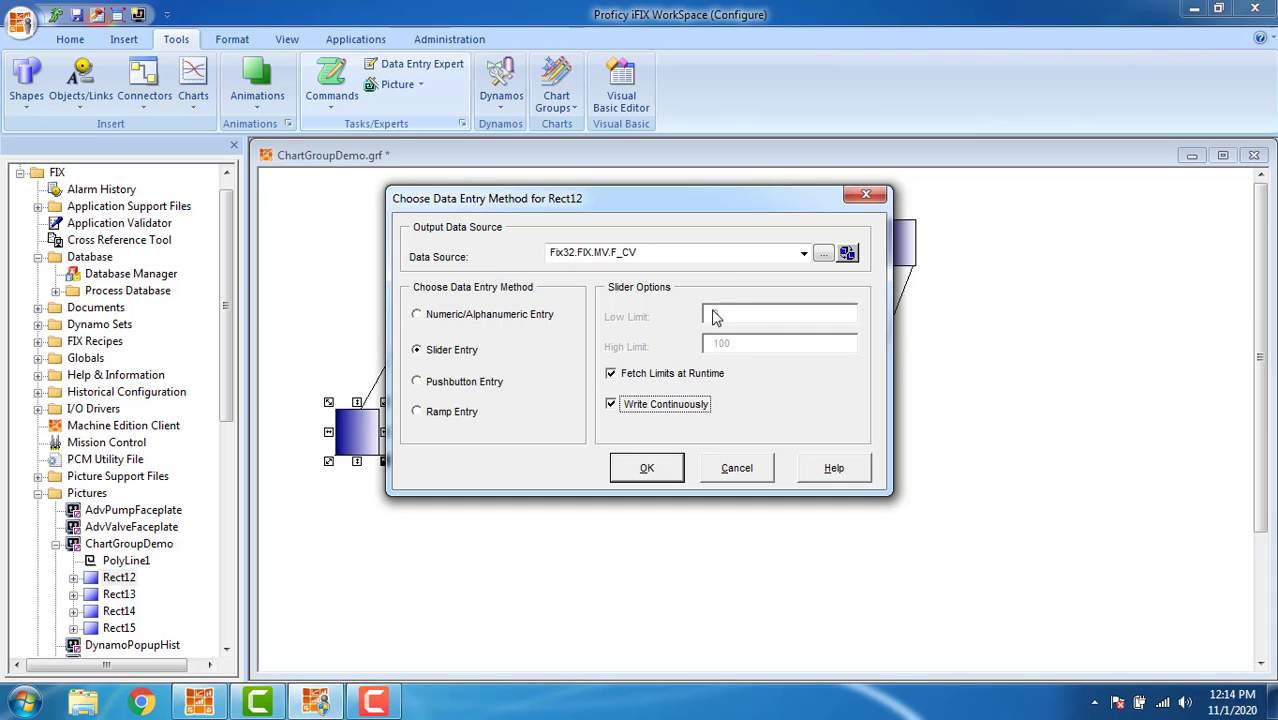
click(647, 470)
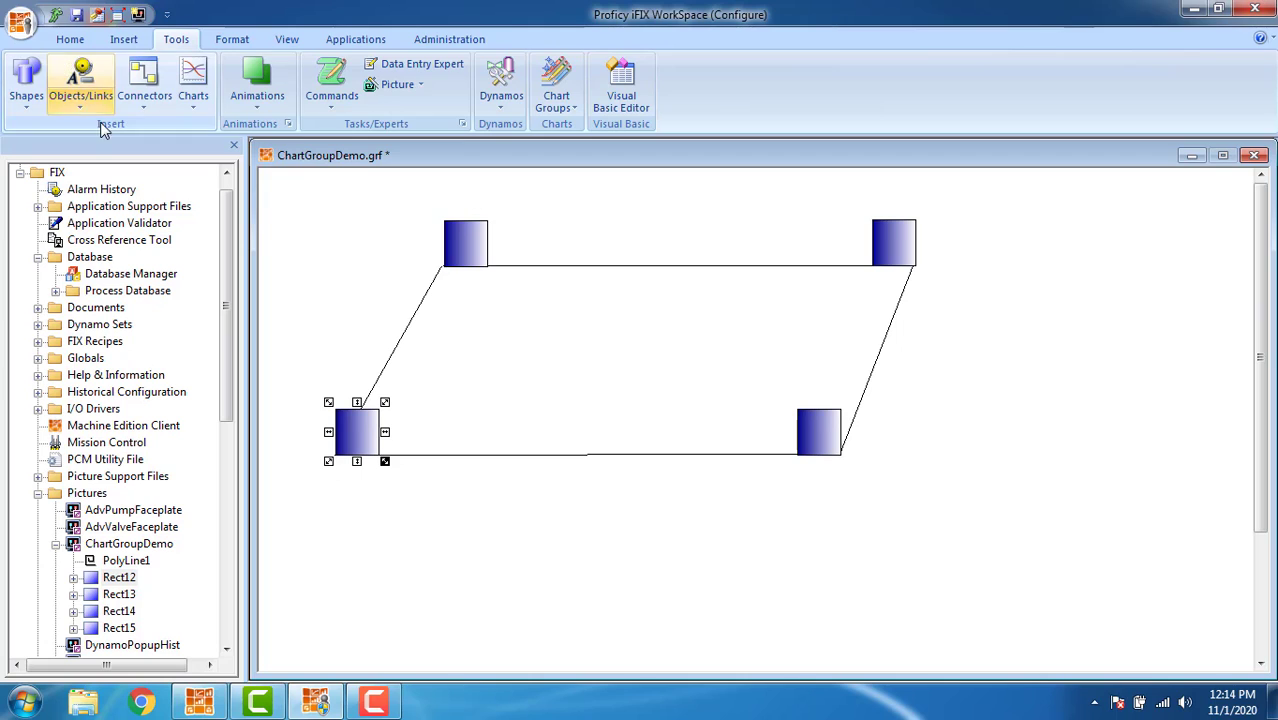
Test the squares in Run mode with Rect12's slider set to 0, then return to Configure mode.
click(56, 16)
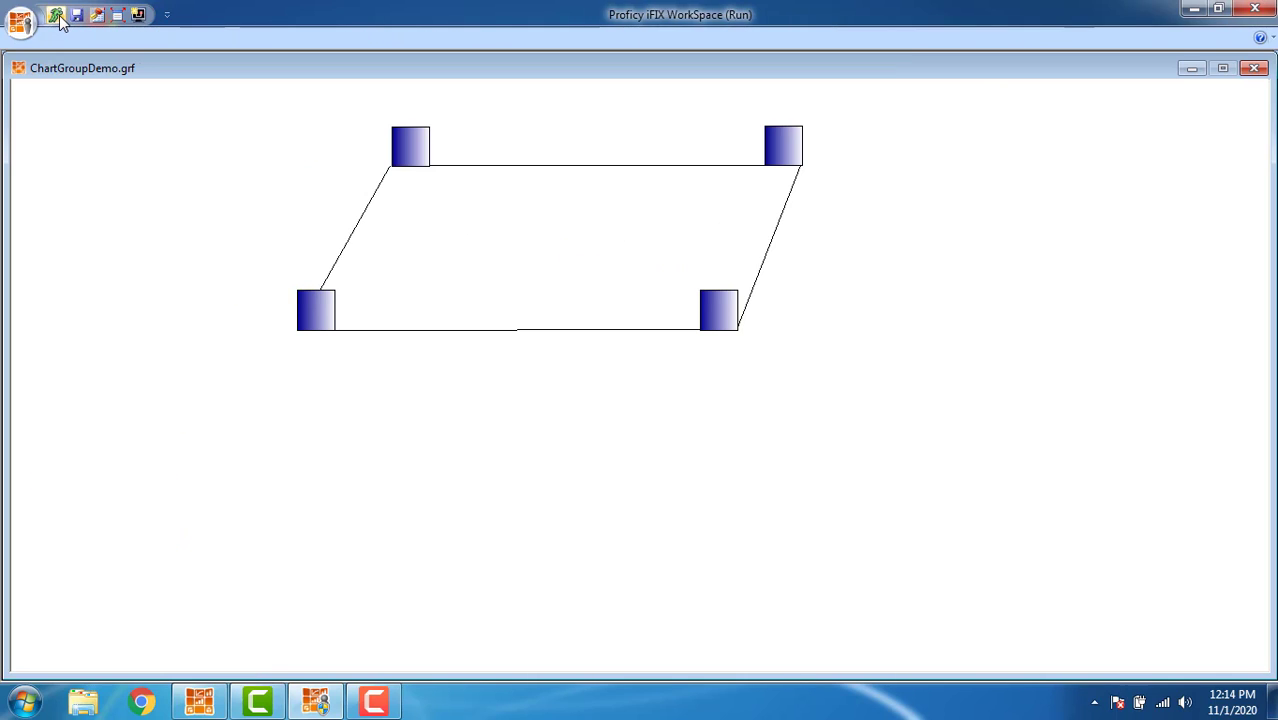
click(310, 327)
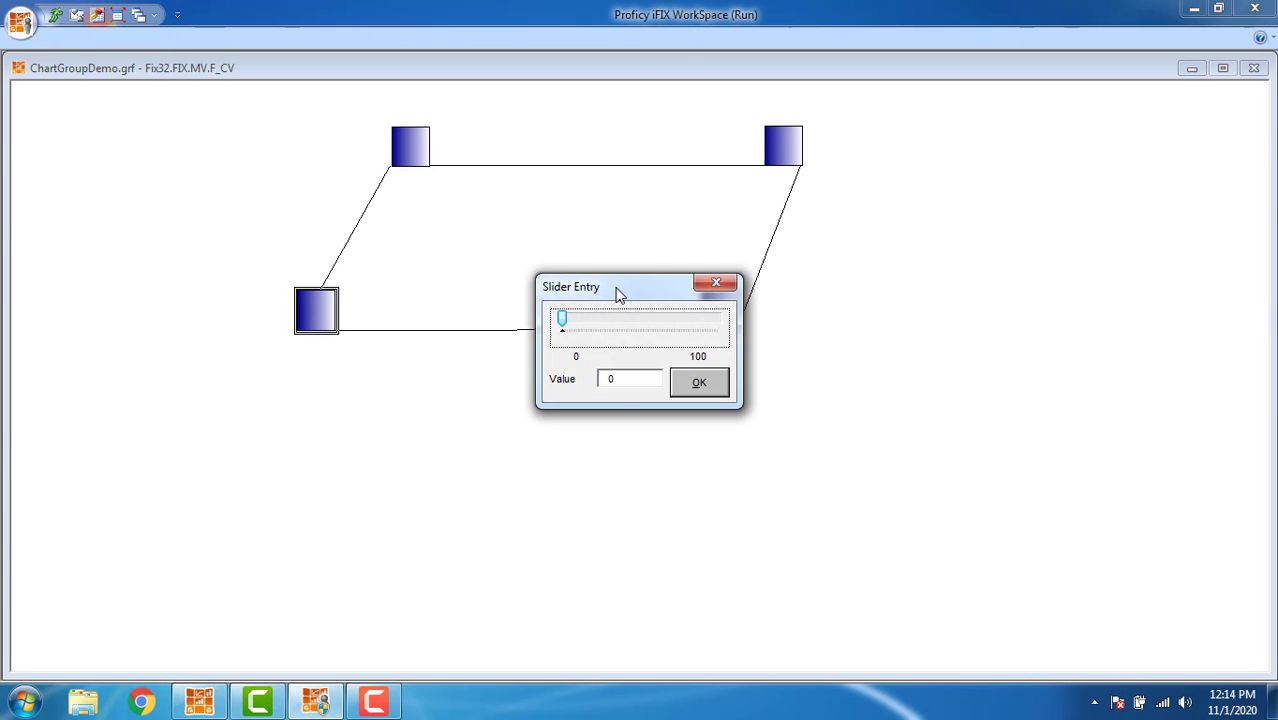
drag(616, 291, 610, 436)
drag(558, 468, 552, 442)
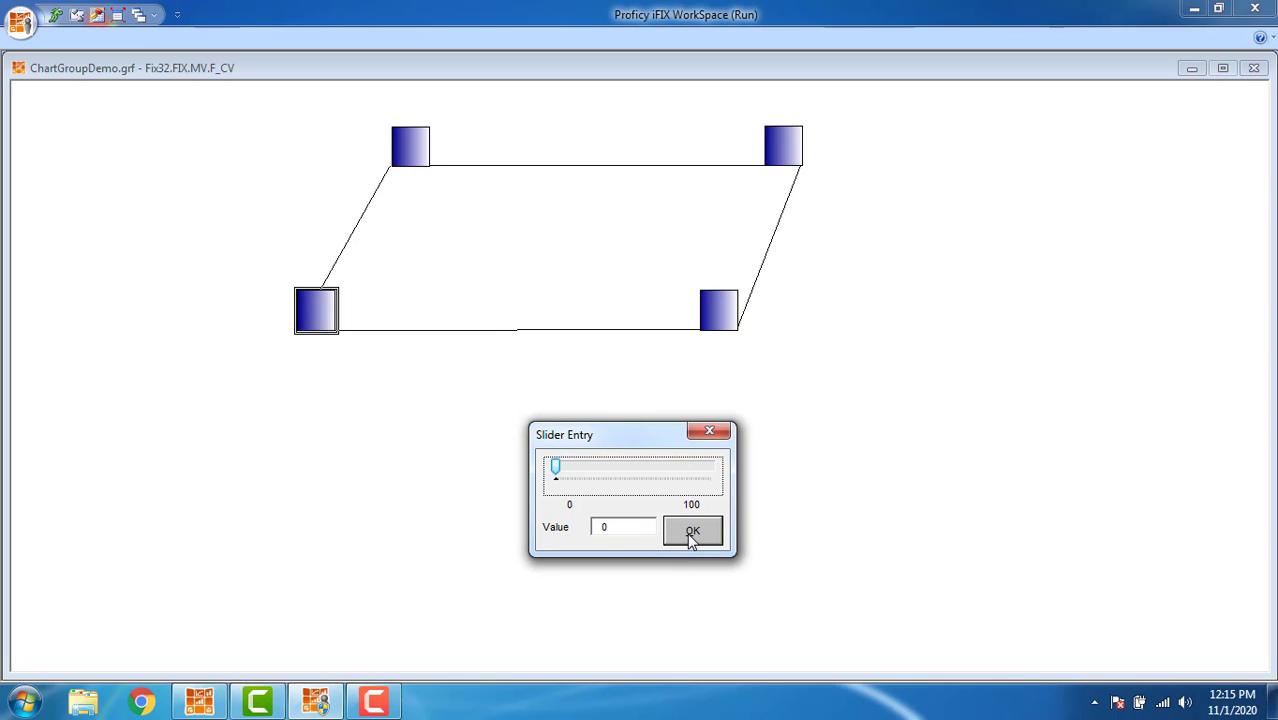
click(688, 535)
click(55, 15)
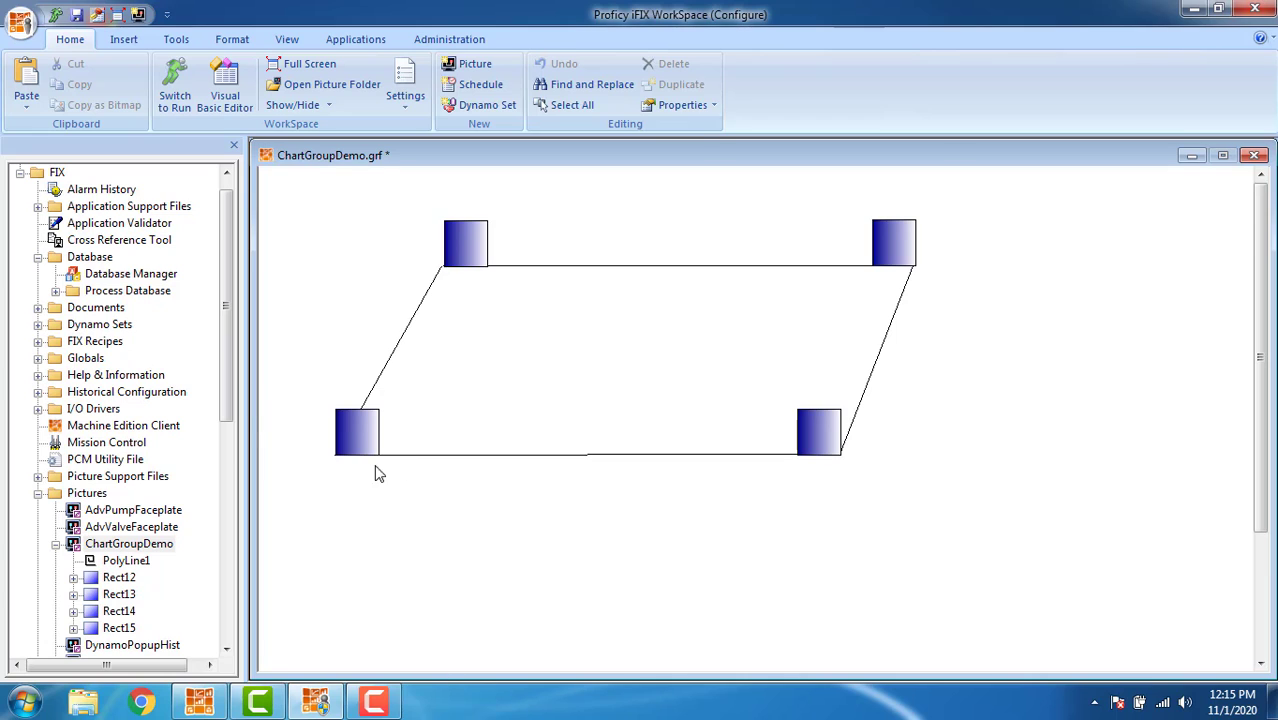
Animate Rect12's visibility with Fix32.FIX.MV.F_CV as the data source.
double_click(361, 433)
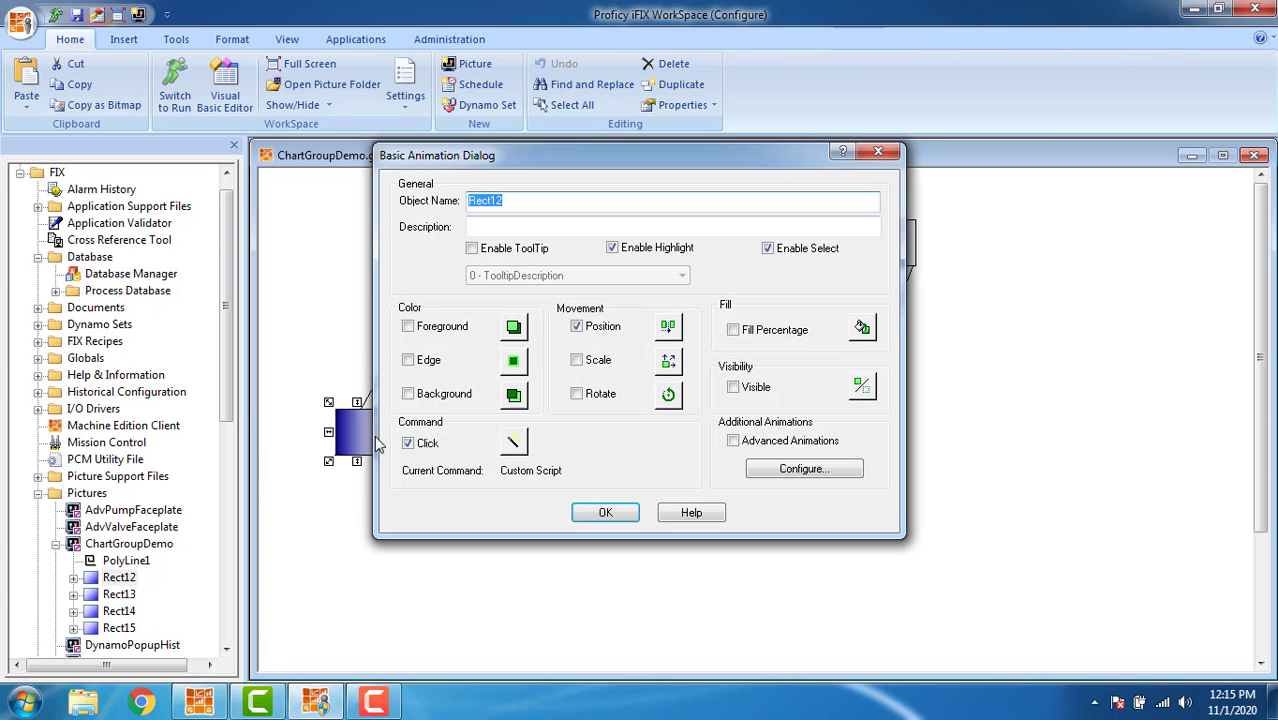
click(803, 470)
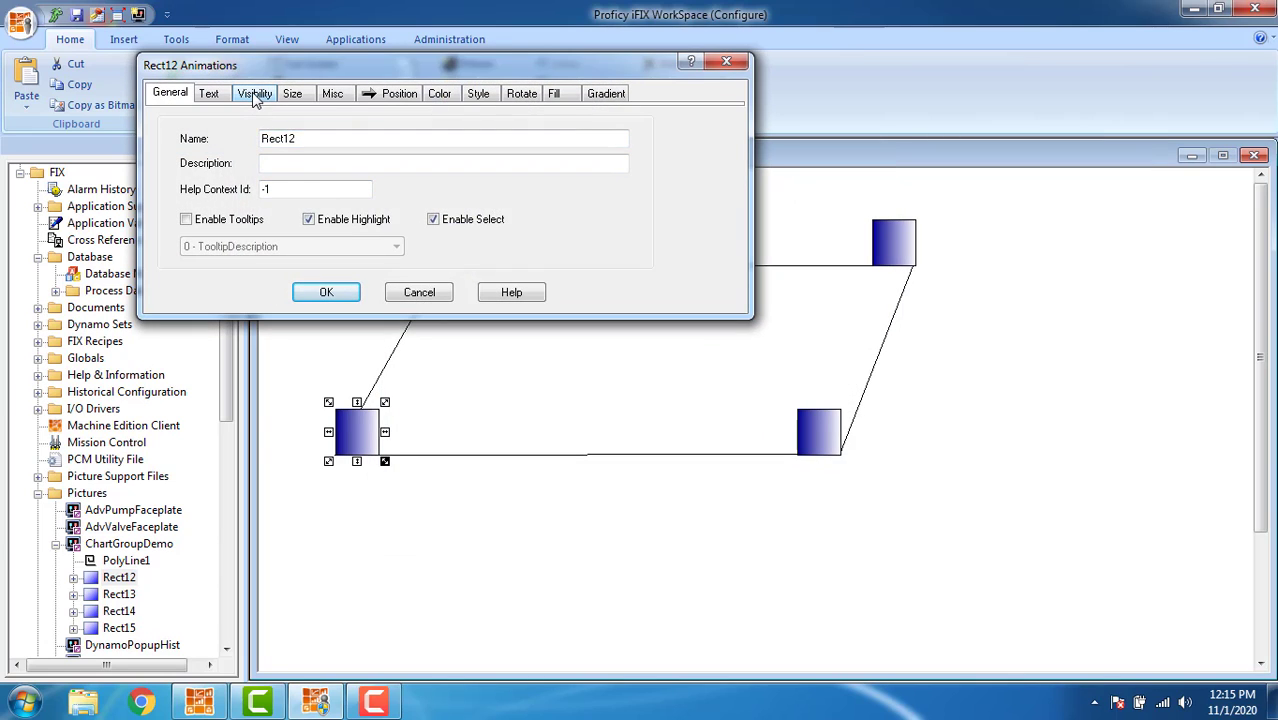
click(255, 95)
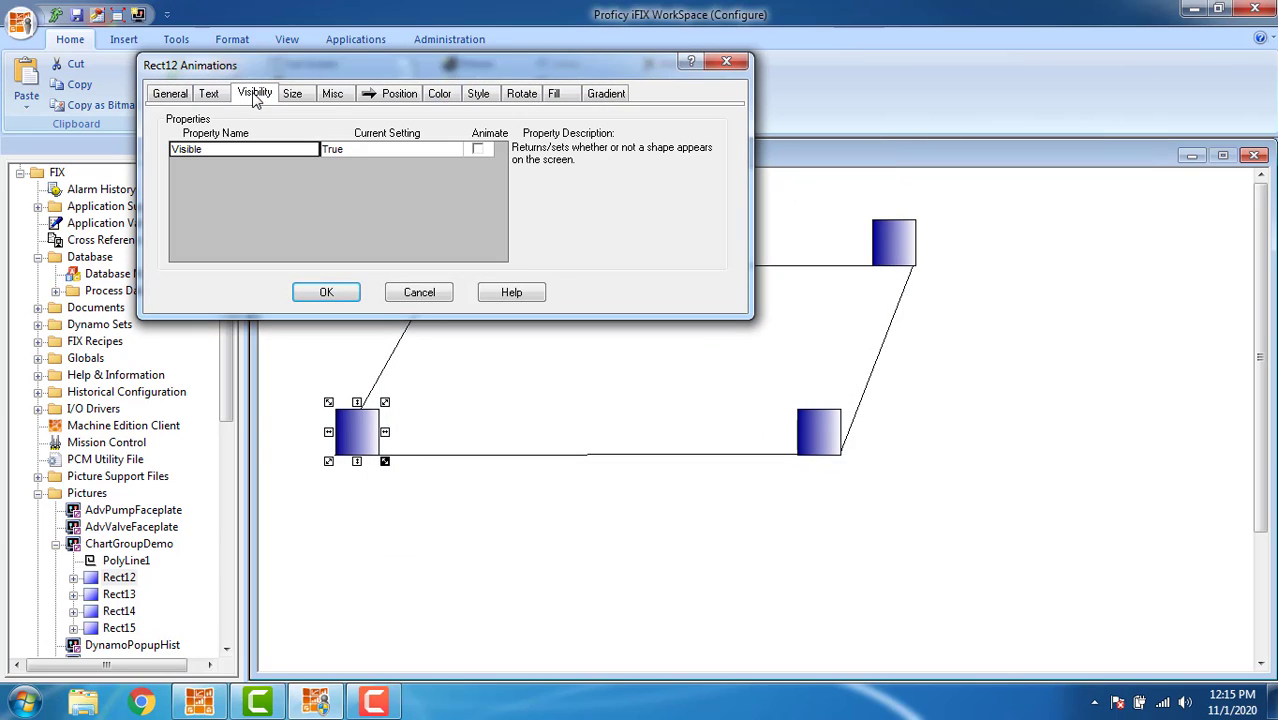
click(478, 150)
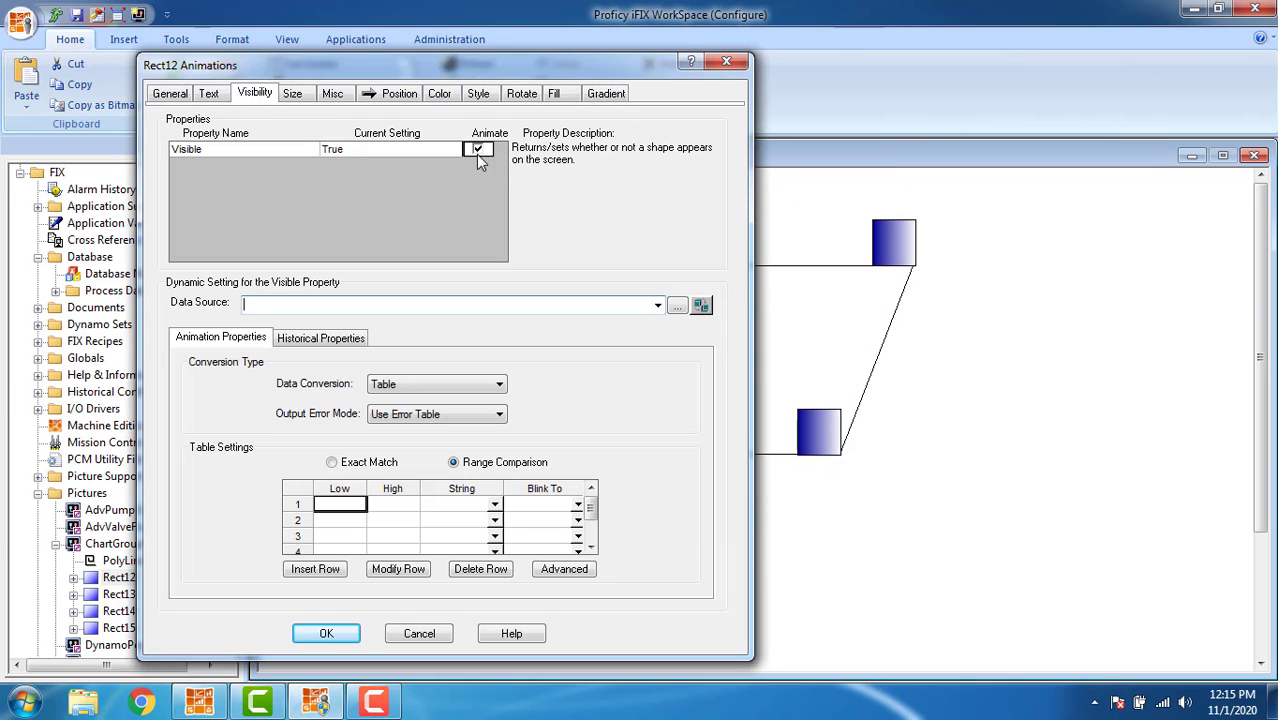
click(677, 306)
click(145, 172)
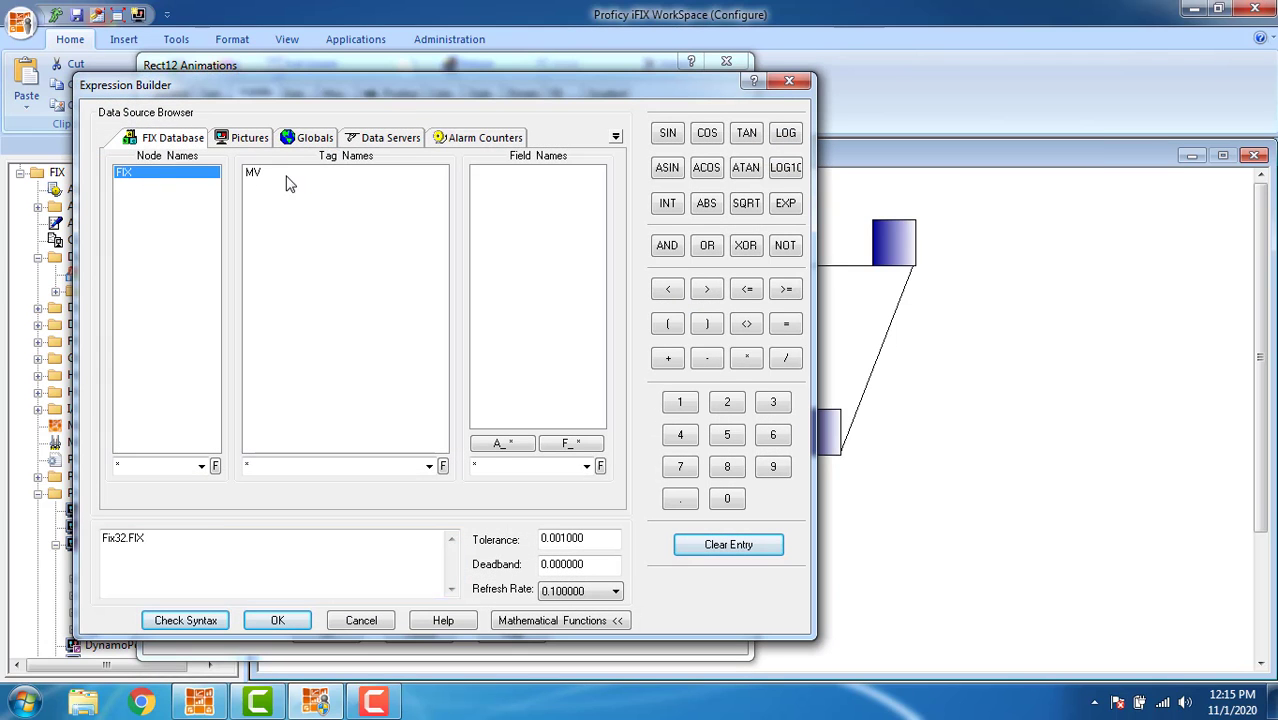
click(262, 173)
click(570, 443)
click(490, 269)
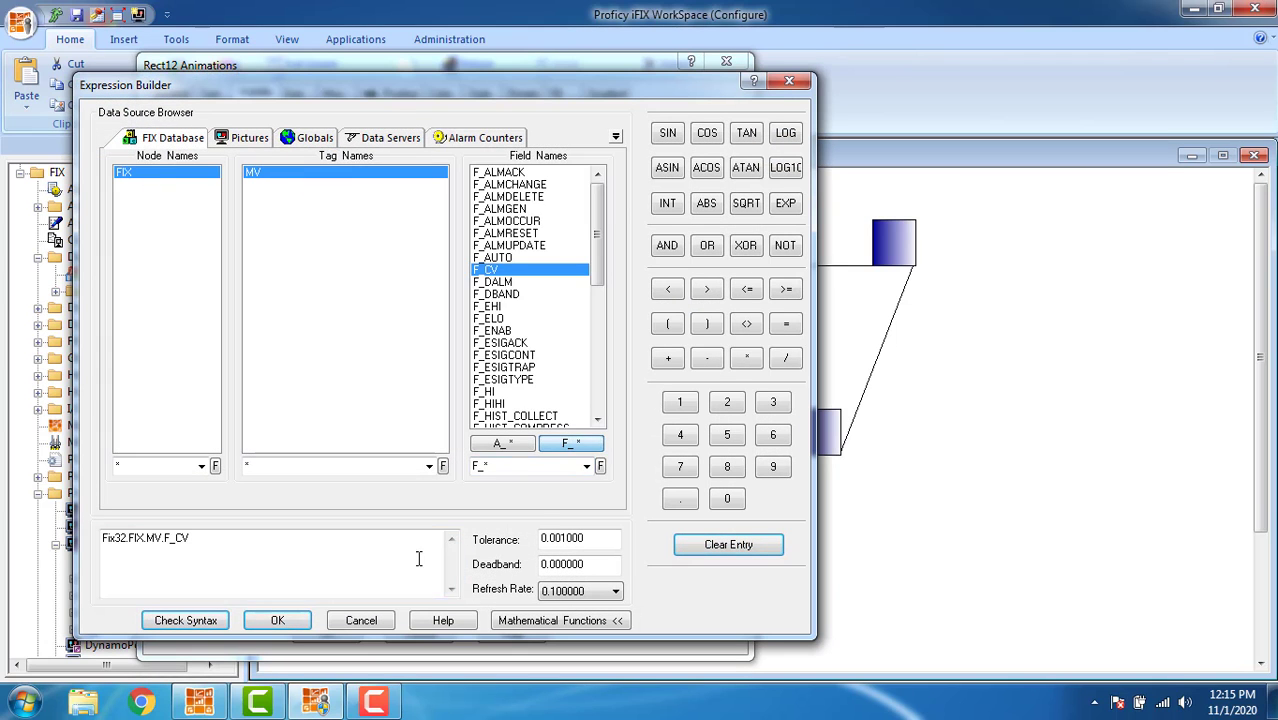
click(278, 620)
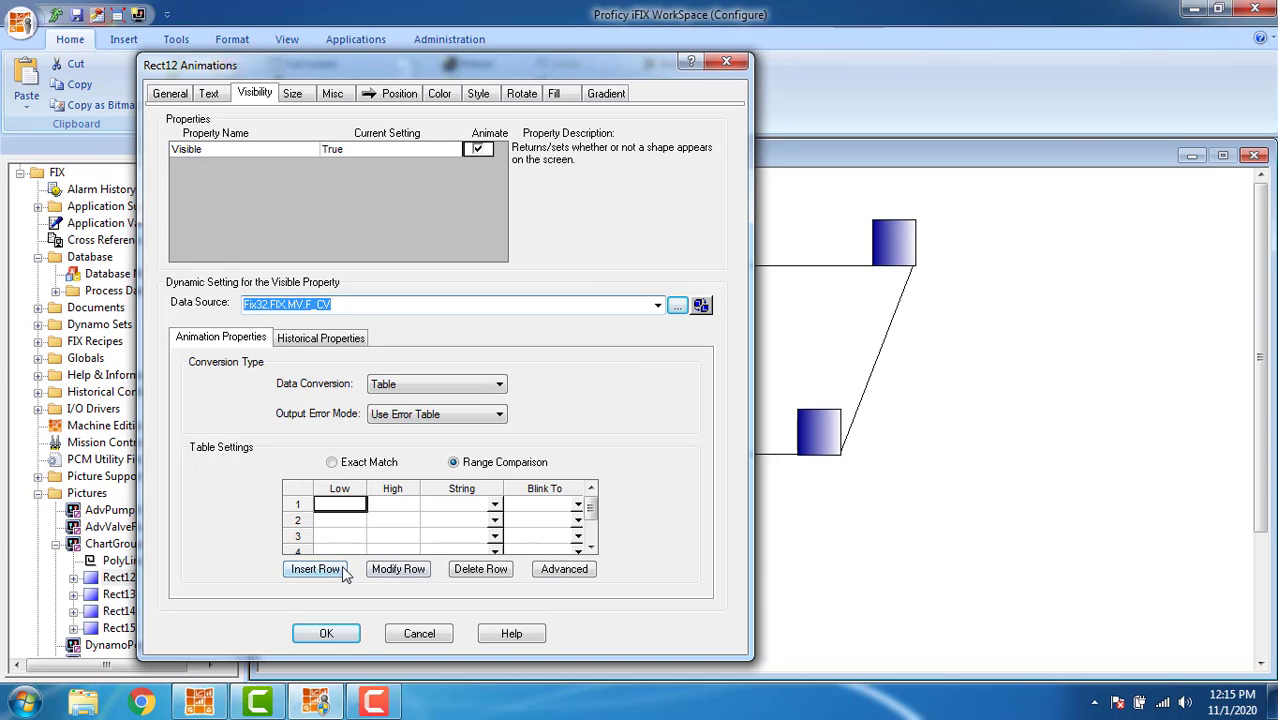
Delete four extra range rows and set the error mode to Use Current Output.
click(480, 569)
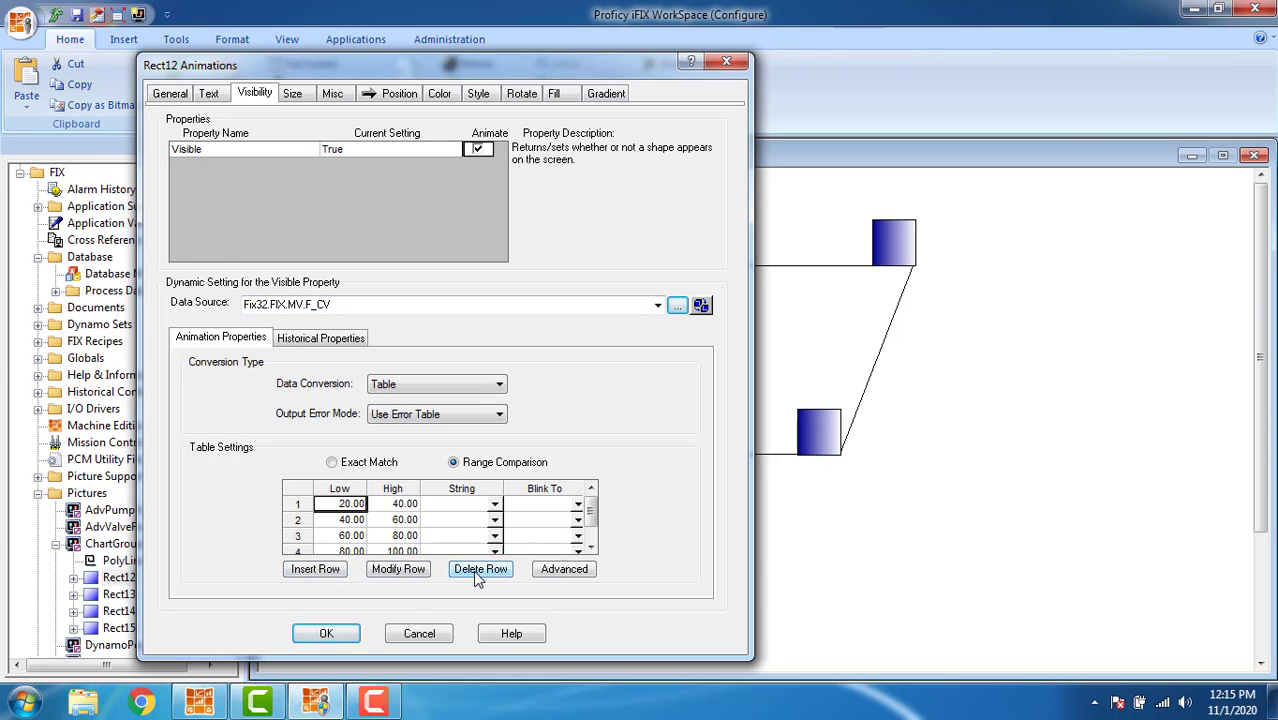
click(480, 569)
click(480, 569)
click(480, 569)
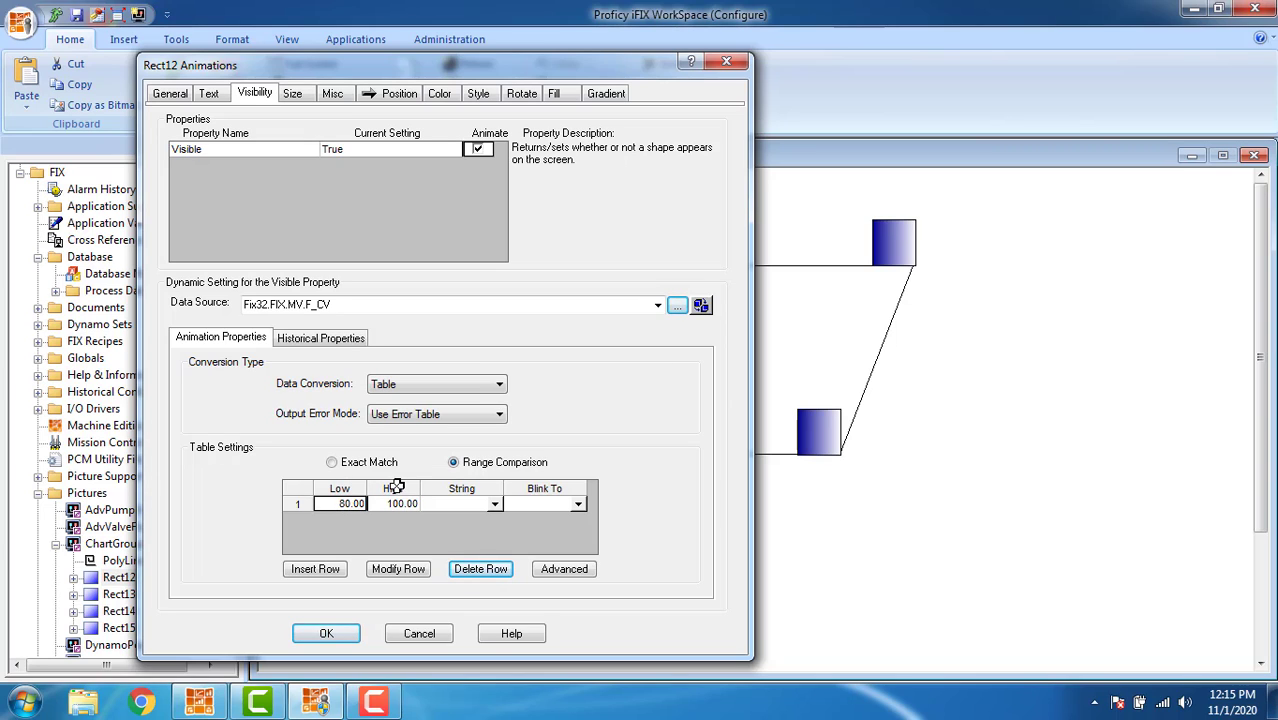
click(487, 420)
click(474, 432)
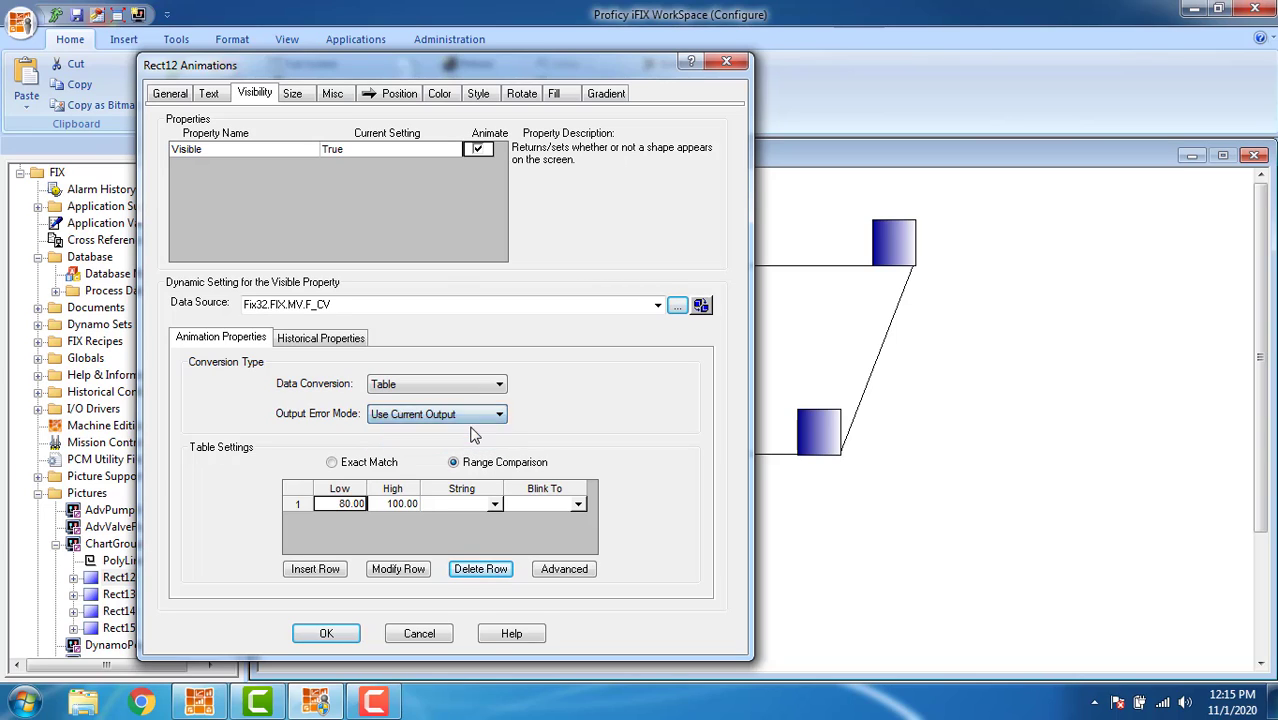
Set the remaining range row to 0–25 with output True and apply the animation.
double_click(350, 503)
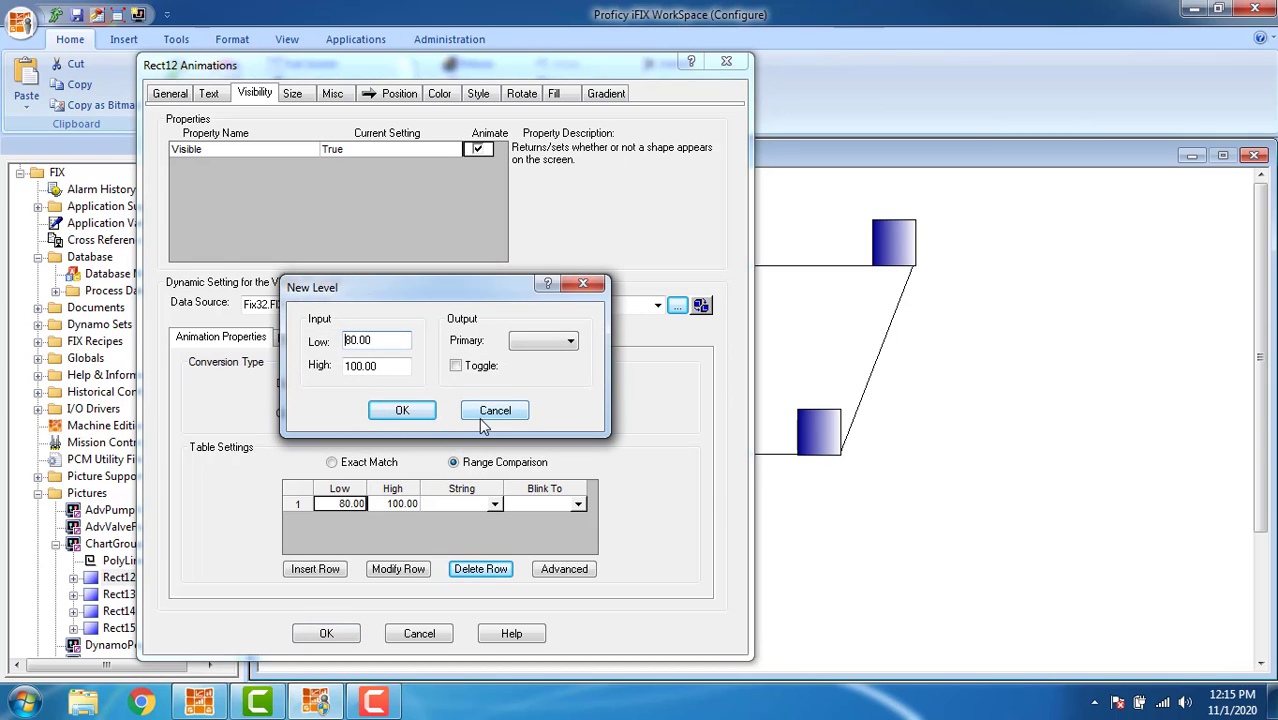
text(0)
key(shift+Home)
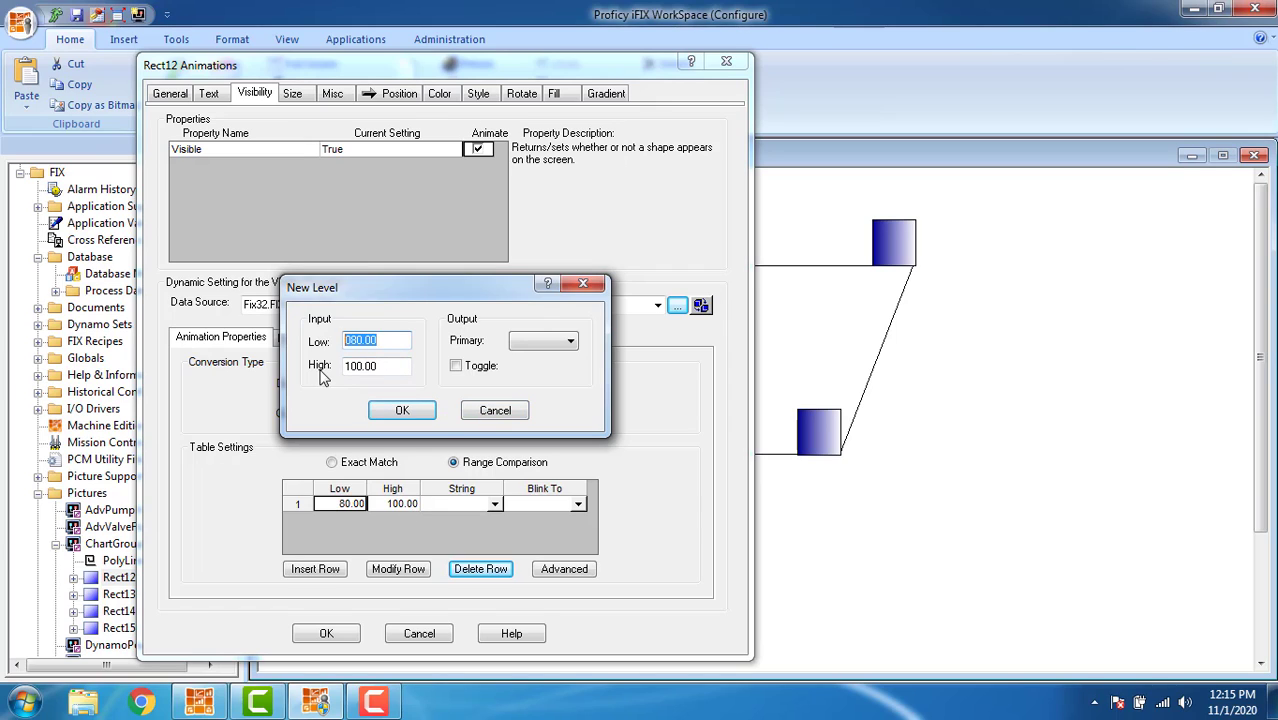
text(0)
key(Tab)
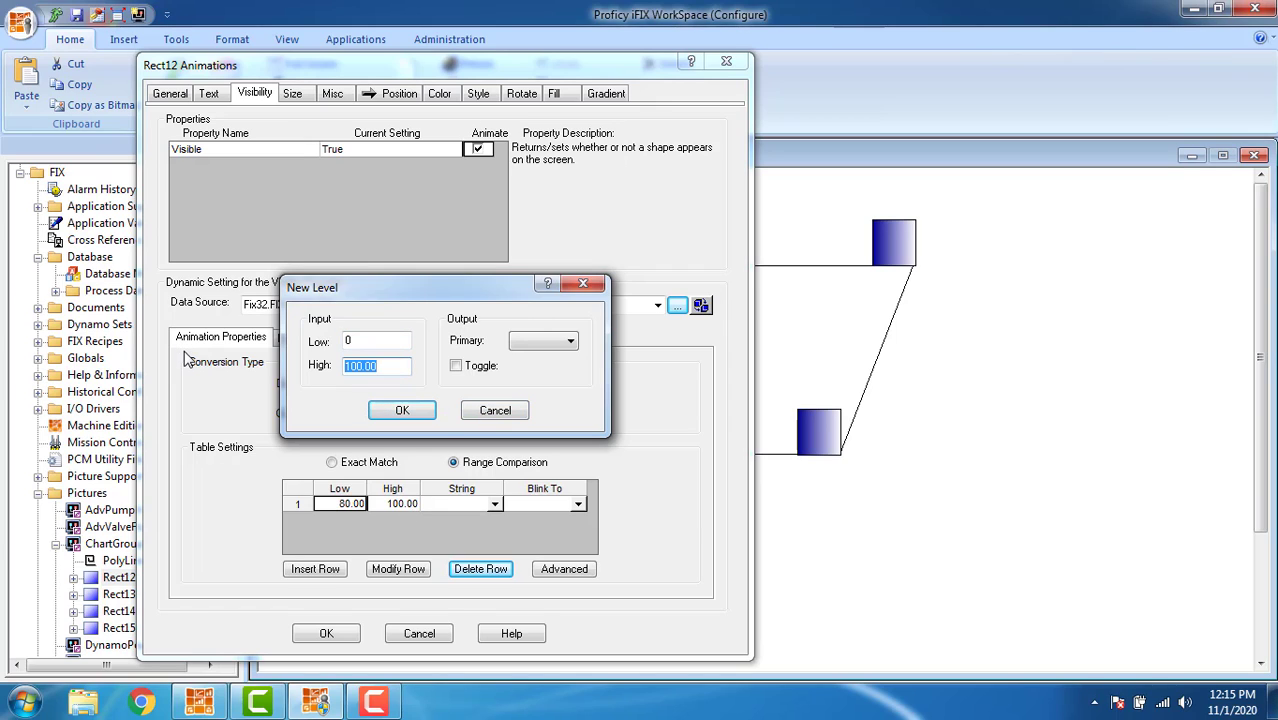
text(25)
click(405, 412)
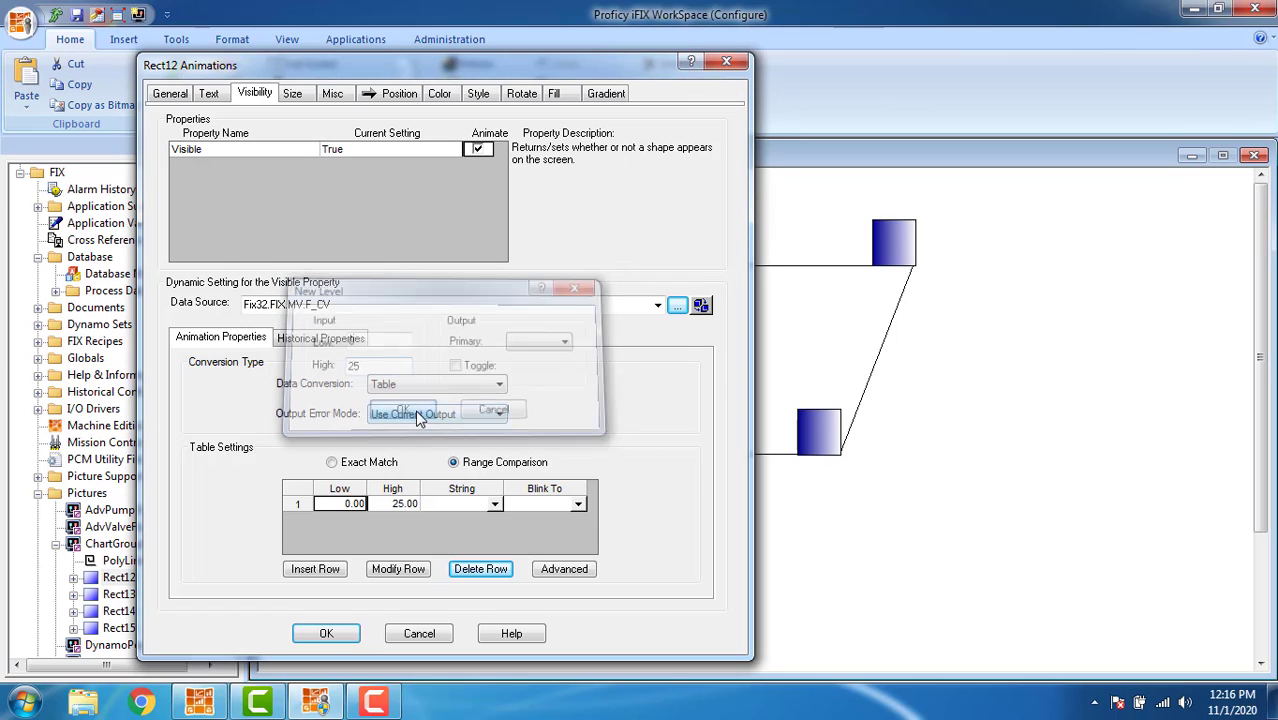
click(494, 510)
click(495, 504)
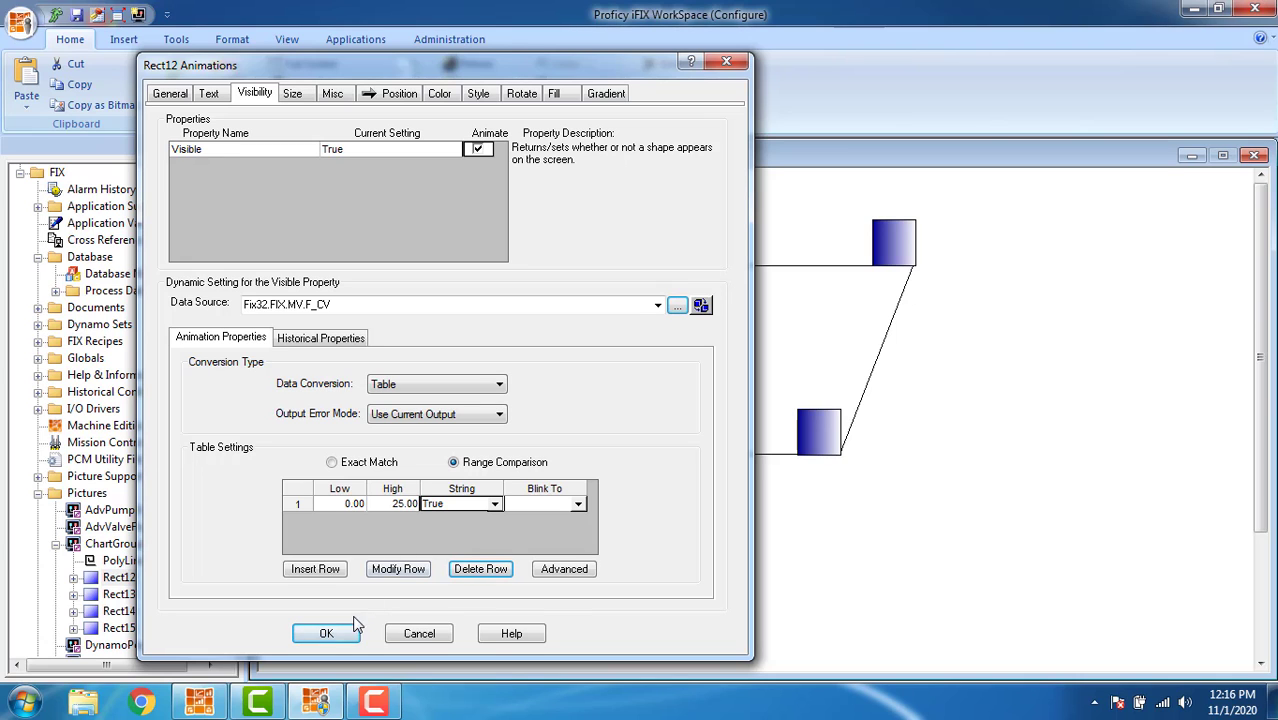
click(327, 634)
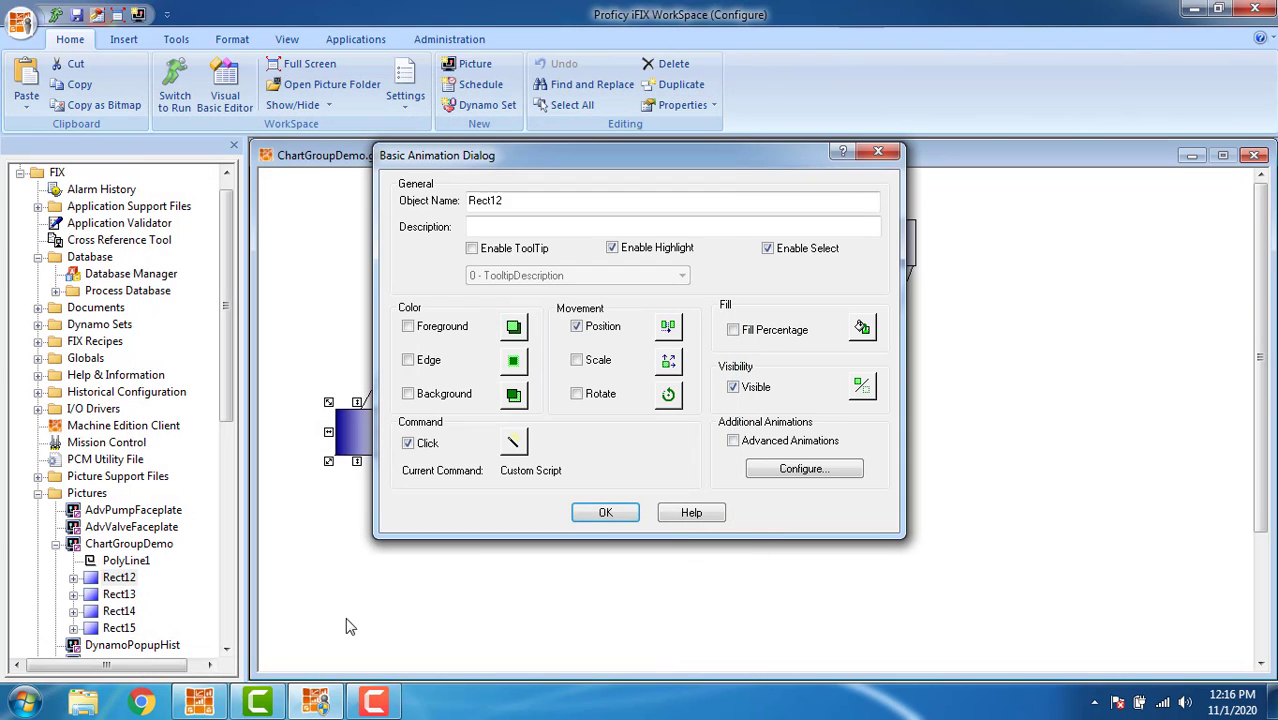
click(605, 512)
click(827, 428)
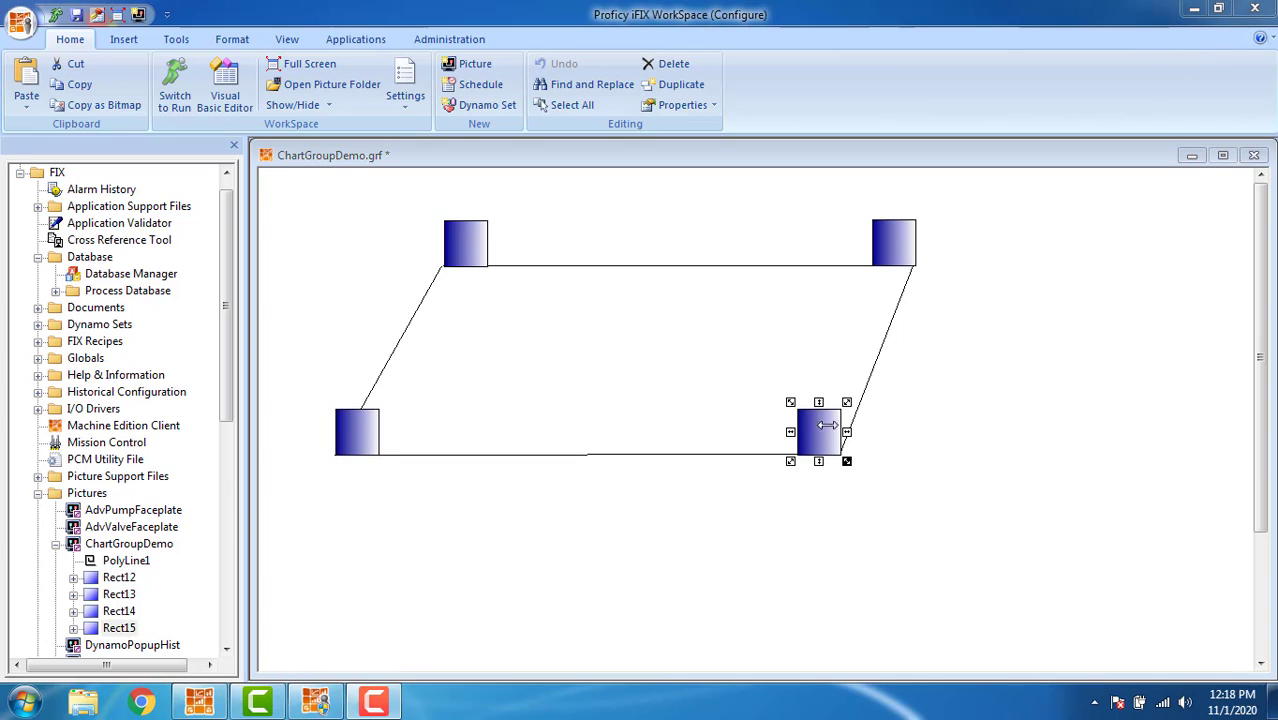
Animate Rect15's visibility with Fix32.FIX.MV.F_CV as the data source.
double_click(818, 427)
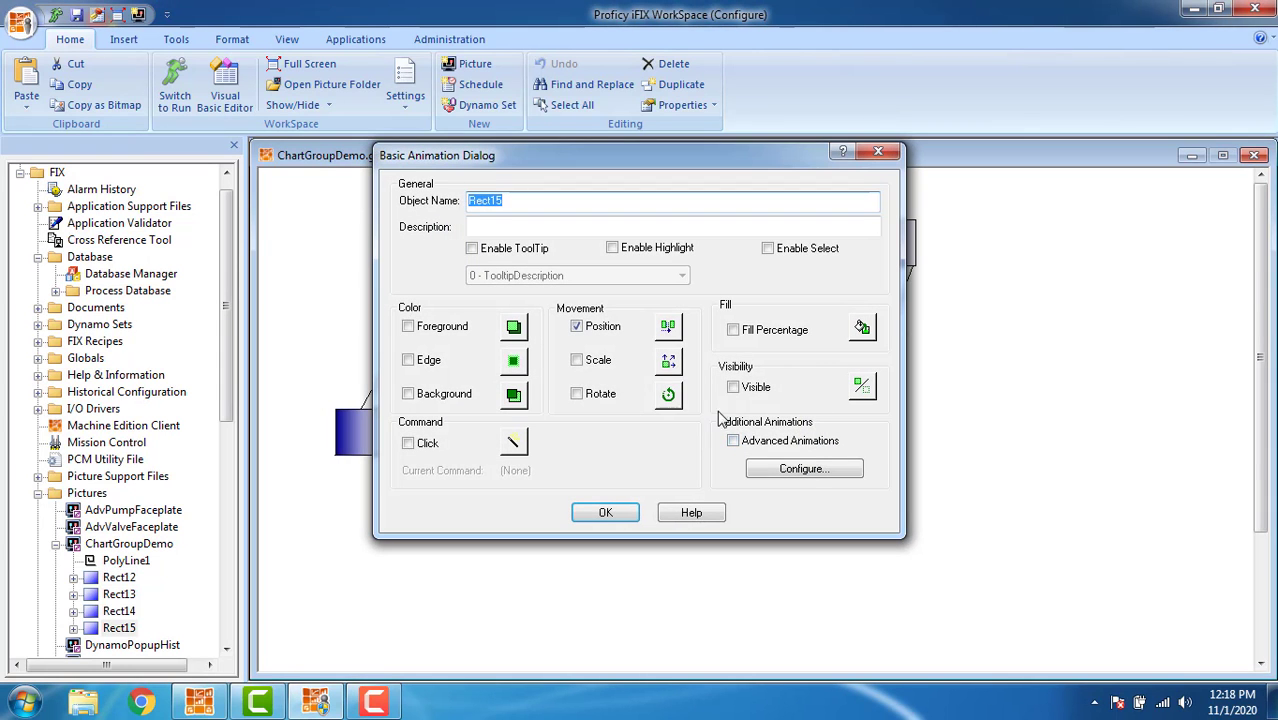
click(805, 469)
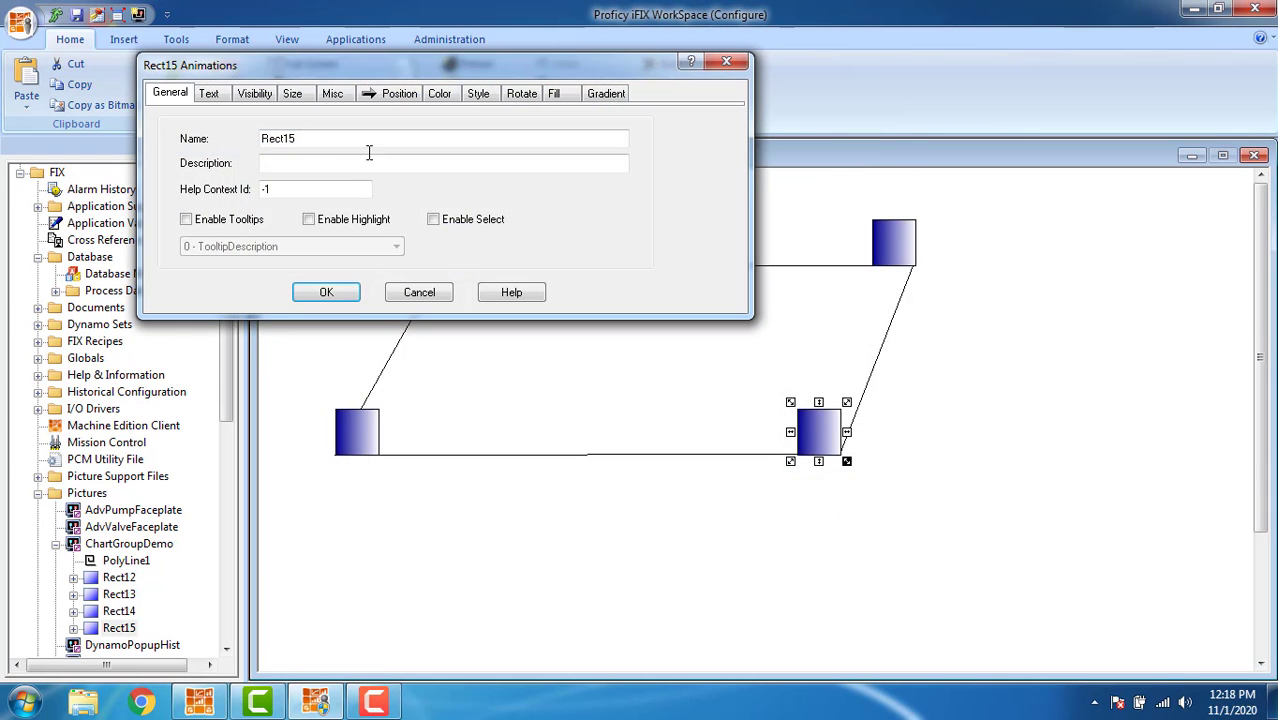
click(254, 93)
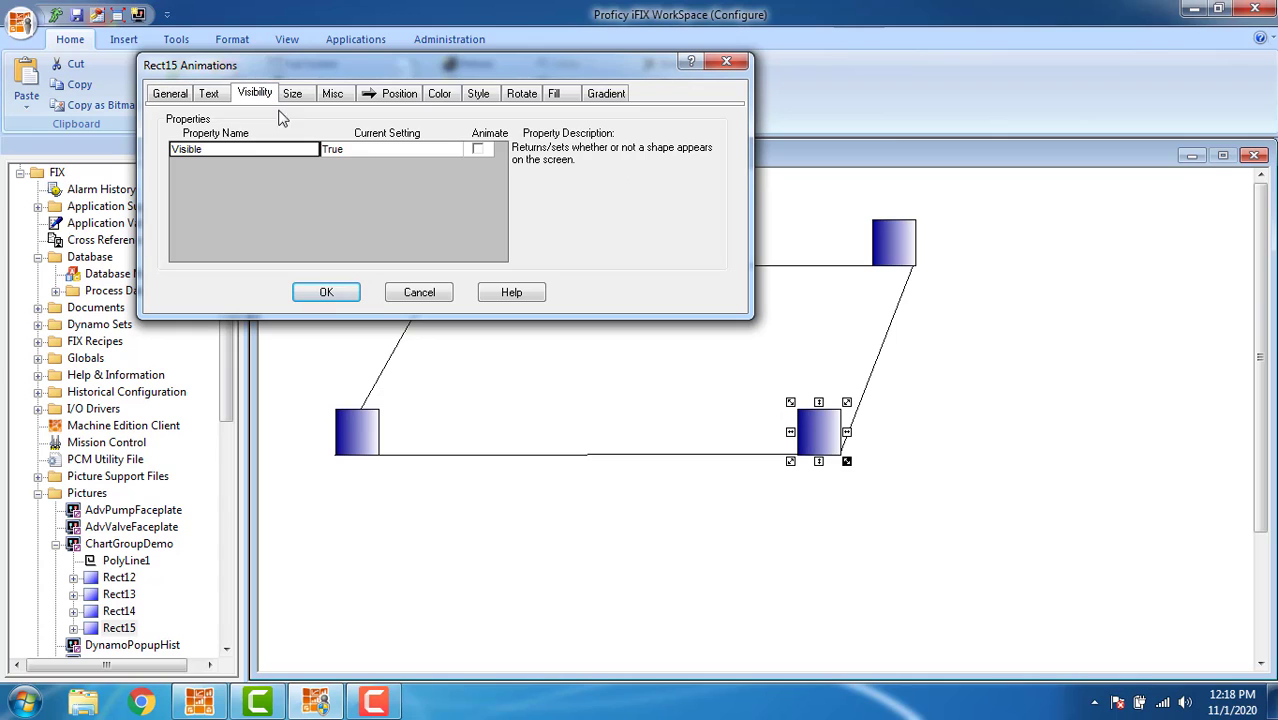
click(479, 149)
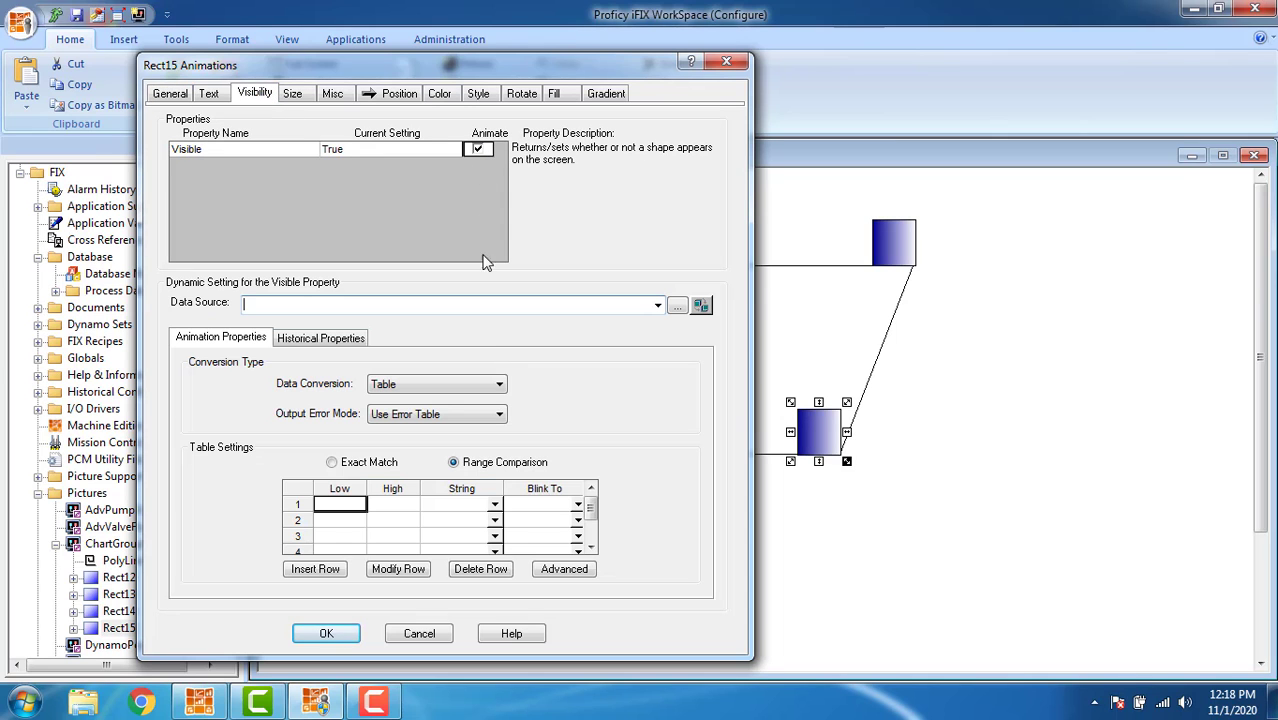
click(677, 306)
click(177, 174)
click(258, 176)
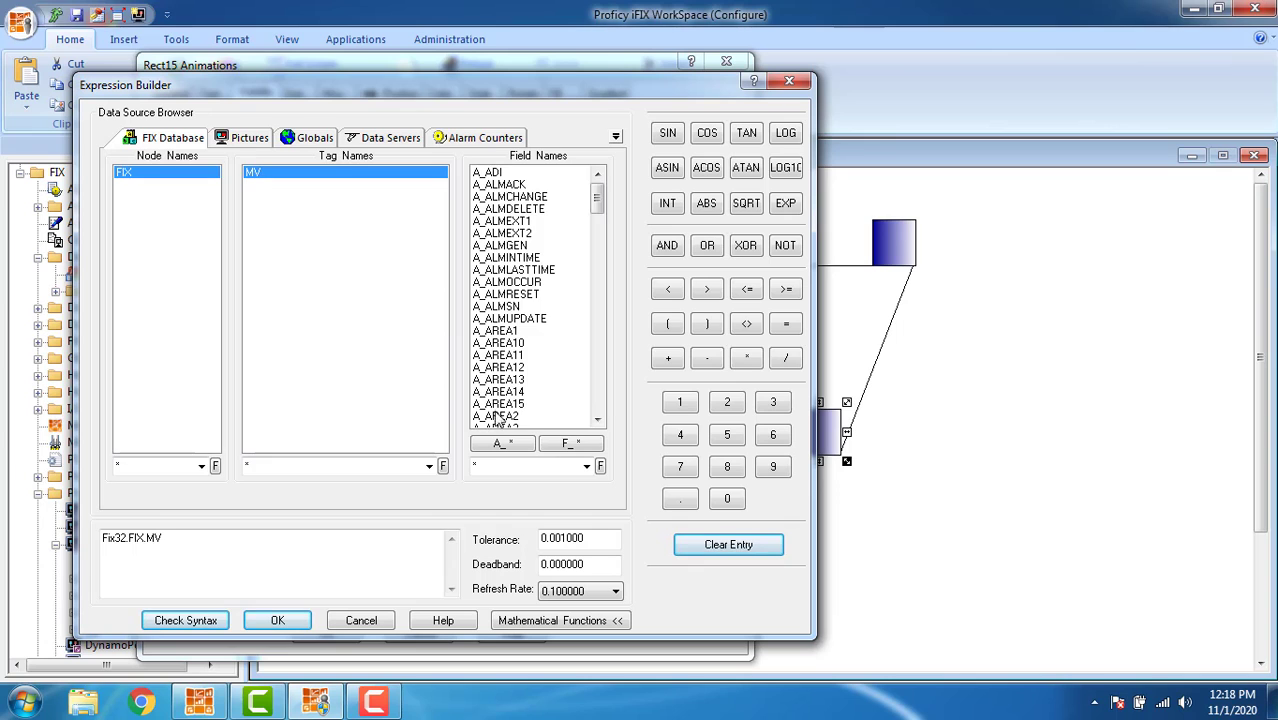
click(566, 443)
click(296, 628)
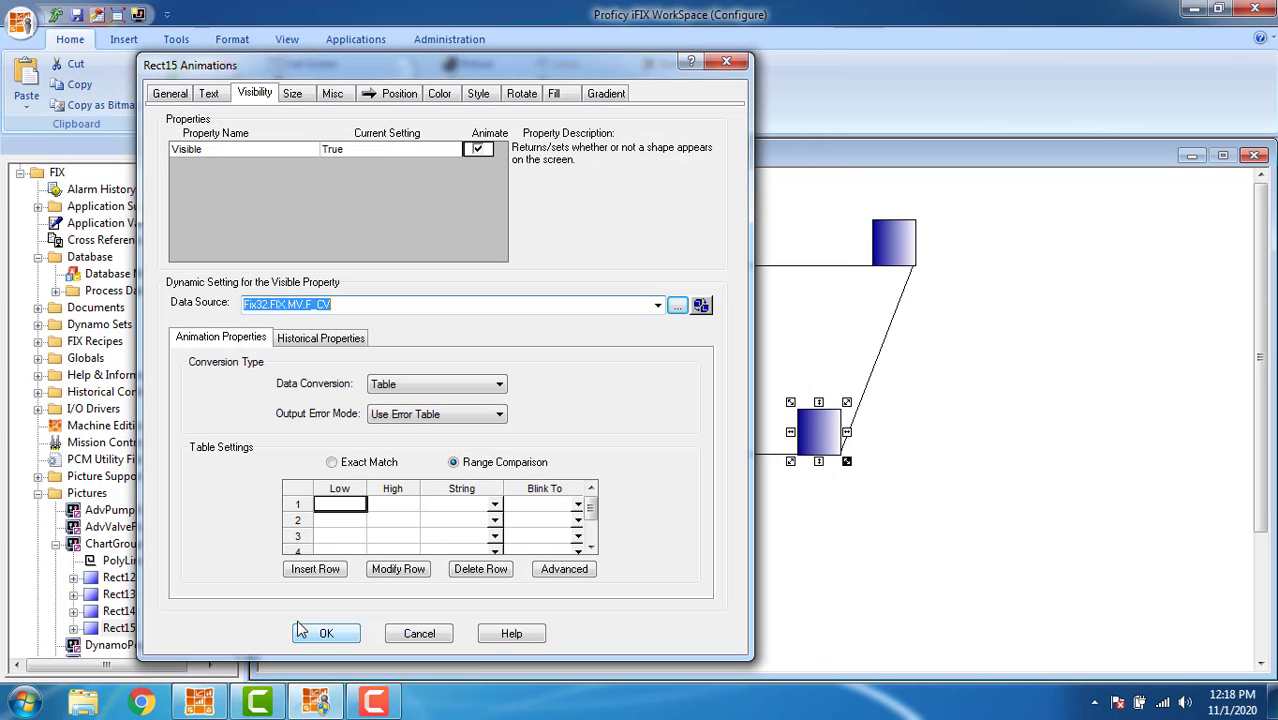
Set the error mode to Use Current Output and delete three extra range rows.
click(484, 414)
click(412, 428)
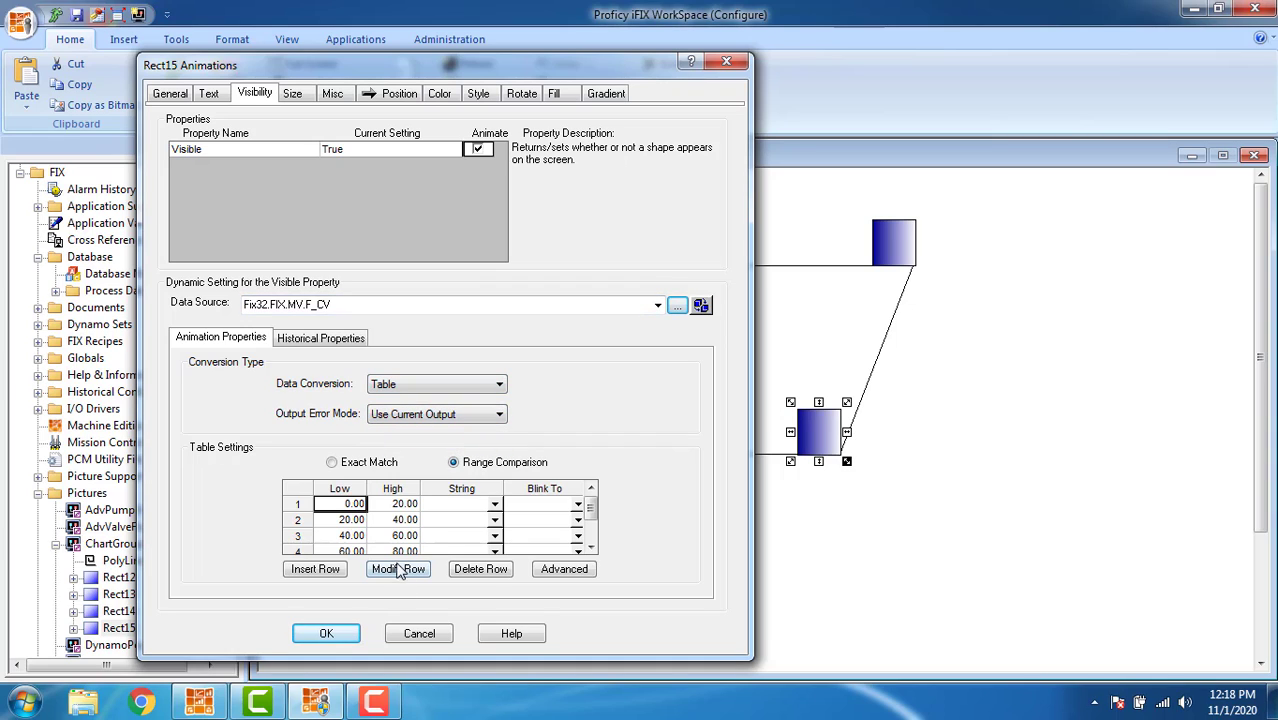
click(334, 550)
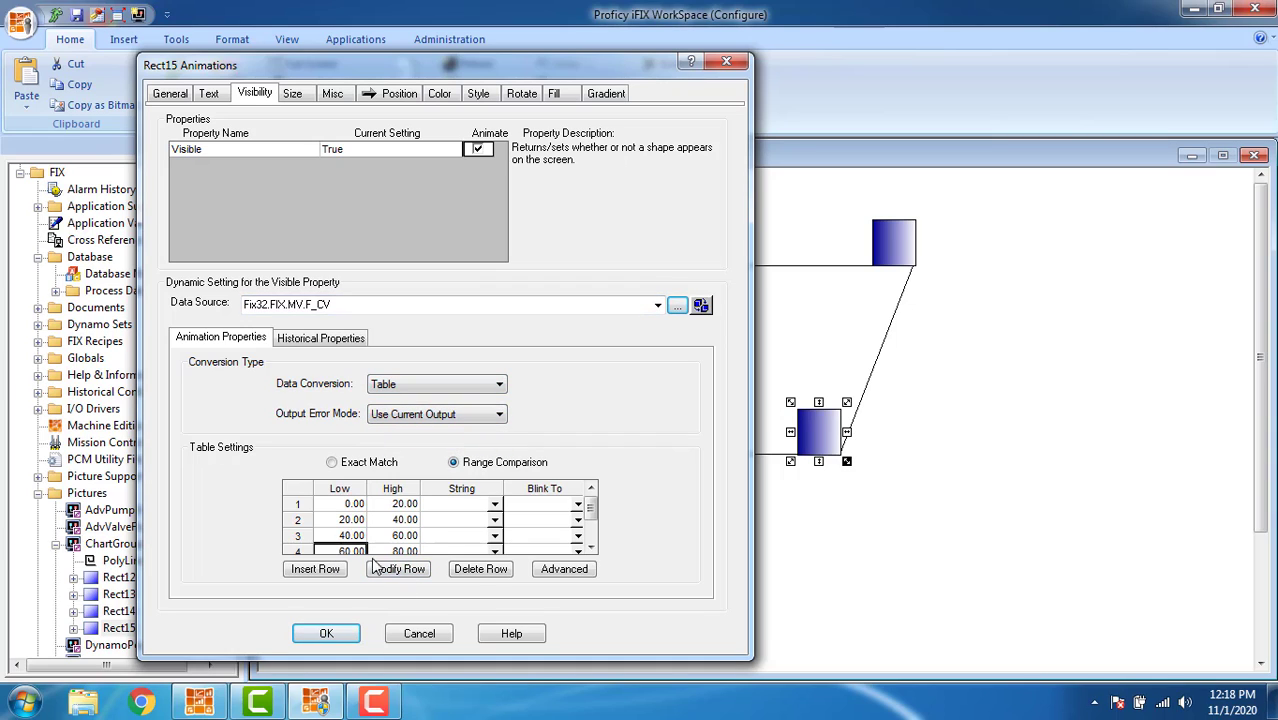
click(482, 569)
click(482, 569)
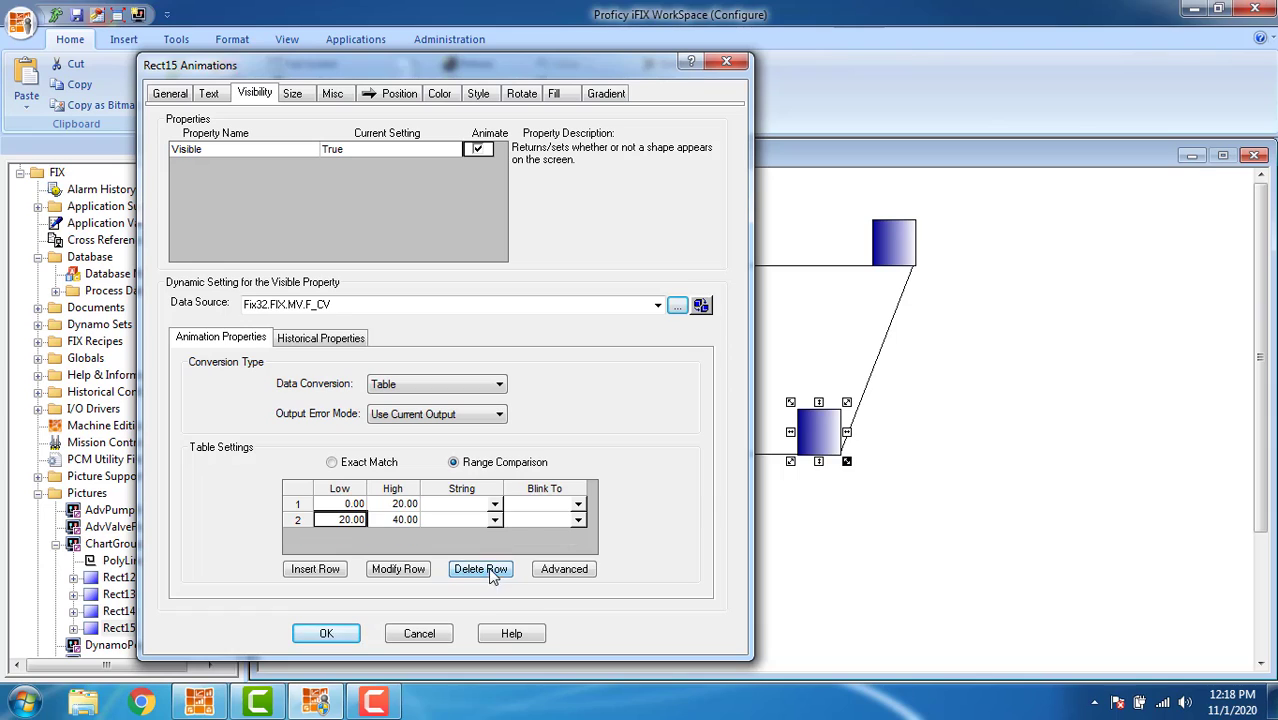
click(486, 568)
Set the remaining range row to 25–50 with output True and save the animation.
double_click(346, 503)
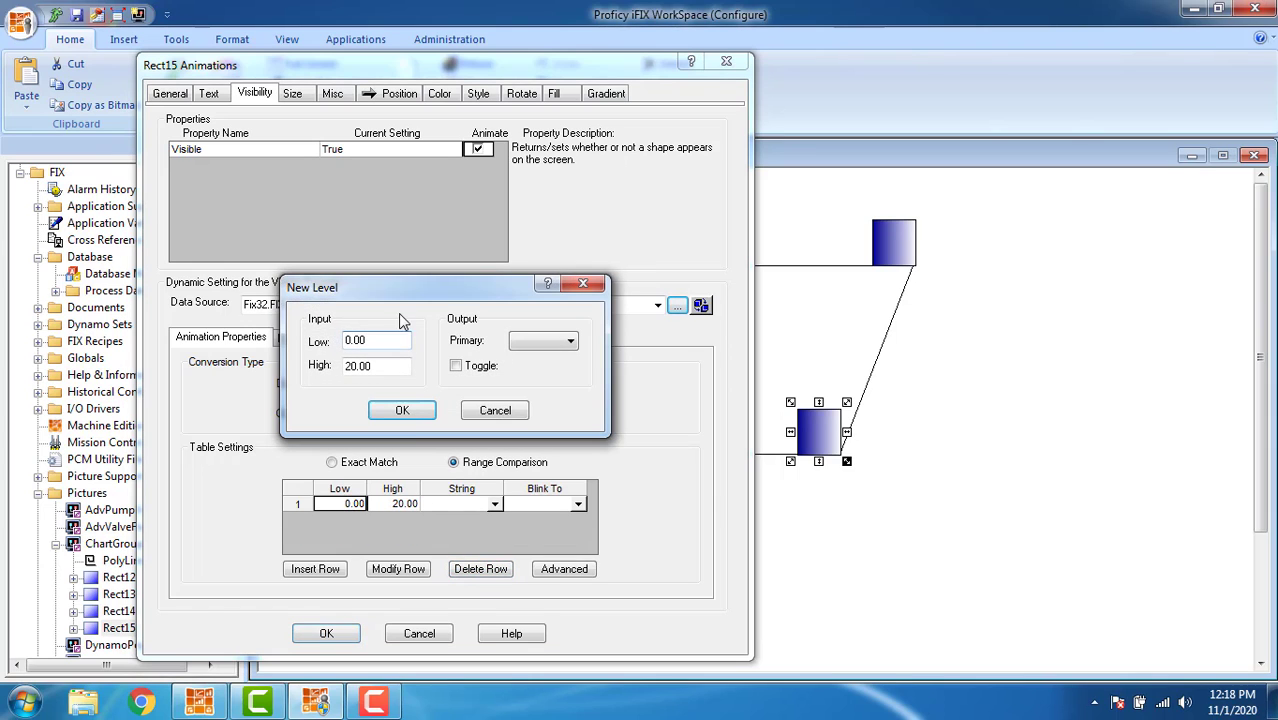
double_click(386, 338)
text(25)
key(Tab)
text(50)
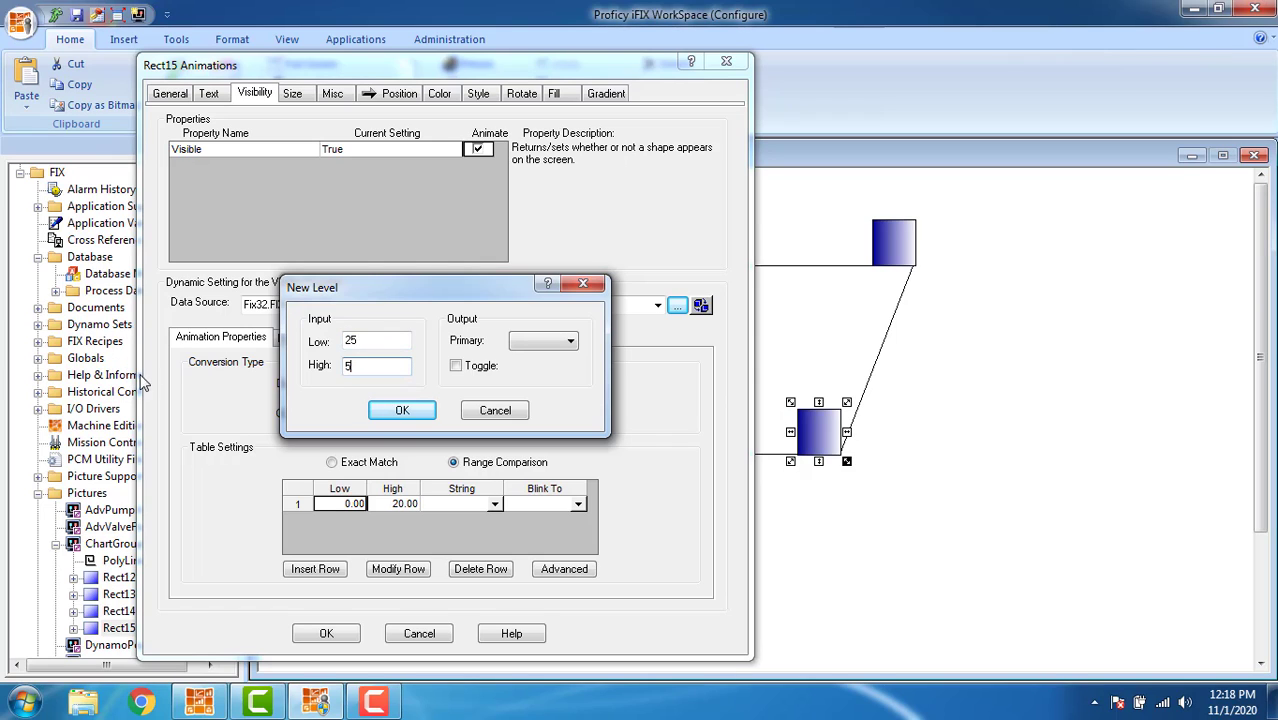
click(402, 411)
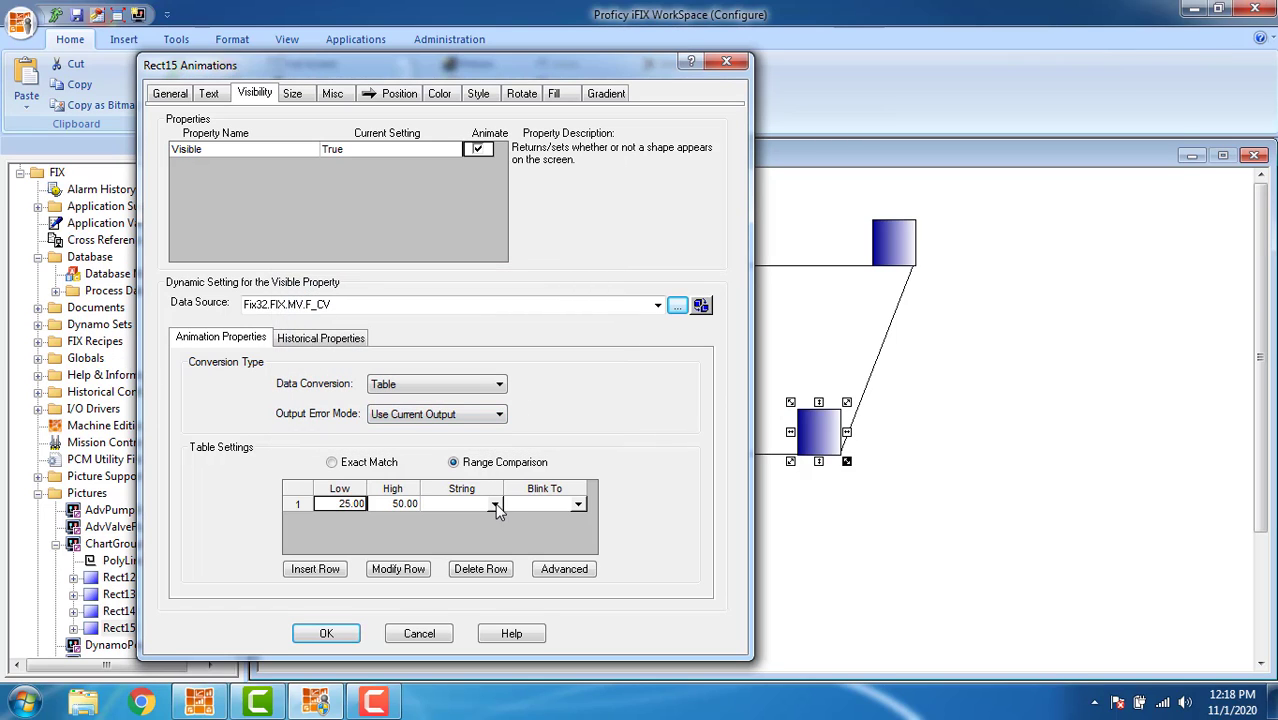
click(495, 504)
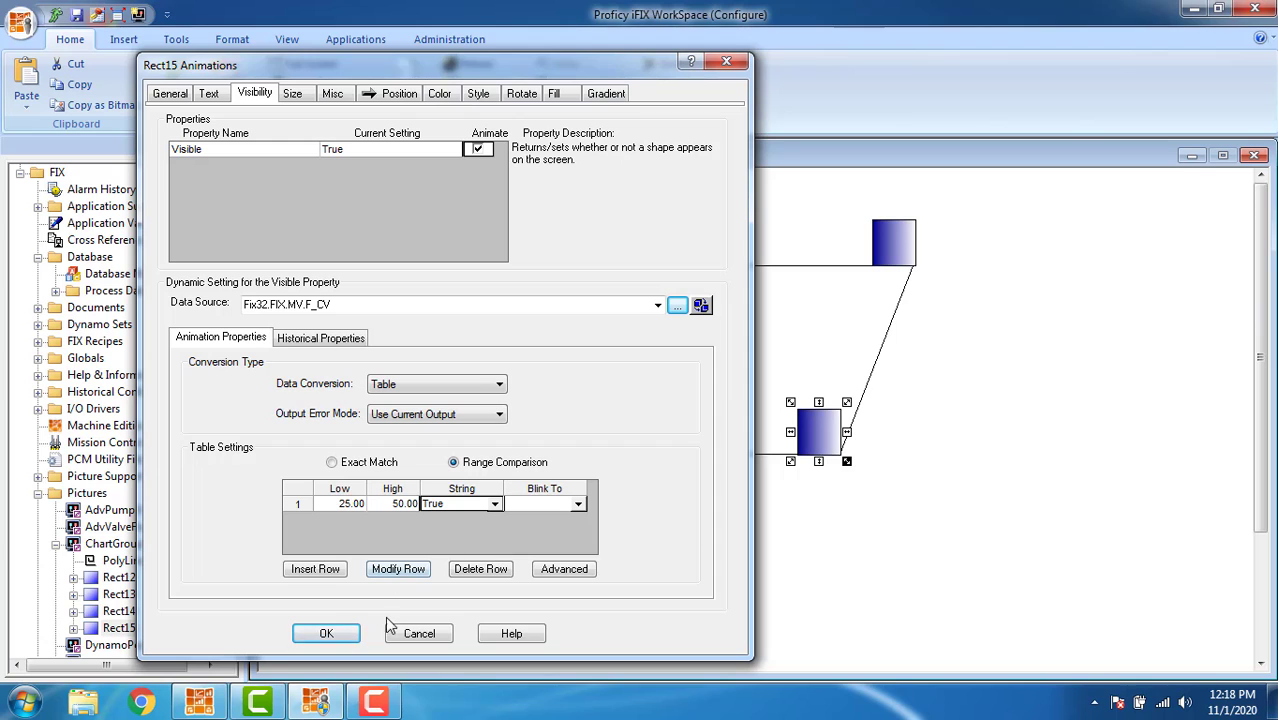
click(341, 637)
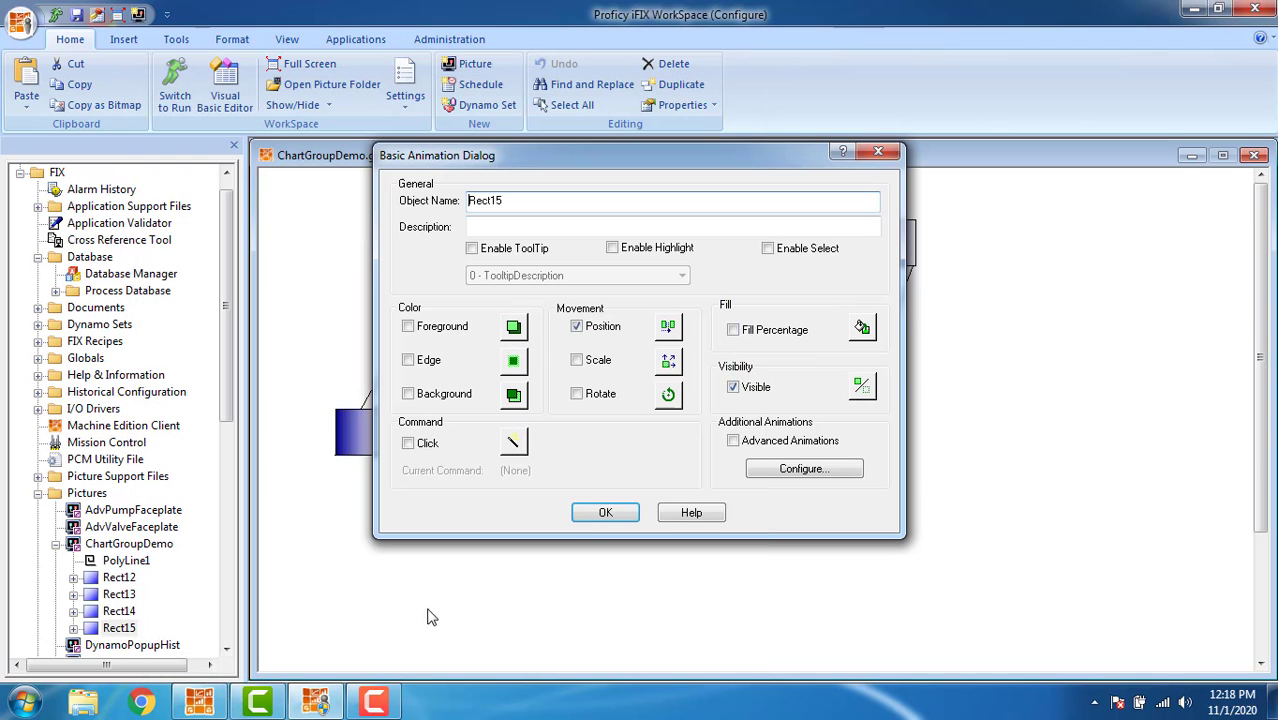
click(588, 527)
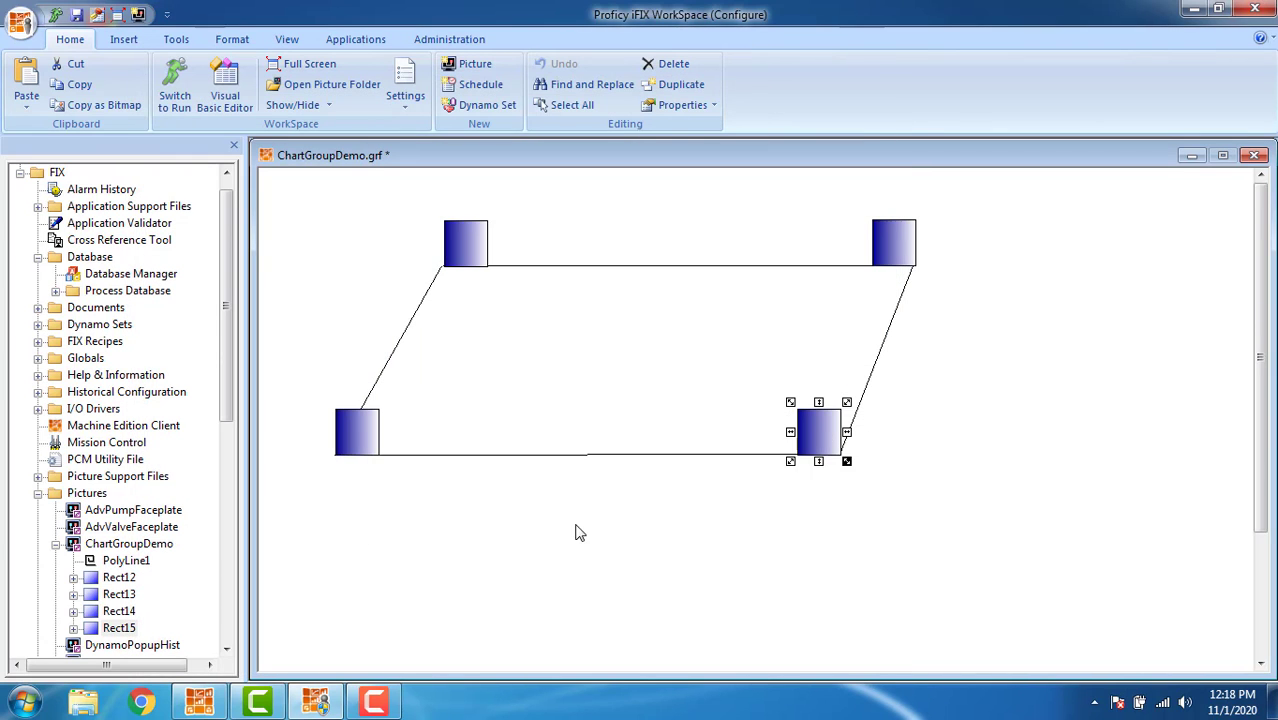
Animate Rect14's Visible property with Fix32.FIX.MV.F_CV as the data source.
double_click(892, 243)
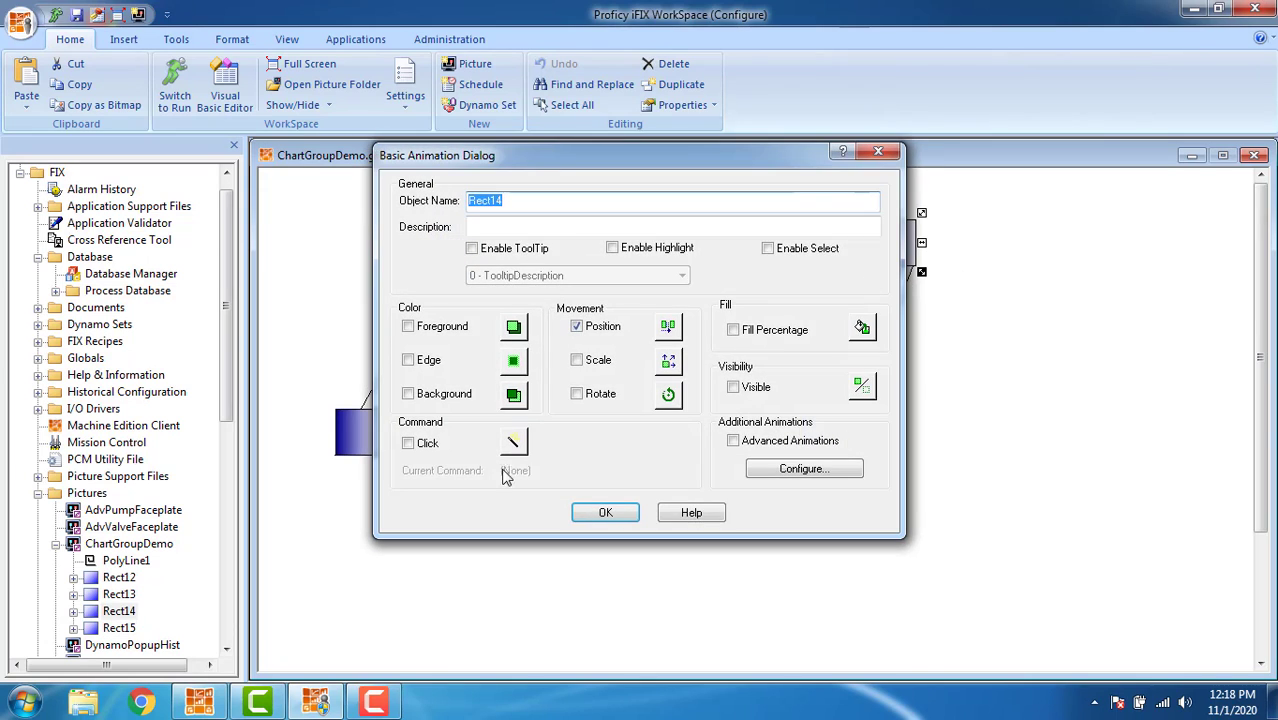
click(838, 468)
click(255, 93)
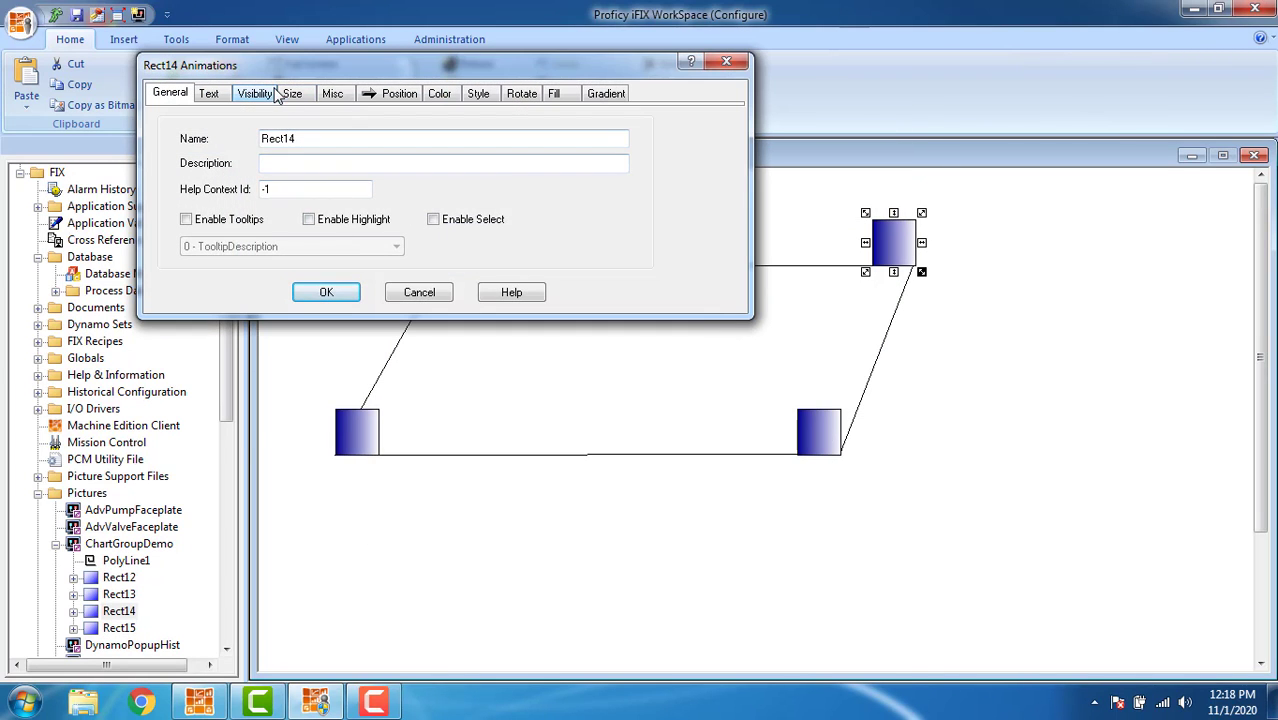
click(479, 150)
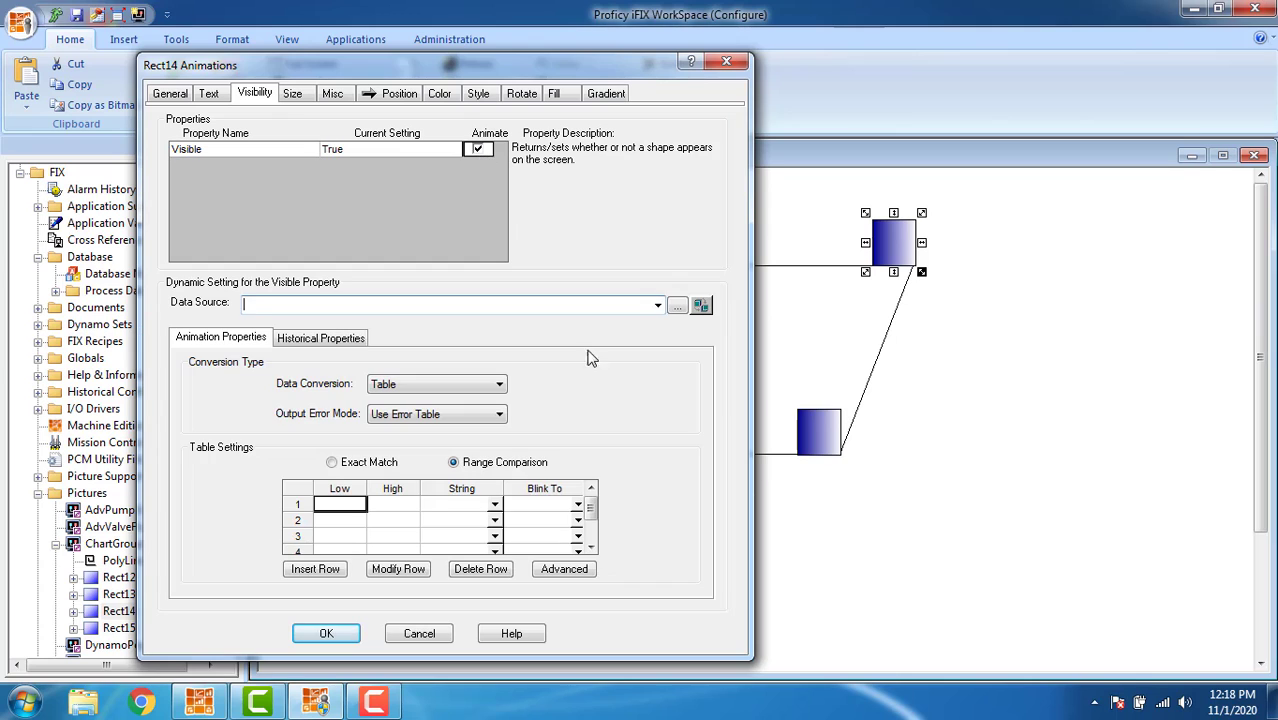
click(672, 305)
click(171, 174)
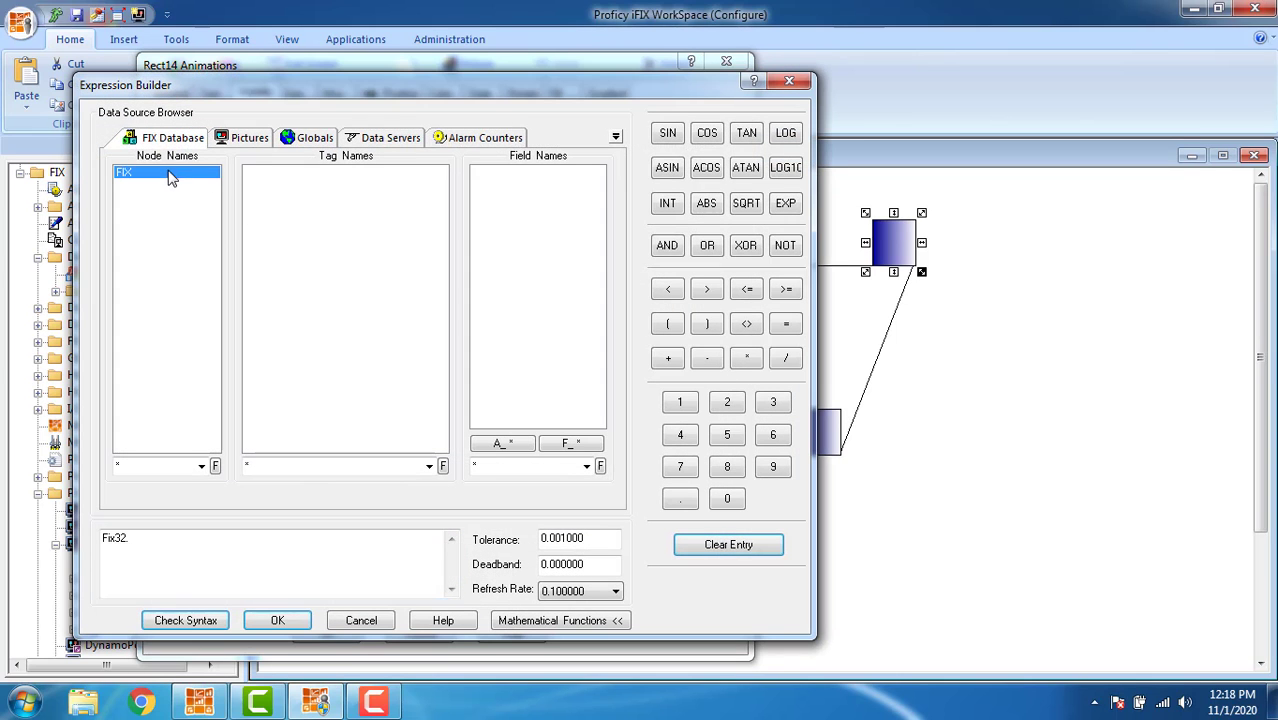
click(298, 174)
click(566, 443)
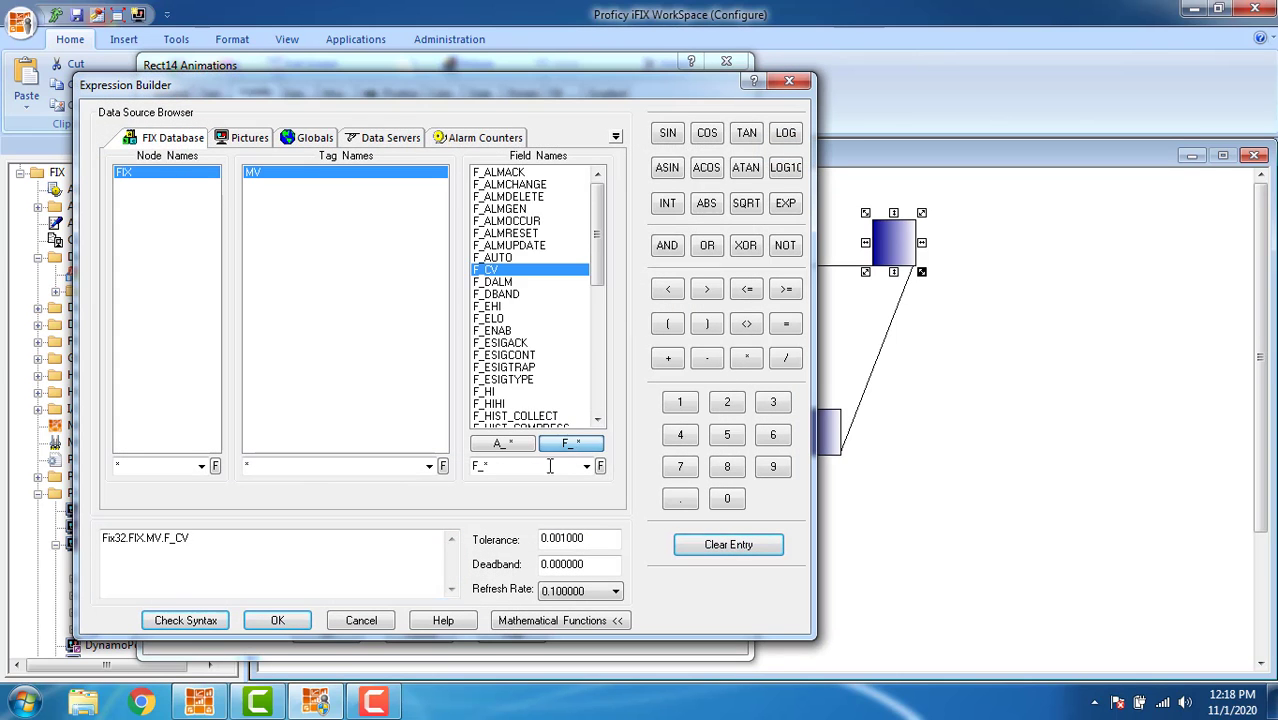
click(290, 620)
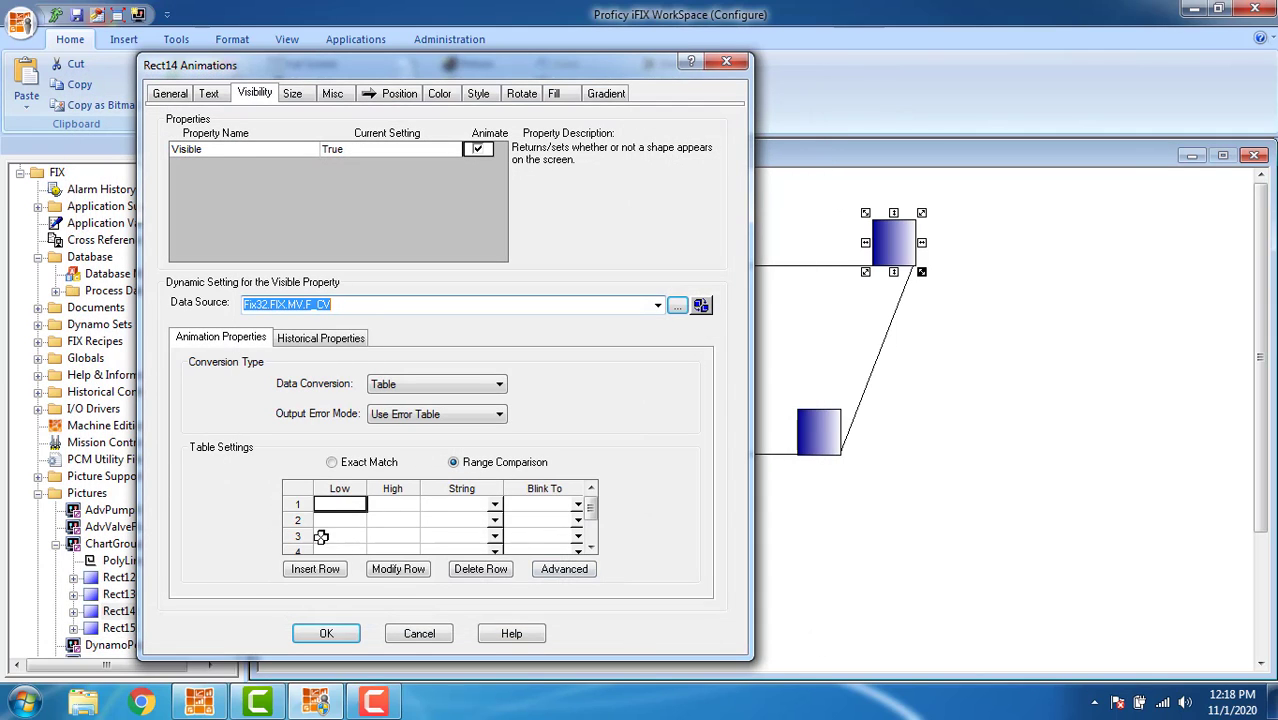
Set Rect14's visibility data conversion to Table, with Use Current Output on error.
click(481, 388)
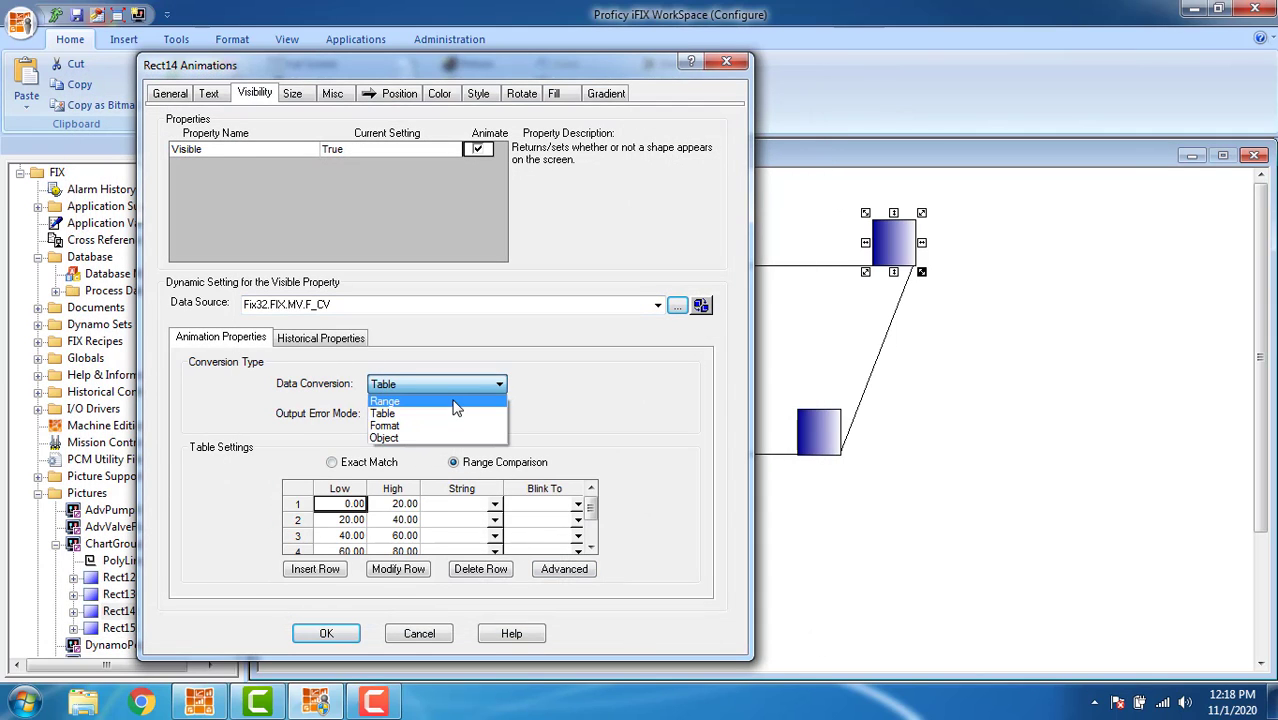
click(456, 401)
click(443, 386)
click(443, 414)
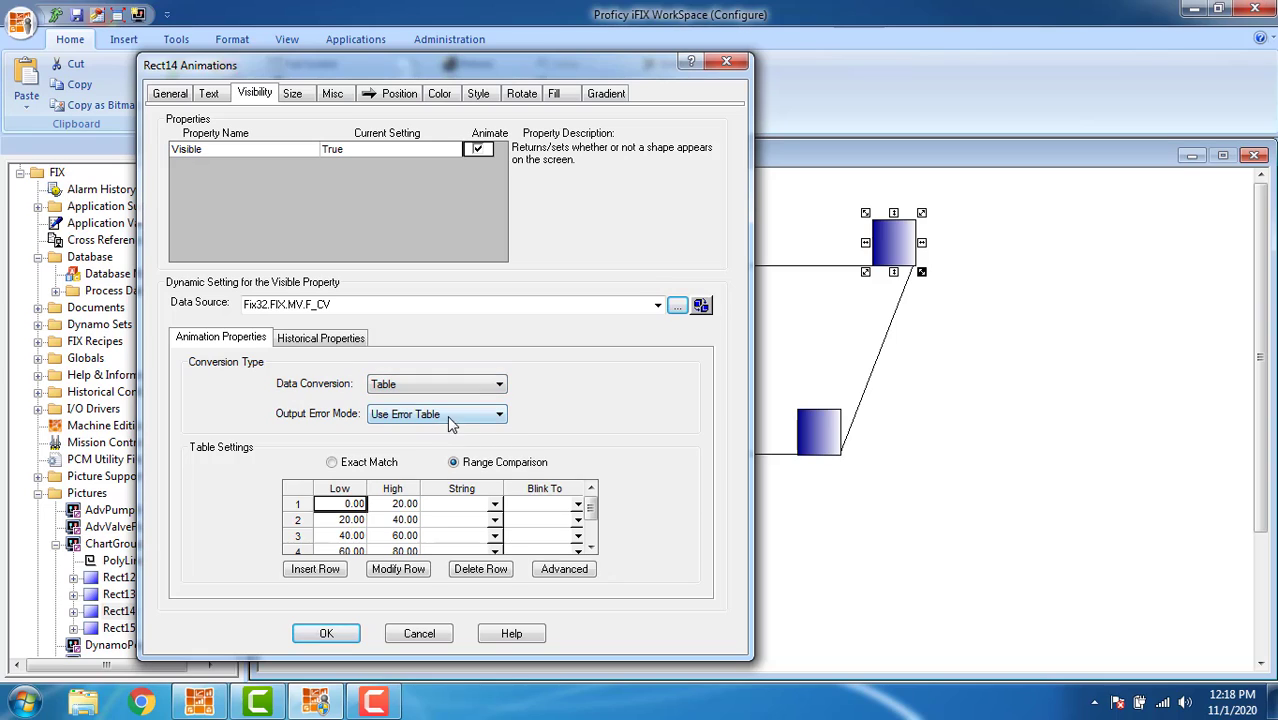
click(447, 413)
click(441, 431)
Reduce the table to one 50–75 row outputting True, and save Rect14's settings.
click(352, 549)
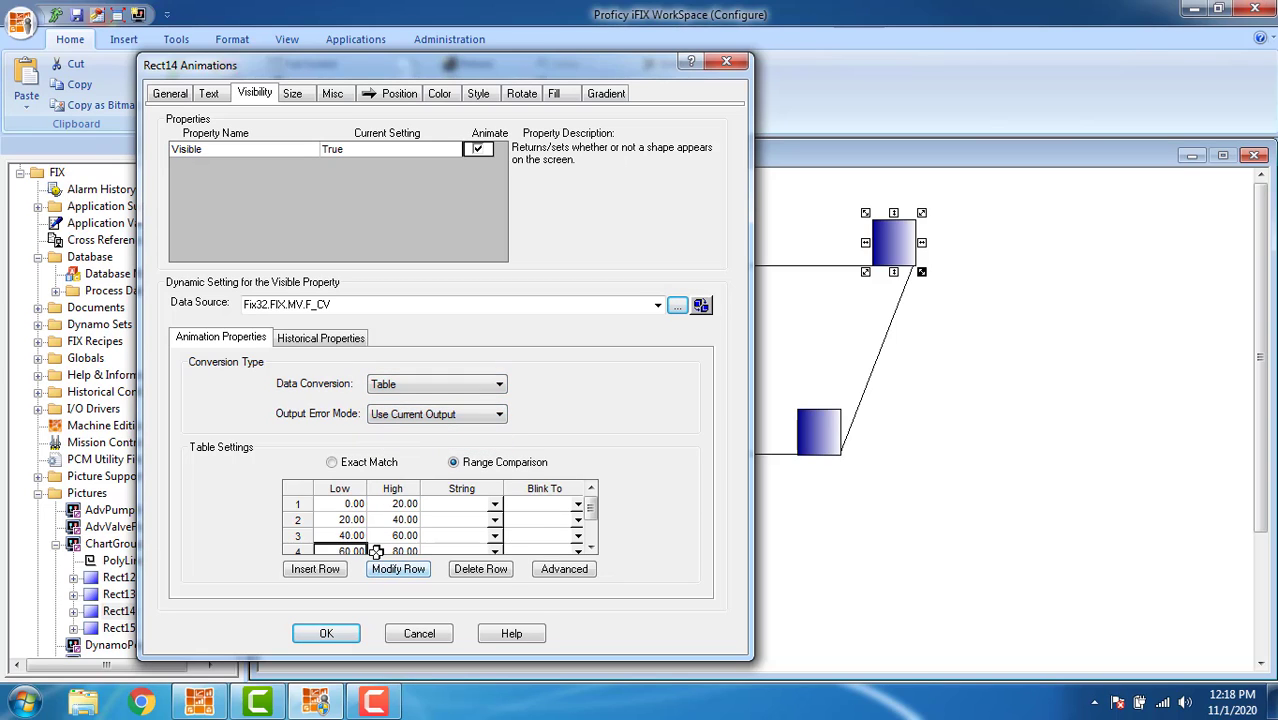
click(478, 569)
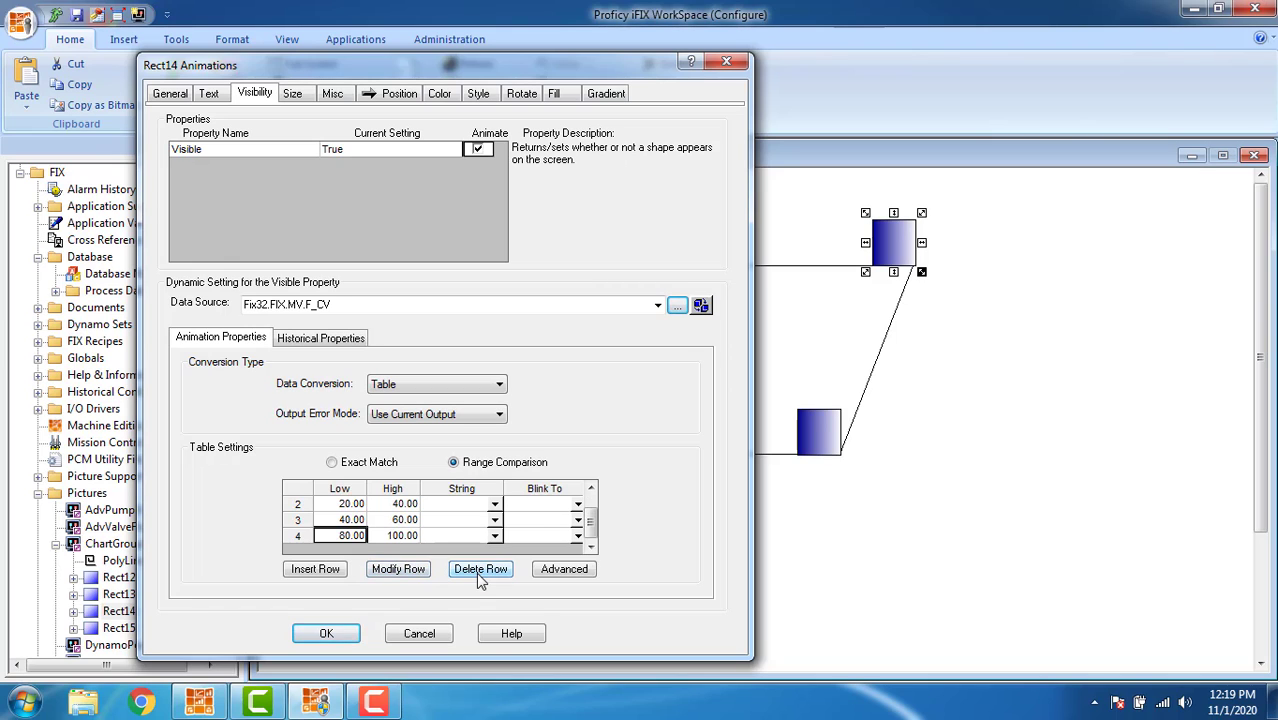
click(478, 569)
click(478, 569)
click(478, 569)
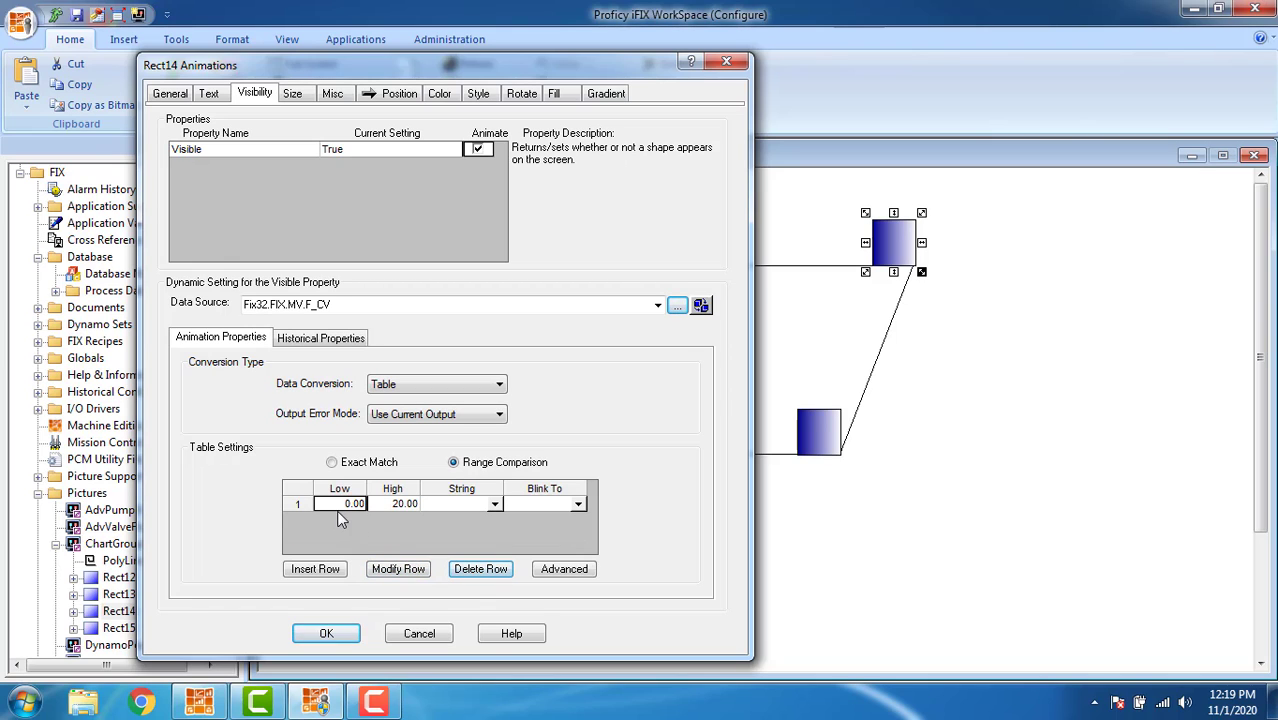
double_click(338, 504)
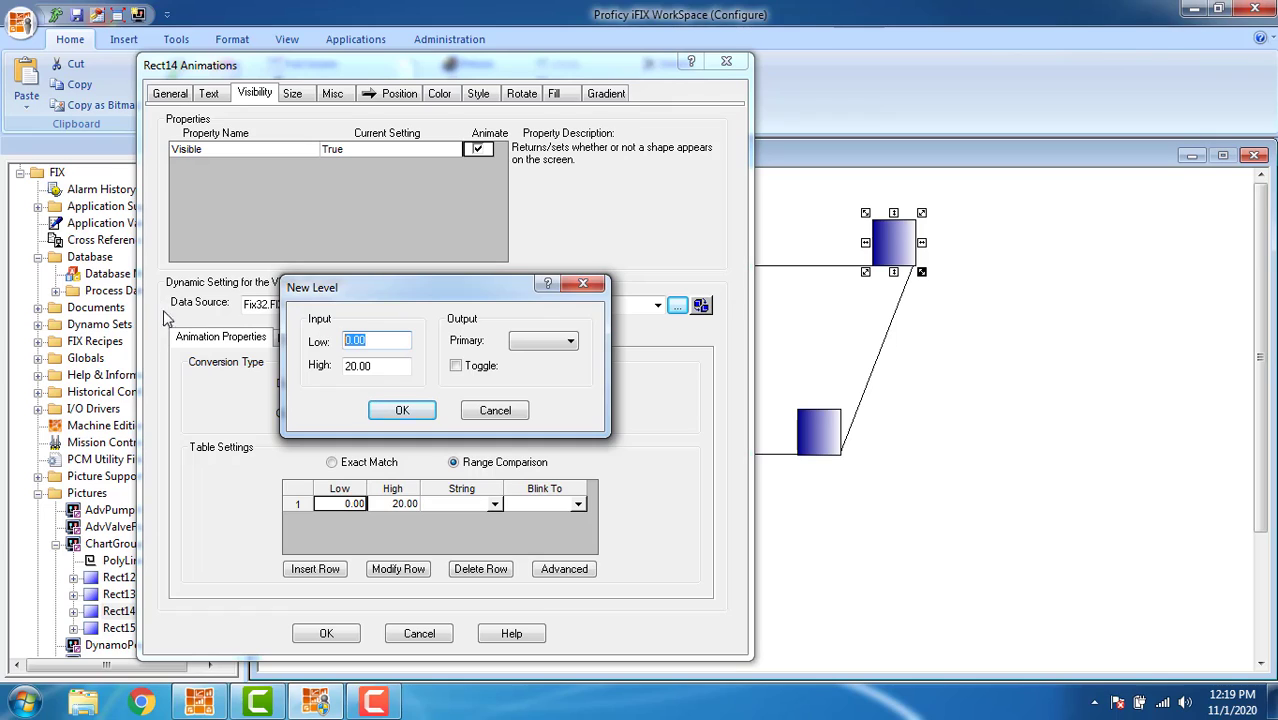
text(50)
key(Tab)
text(75)
click(402, 410)
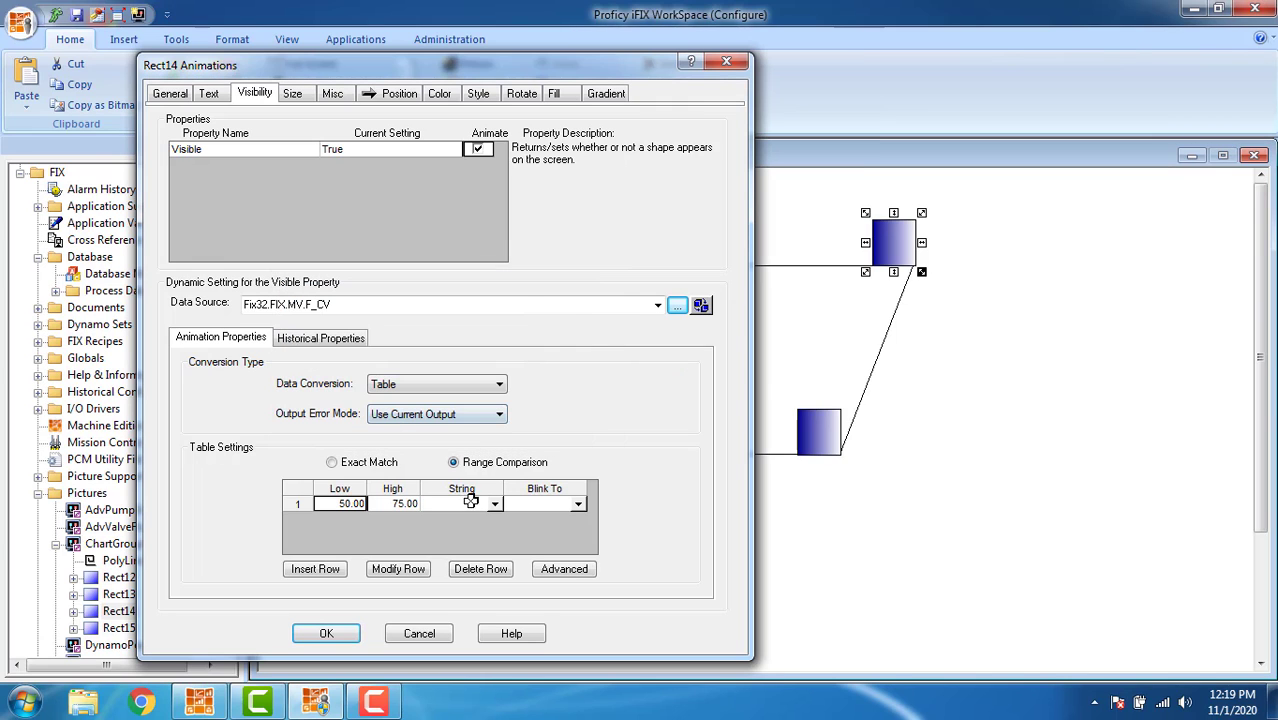
click(494, 504)
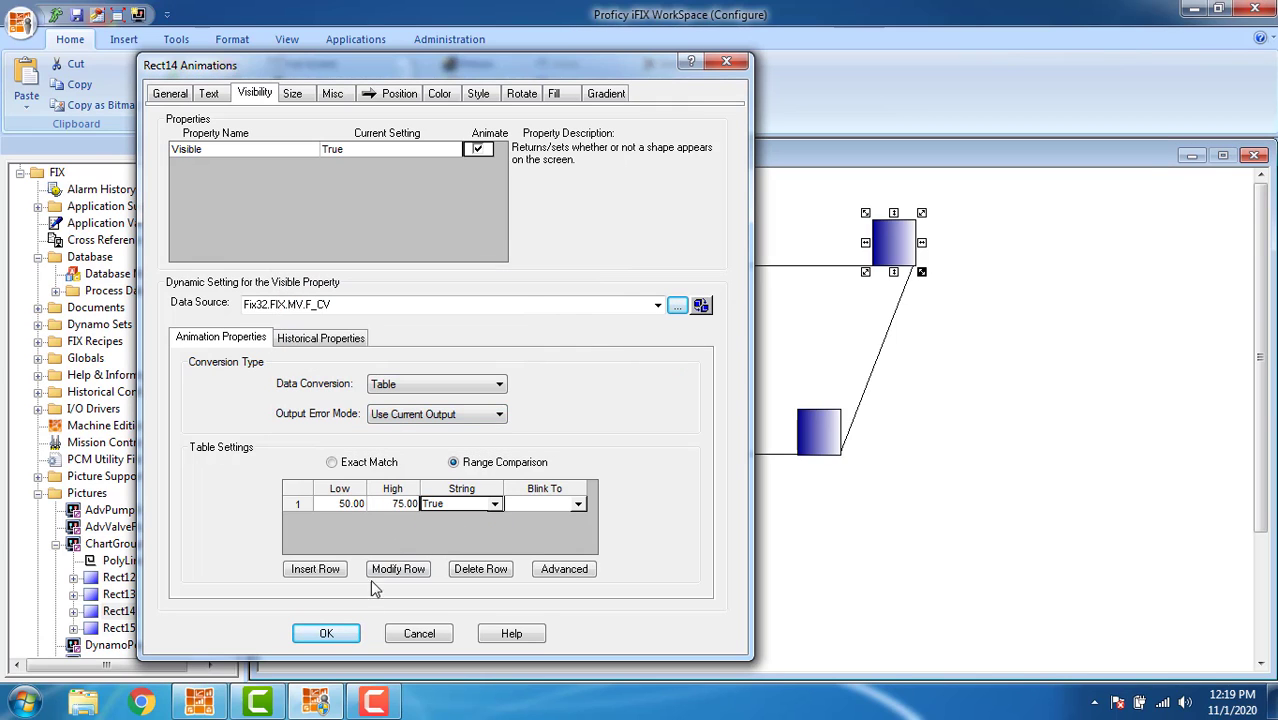
click(326, 633)
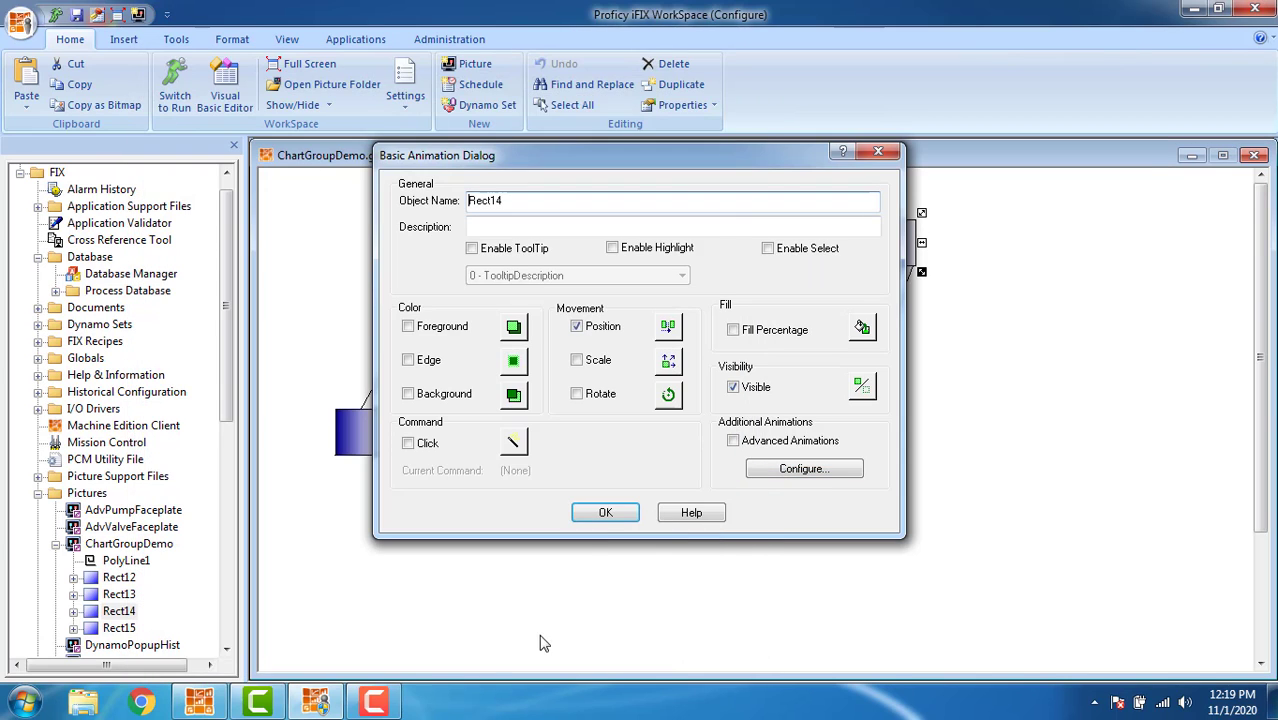
Close Rect14's dialog and animate Rect13's Visible property on Fix32.FIX.MV.F_CV.
click(605, 513)
double_click(462, 243)
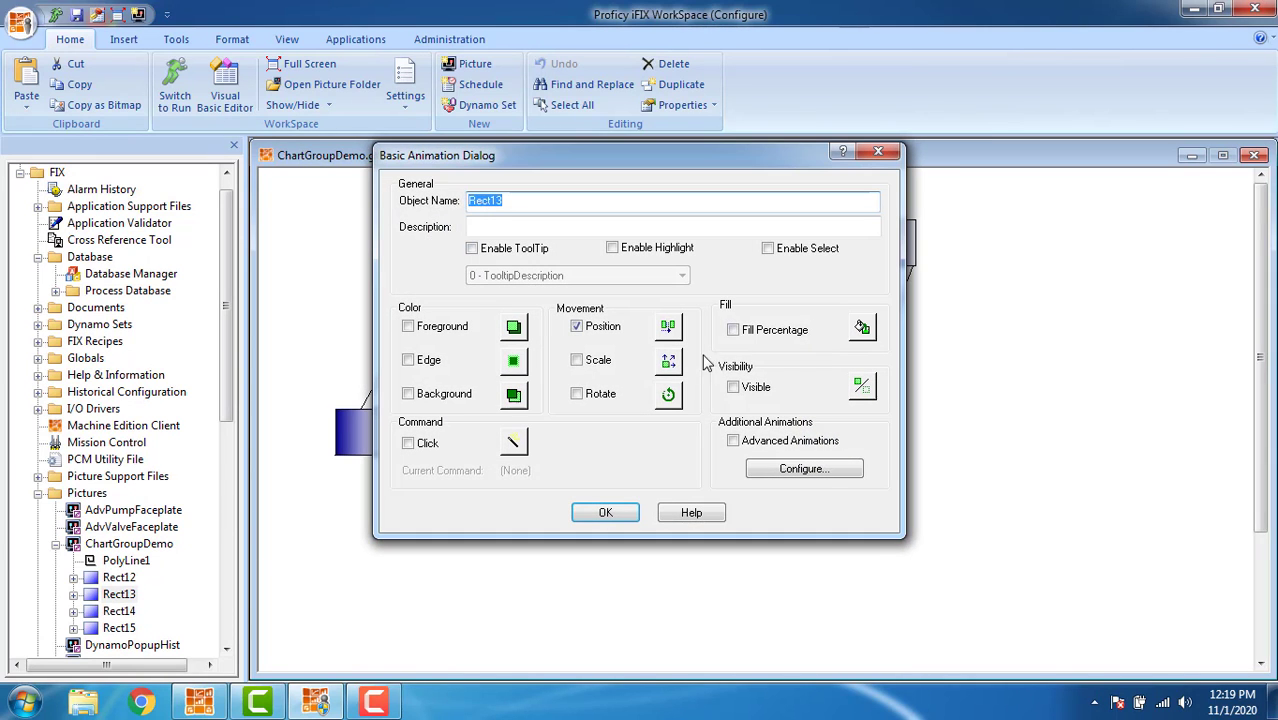
click(840, 473)
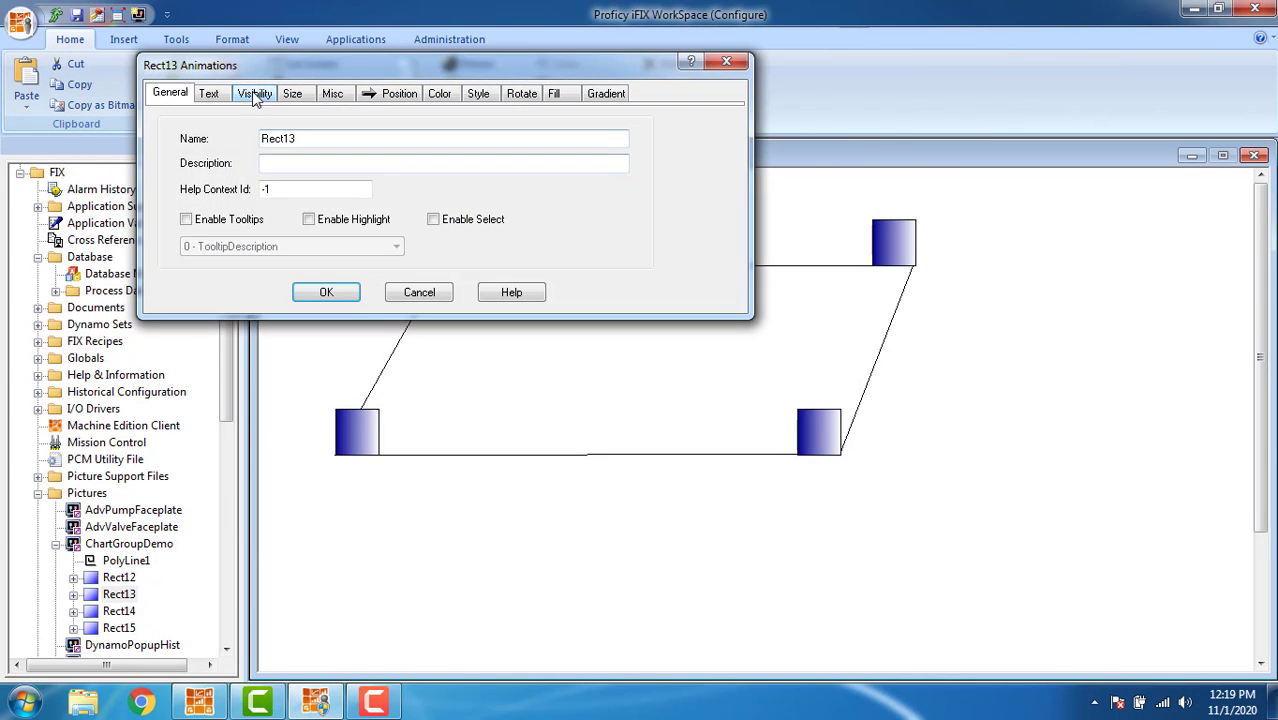
click(255, 95)
click(479, 149)
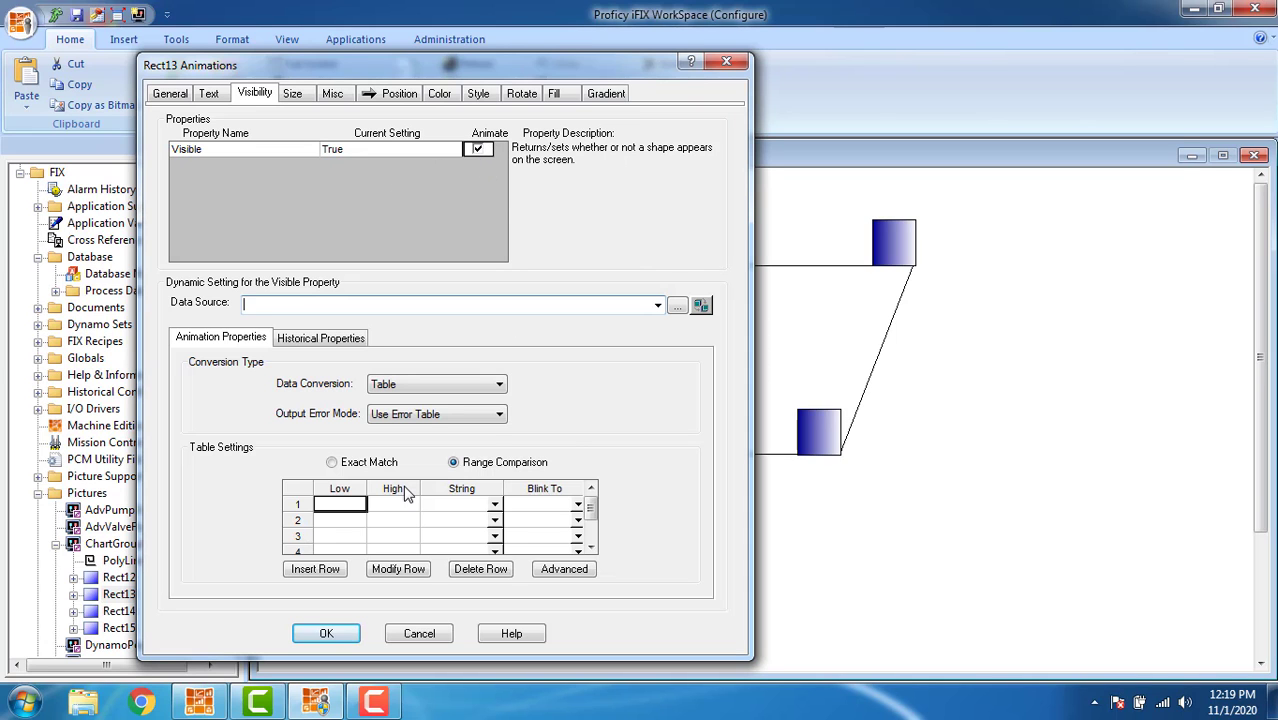
click(676, 306)
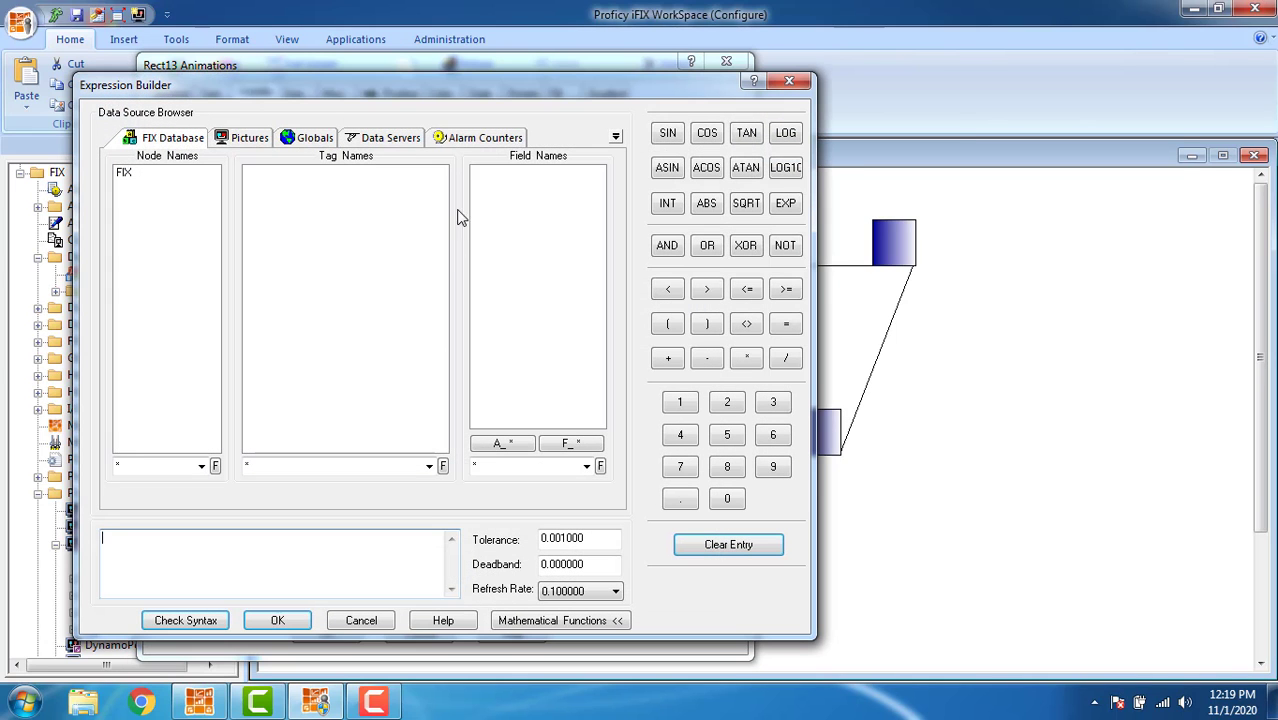
click(185, 172)
click(303, 174)
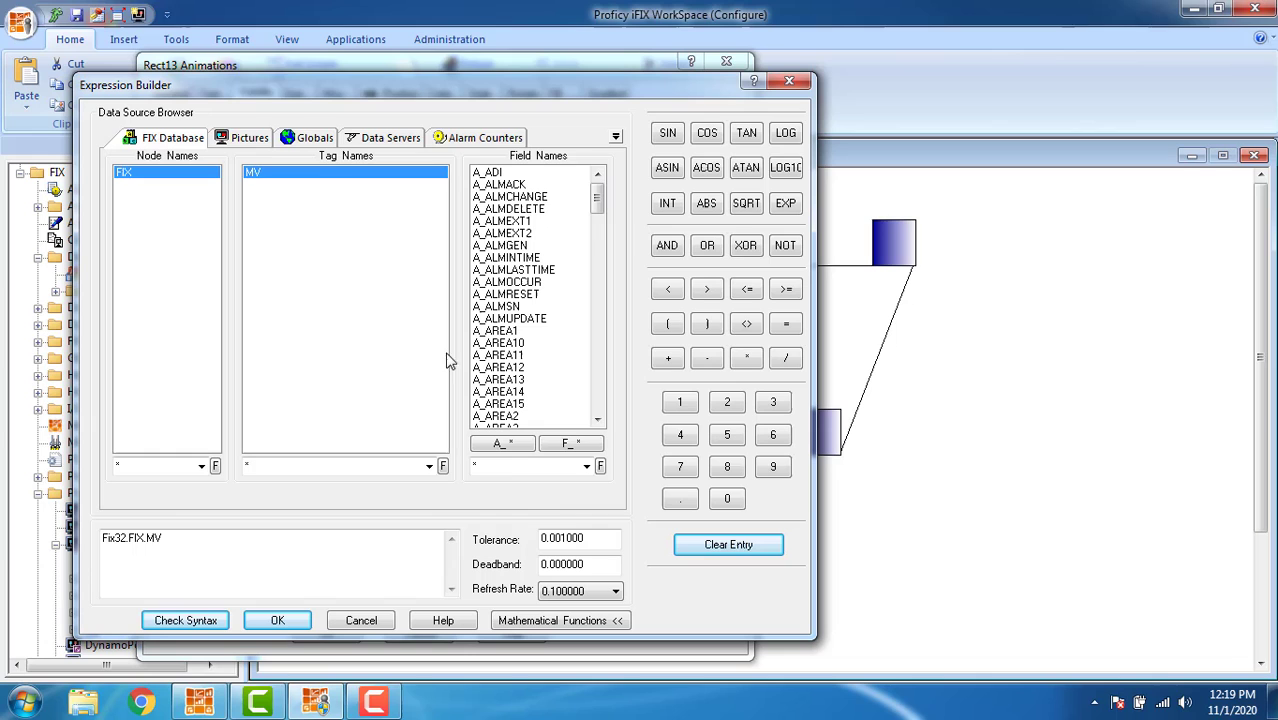
click(576, 447)
click(296, 622)
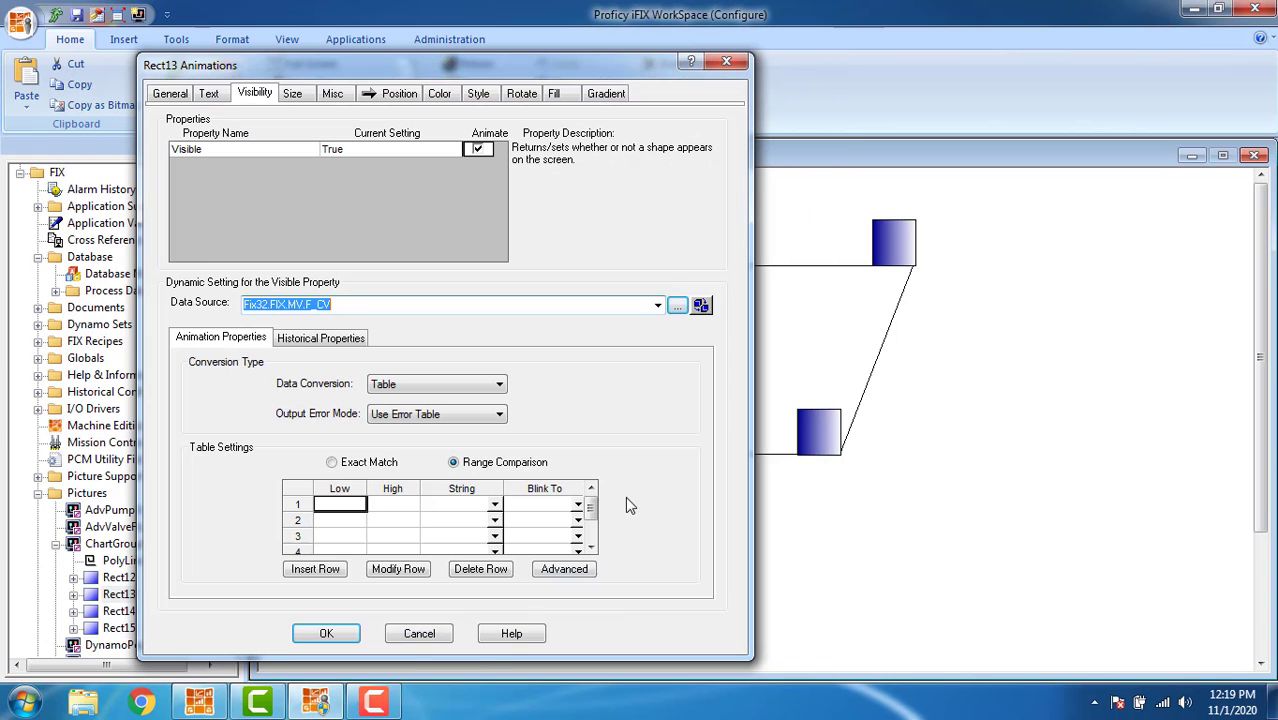
Use Current Output on error and keep one 75–100 row outputting True for Rect13.
click(470, 416)
click(470, 416)
click(447, 431)
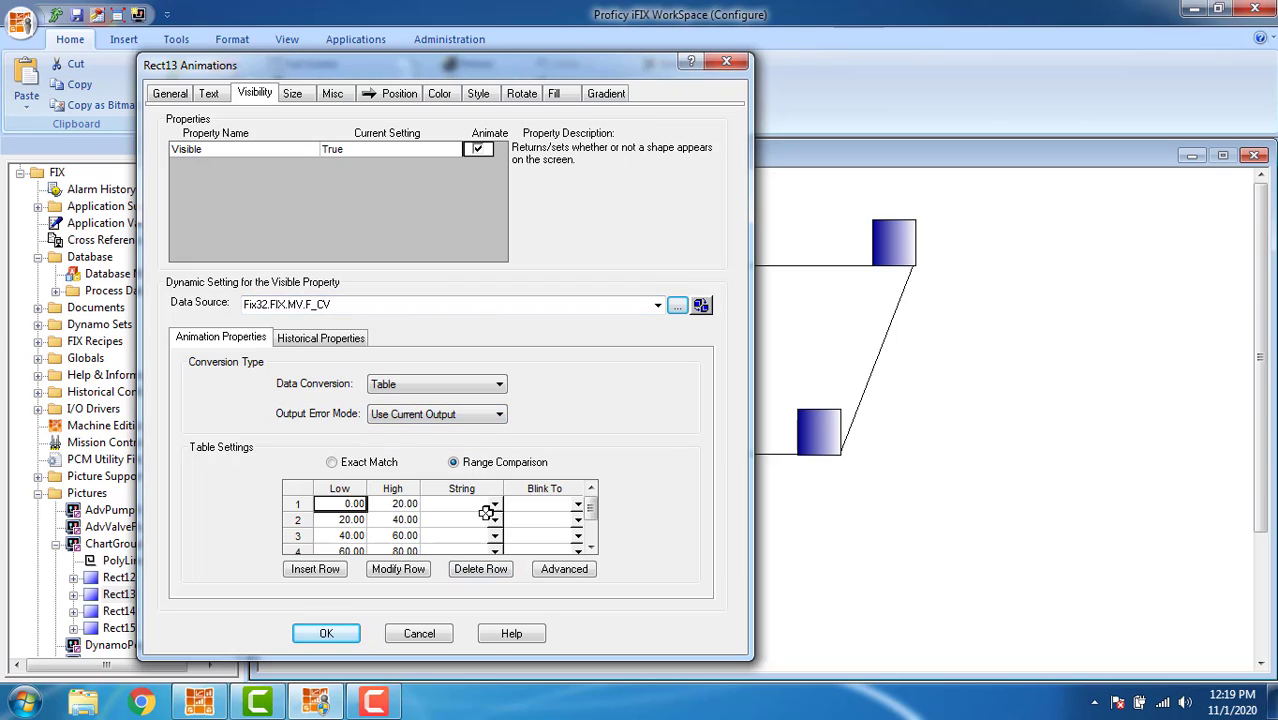
click(478, 569)
click(478, 569)
double_click(345, 510)
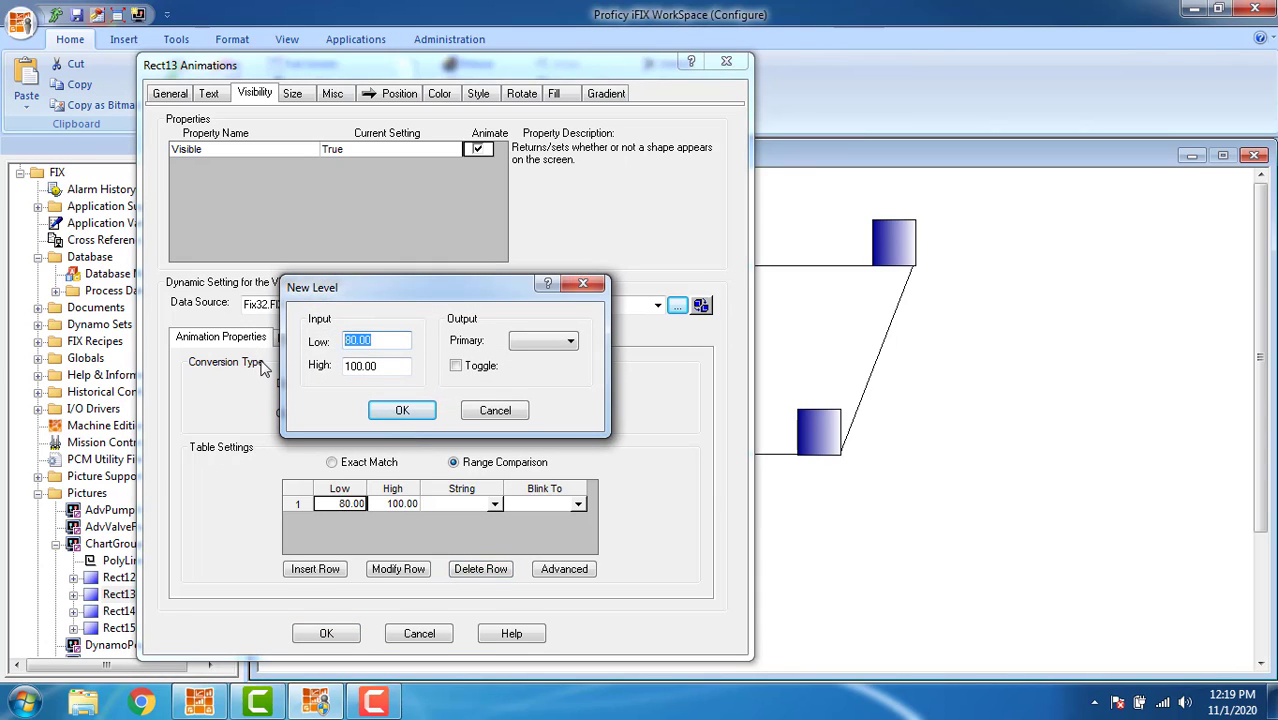
text(75)
click(403, 412)
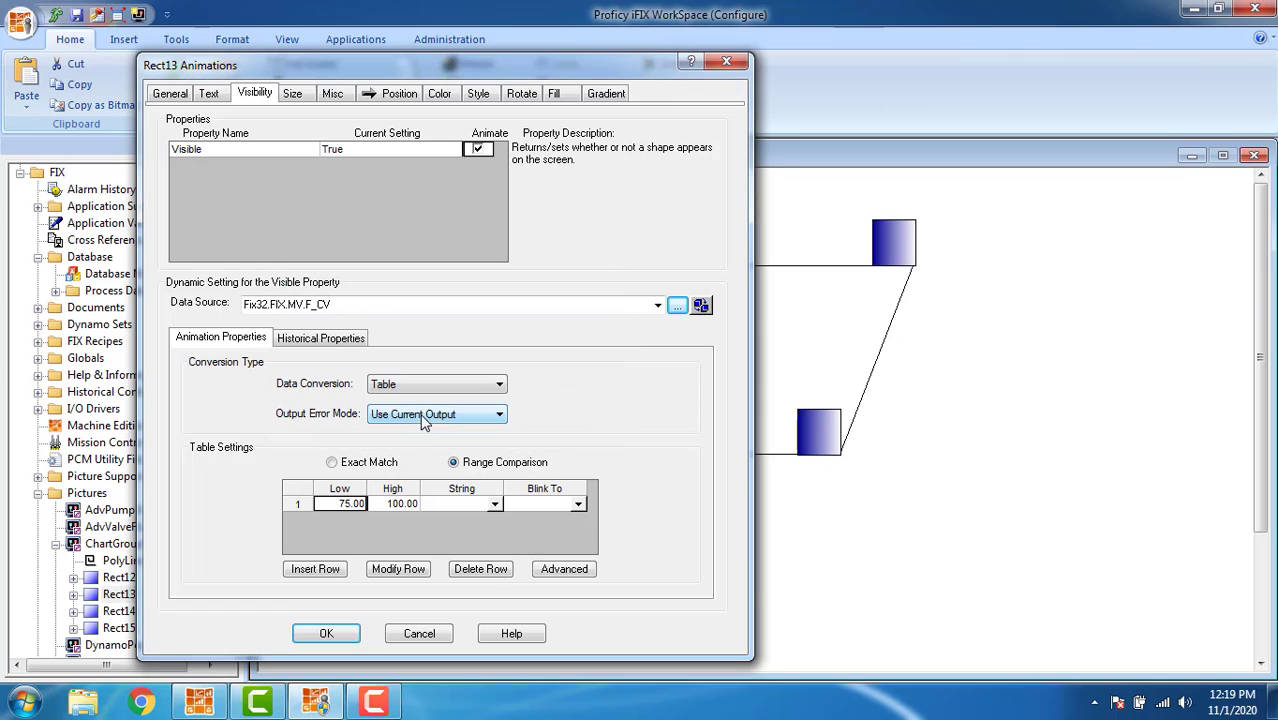
click(494, 506)
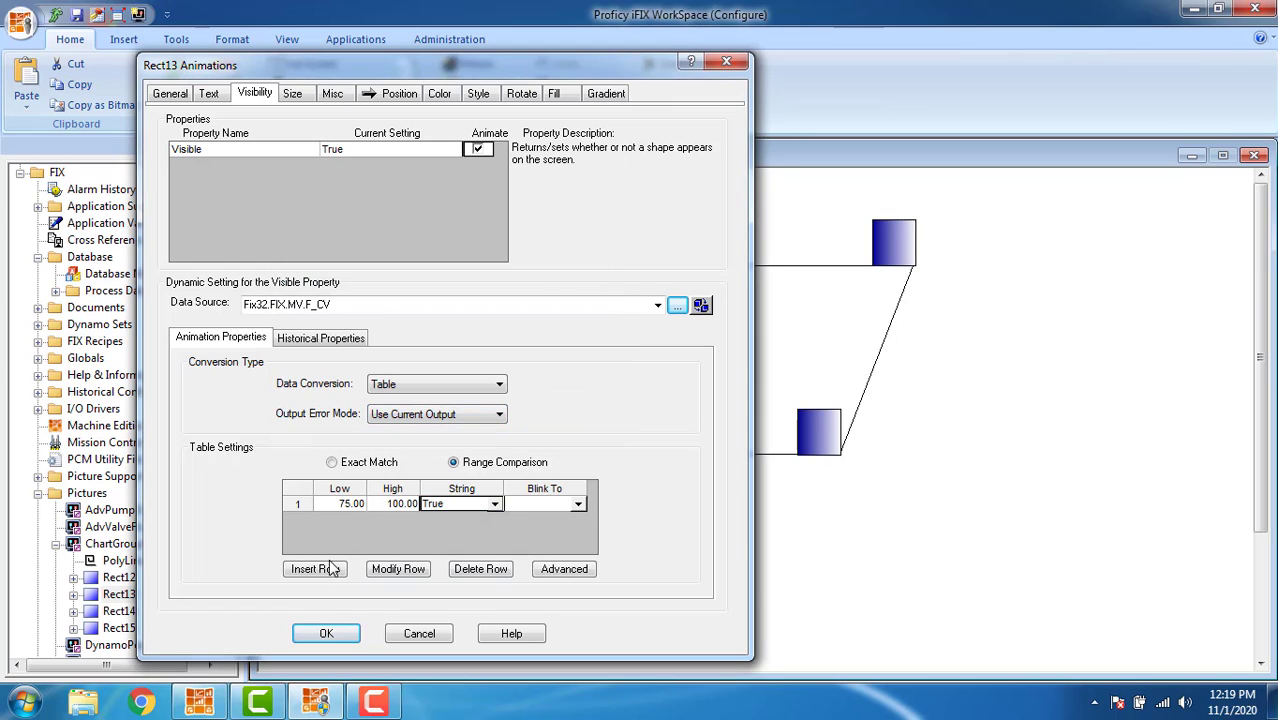
click(325, 632)
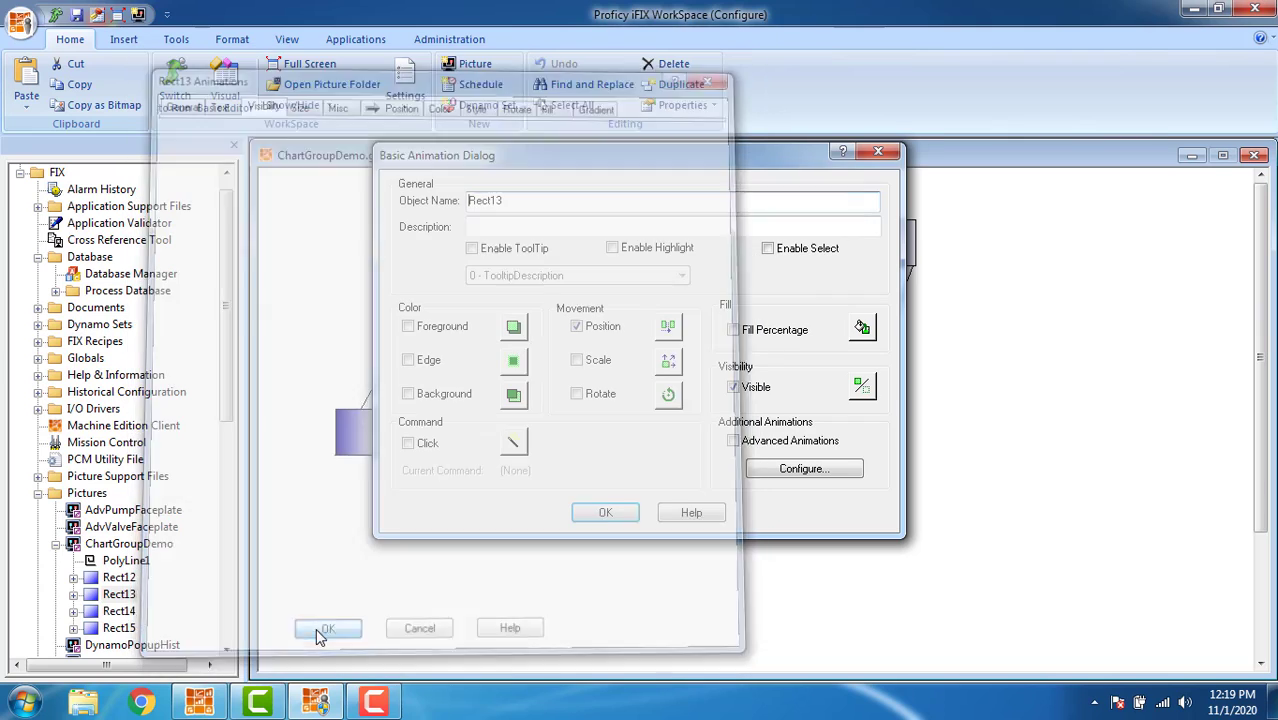
Confirm Rect13, switch to Run mode, and open the Slider Entry for MV.F_CV.
click(603, 515)
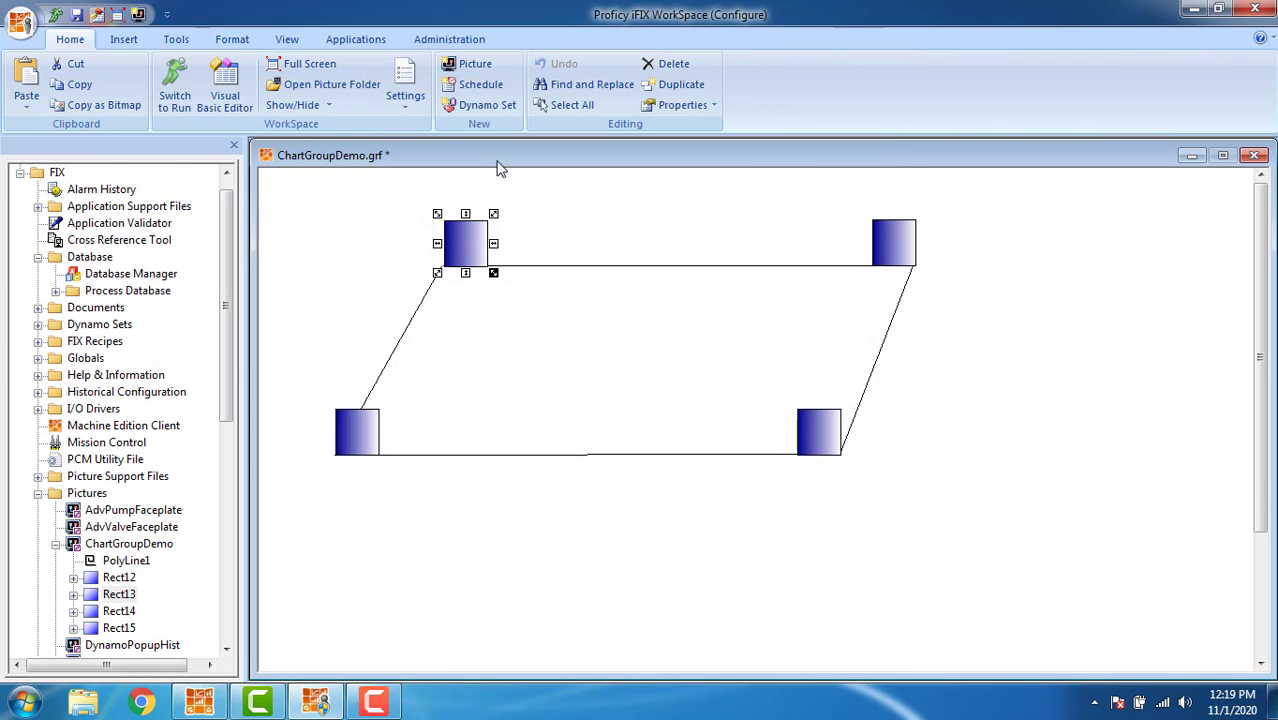
click(184, 82)
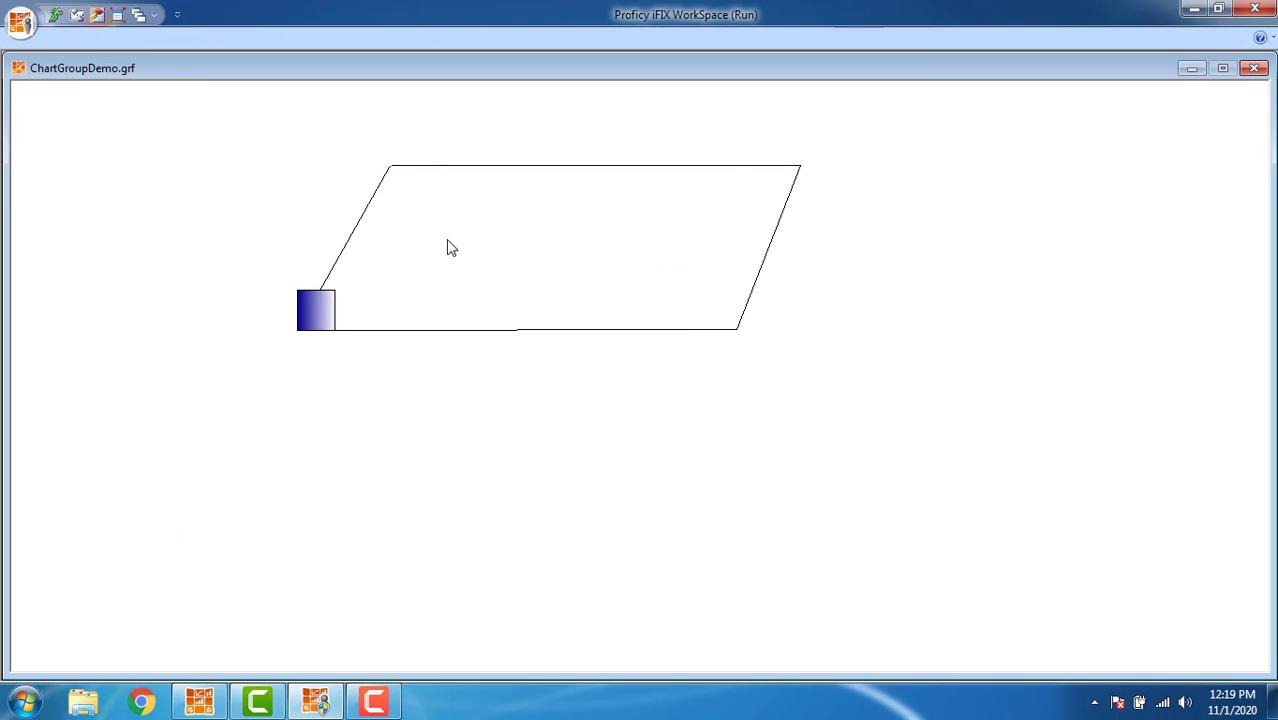
click(311, 312)
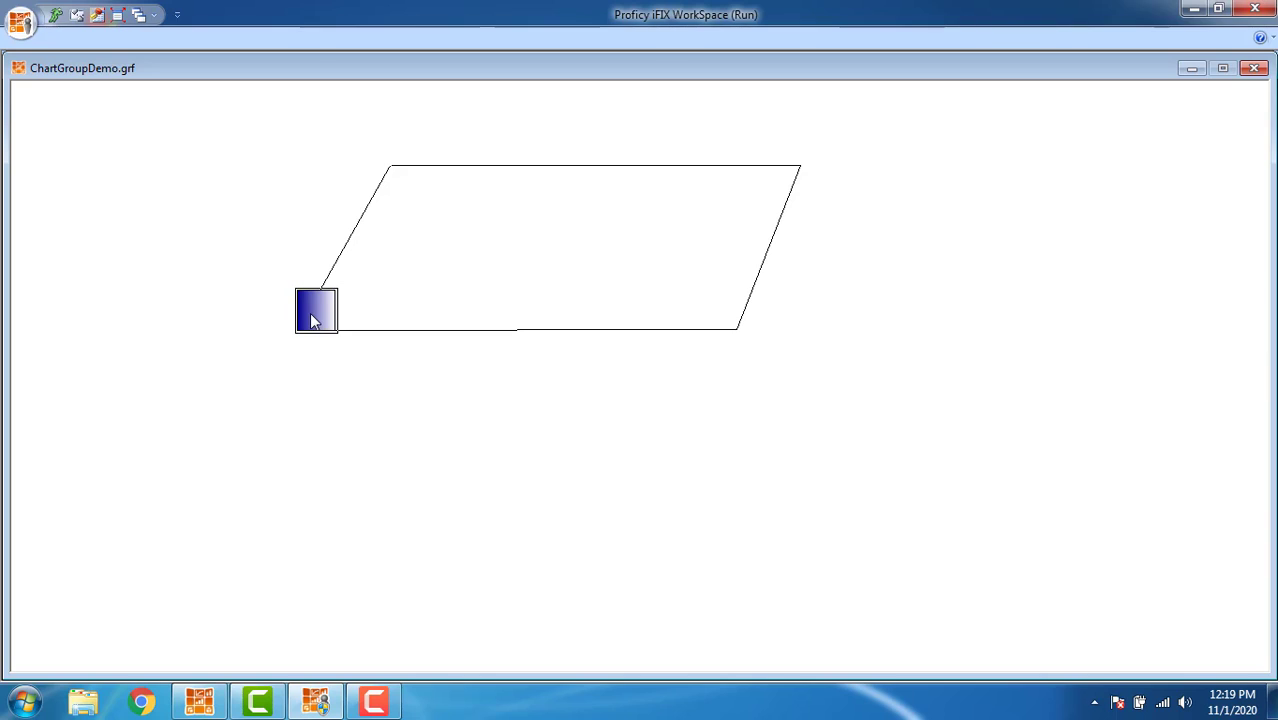
drag(595, 290, 587, 385)
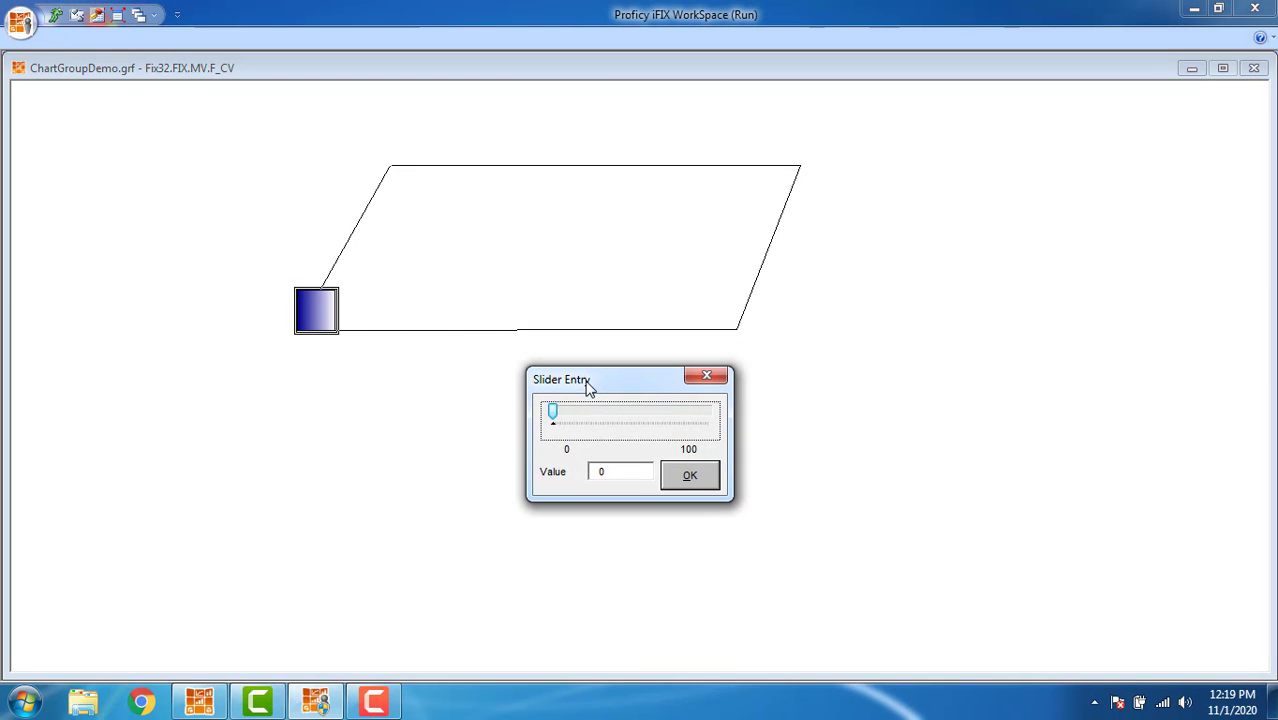
Step MV.F_CV from 1 up to 29, moving the square along the bottom and up the right edge.
click(578, 420)
click(601, 440)
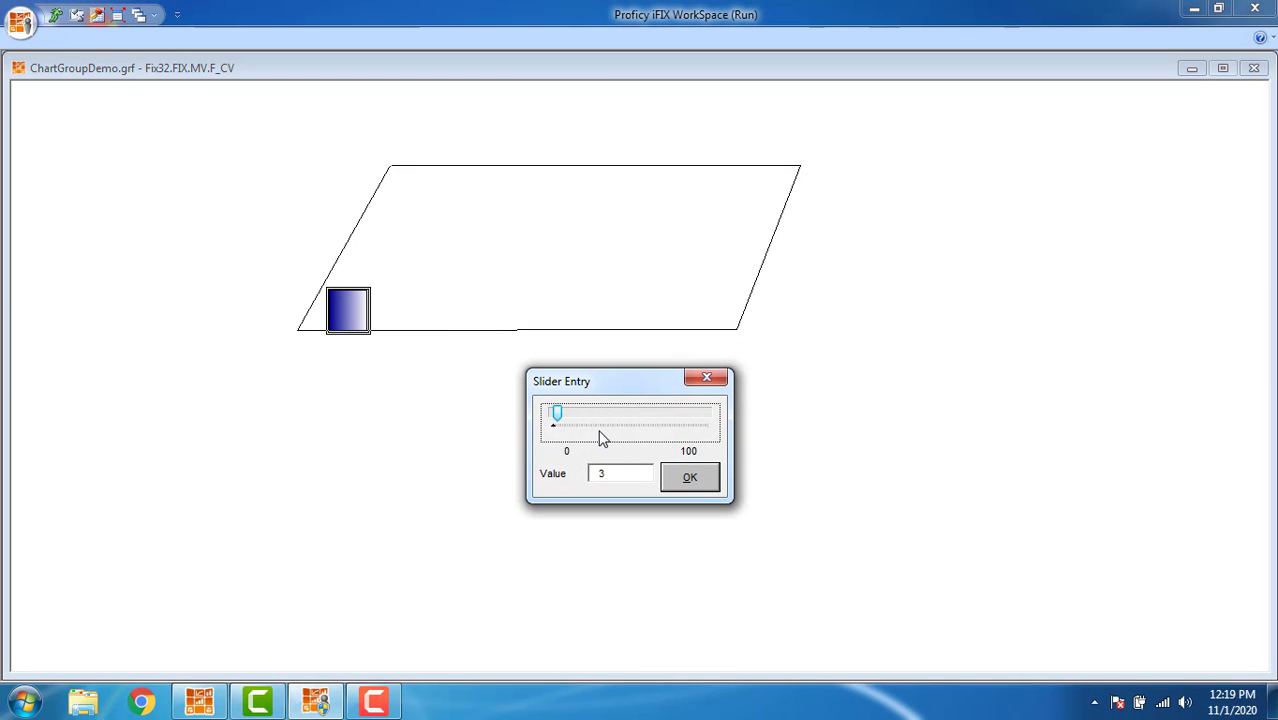
click(601, 440)
click(601, 440)
click(601, 440)
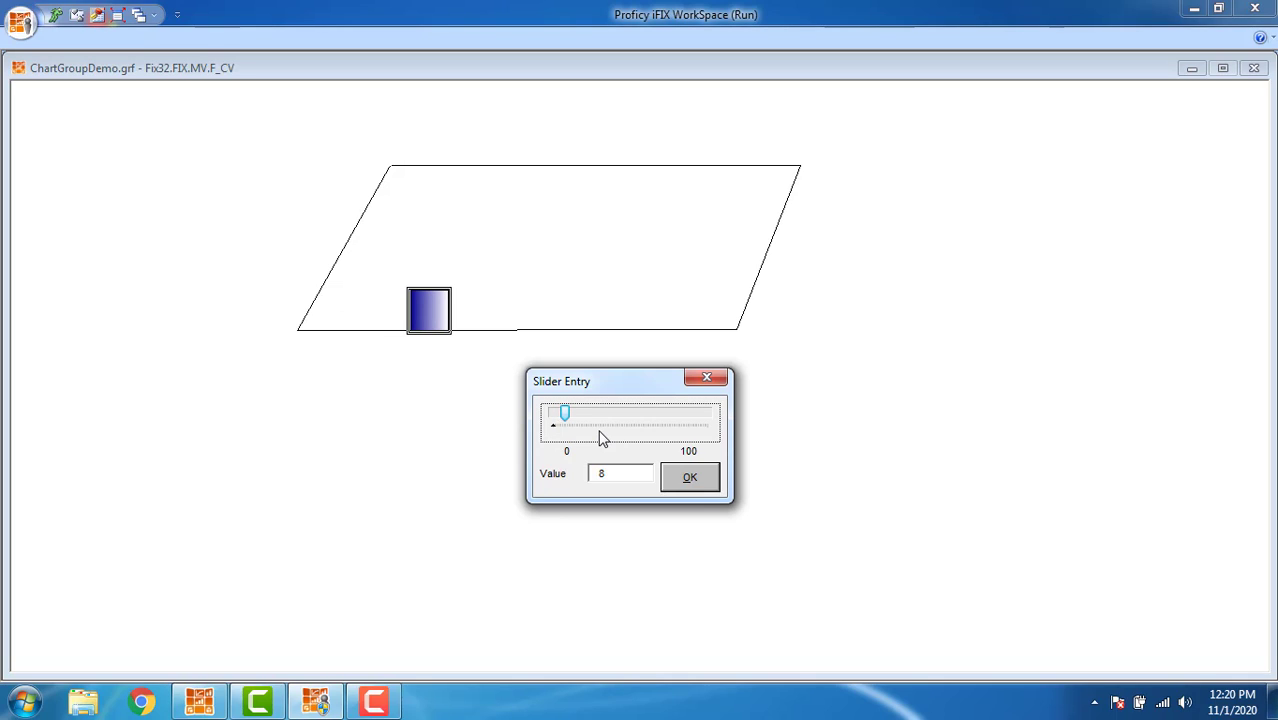
click(601, 440)
click(601, 440)
click(601, 440)
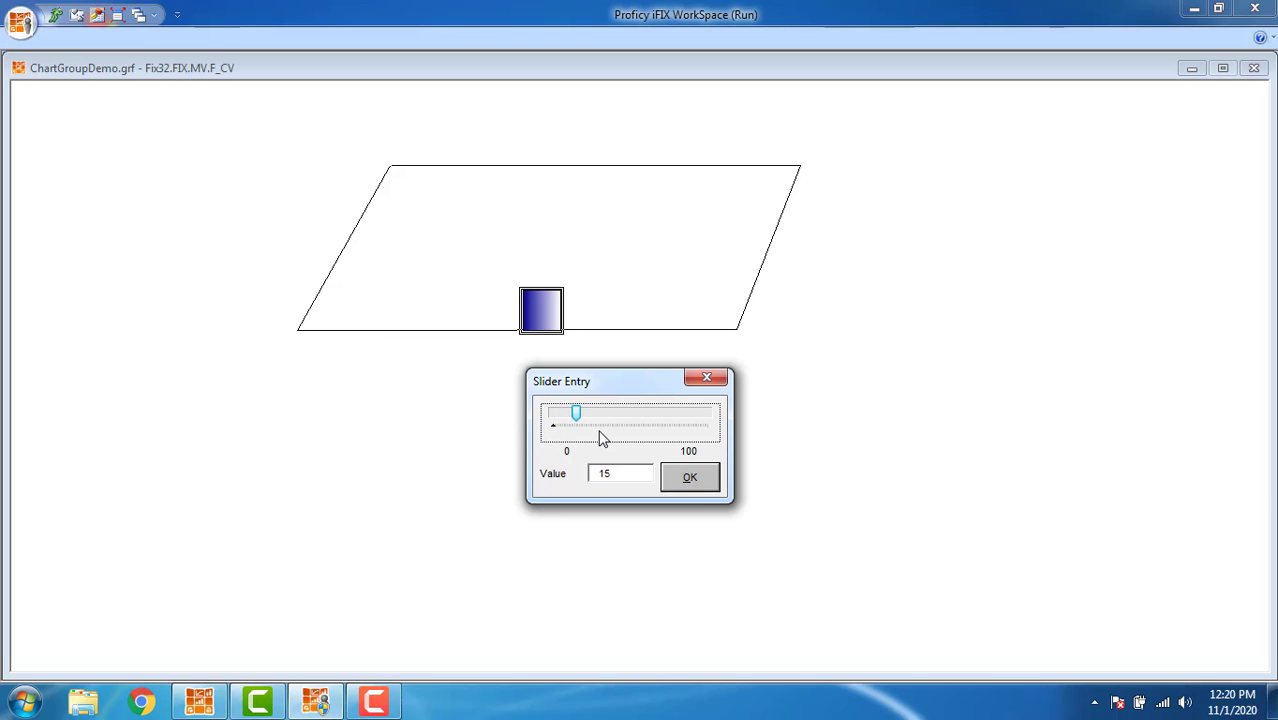
click(601, 440)
click(601, 440)
click(601, 440)
click(601, 440)
click(601, 440)
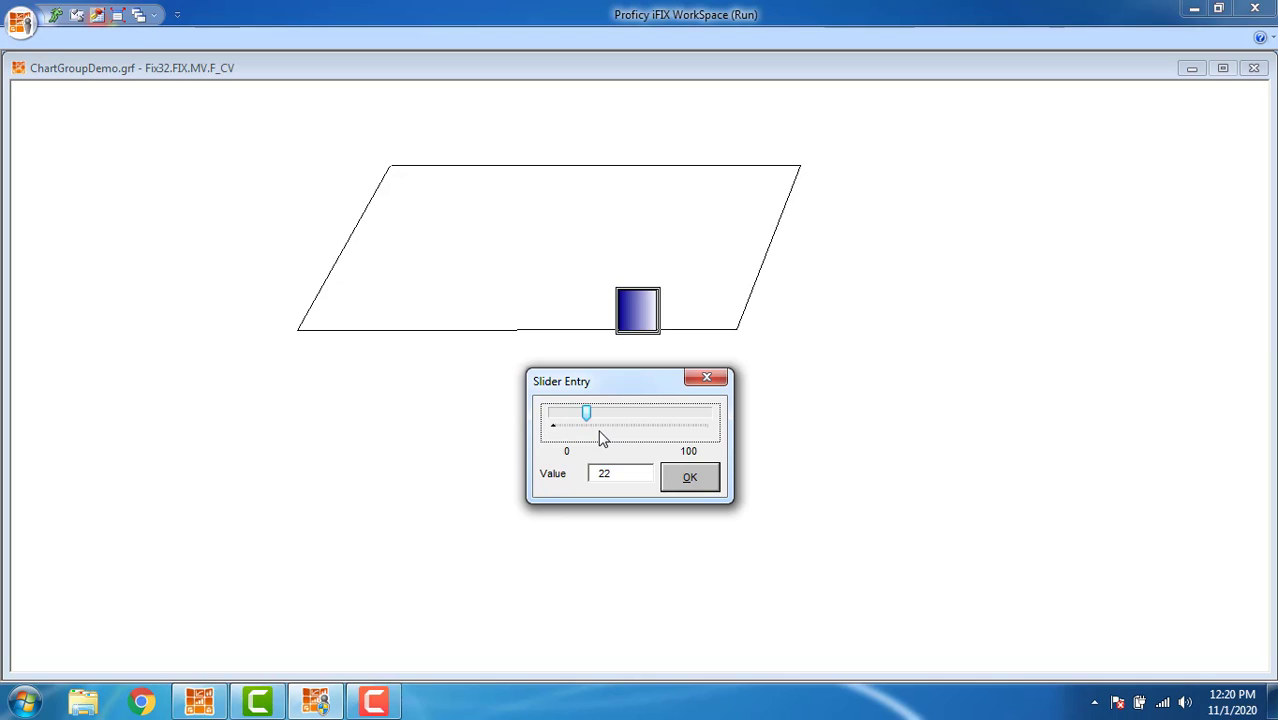
click(601, 440)
click(601, 440)
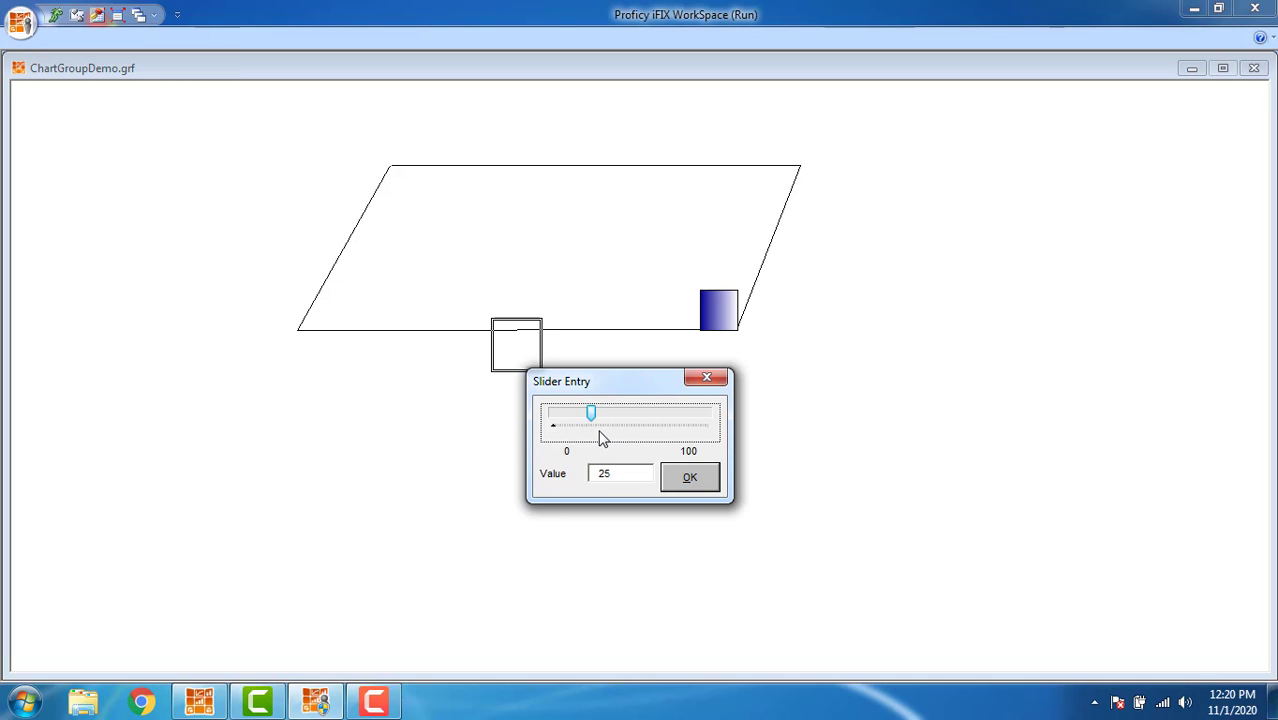
click(601, 440)
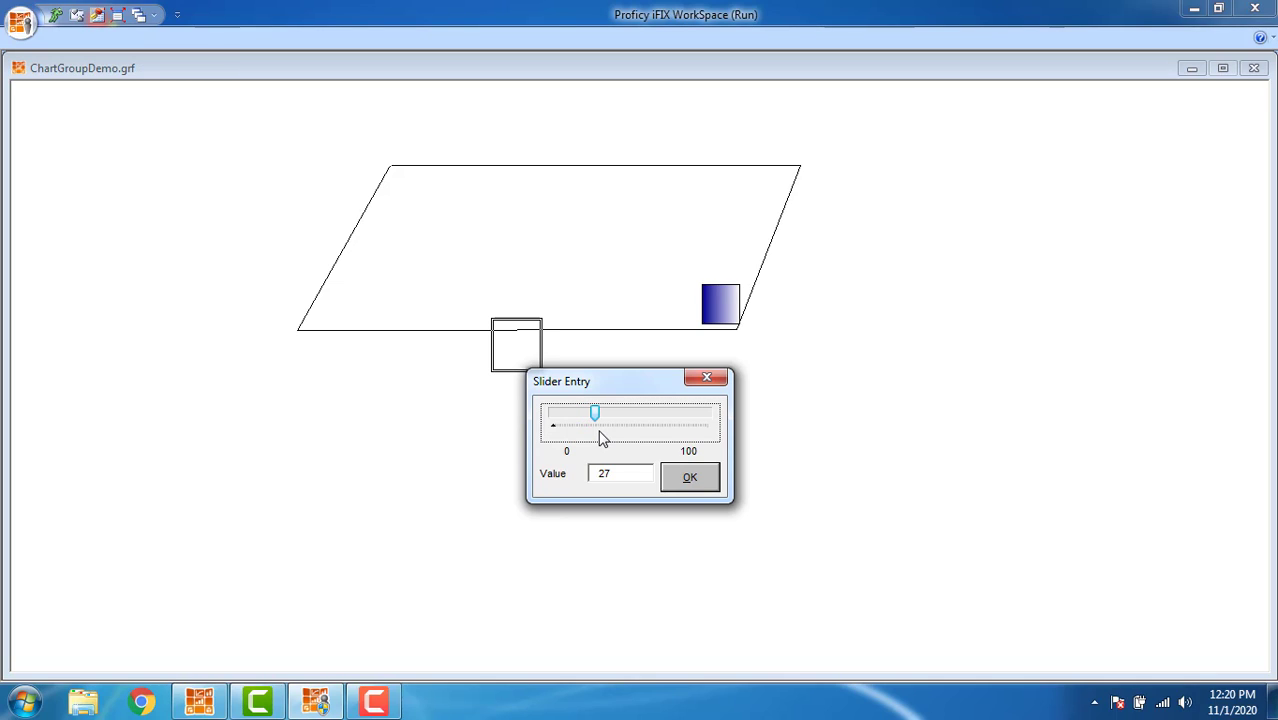
click(601, 440)
click(601, 440)
click(601, 440)
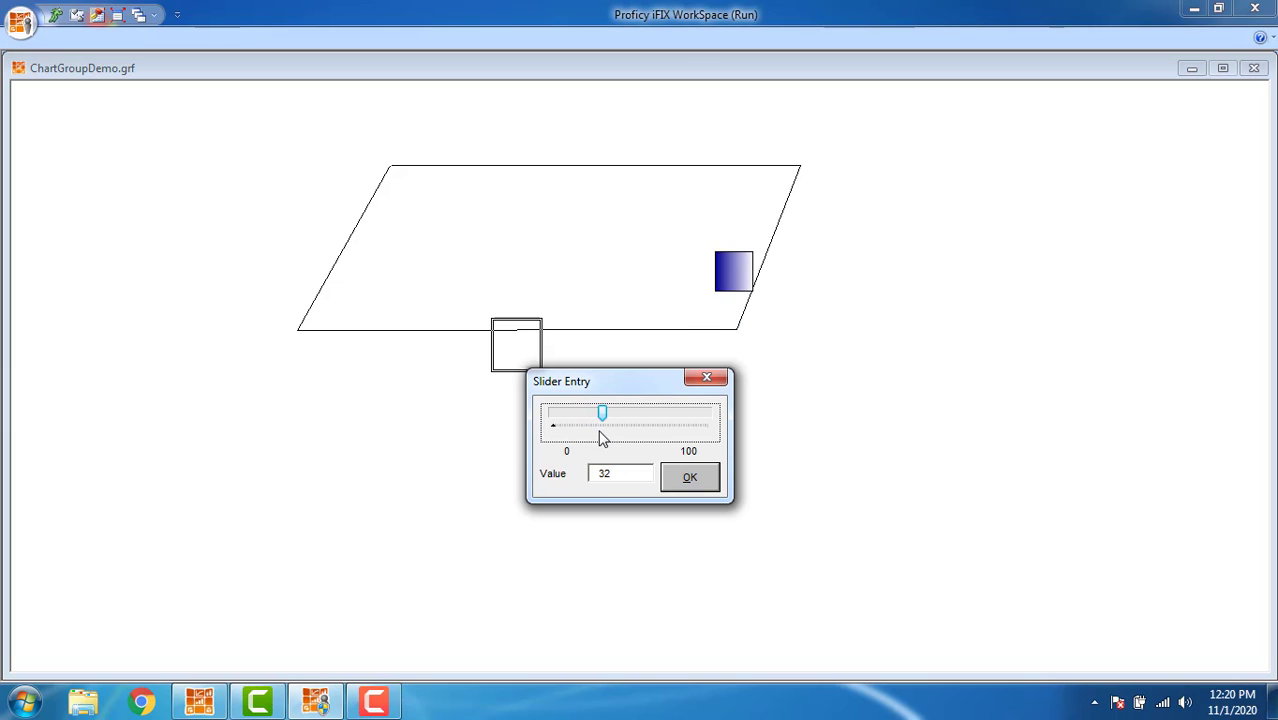
click(601, 440)
Raise MV.F_CV from 38 to 90, moving the square across the top and down the left edge.
key(Right)
key(Right)
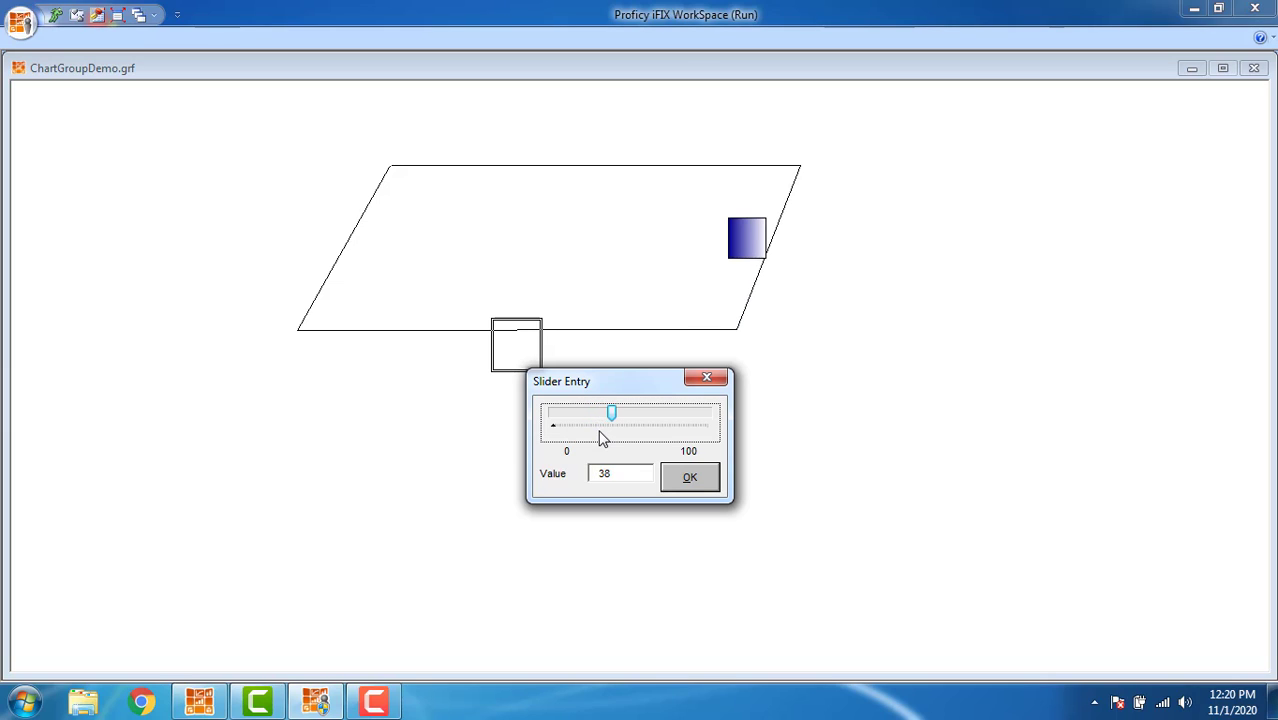
key(Right)
key(Right)
key(Right)
key(Right)
key(Right)
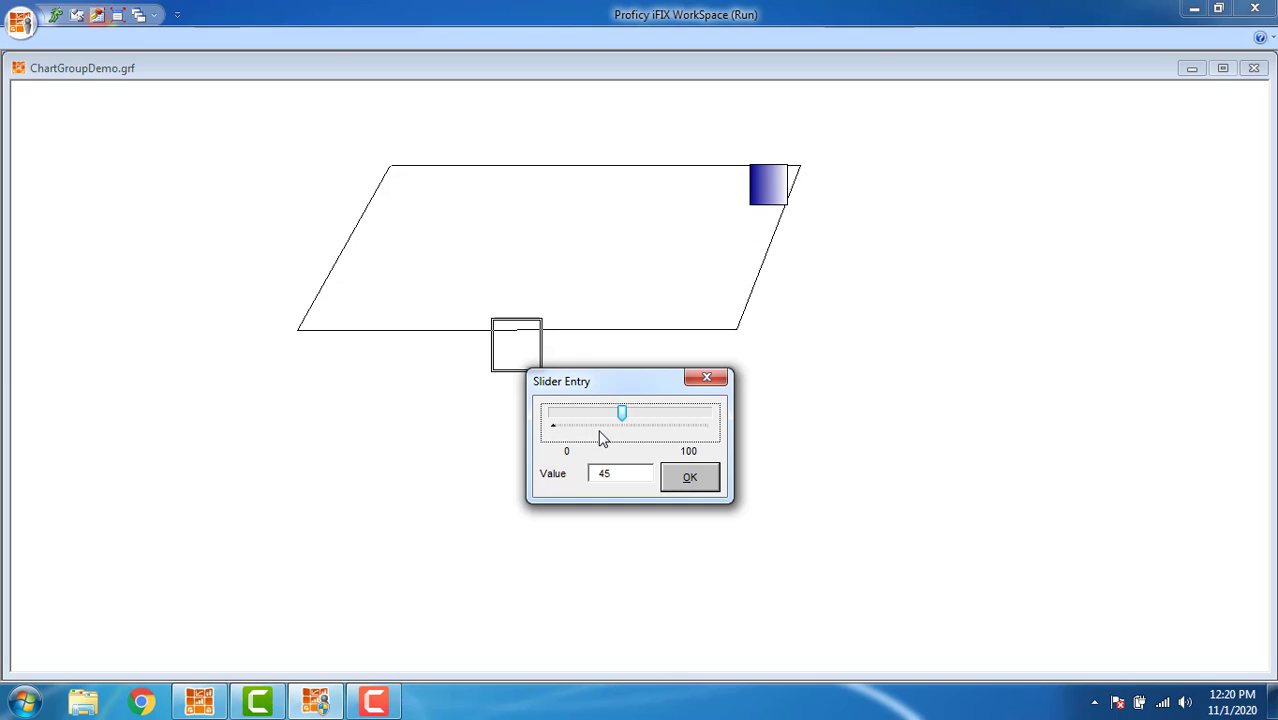
key(Right)
key(Right)
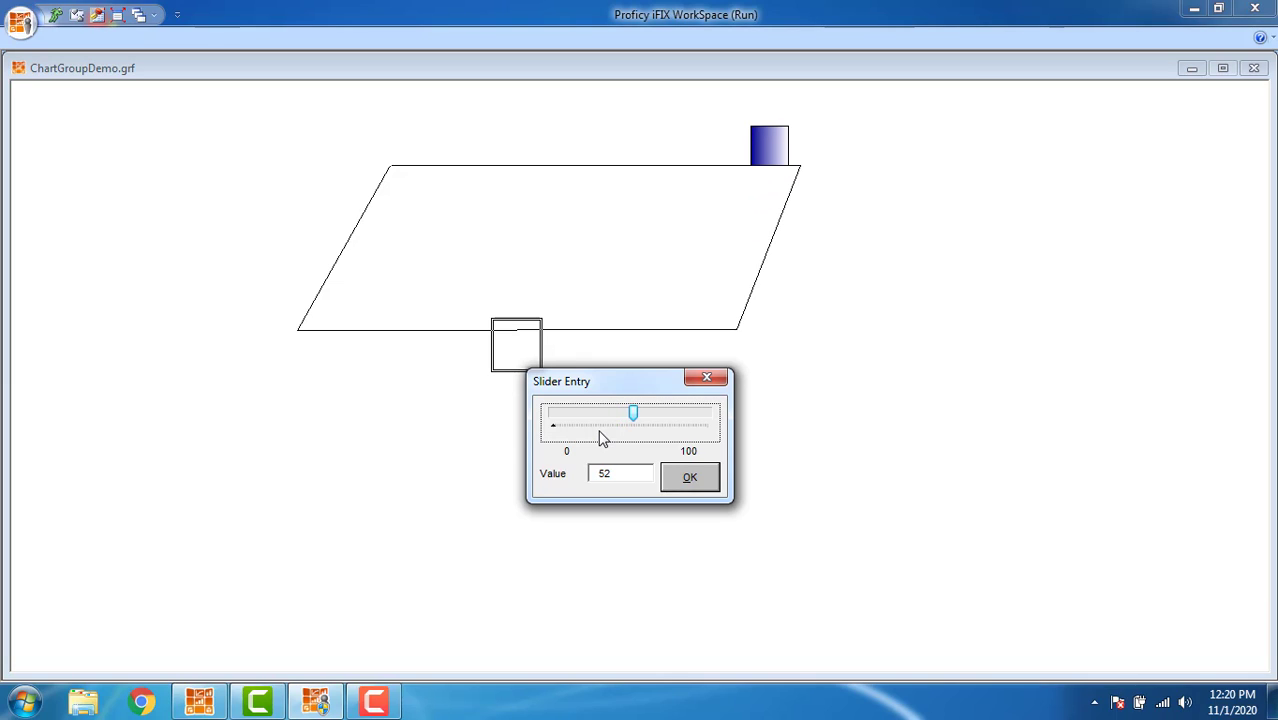
key(Right)
key(Right)
key(Right)
key(Right)
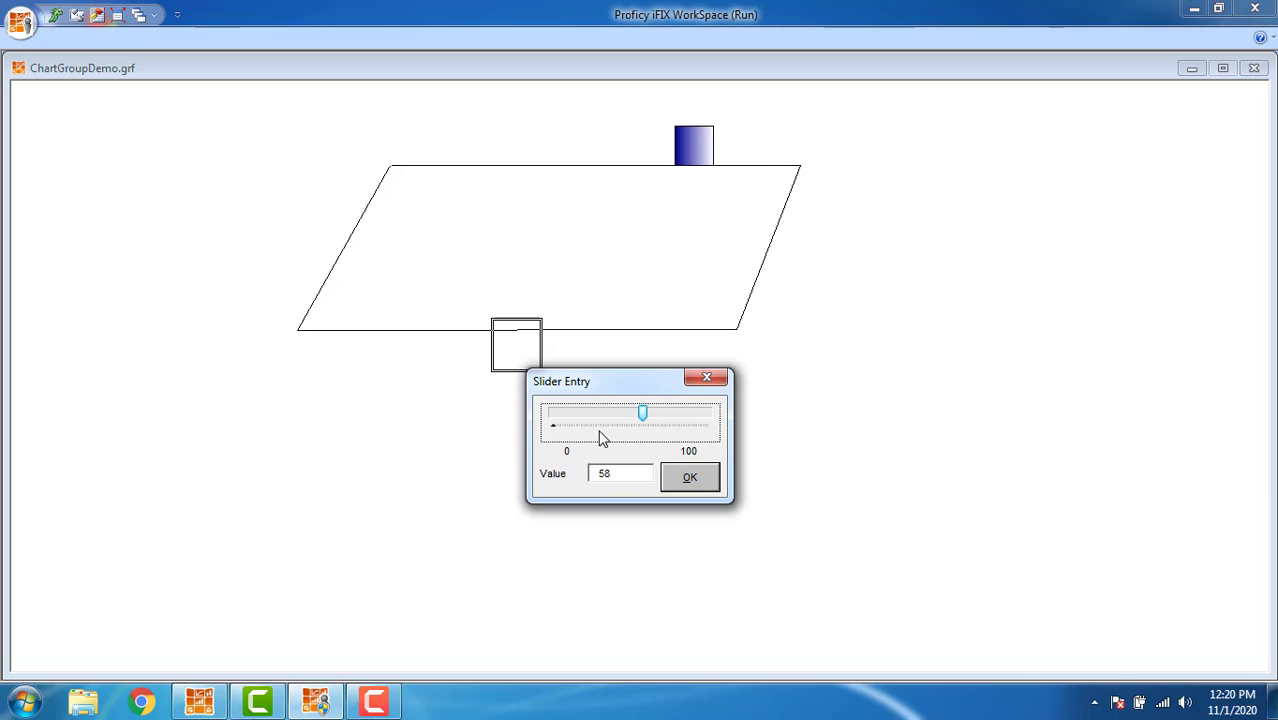
key(Right)
key(Right)
key(Right)
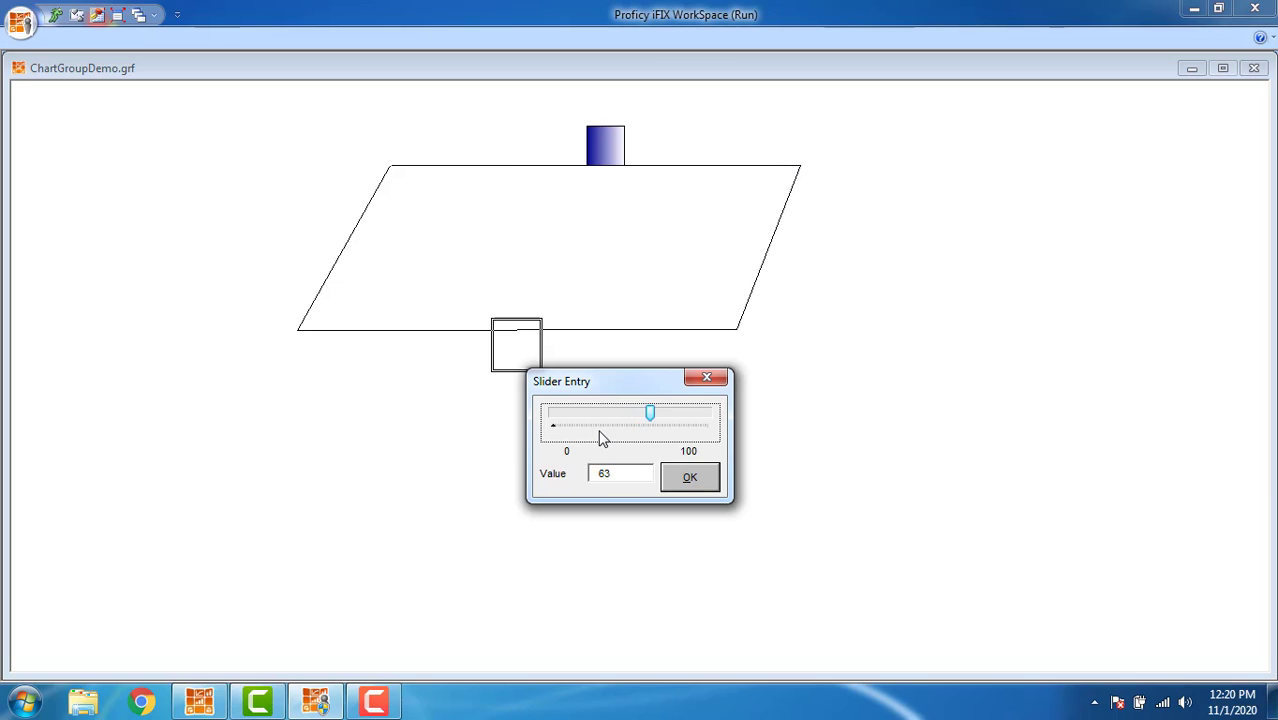
key(Right)
key(Right)
key(Right)
key(Right)
key(Right)
key(Right)
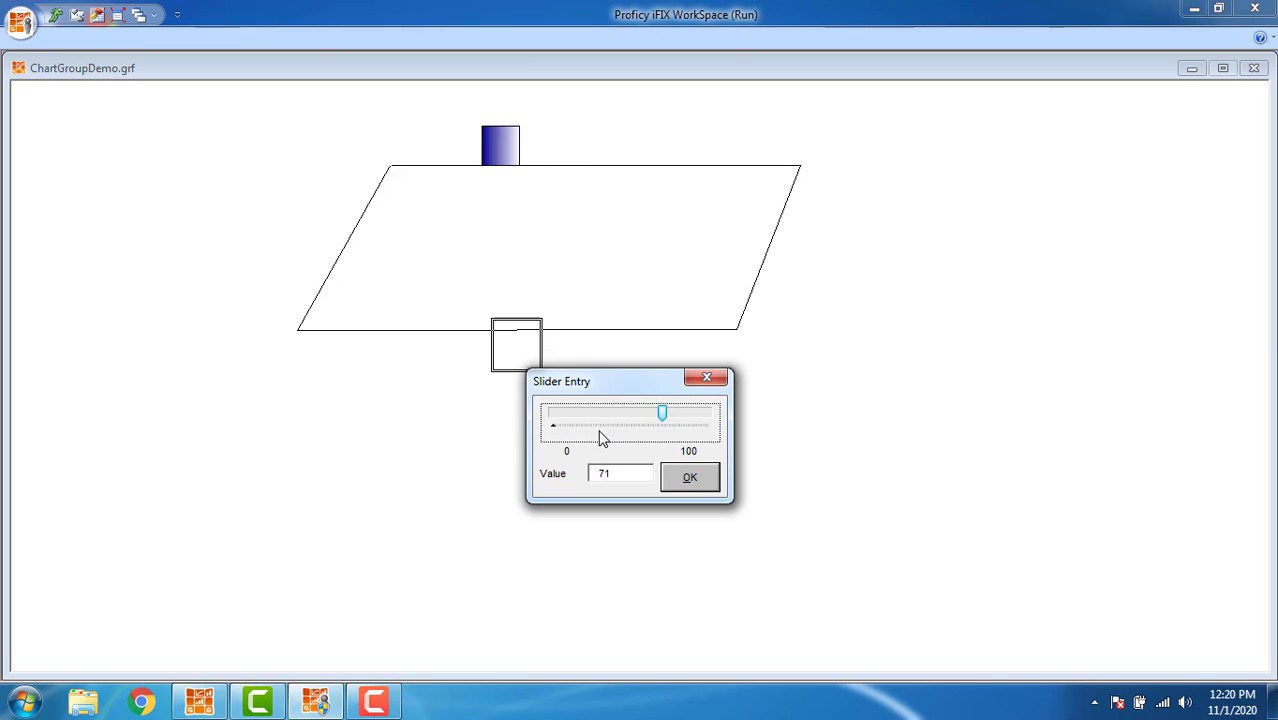
key(Right)
key(Right)
key(Right)
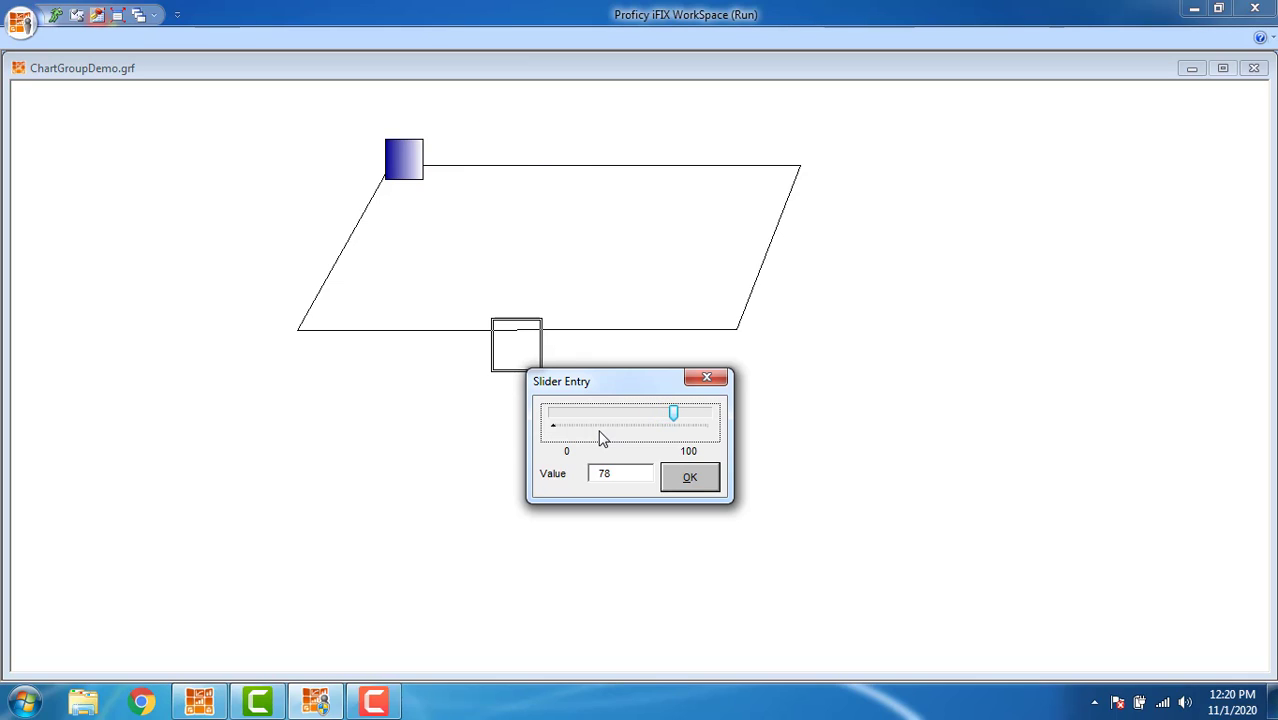
key(Right)
key(Right)
key(Right)
key(Right)
key(Right)
key(Right)
key(Right)
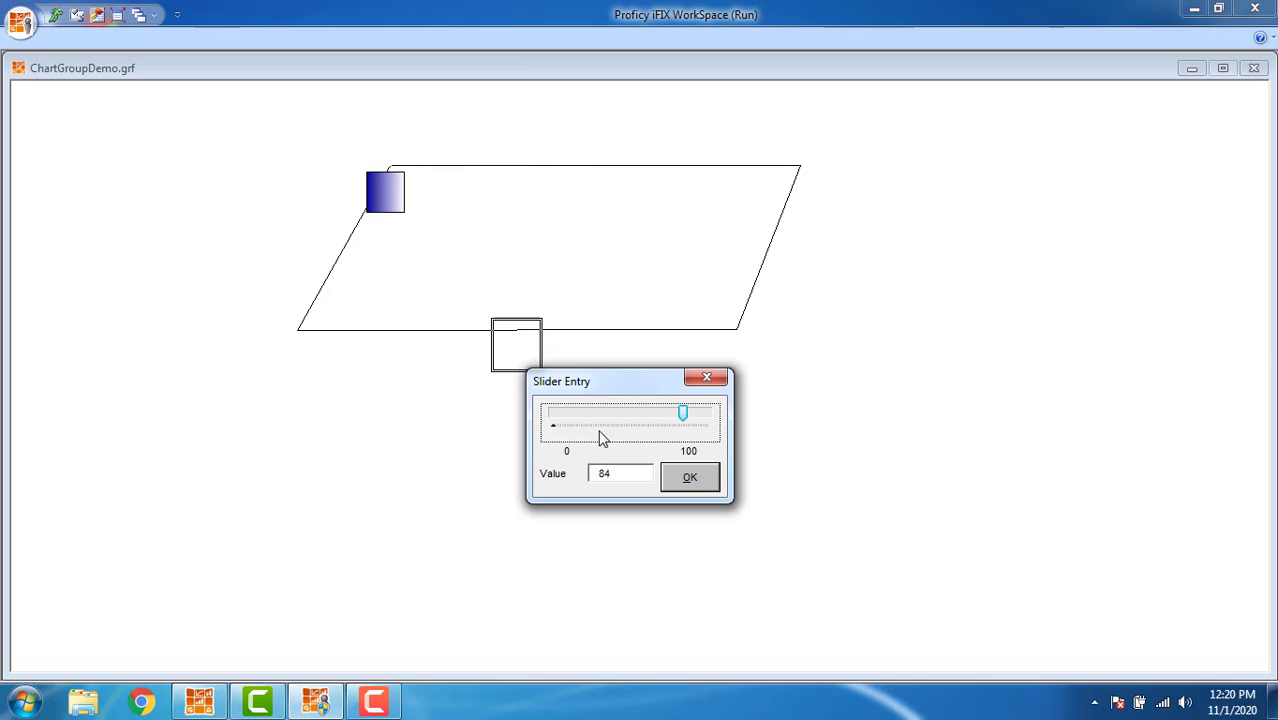
key(Right)
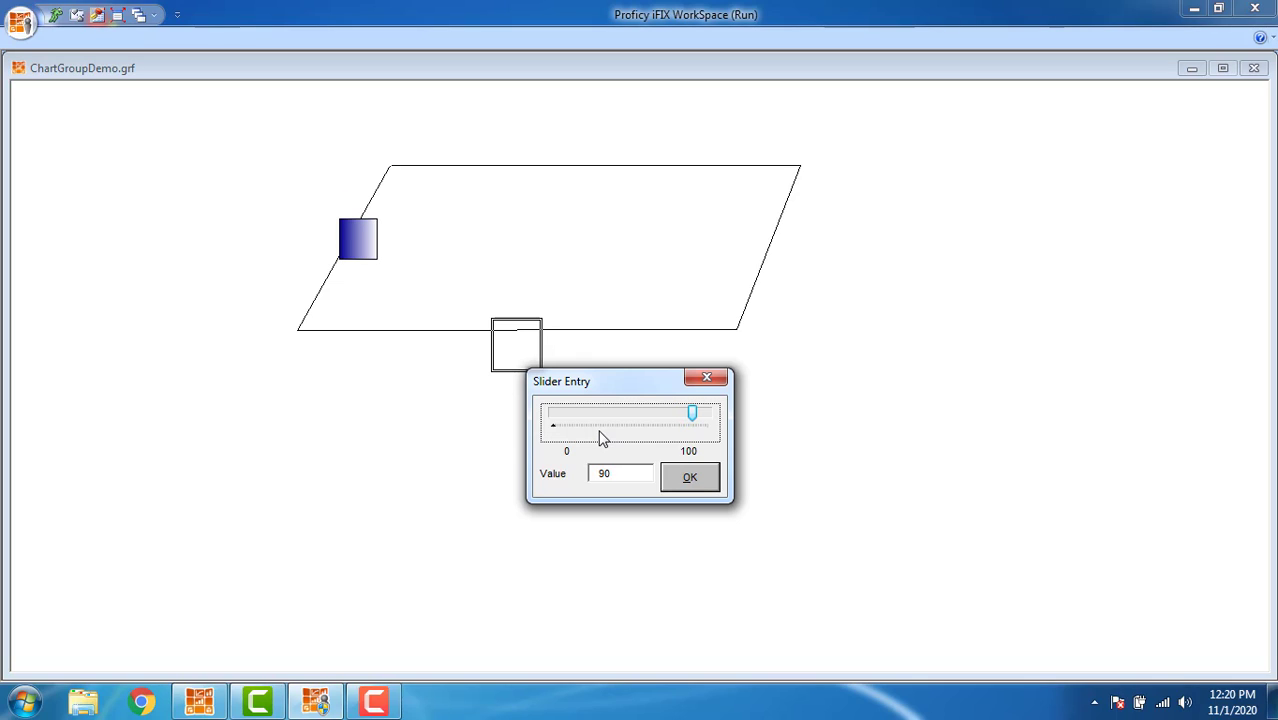
key(Right)
key(Right)
key(Right)
key(Right)
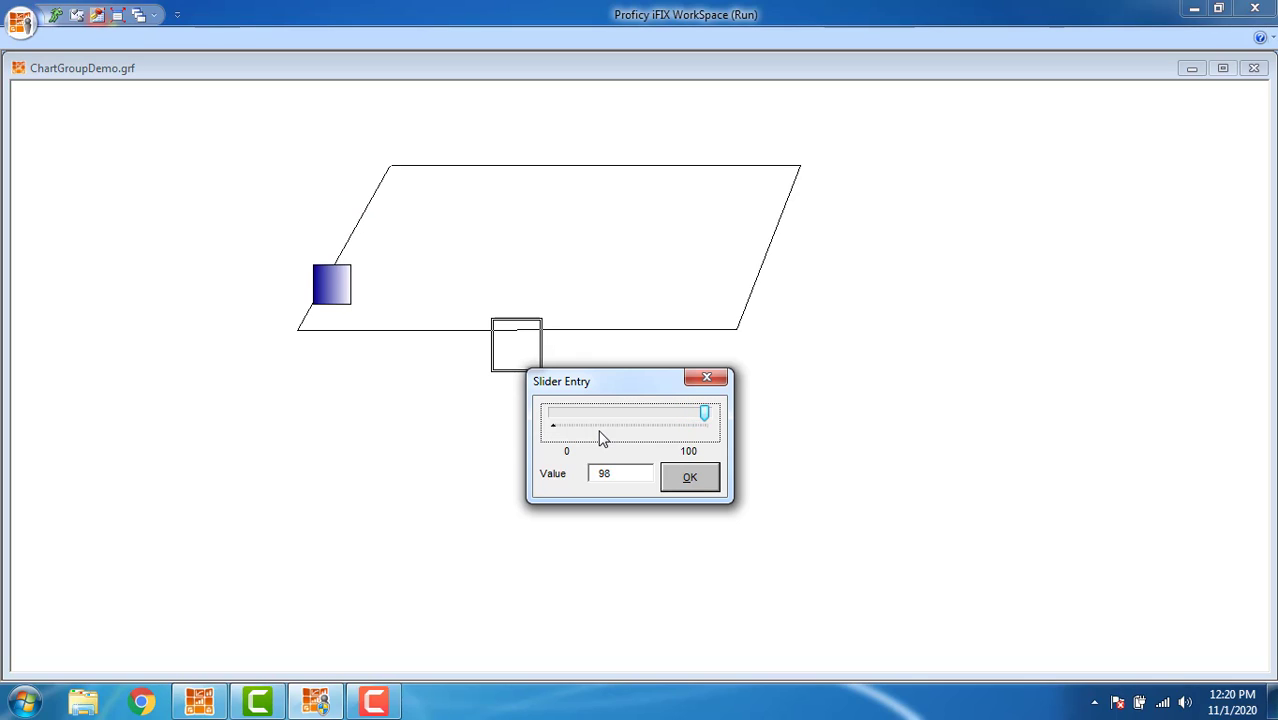
Lower MV.F_CV back through 60 and 30 to the start of its range.
click(606, 438)
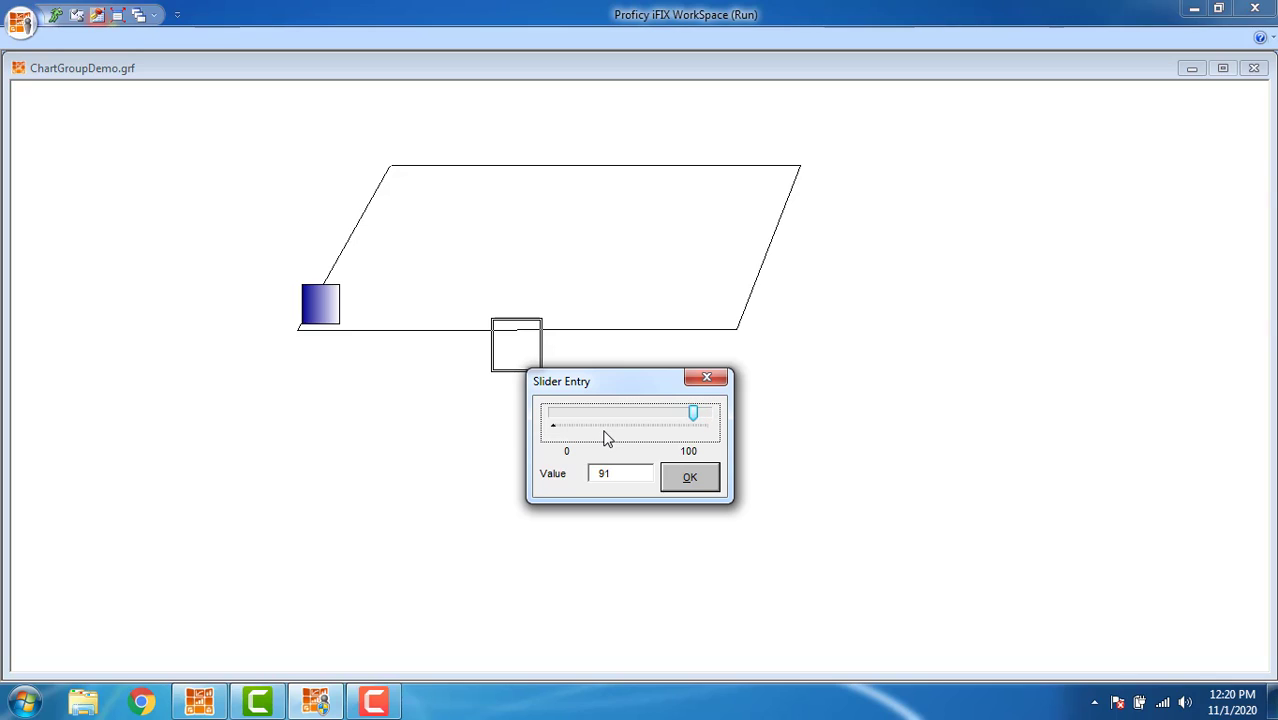
click(606, 438)
click(606, 438)
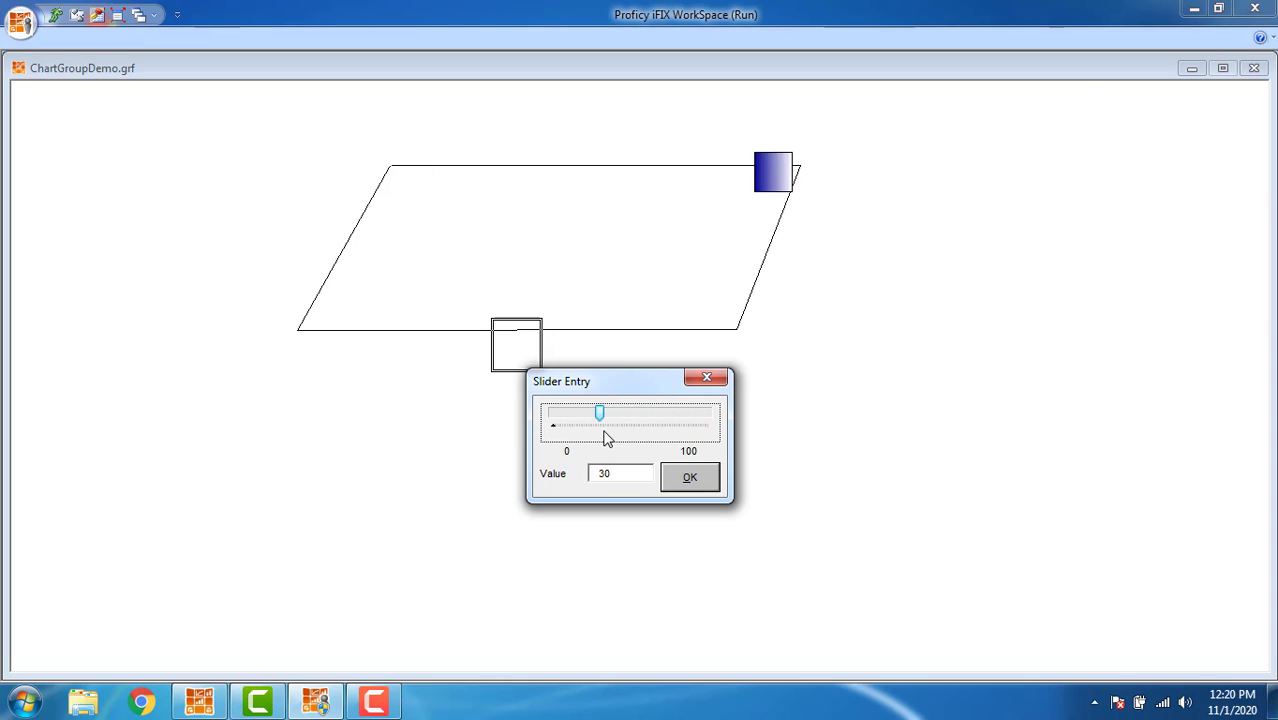
click(606, 438)
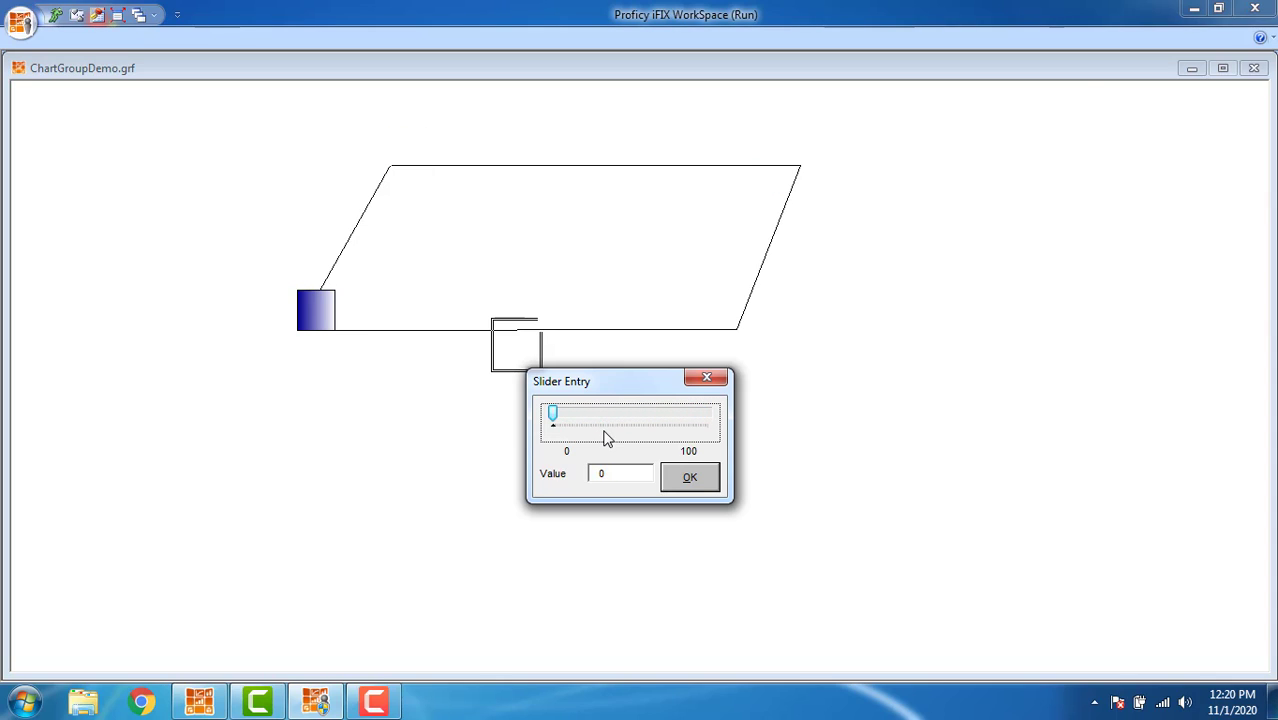